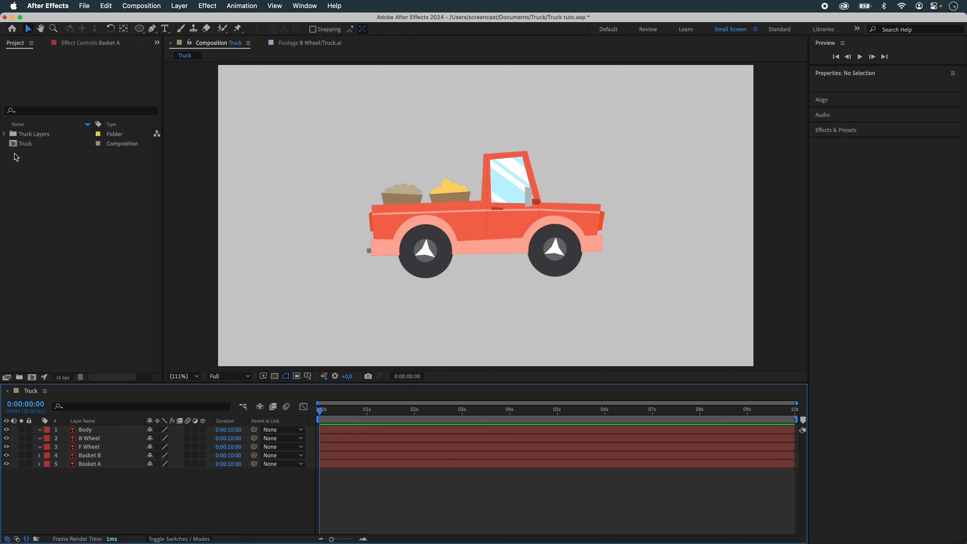
- Preview the Body, Basket B, Basket A and B Wheel artwork from the Truck Layers folder, and return to the Truck composition
click(4, 134)
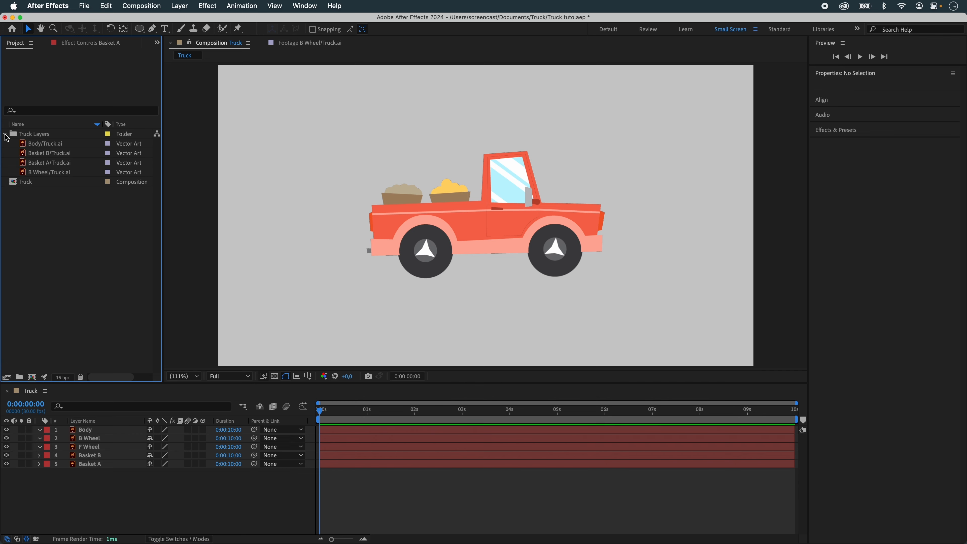
double_click(46, 144)
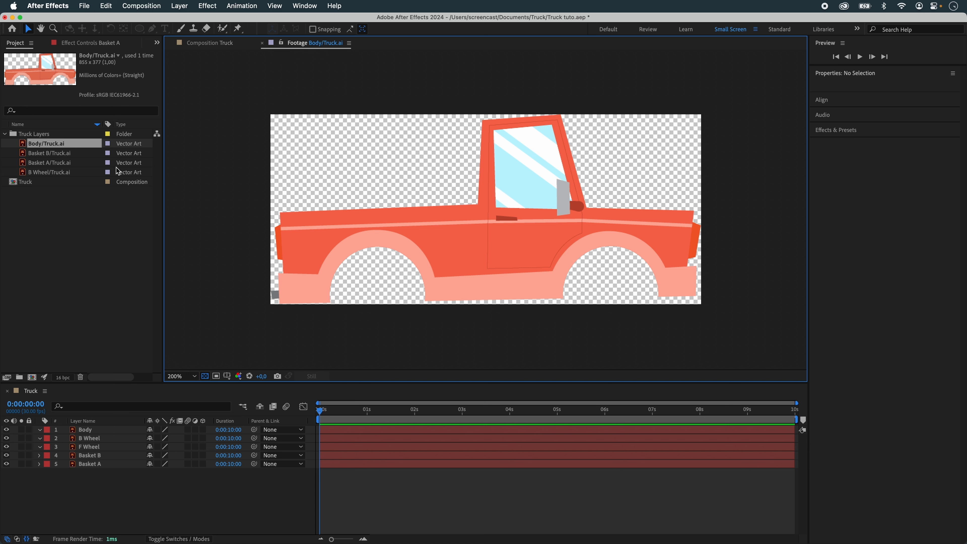
double_click(64, 153)
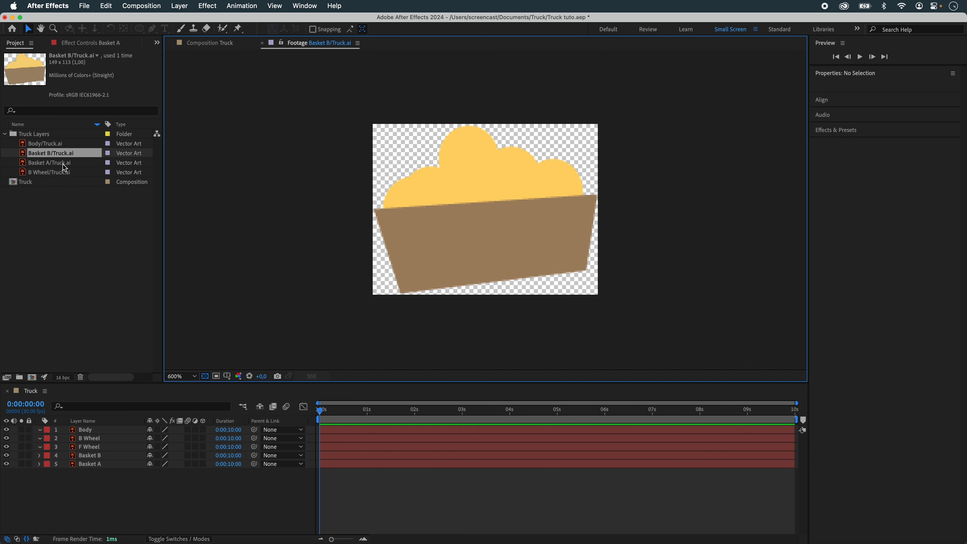
double_click(64, 163)
double_click(67, 174)
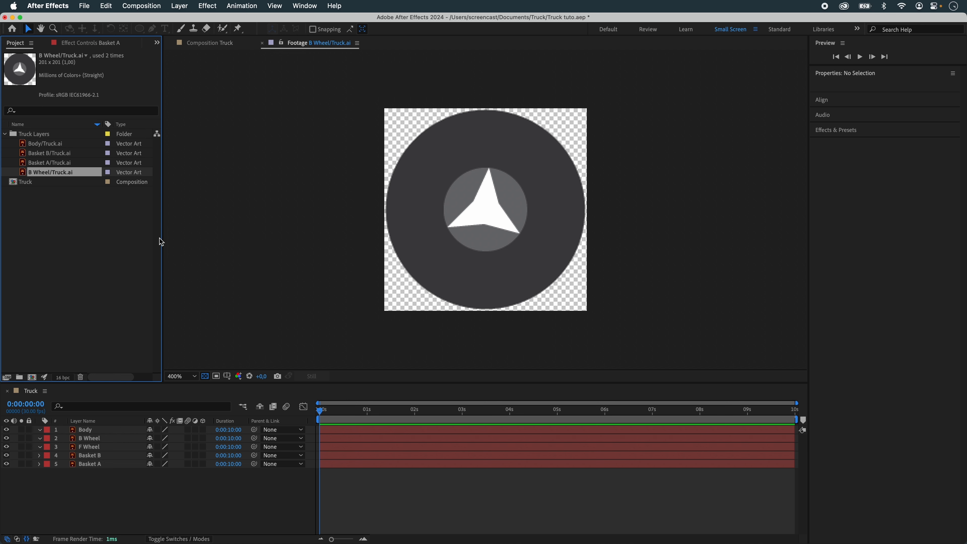
click(5, 134)
click(206, 45)
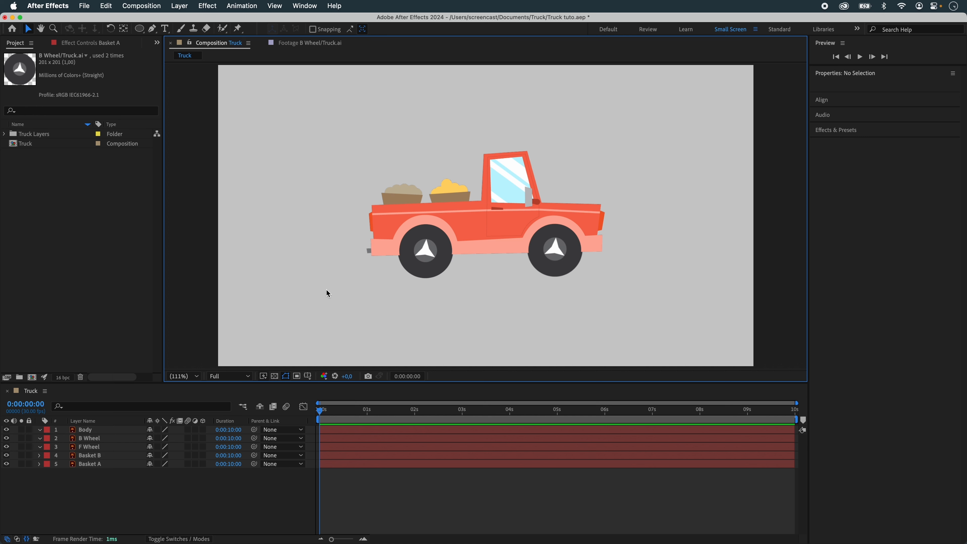
- Review the Truck composition's settings without changing them
click(108, 290)
click(239, 281)
key(super+k)
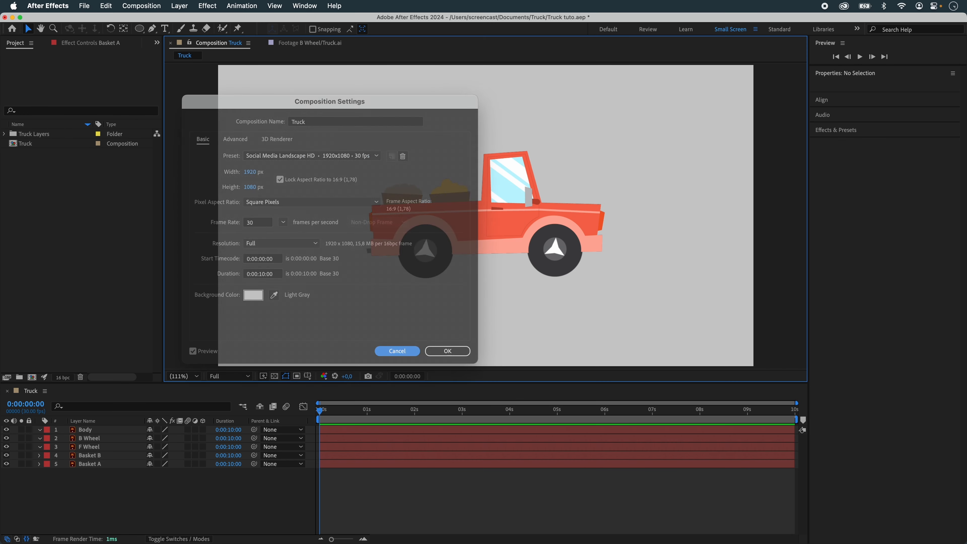
click(647, 476)
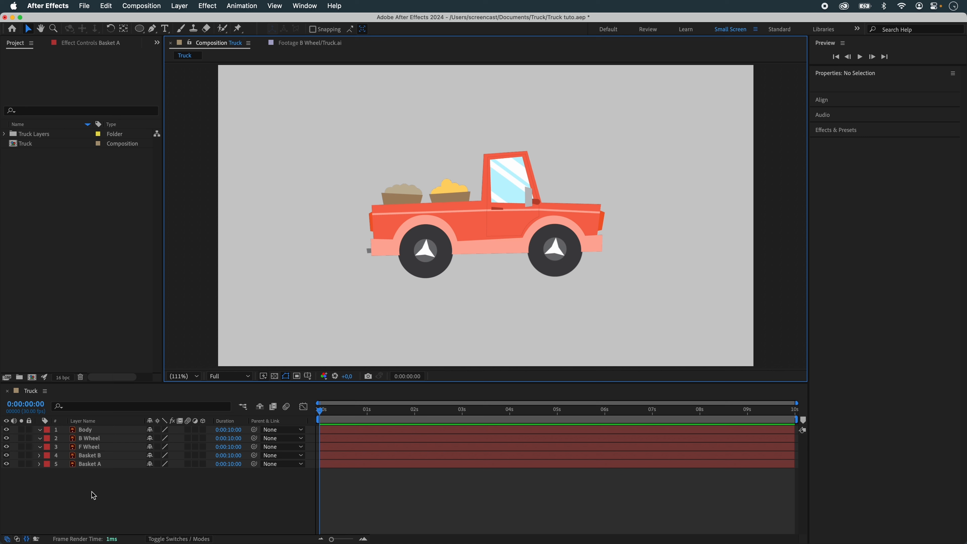
- Open the Truck composition in the Newton 4 plug-in
click(90, 438)
click(271, 243)
click(154, 6)
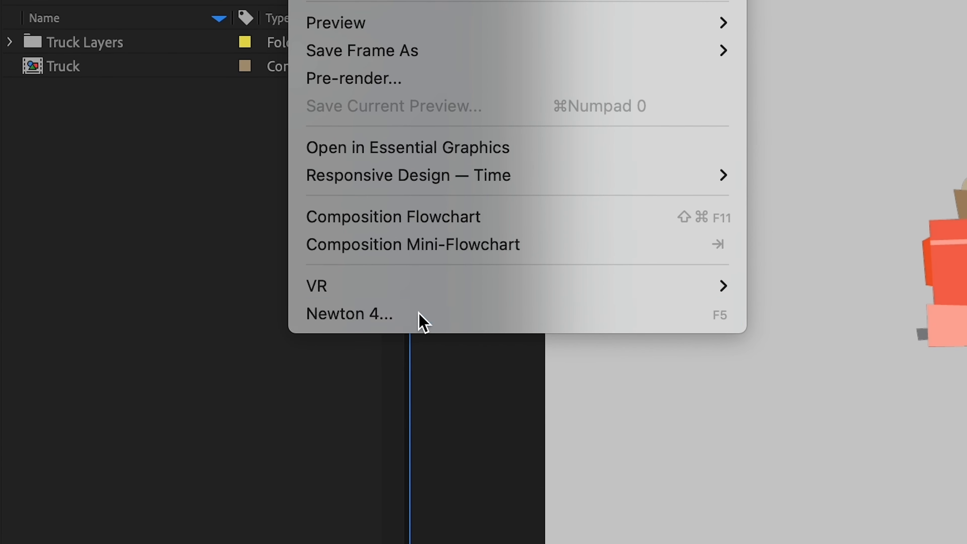
click(419, 313)
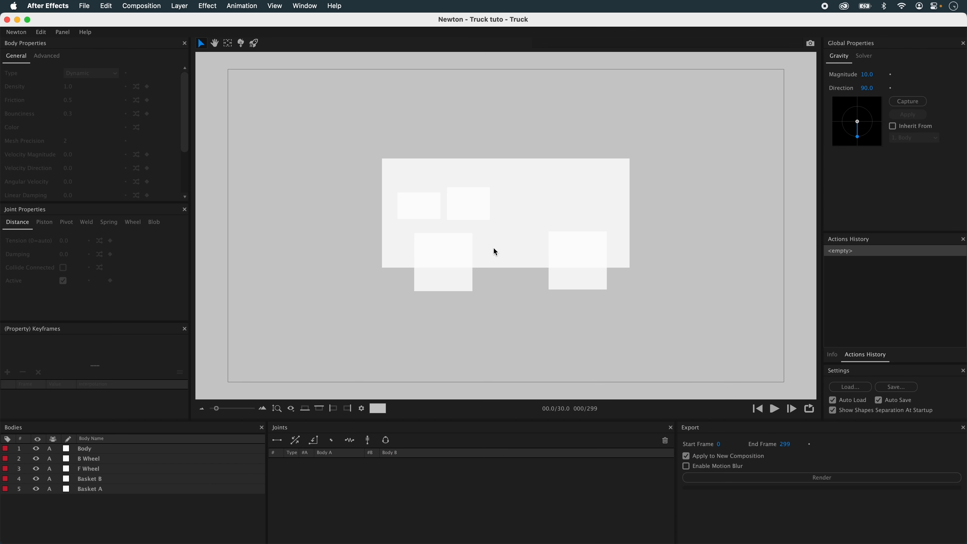
- Set Newton's preview background color to black and close the plug-in window
click(384, 409)
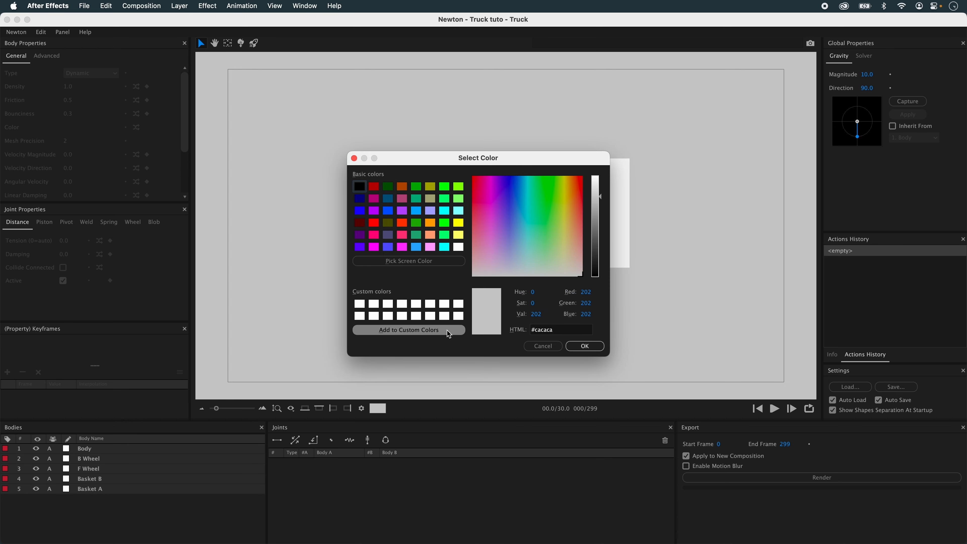
double_click(360, 186)
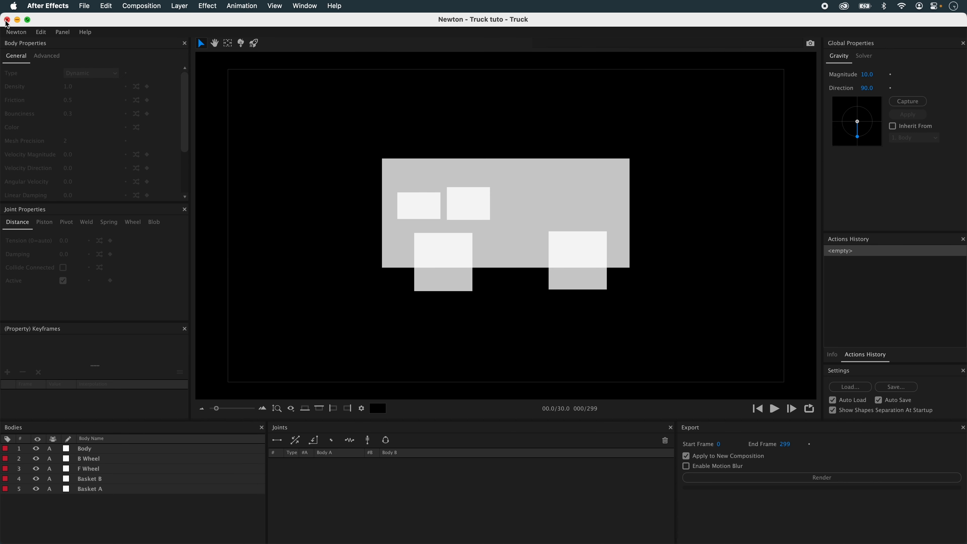
click(7, 20)
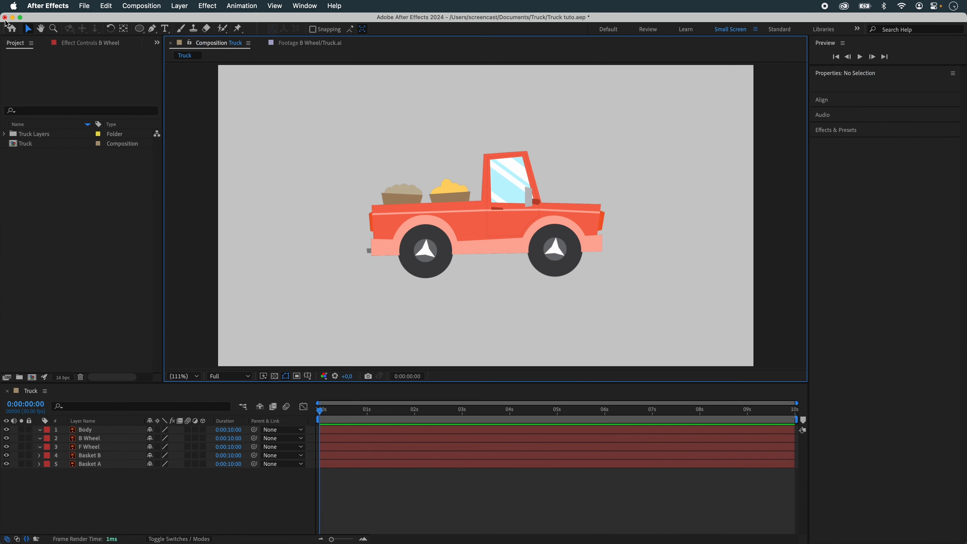
- Add an elliptical mask around the whole wheel on the B Wheel layer and change its mask color to saturated blue
click(93, 440)
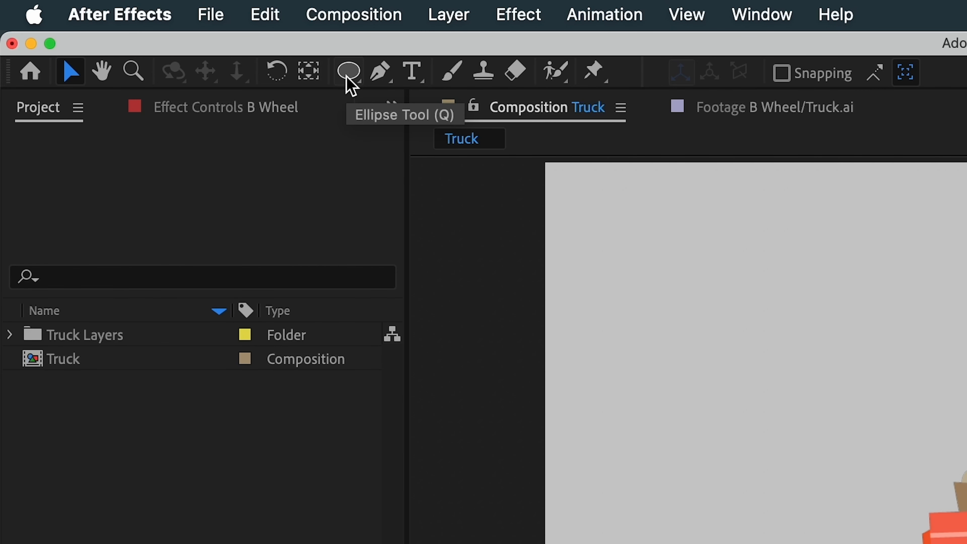
click(348, 71)
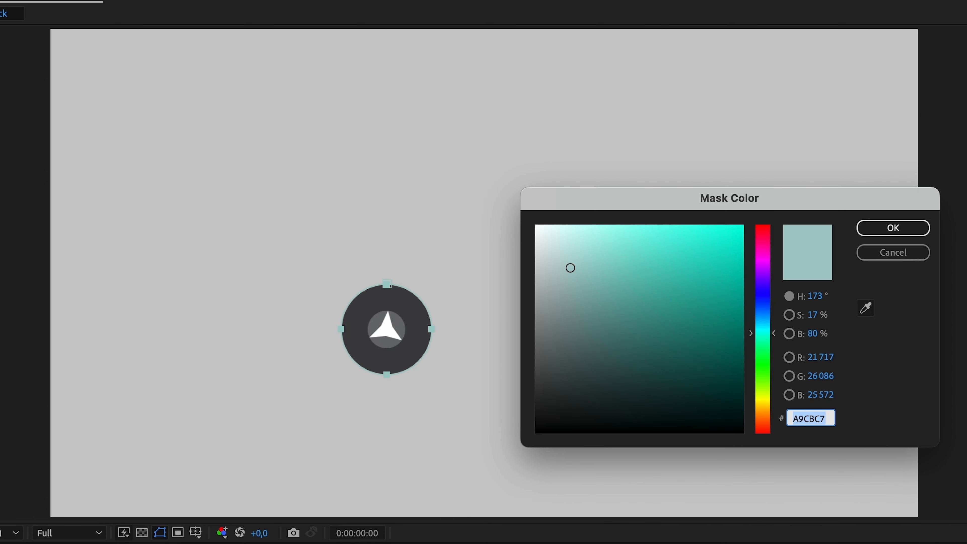
drag(779, 280, 764, 293)
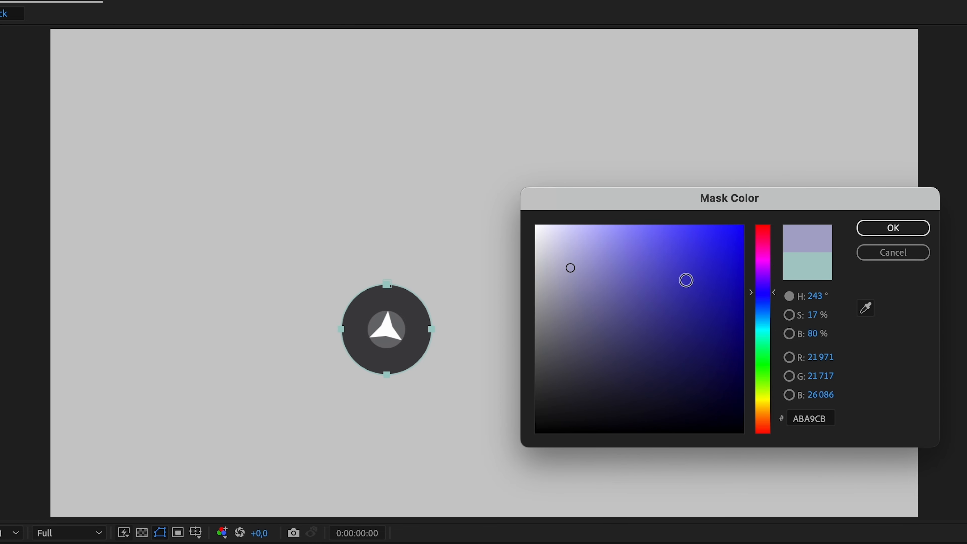
click(728, 227)
click(876, 231)
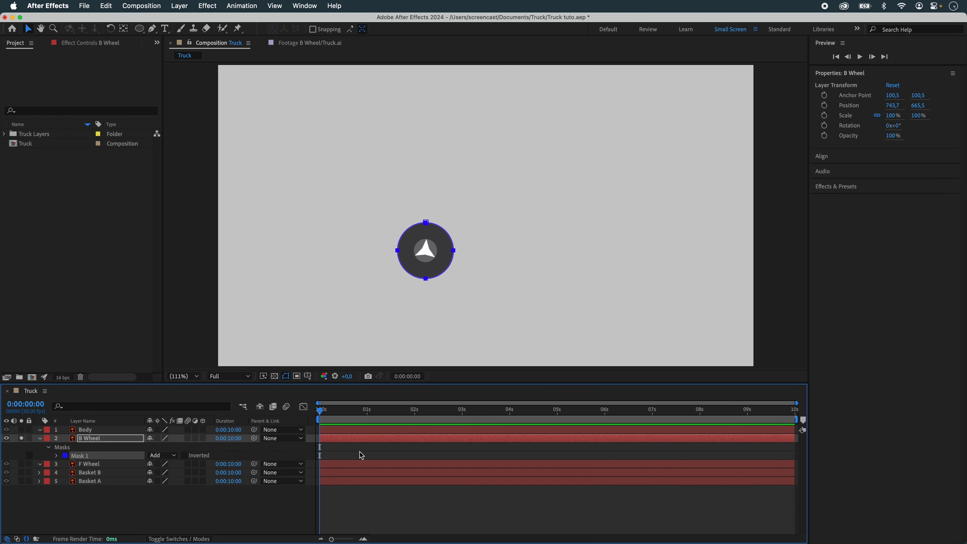
- Set the mode of B Wheel's Mask 1 to None and turn off the layer's solo display
click(268, 496)
key(period)
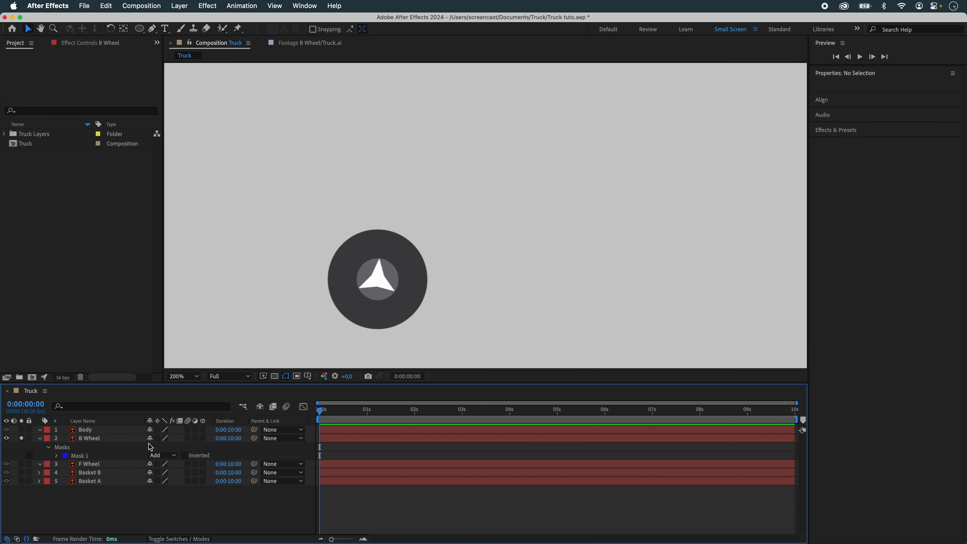
click(84, 455)
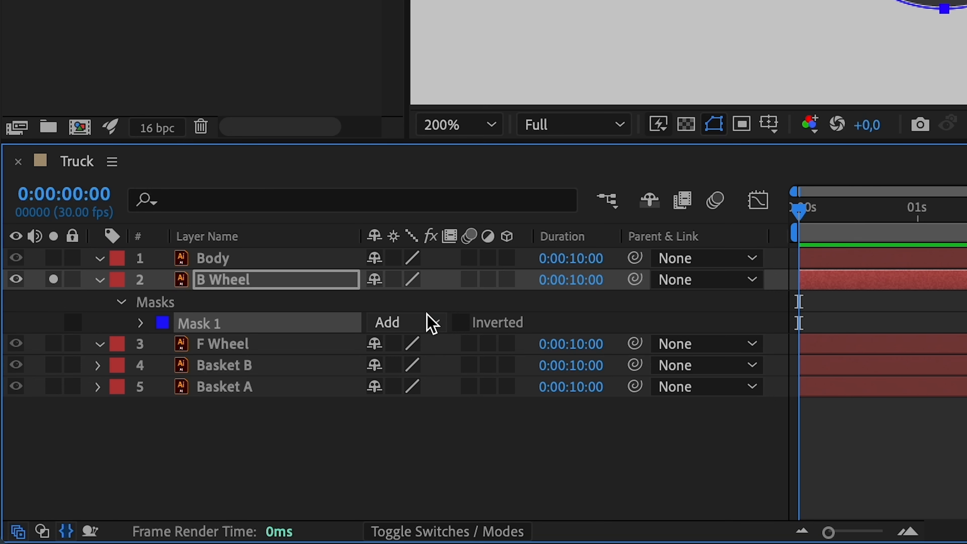
click(172, 456)
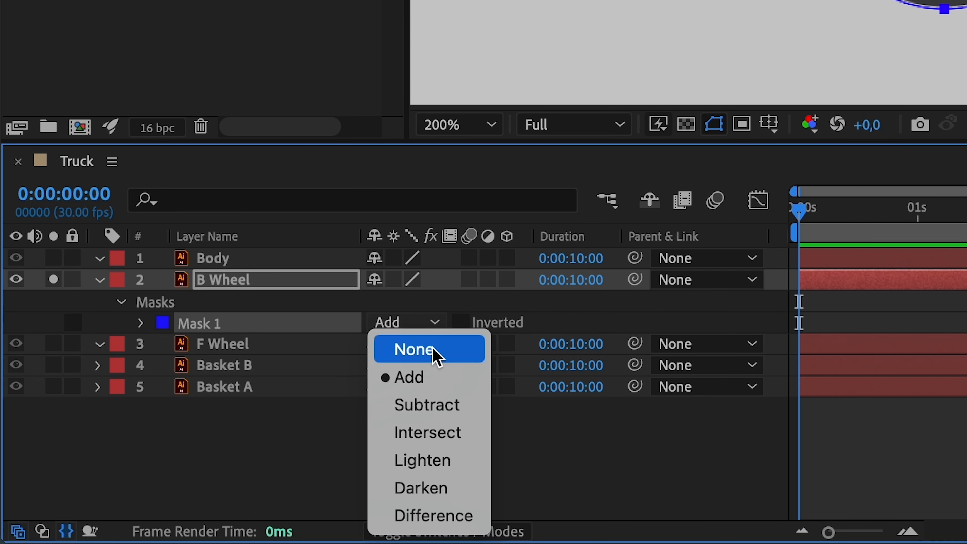
click(433, 350)
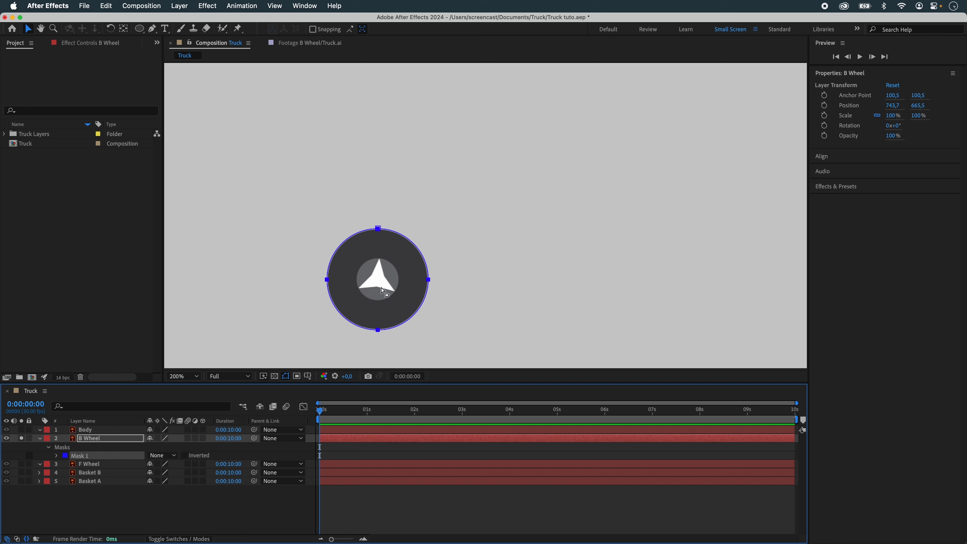
click(21, 438)
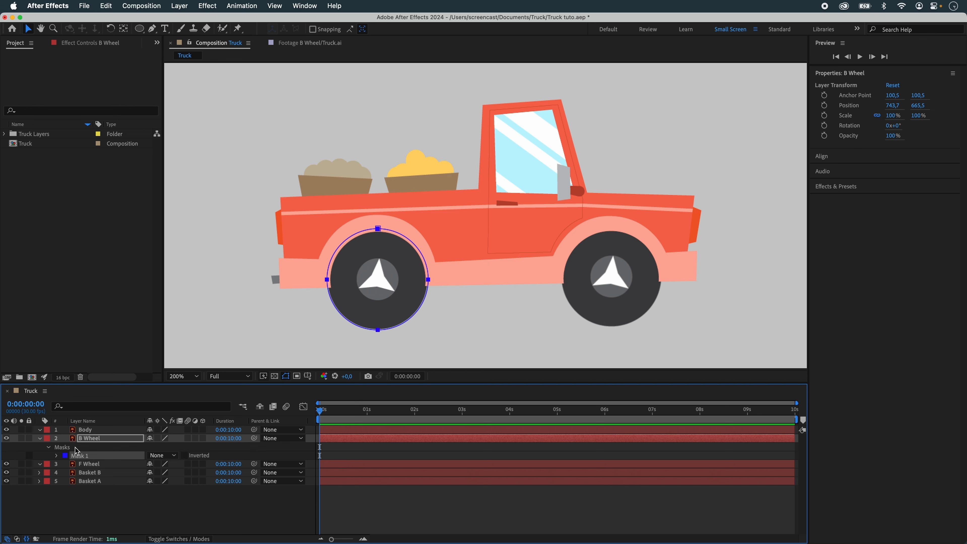
- Copy the circular Mask 1 from the B Wheel layer onto the F Wheel layer
click(90, 464)
click(83, 457)
click(88, 463)
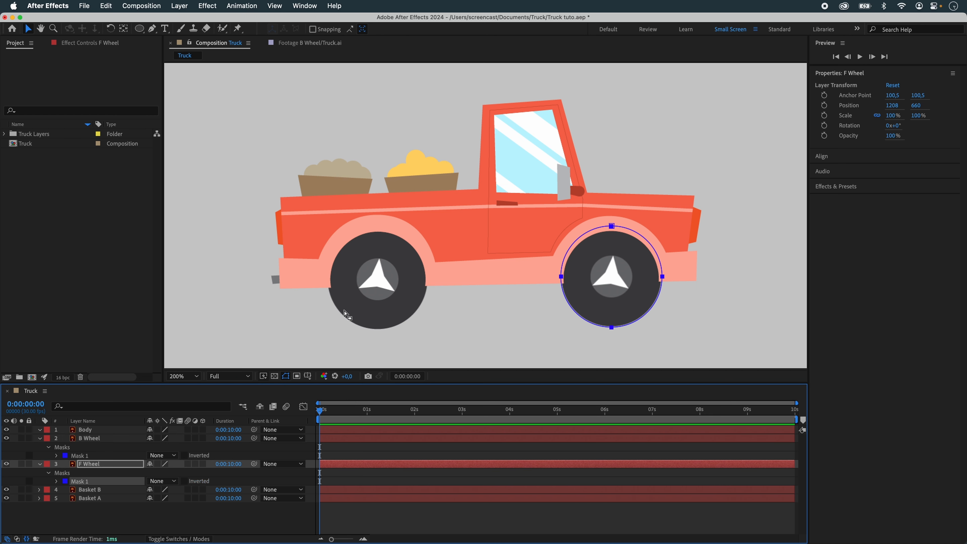
- Draw a closed straight-edged Pen mask on the Body layer following the truck's bed, straight underside, hood and cab corners
click(252, 315)
click(324, 240)
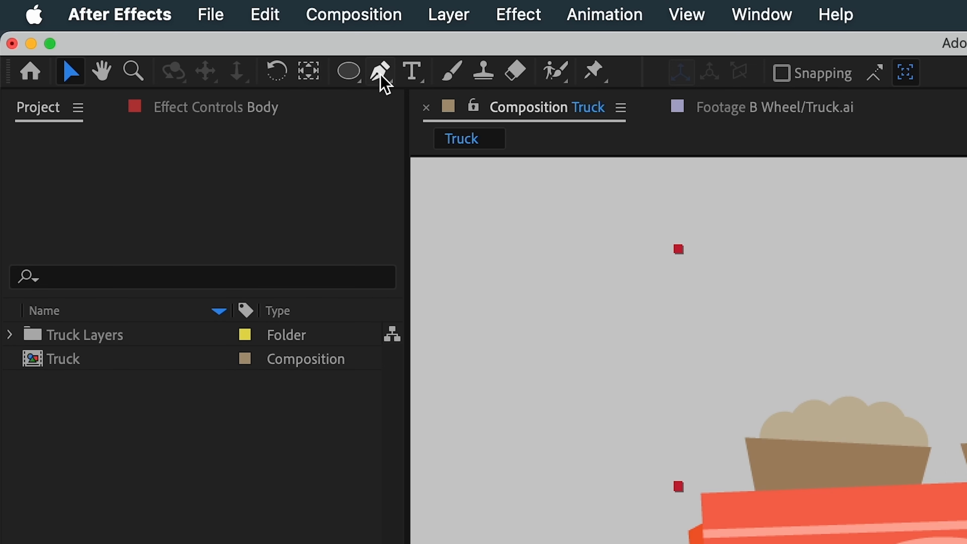
click(152, 28)
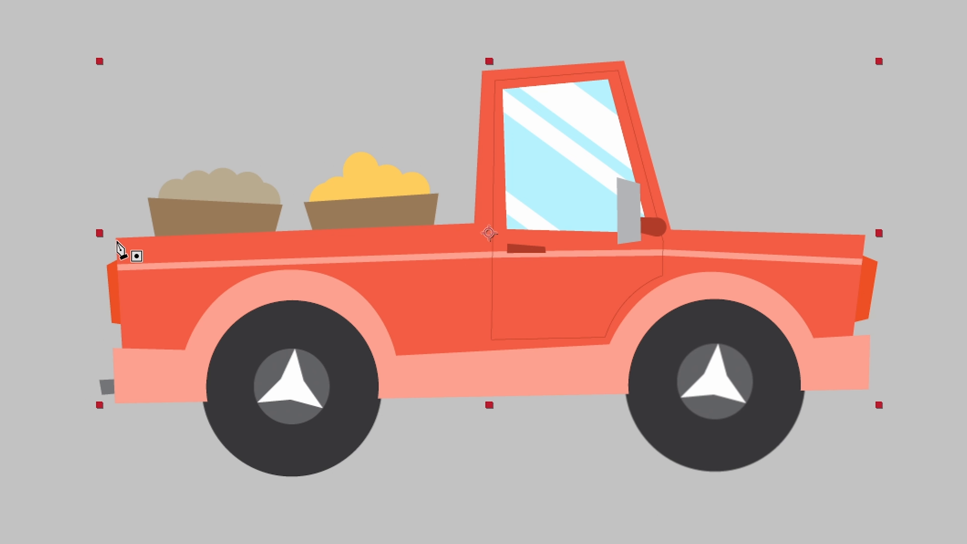
click(117, 240)
click(119, 398)
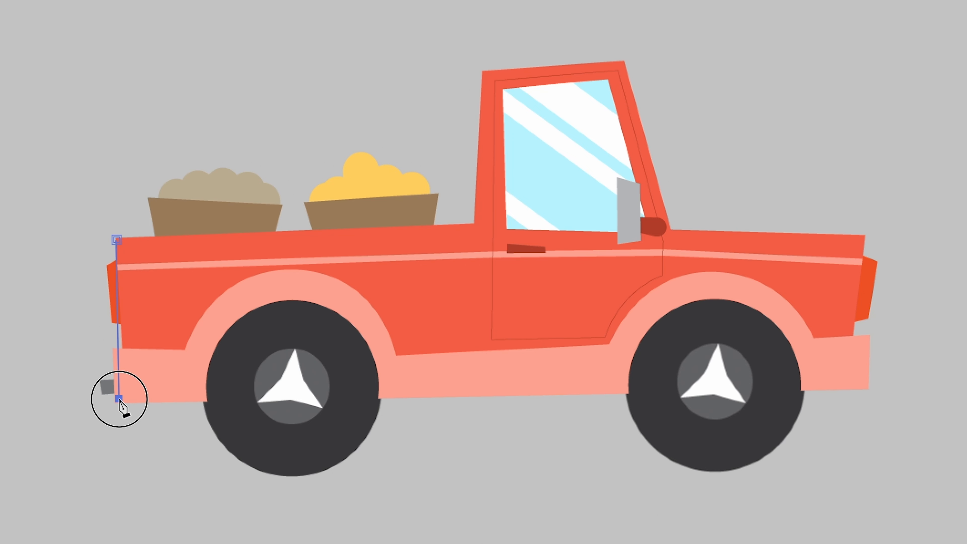
click(866, 386)
click(864, 234)
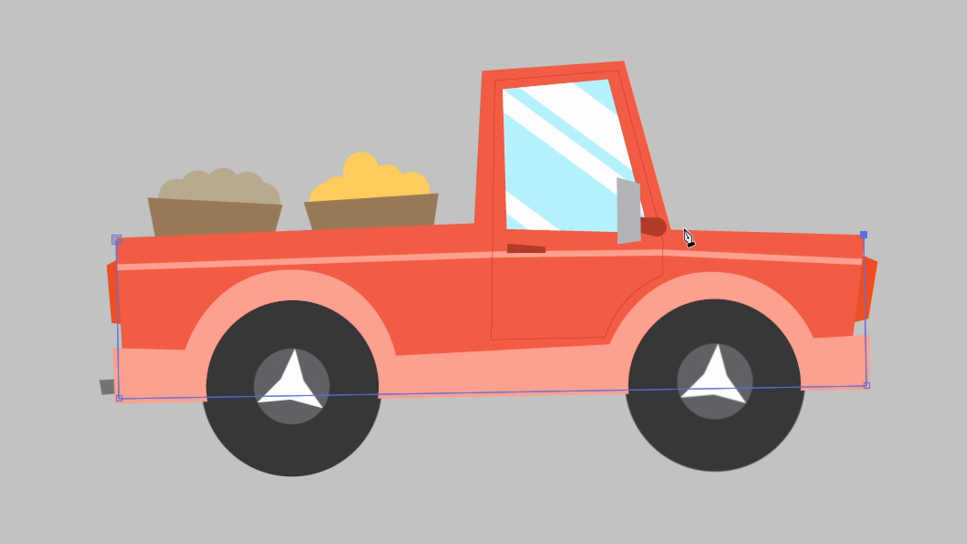
click(670, 228)
click(622, 62)
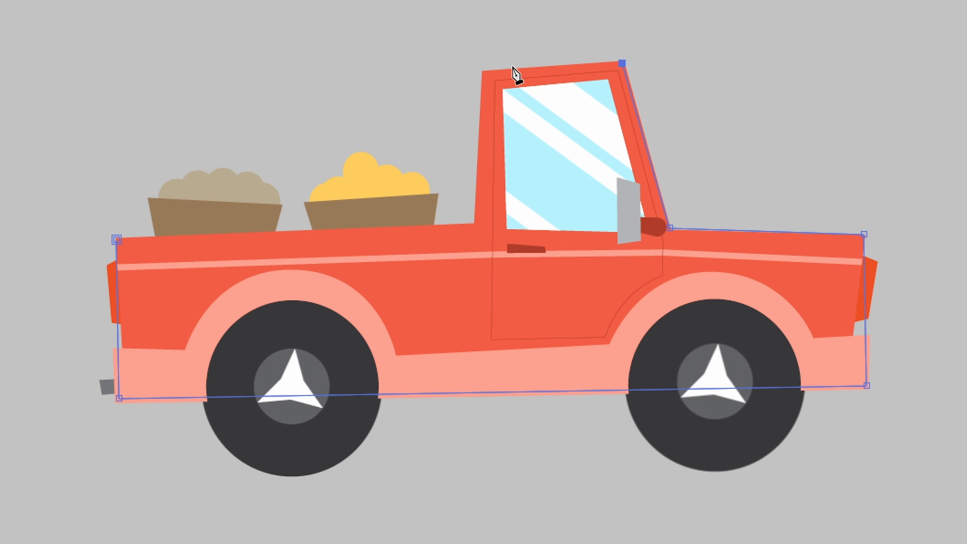
click(483, 74)
click(483, 223)
click(118, 240)
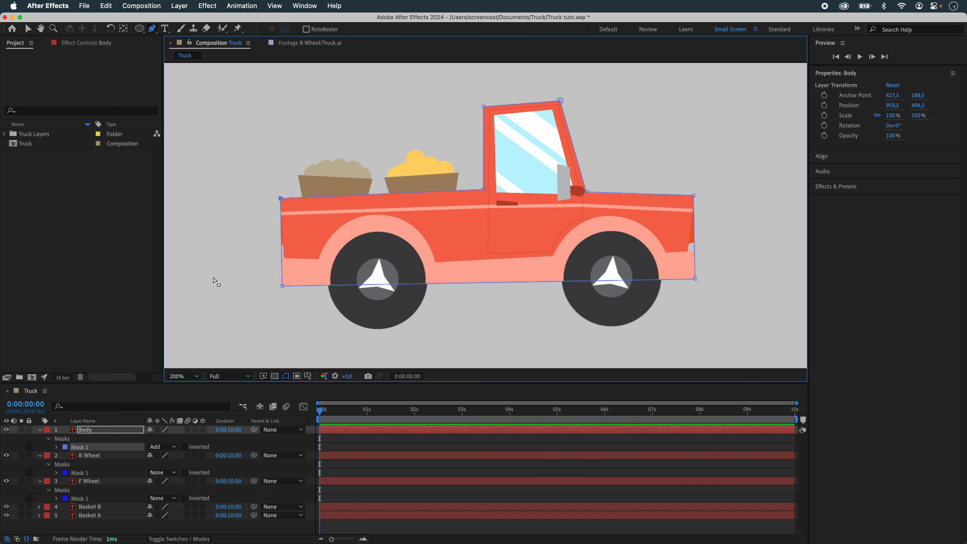
key(v)
click(299, 261)
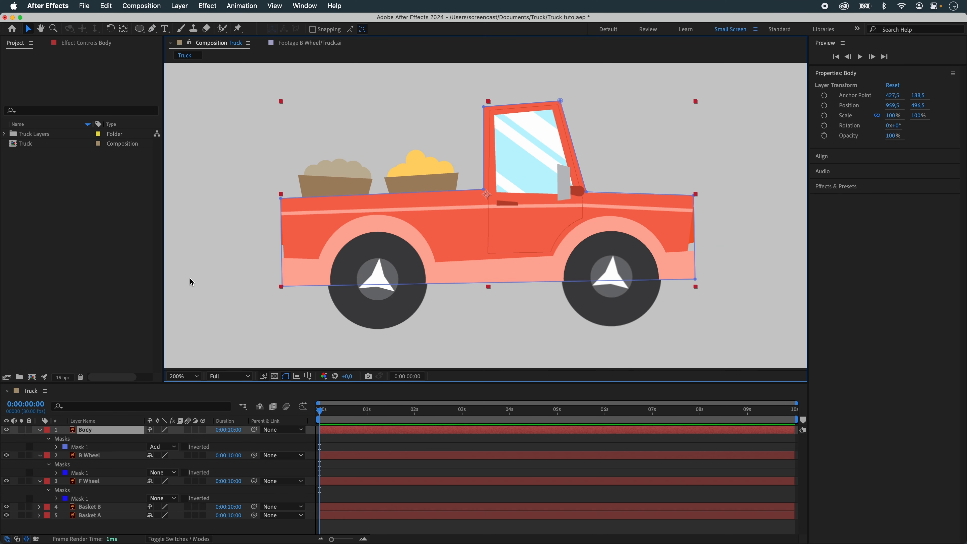
click(191, 282)
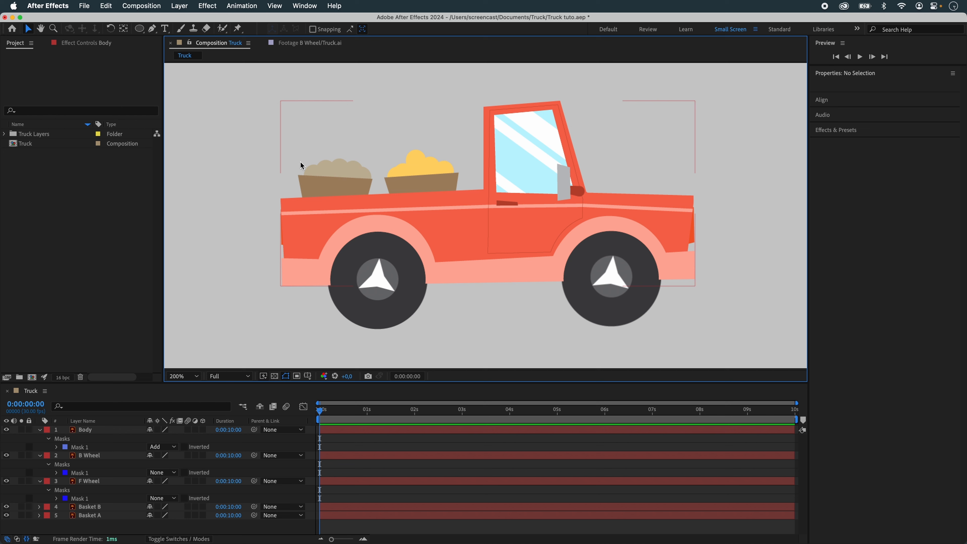
- Change the Body layer's label color to Orange
click(84, 507)
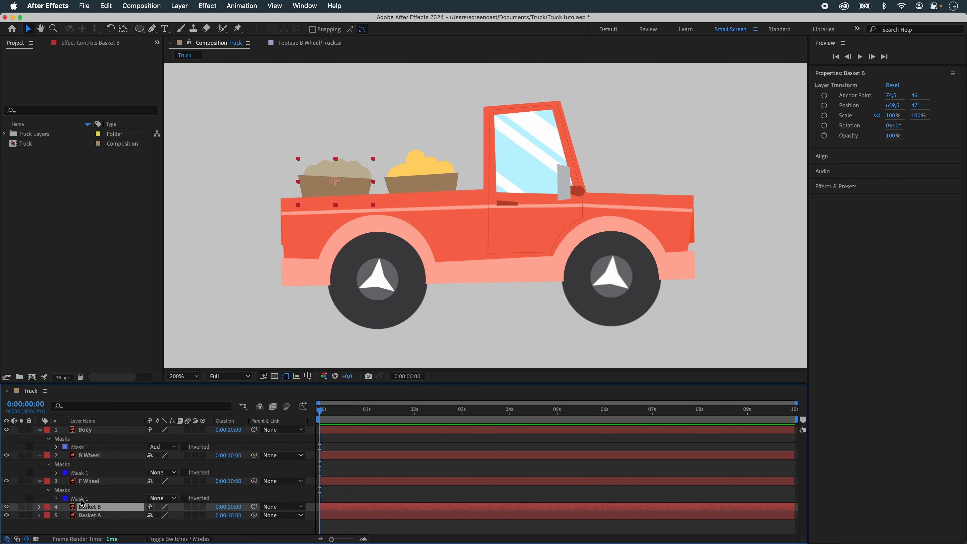
click(88, 431)
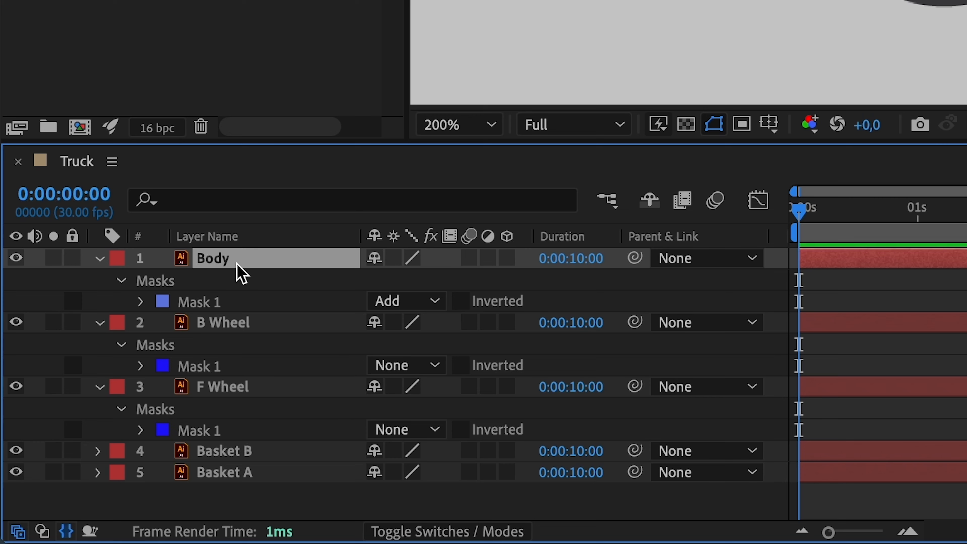
click(47, 431)
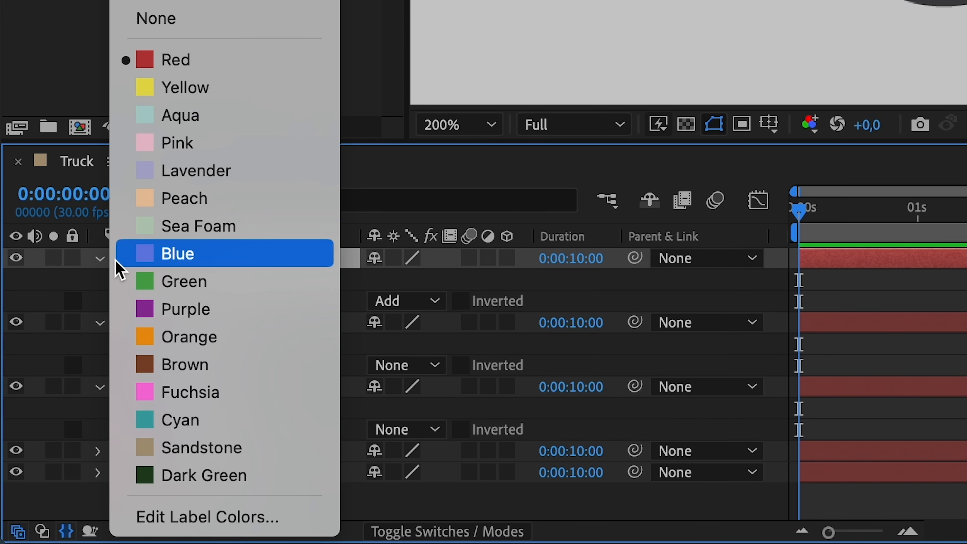
click(256, 337)
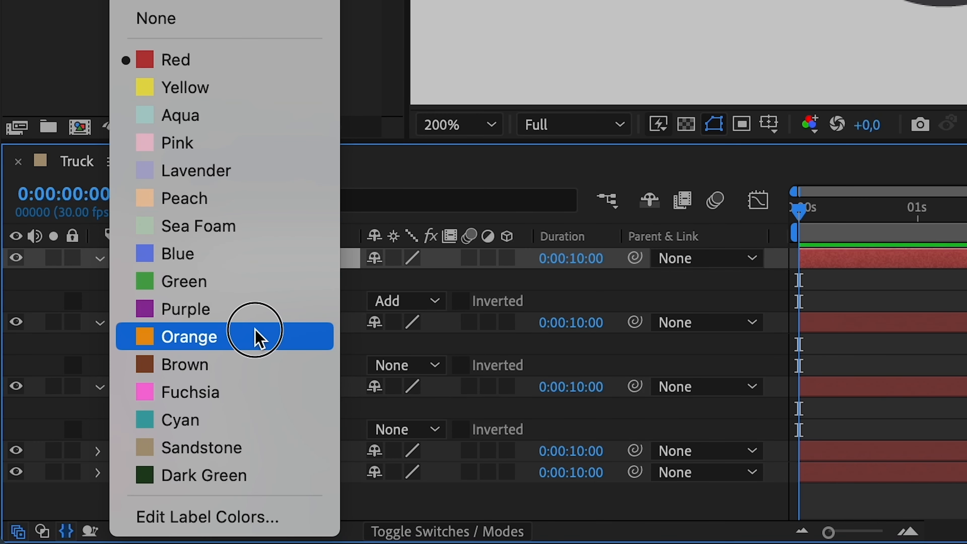
- Change the label color of the B Wheel and F Wheel layers to Purple
click(215, 323)
shift+click(205, 386)
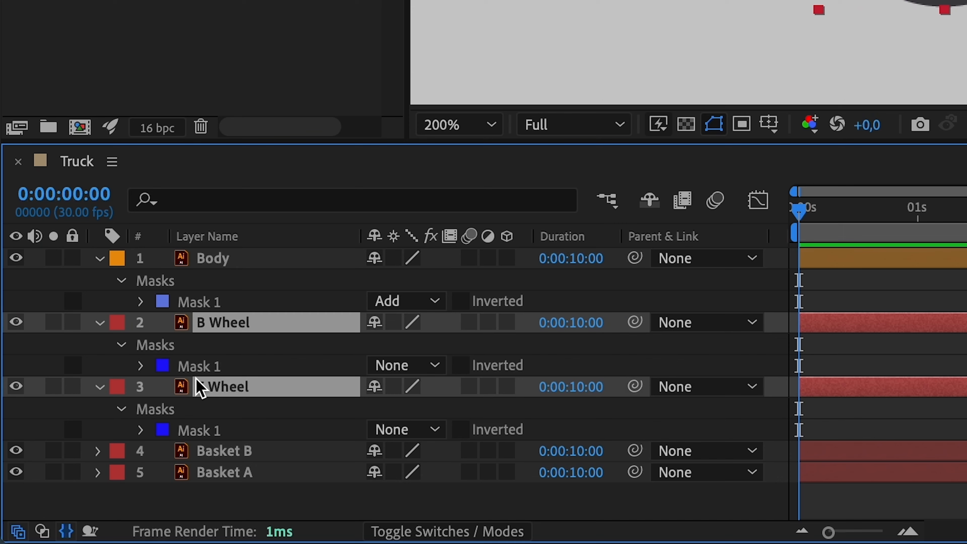
click(113, 330)
click(255, 309)
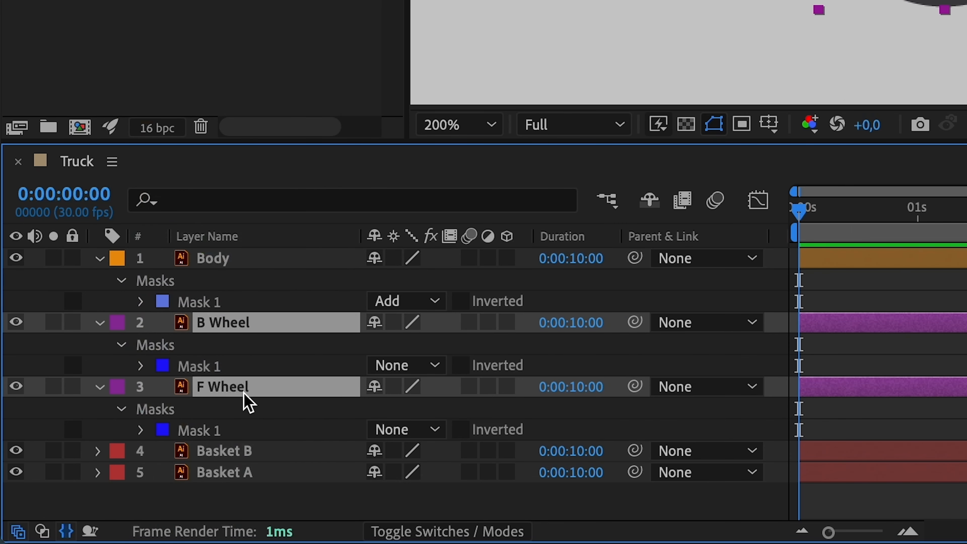
- Change the label color of the Basket B and Basket A layers to Brown and deselect them
click(220, 452)
shift+click(222, 475)
click(121, 456)
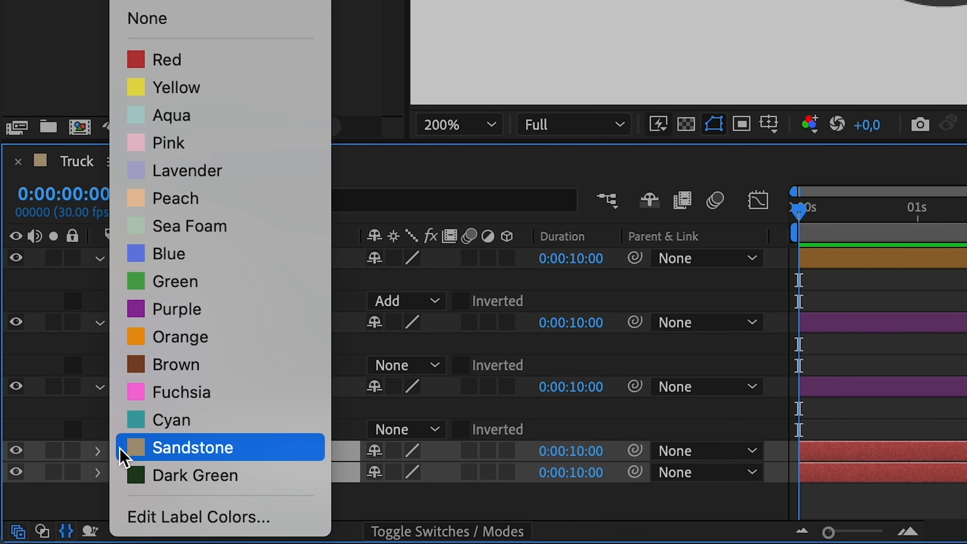
click(271, 365)
click(408, 472)
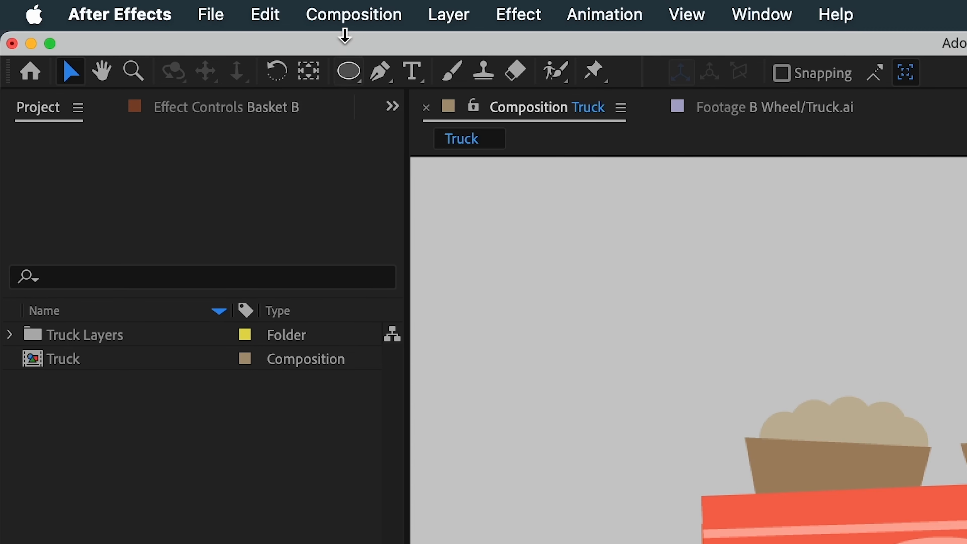
- Send the Truck composition to the Newton plug-in
click(141, 5)
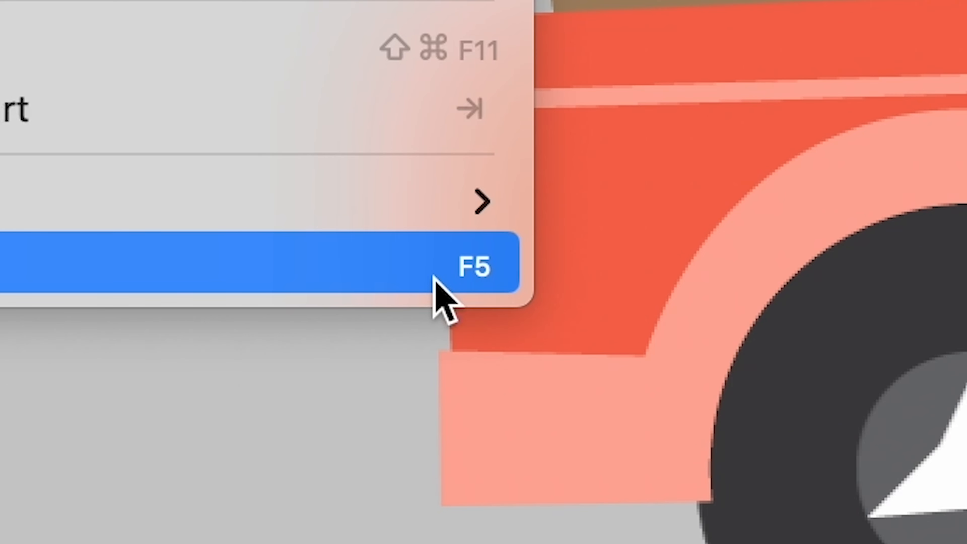
click(628, 526)
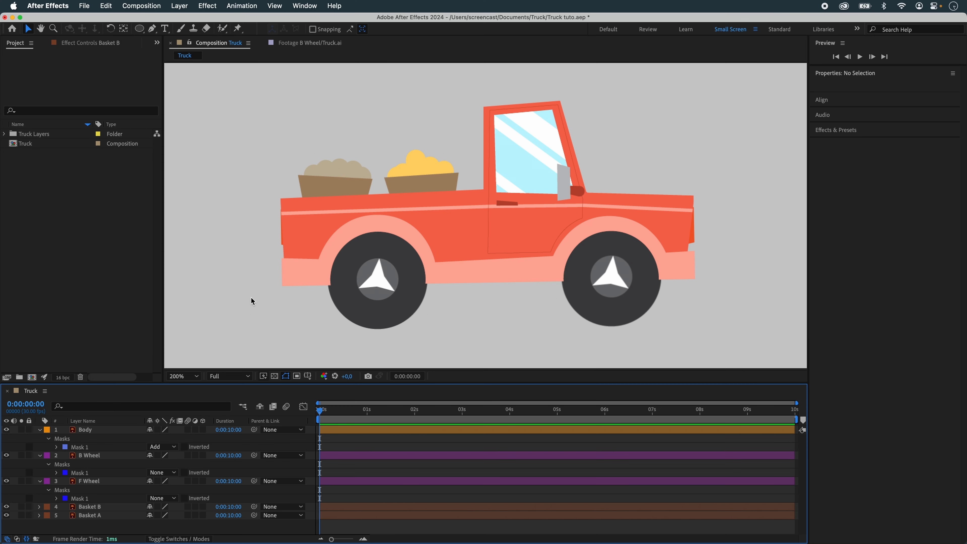
click(251, 297)
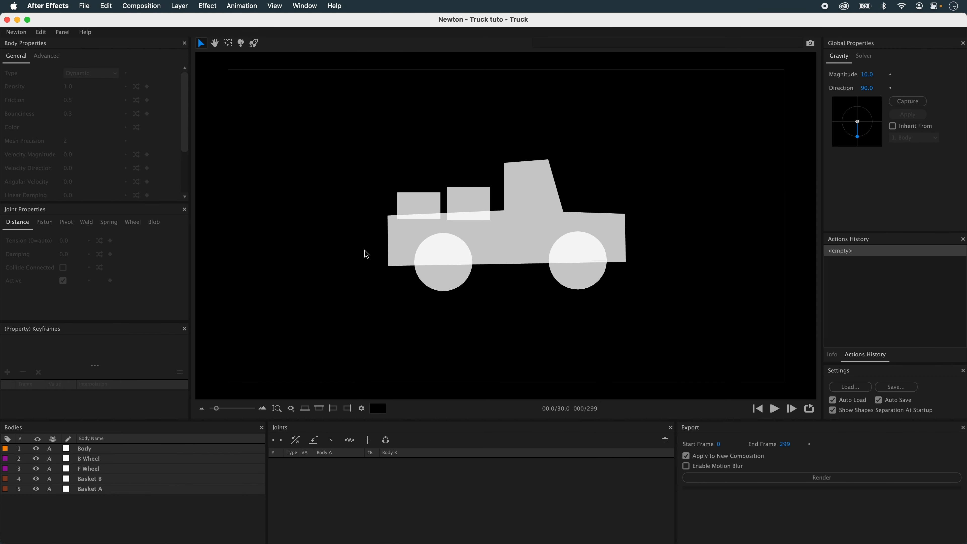
- Reset the Newton scene so the bodies take up the layers' label colors
drag(358, 163, 688, 327)
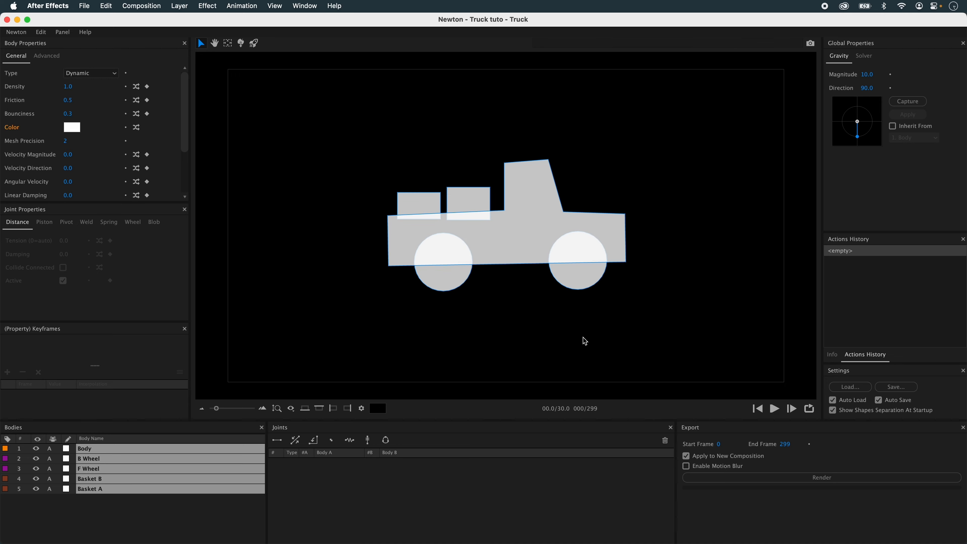
right_click(501, 301)
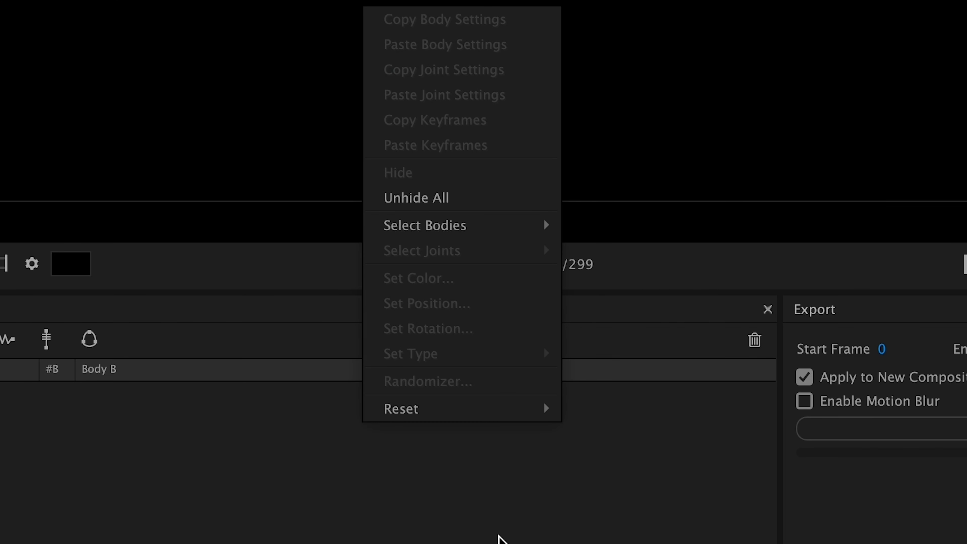
mouse_move(486, 417)
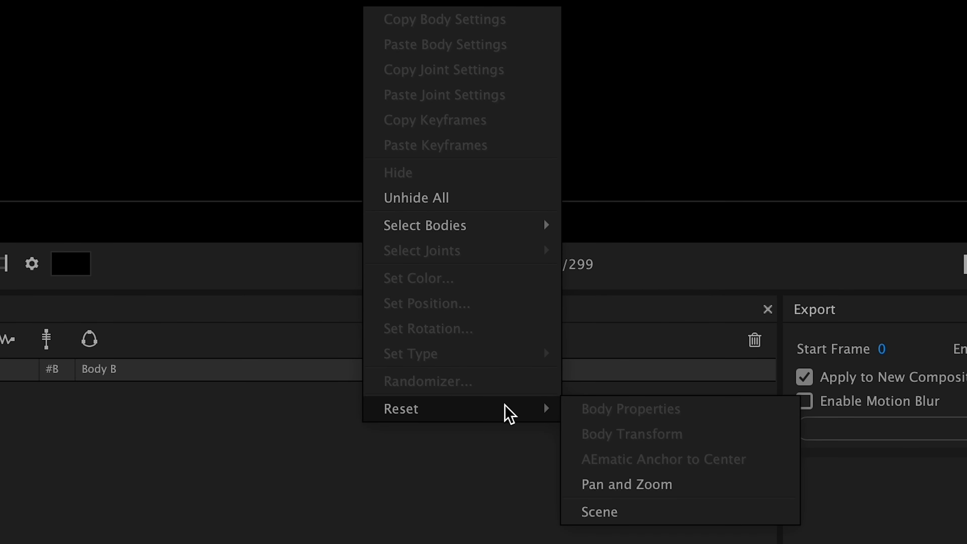
click(648, 514)
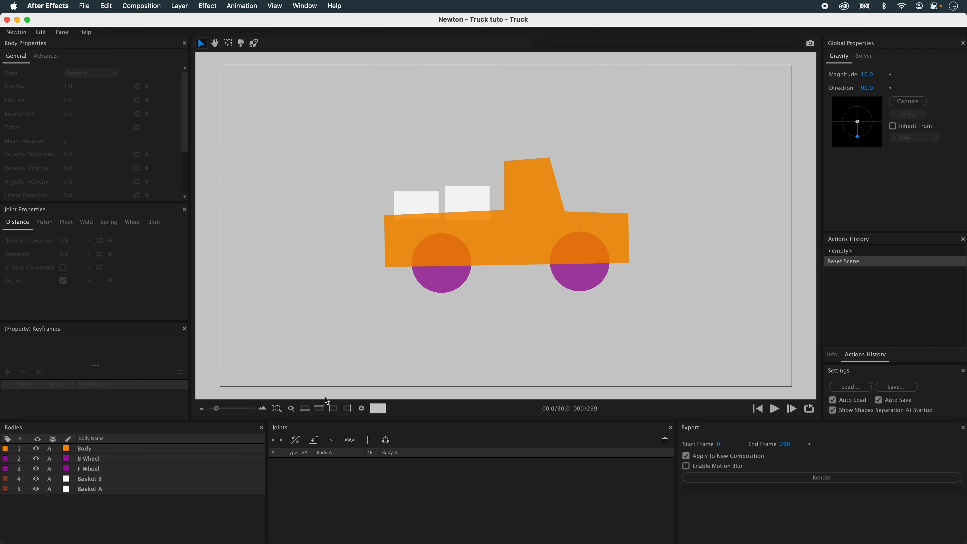
- Set the preview's background color to black and enable the bottom wall as the ground
click(374, 411)
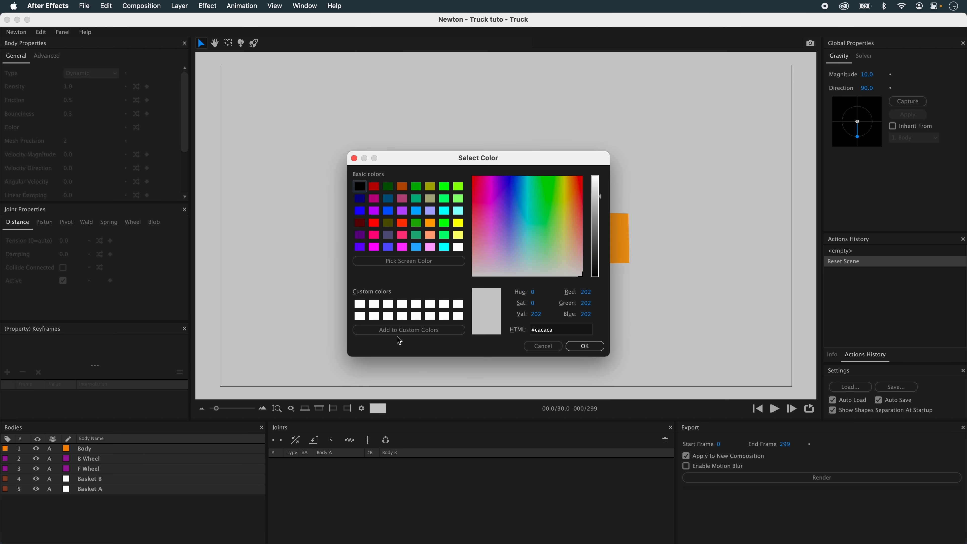
click(360, 187)
click(583, 345)
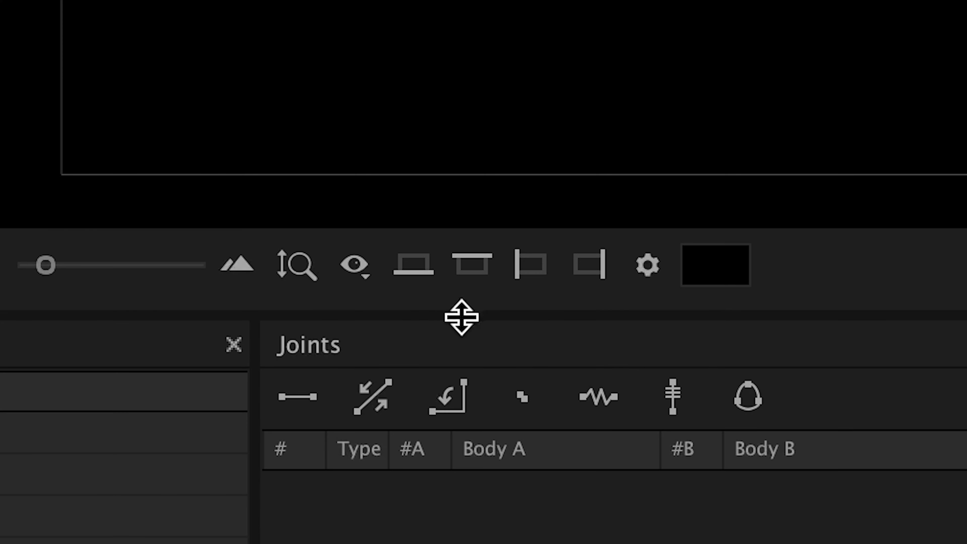
click(412, 264)
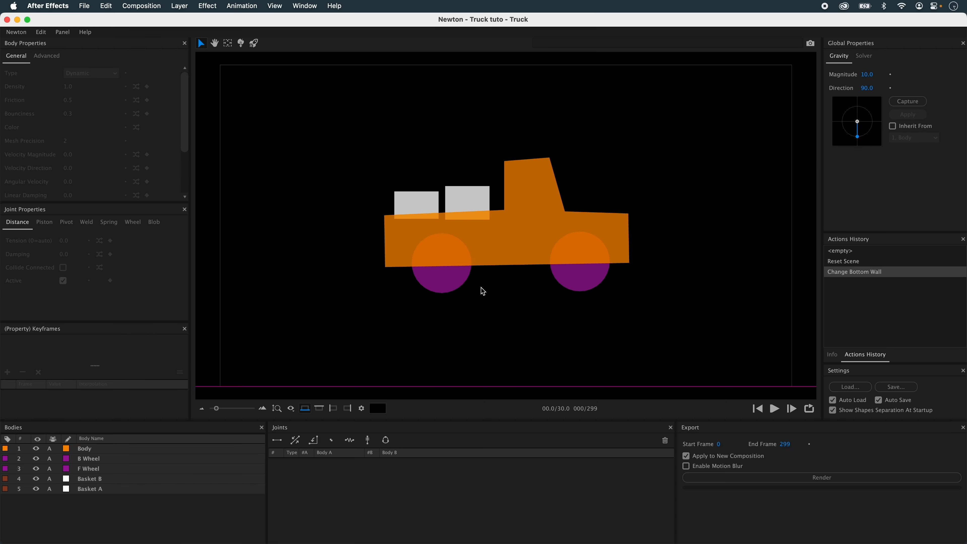
- Select both basket bodies and set their type to Dead
drag(404, 171, 490, 203)
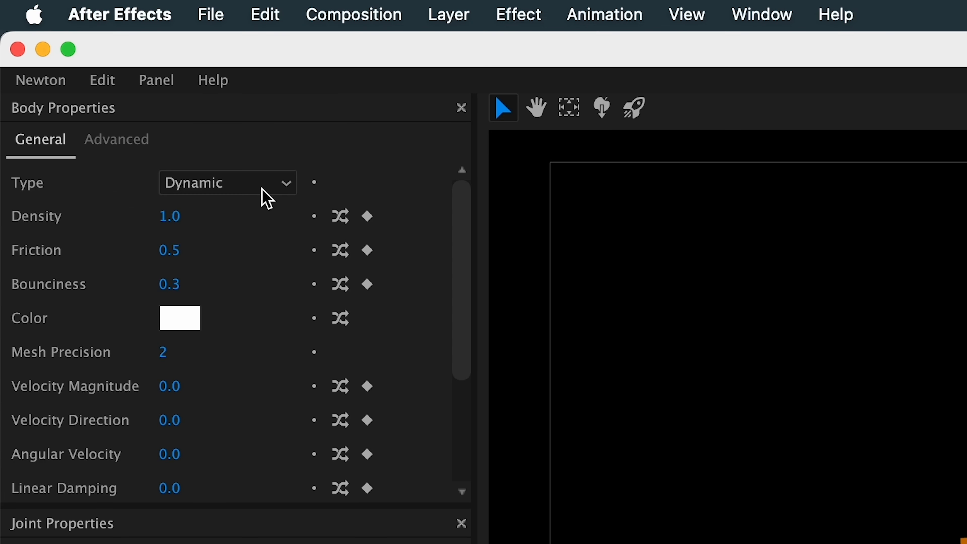
click(106, 75)
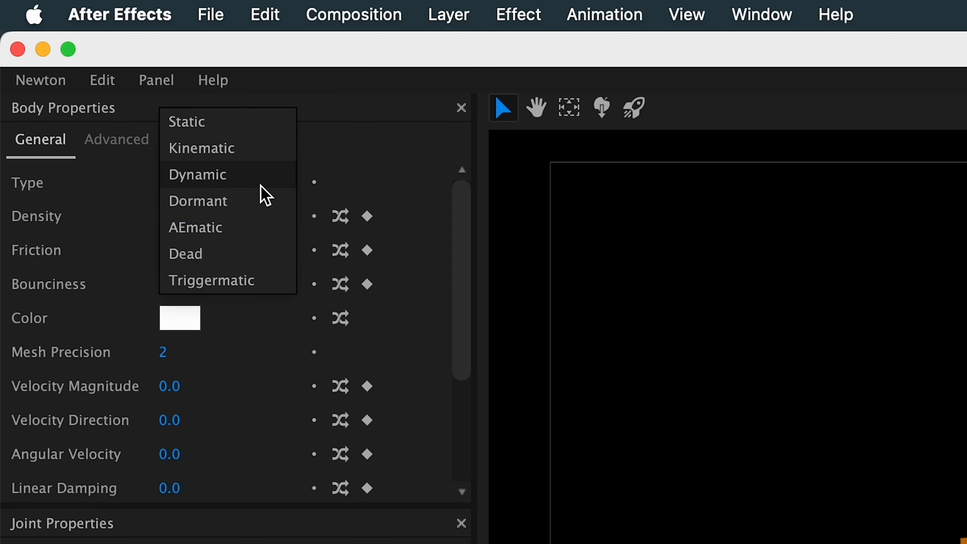
click(247, 258)
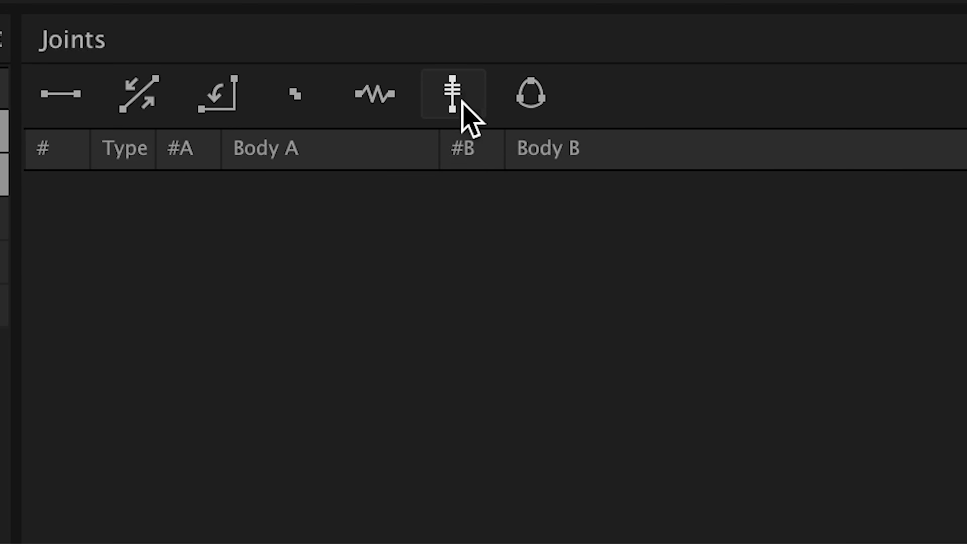
- Add a wheel joint between Body and B Wheel and turn its suspension axis vertical, pointing downward
click(462, 102)
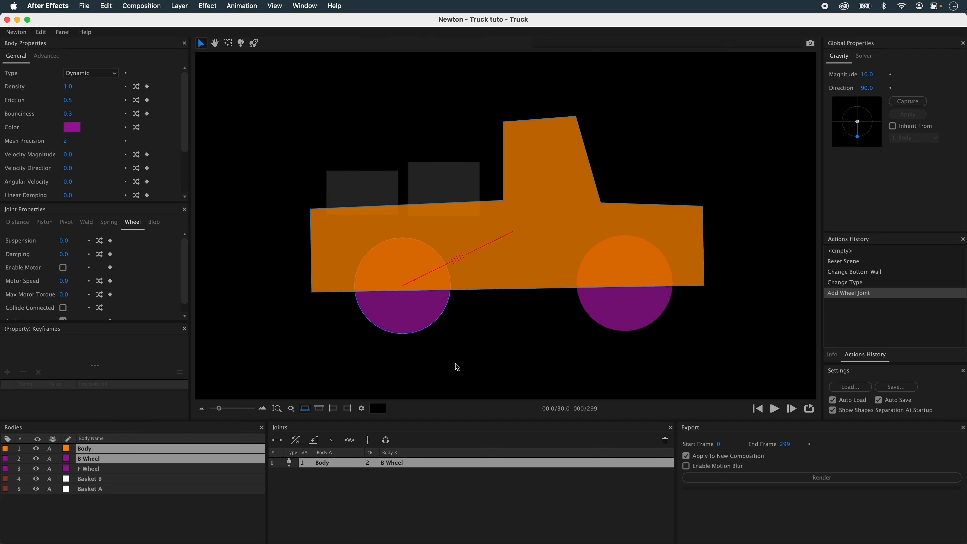
click(457, 367)
click(354, 462)
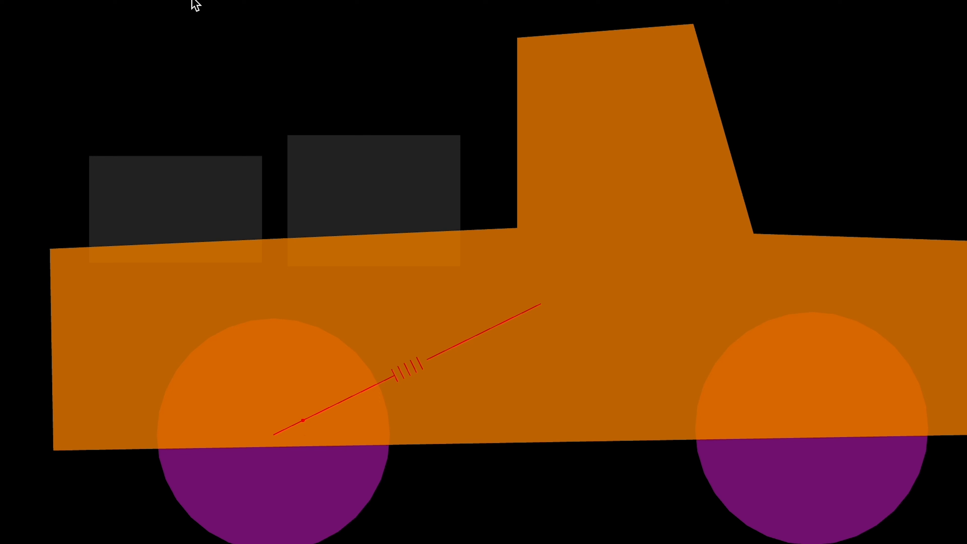
click(479, 132)
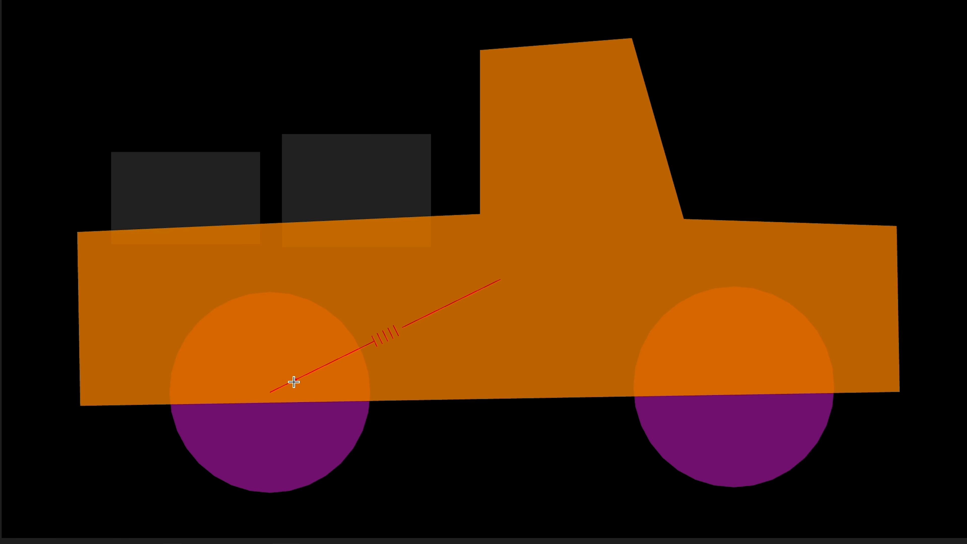
drag(294, 382, 388, 494)
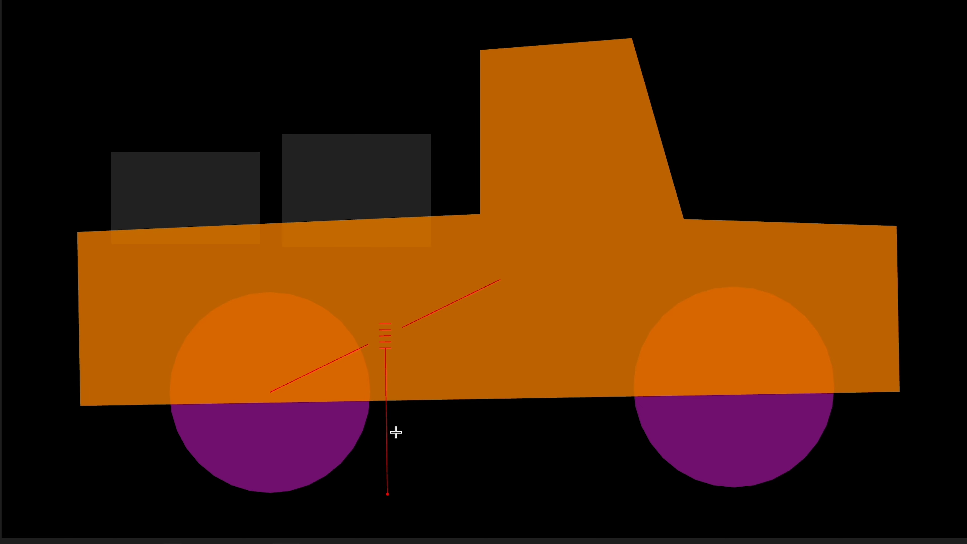
- Add a wheel joint between Body and F Wheel and point its suspension axis straight down
click(488, 492)
shift+click(701, 437)
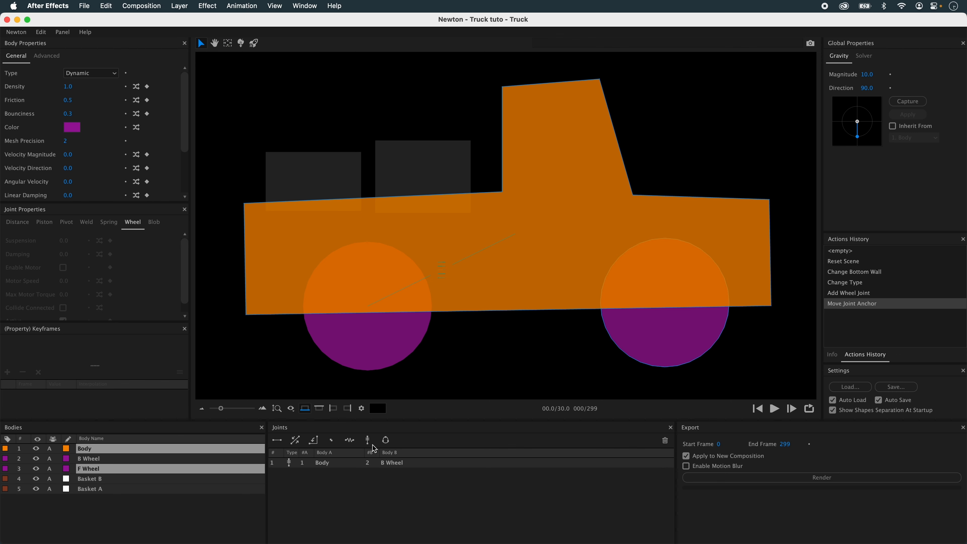
click(368, 441)
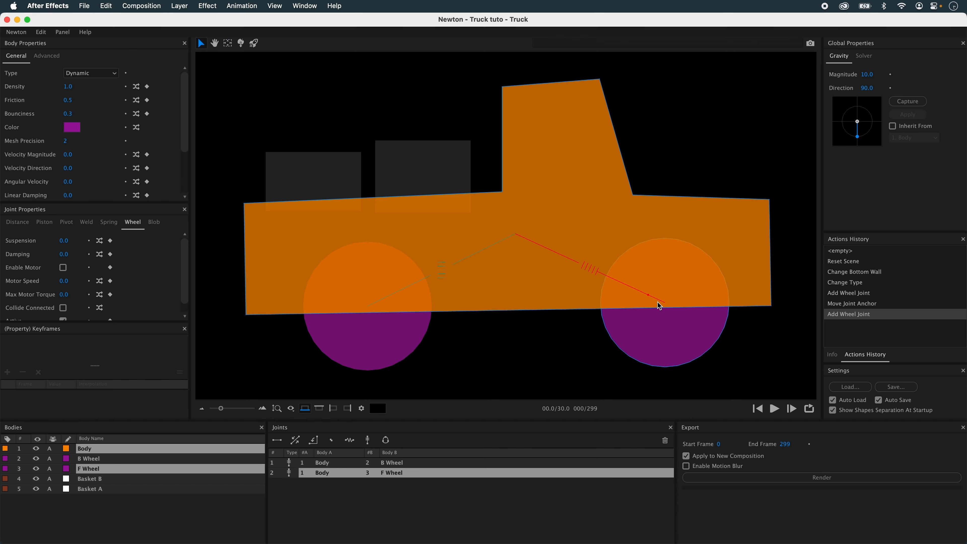
key(y)
drag(647, 307, 579, 376)
- Play the simulation to check how the truck lands on the bottom wall, and rewind it
click(774, 409)
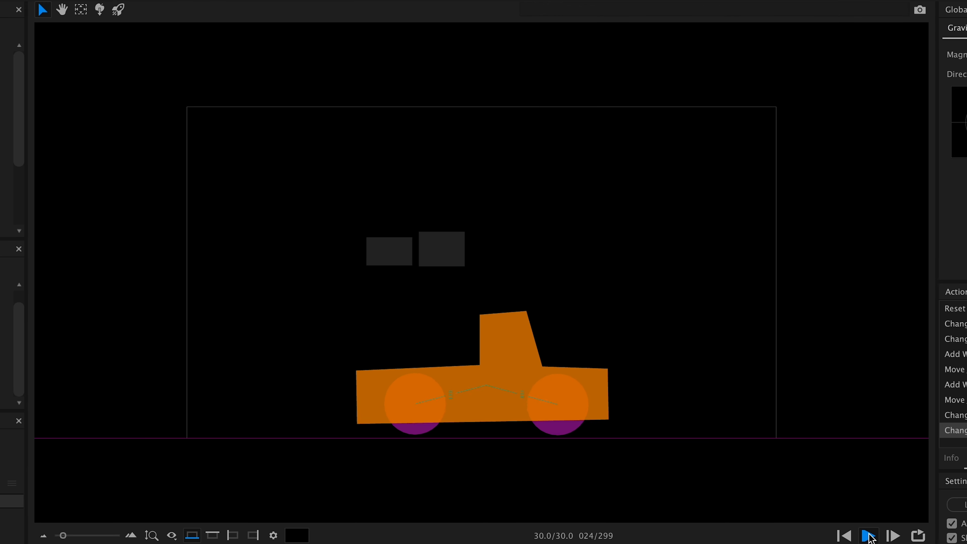
click(844, 536)
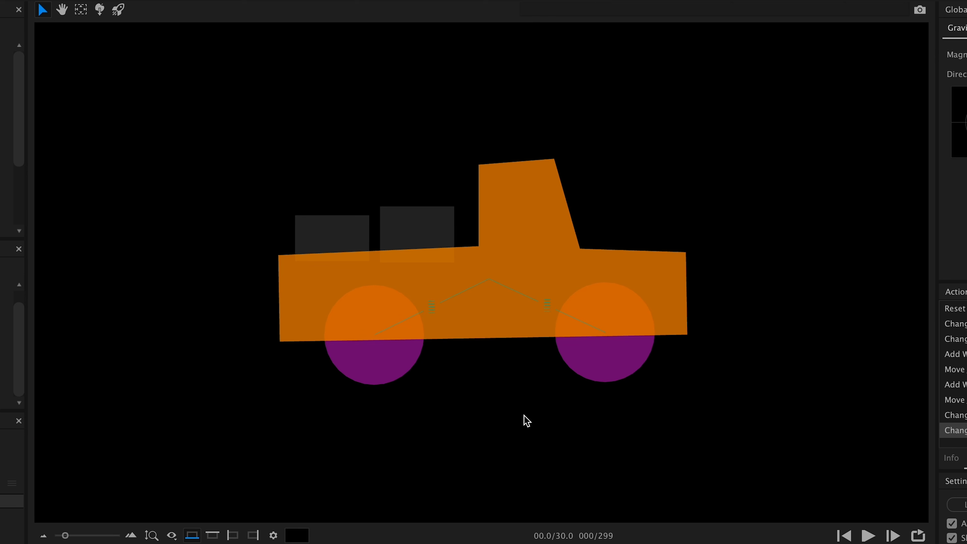
- Select both wheel joints and set their suspension to 10
scroll(526, 418, down, 1)
drag(505, 200, 511, 314)
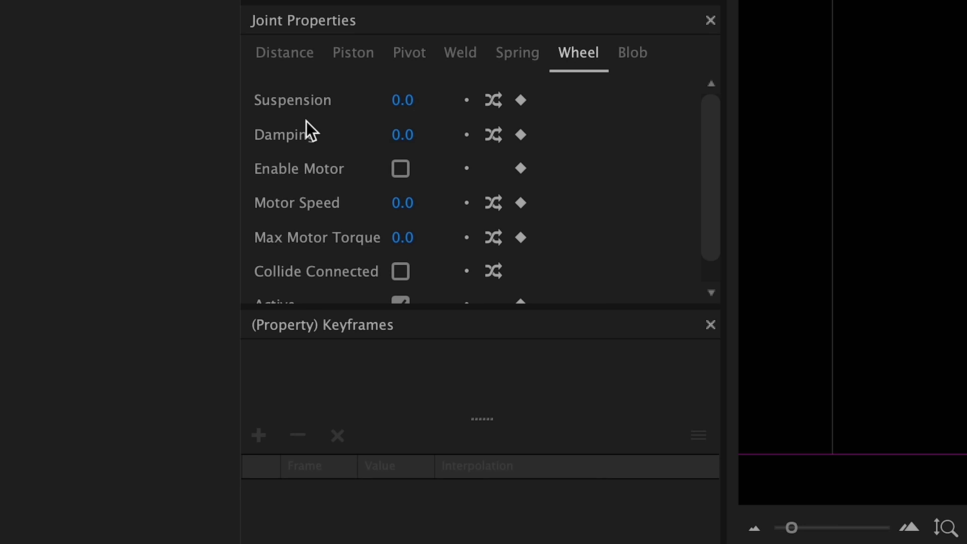
click(399, 100)
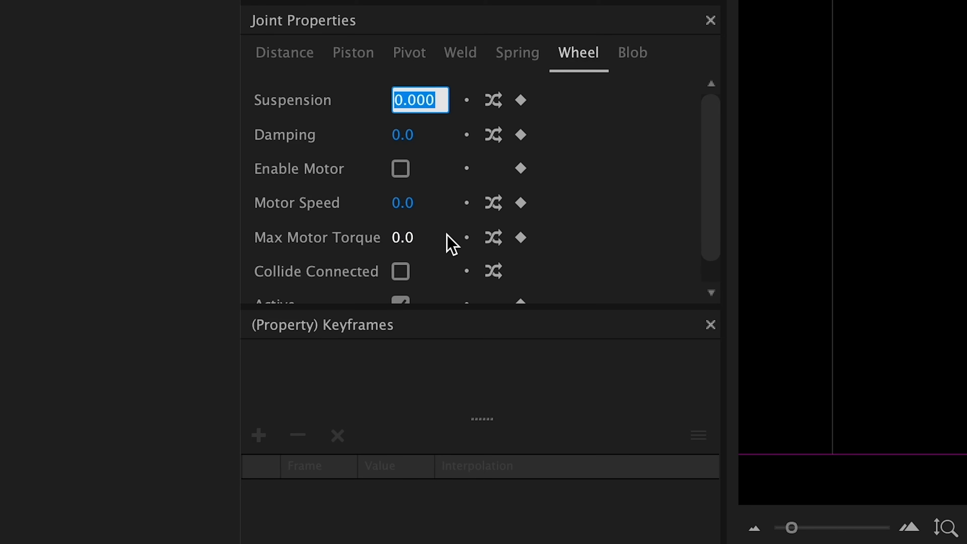
text(10)
key(Return)
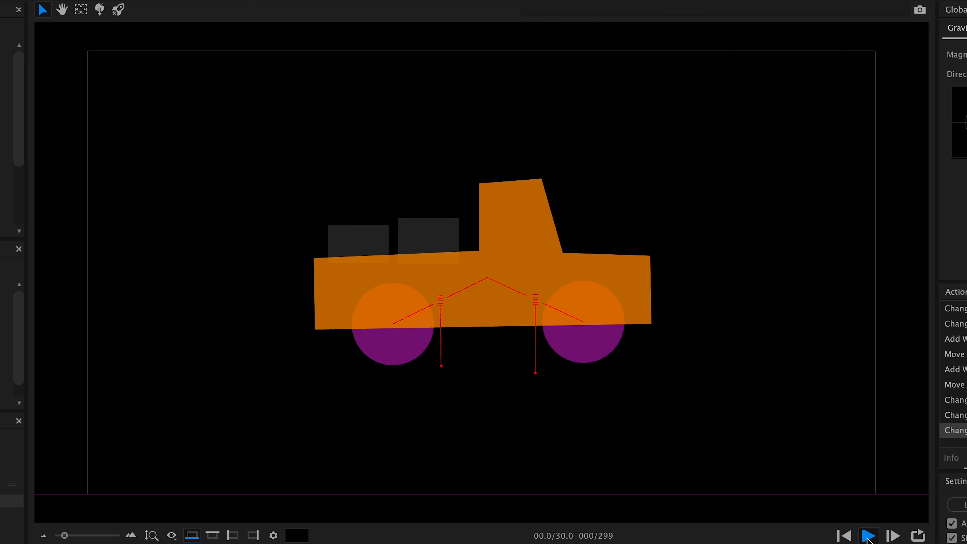
- Preview the truck's bounce with the new suspension twice, rewinding to the first frame each time
click(868, 537)
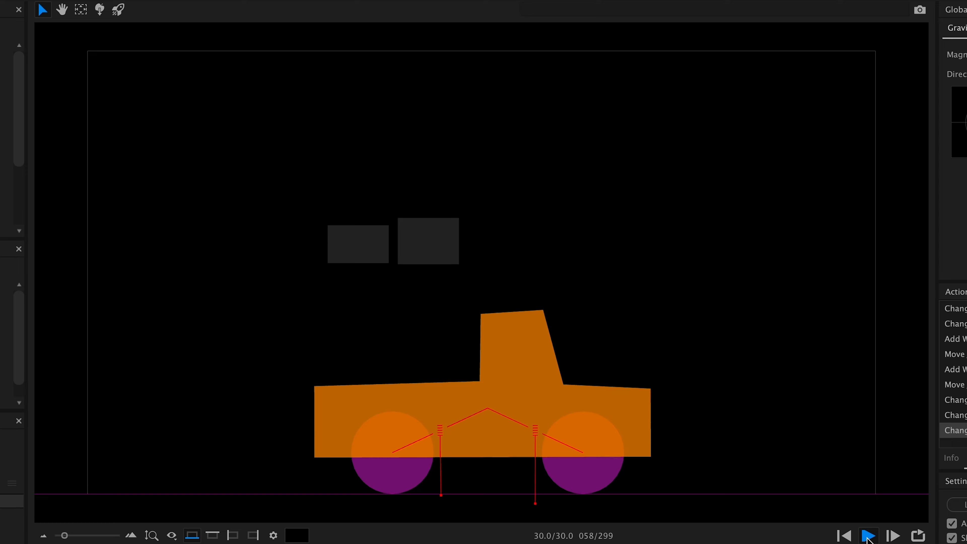
click(844, 535)
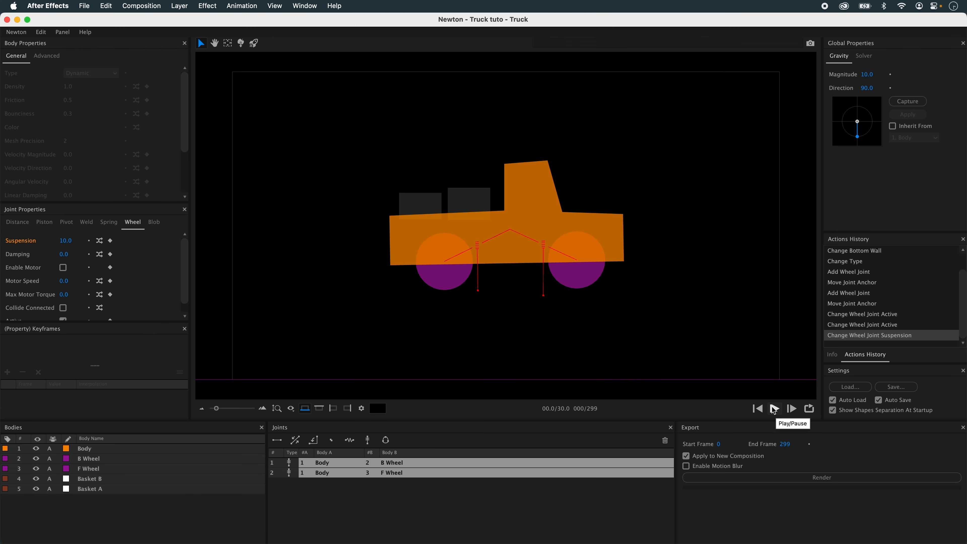
click(774, 409)
click(759, 409)
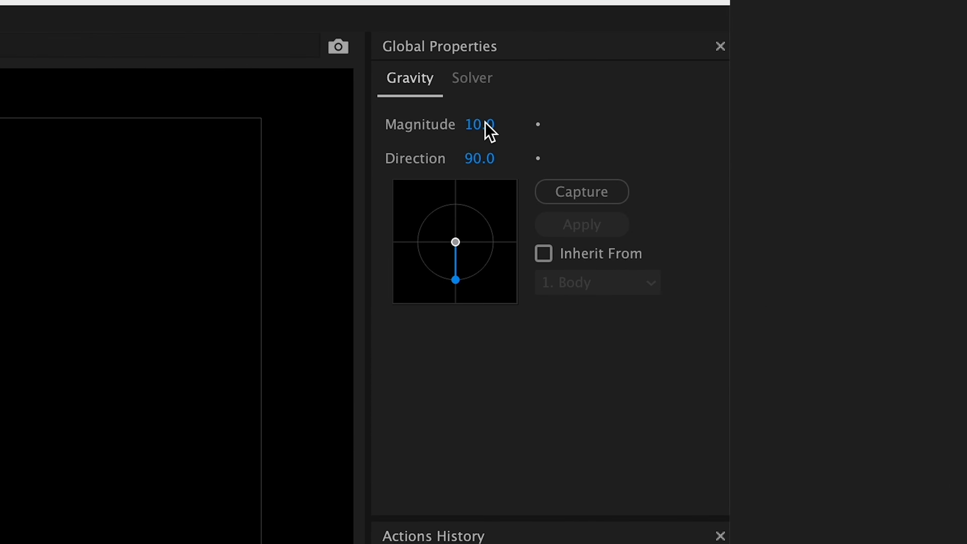
- Set the global gravity magnitude to 40
click(485, 122)
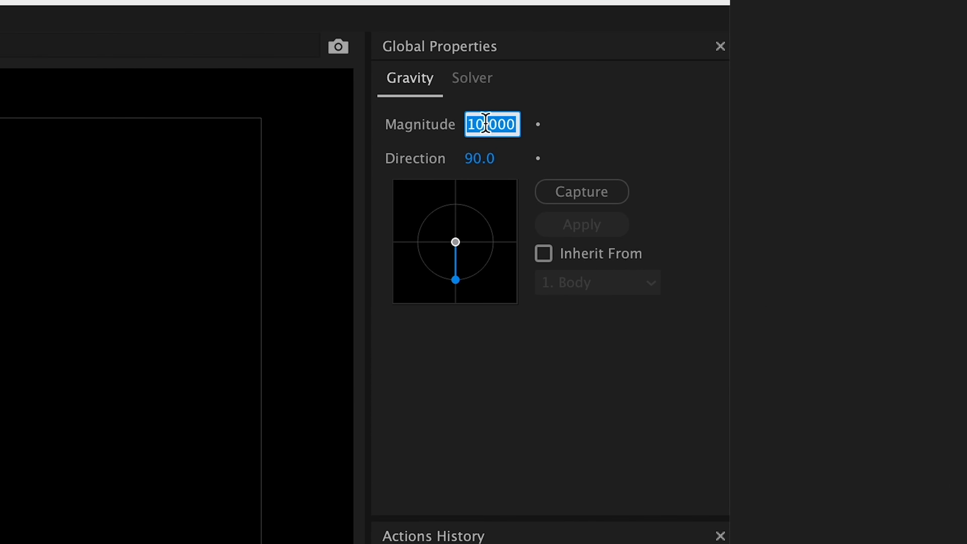
text(4)
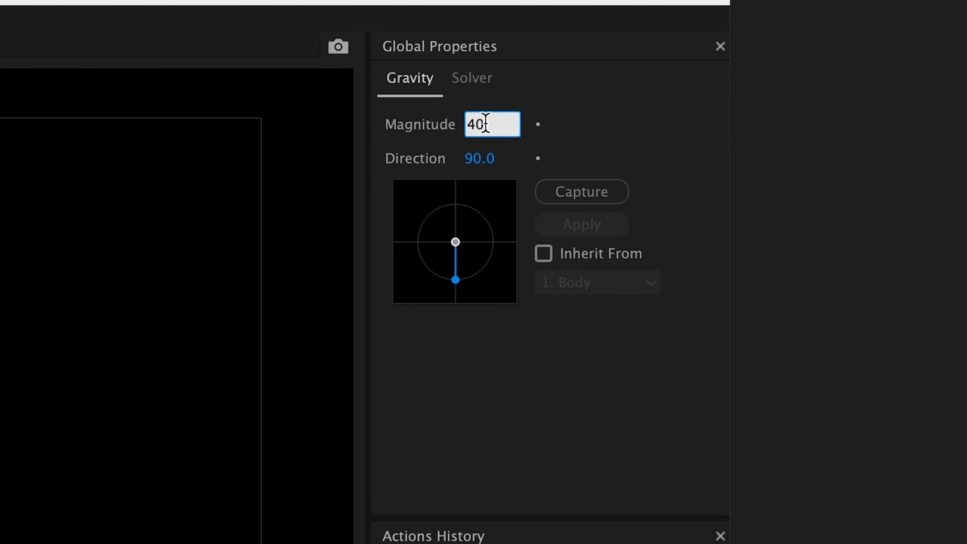
text(0)
key(Return)
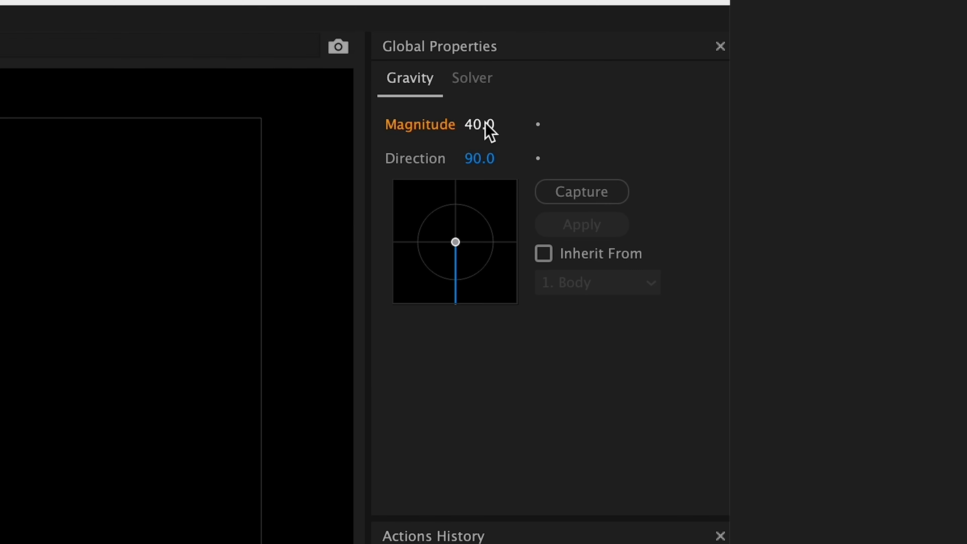
- Set the global gravity magnitude to 30
click(966, 54)
text(30)
key(Return)
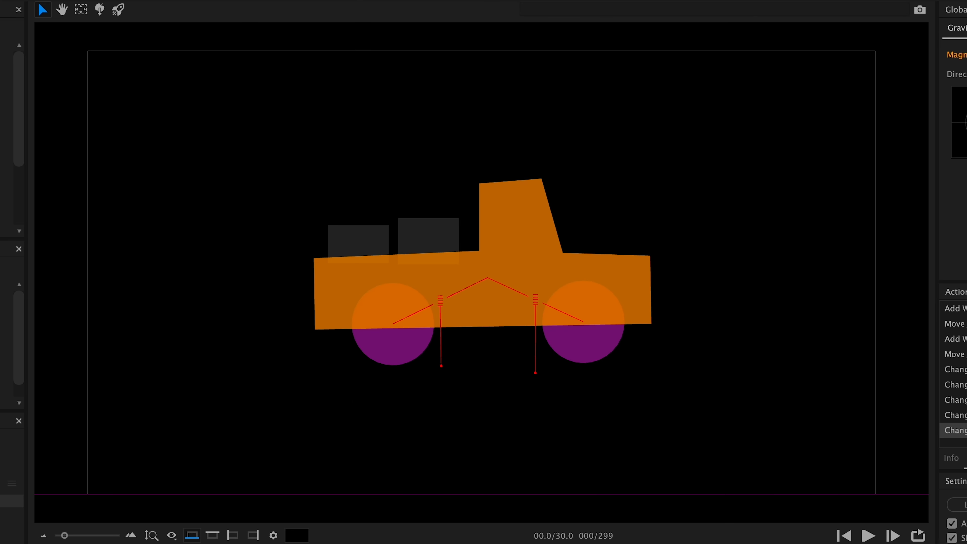
- Set the global solver's sub-steps to 10
key(space)
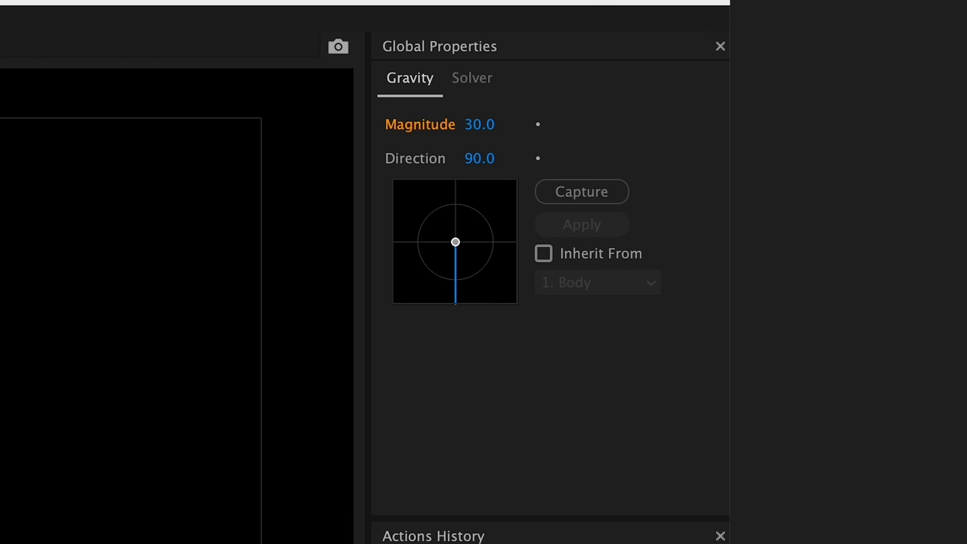
click(474, 80)
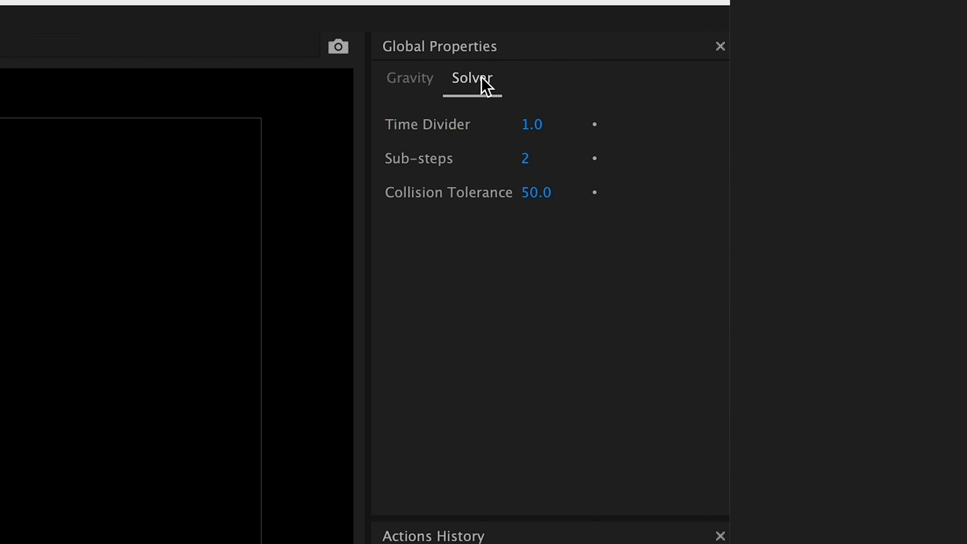
click(528, 158)
text(10)
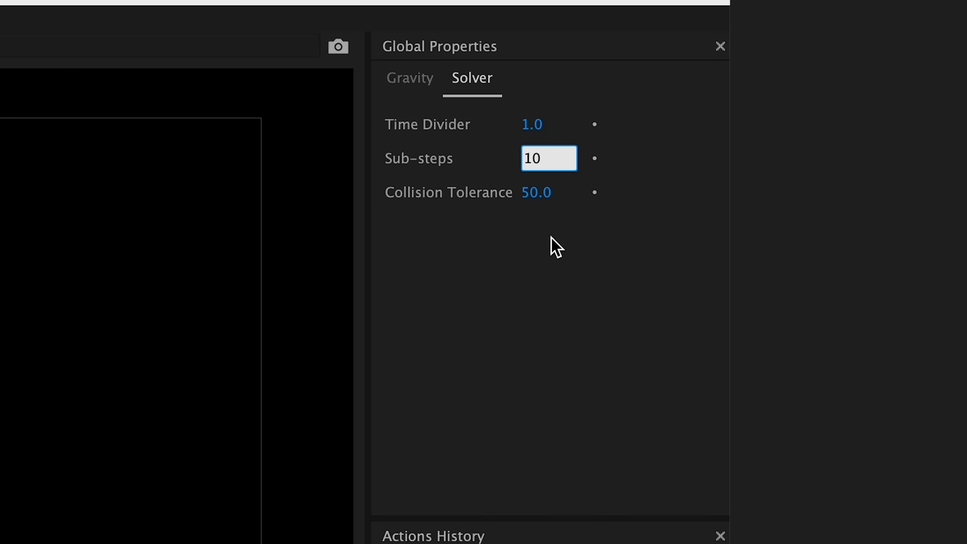
key(Return)
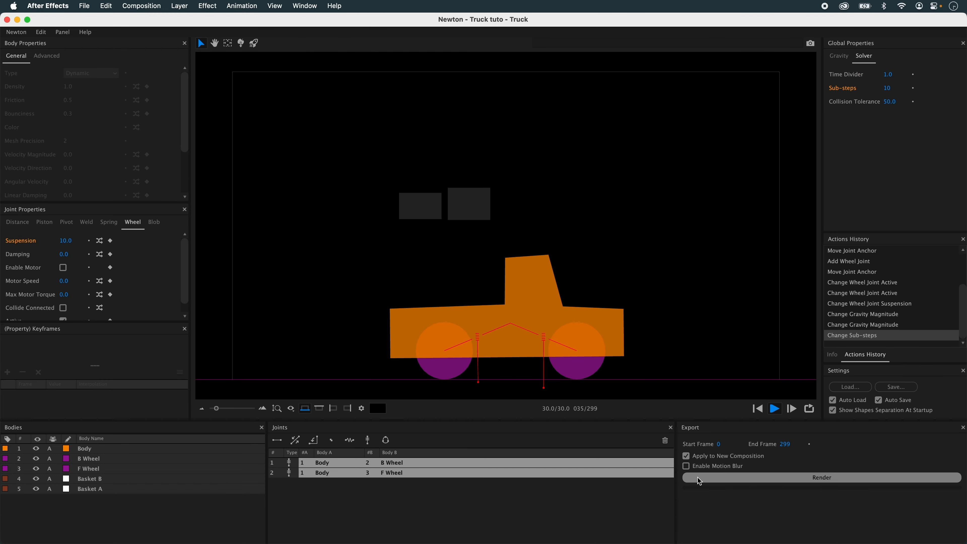
- Deselect the joints and preview the truck's bounce with the new solver setting, rewinding to the first frame
click(756, 409)
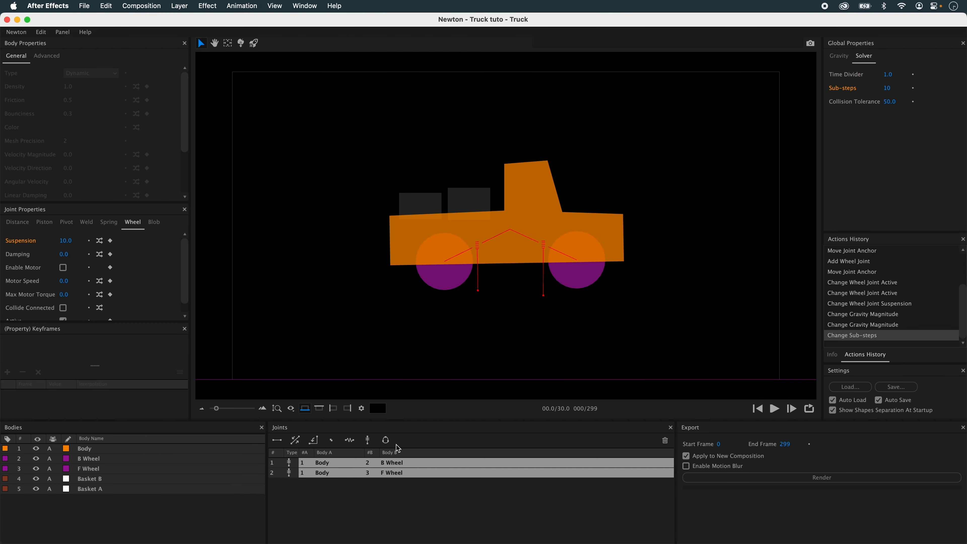
click(392, 505)
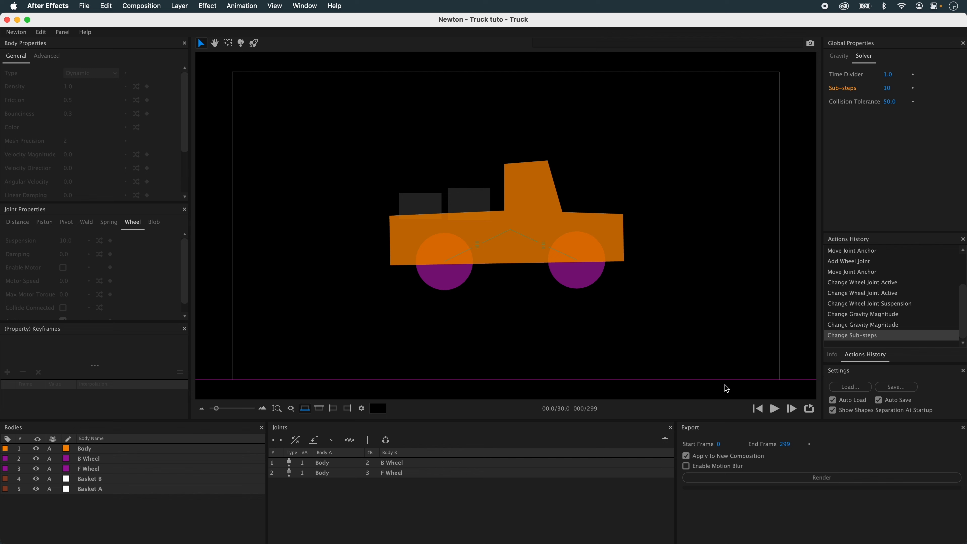
click(775, 409)
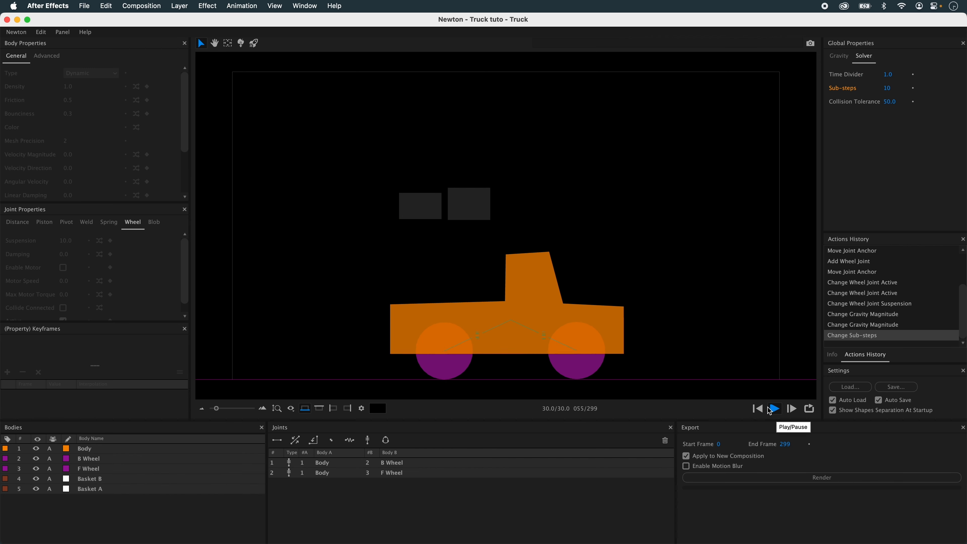
click(757, 409)
- Set the suspension of both wheel joints to 5, preview the bounce and rewind to the first frame
drag(354, 462, 352, 474)
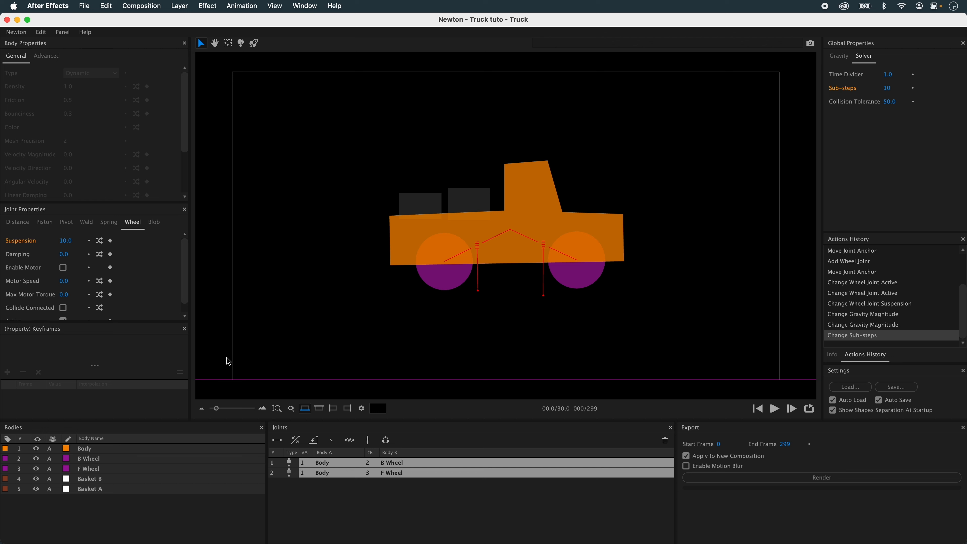
click(69, 240)
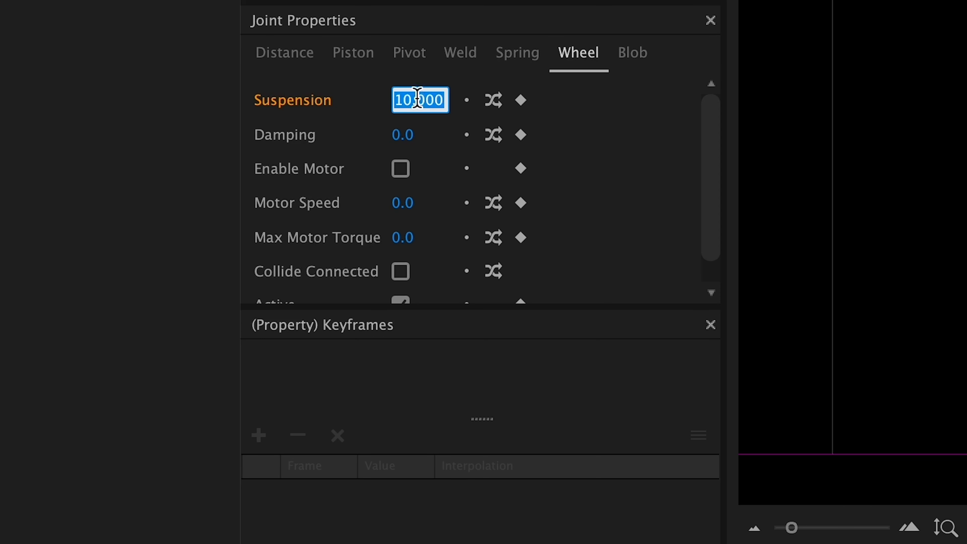
text(5)
key(Return)
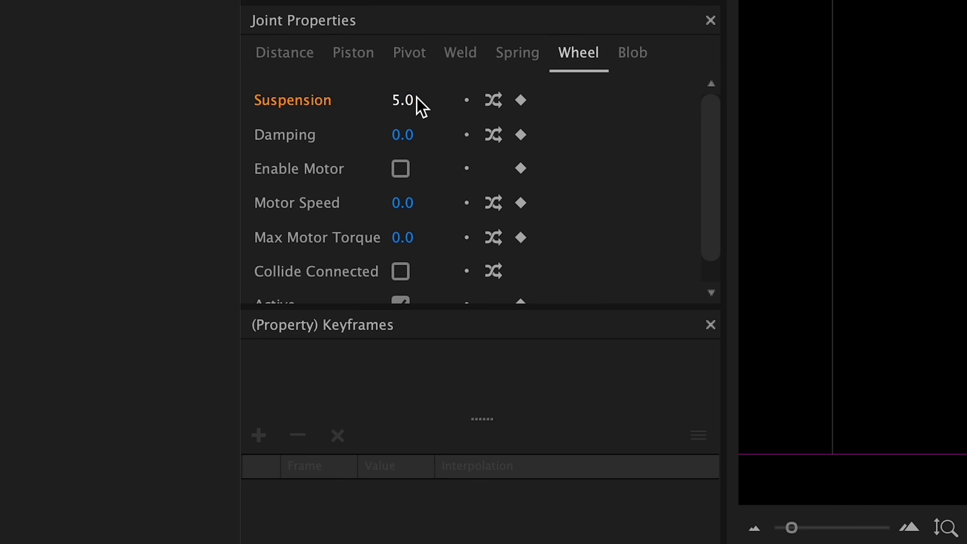
key(space)
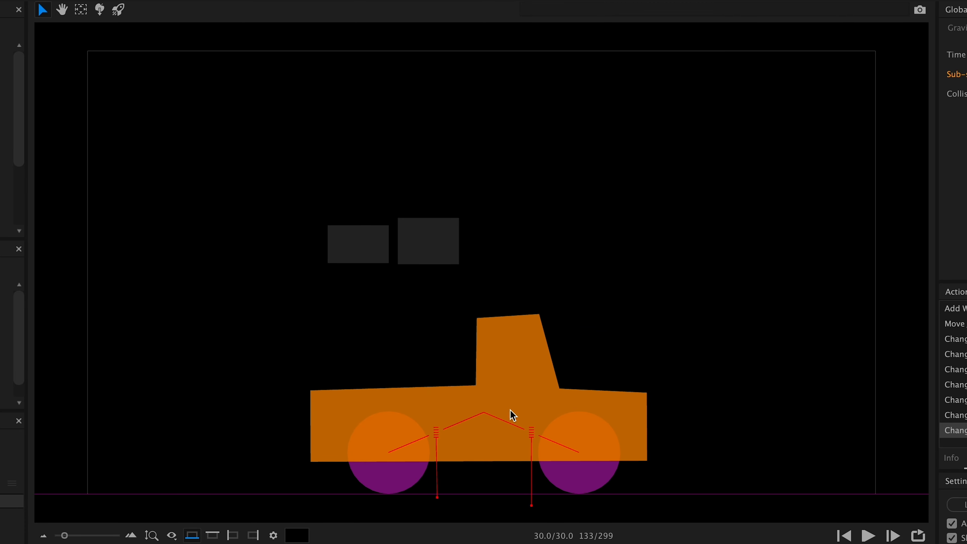
click(846, 536)
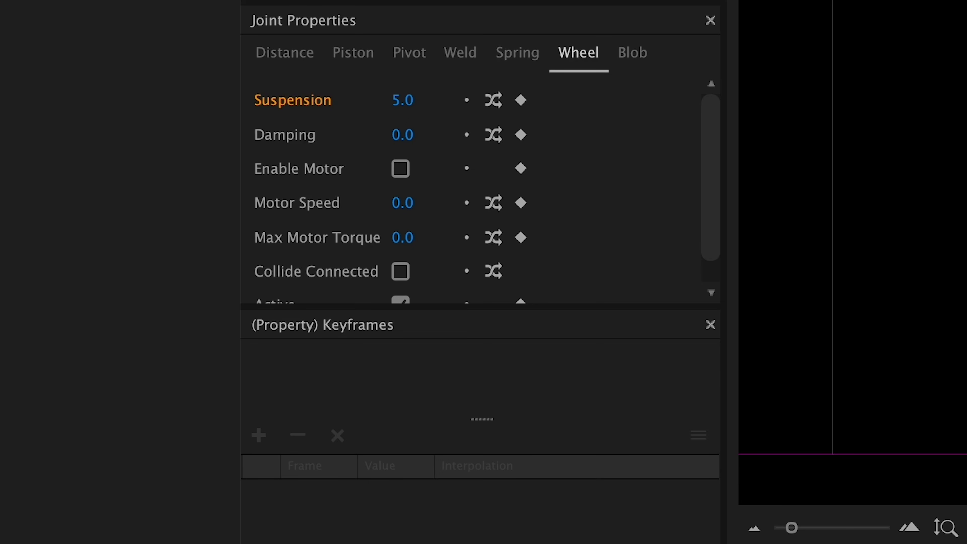
- Try a damping of 1 on both wheel joints and preview the truck's landing
click(400, 138)
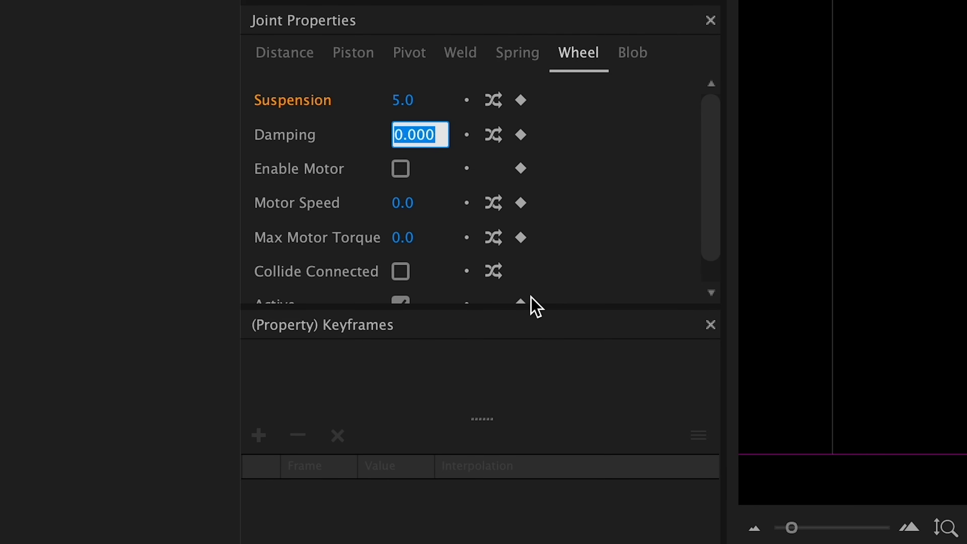
text(1)
key(Return)
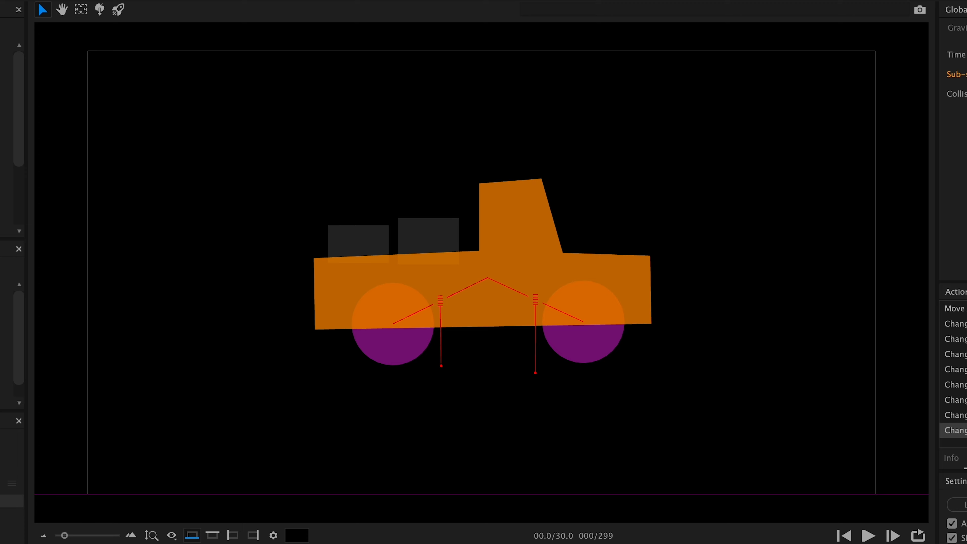
key(space)
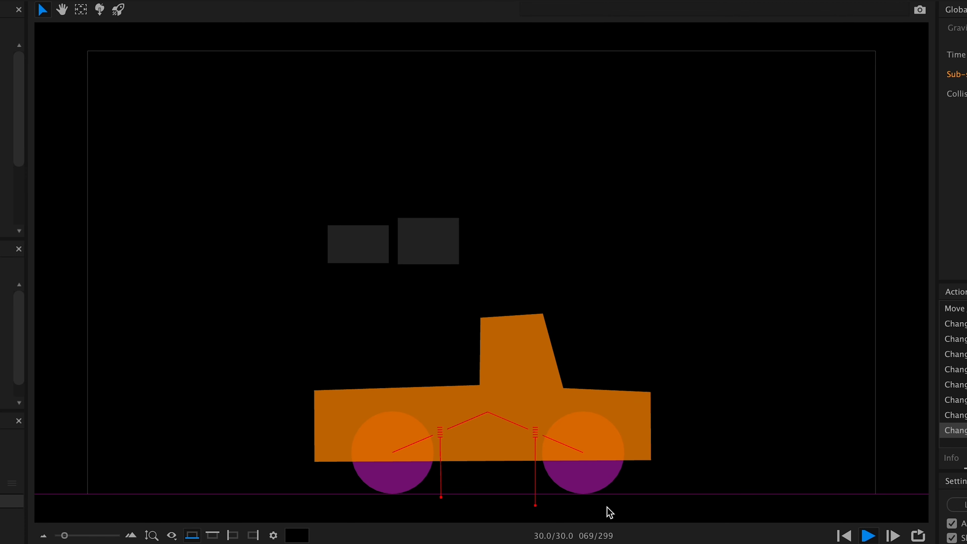
click(844, 536)
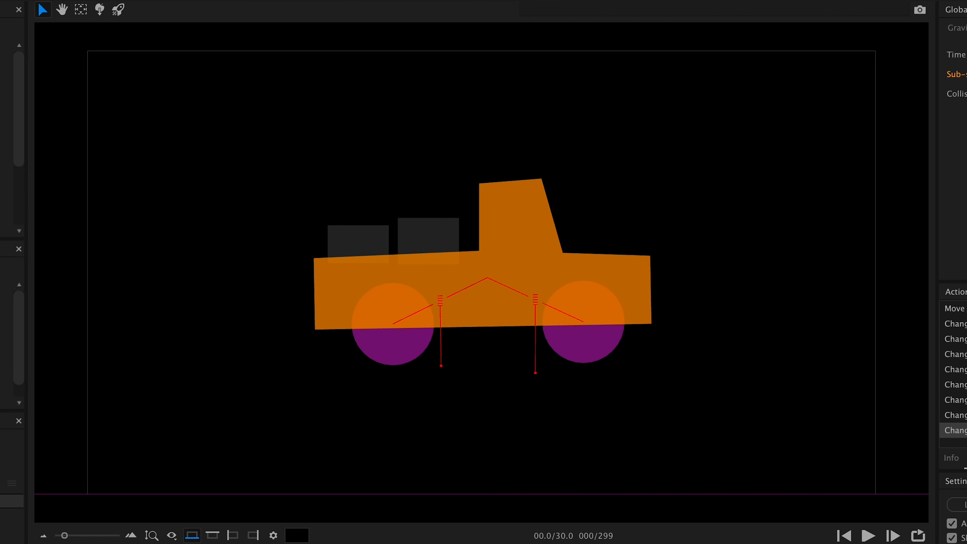
- Set the damping of both wheel joints to 0.3 and preview the bounce twice, rewinding to the first frame
click(400, 139)
text(0.3)
key(Return)
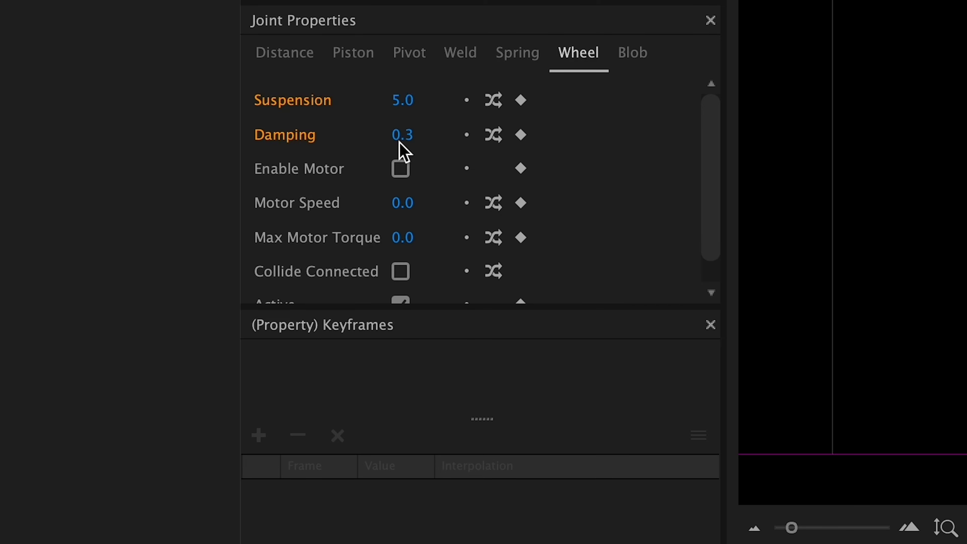
key(space)
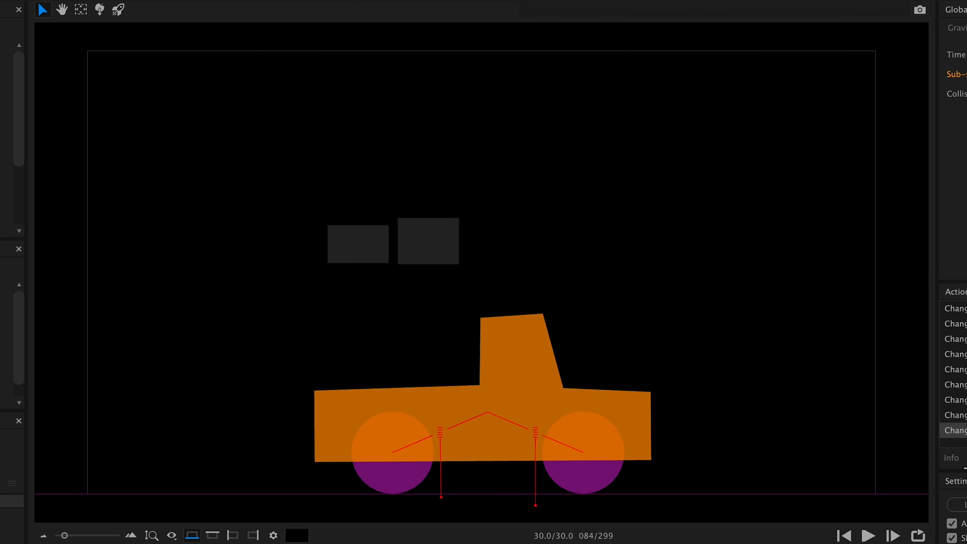
click(643, 342)
click(842, 534)
click(869, 535)
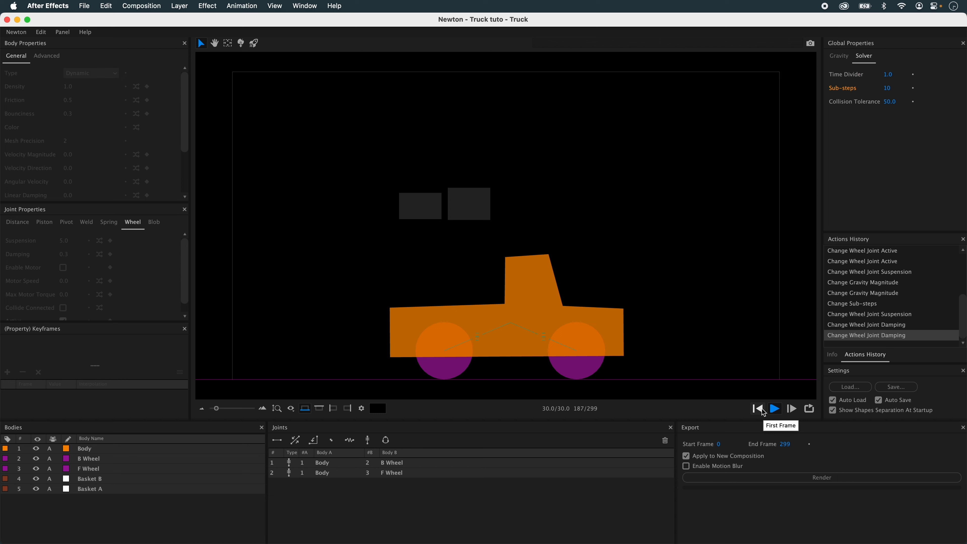
click(763, 411)
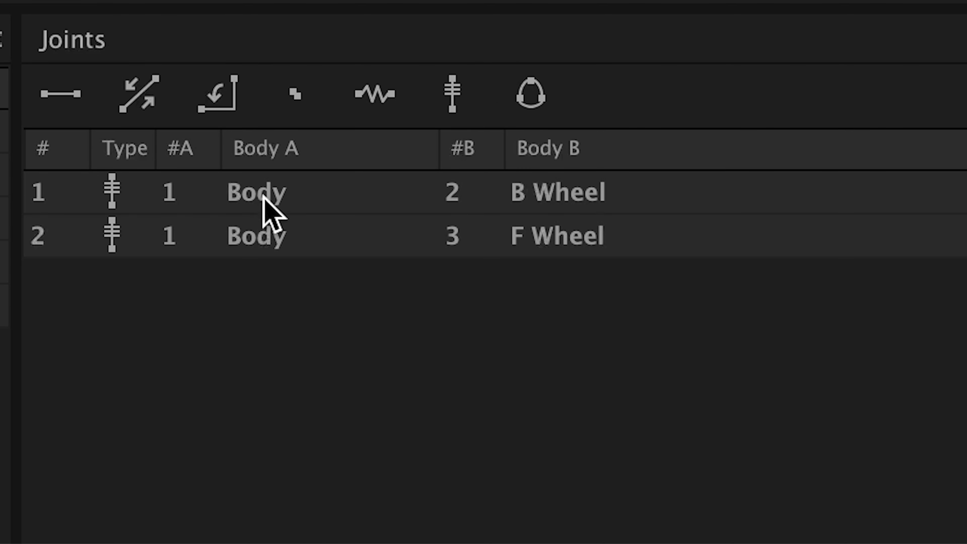
- Enable the motor on the Body–B Wheel joint with motor speed 10 and max motor torque 10
click(324, 464)
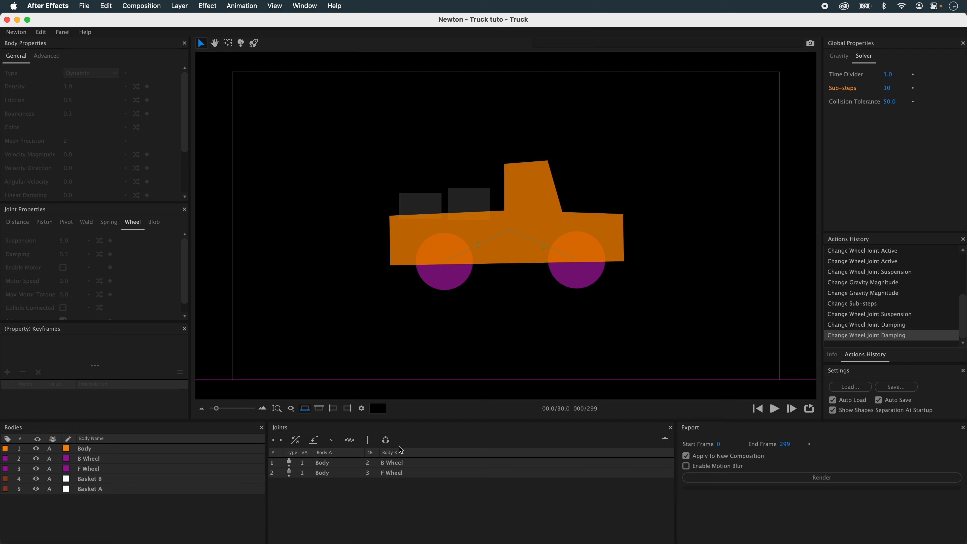
click(337, 463)
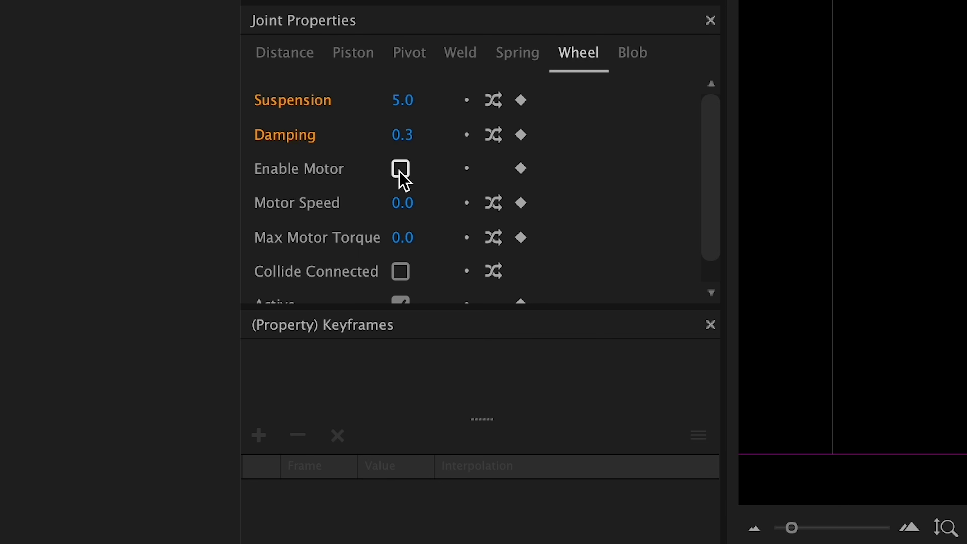
click(64, 268)
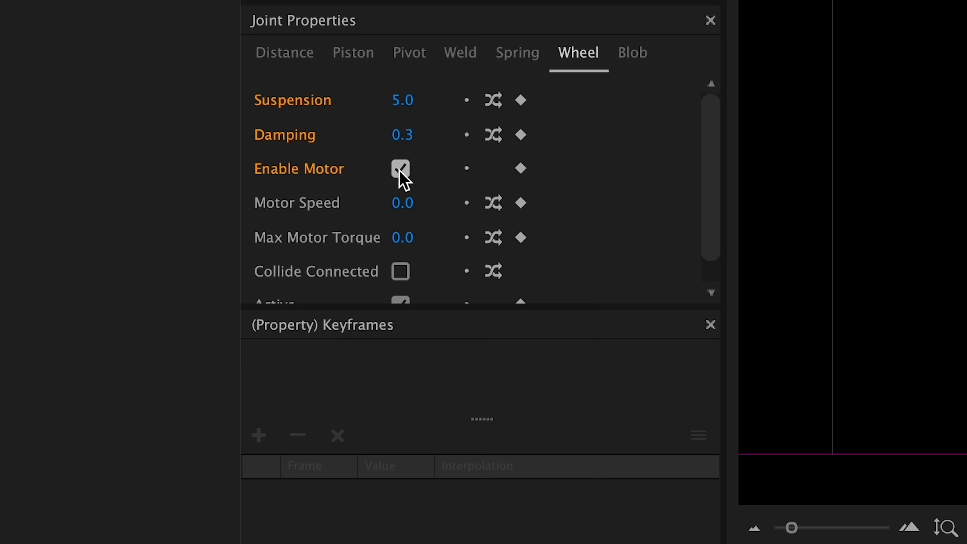
click(402, 207)
text(10)
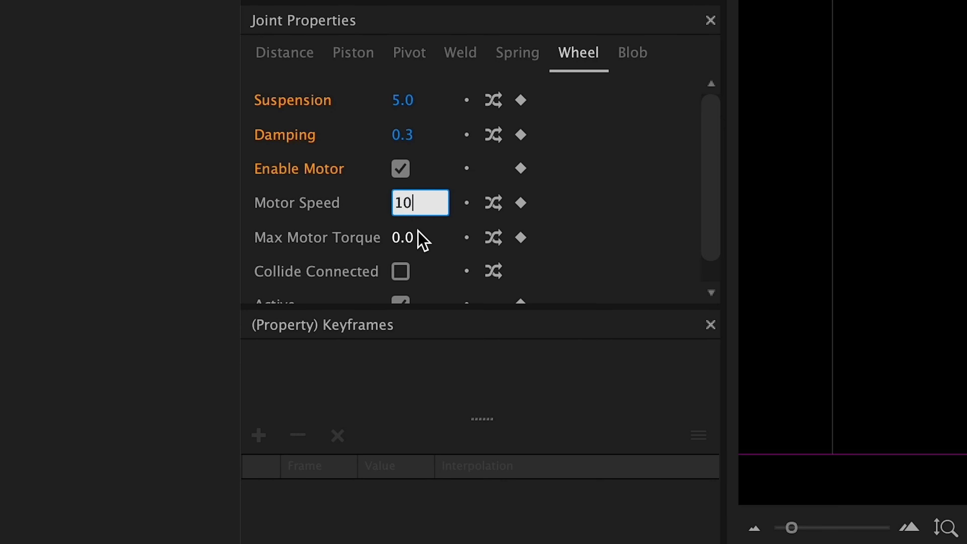
key(Return)
click(404, 238)
text(10)
key(Return)
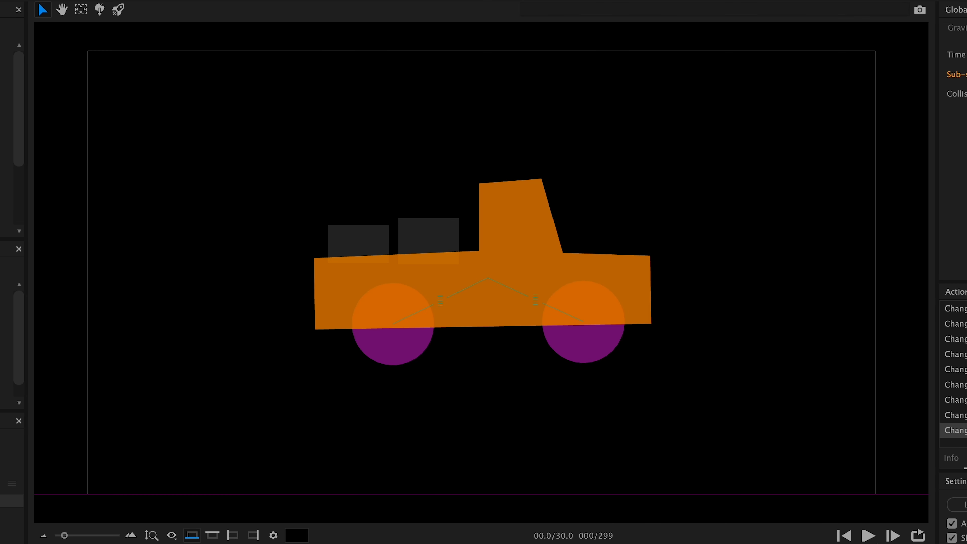
- Preview the truck driving under motor power and rewind to the first frame
click(870, 537)
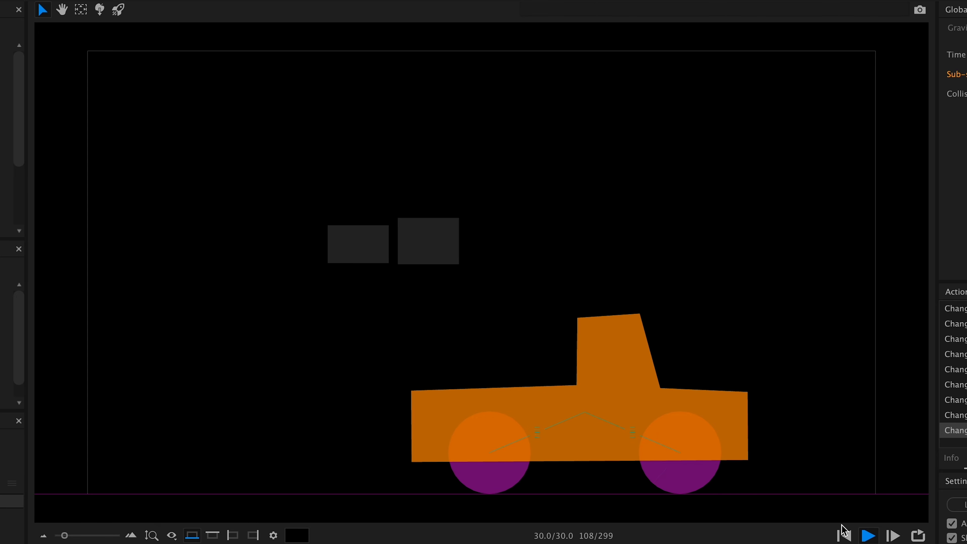
key(space)
drag(809, 491, 463, 465)
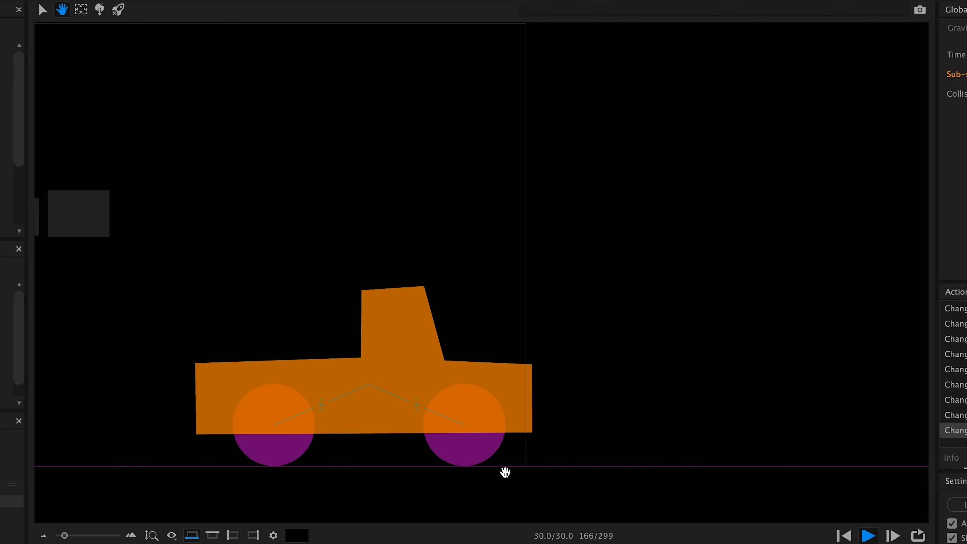
drag(333, 457, 663, 473)
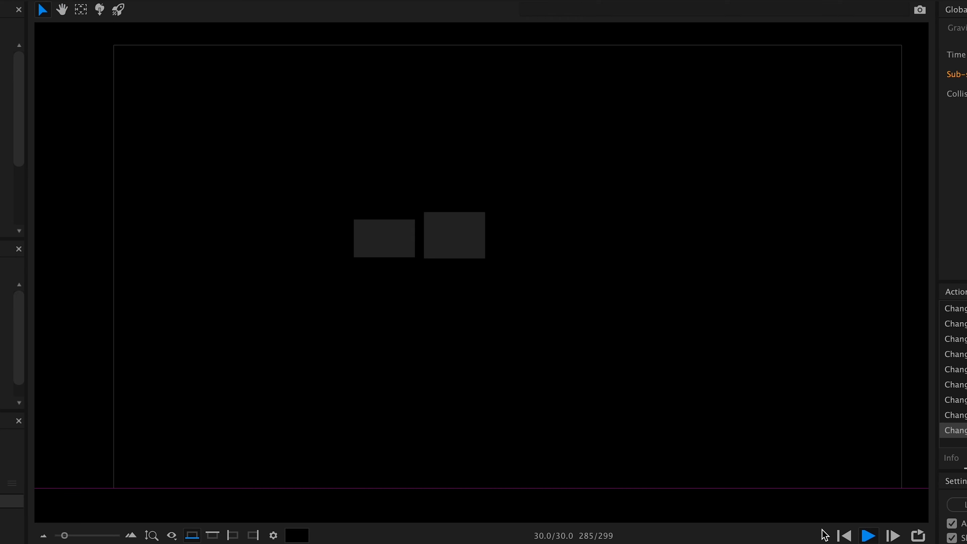
click(850, 536)
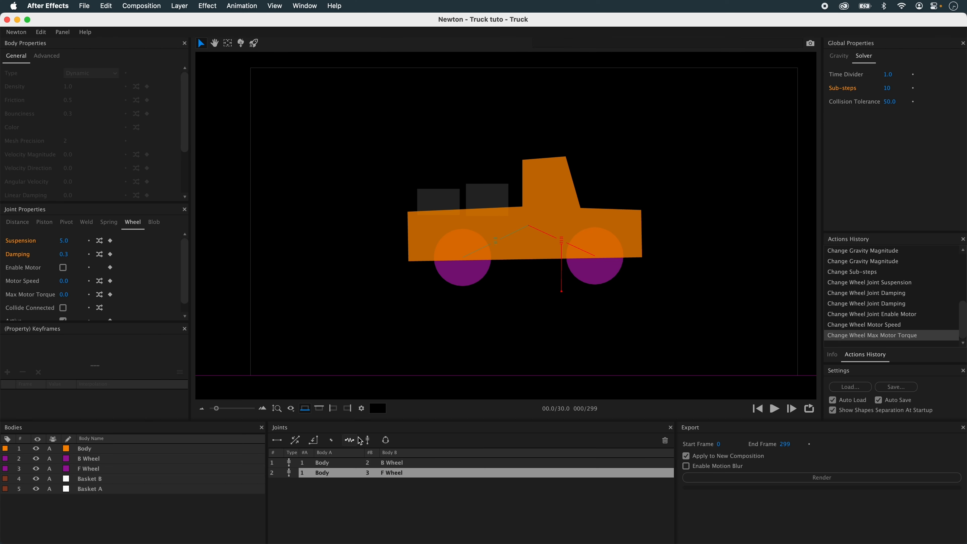
- Set the B Wheel joint's max motor torque to 300, preview the drive and rewind to the first frame
click(337, 464)
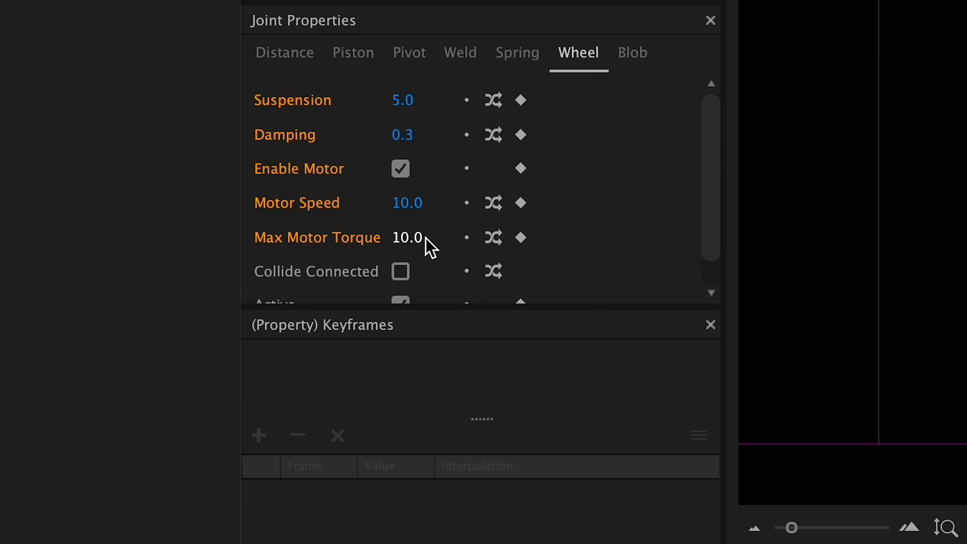
double_click(68, 294)
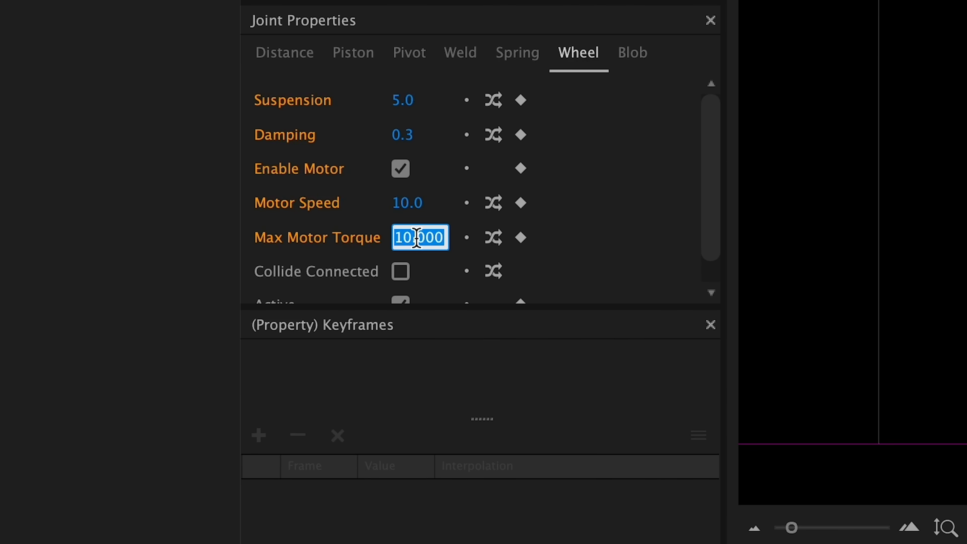
text(300)
key(Return)
key(space)
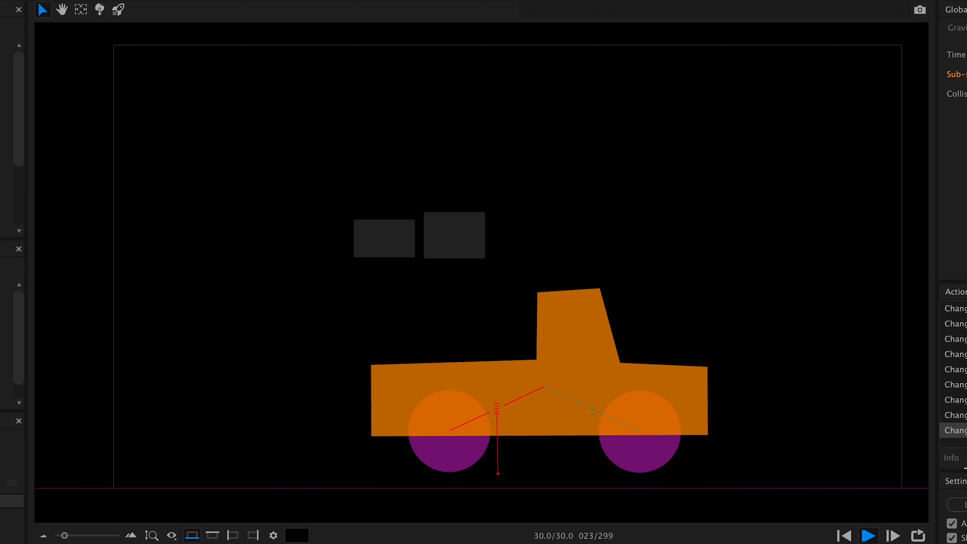
key(space)
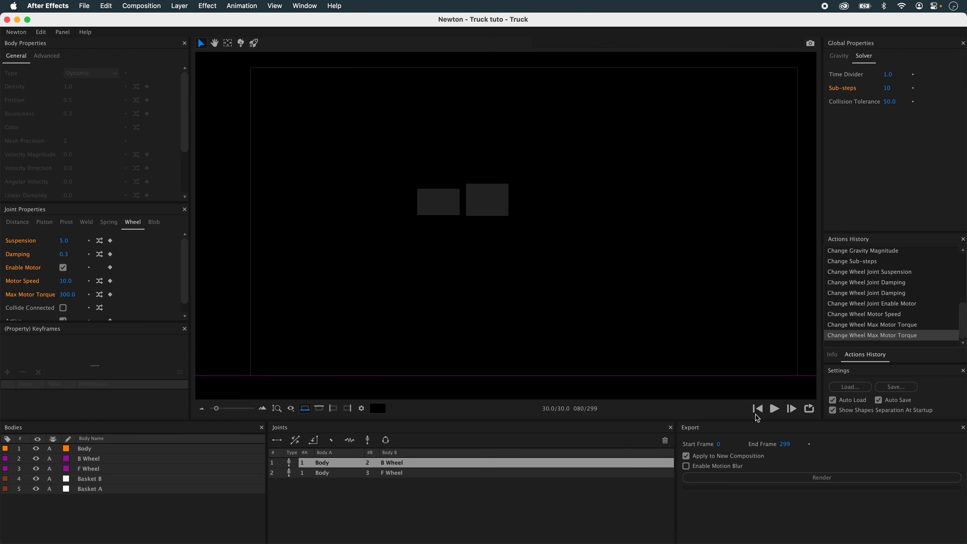
click(757, 409)
- Step the simulation forward to frame 7, select the B Wheel body and examine the wheel up close
click(531, 328)
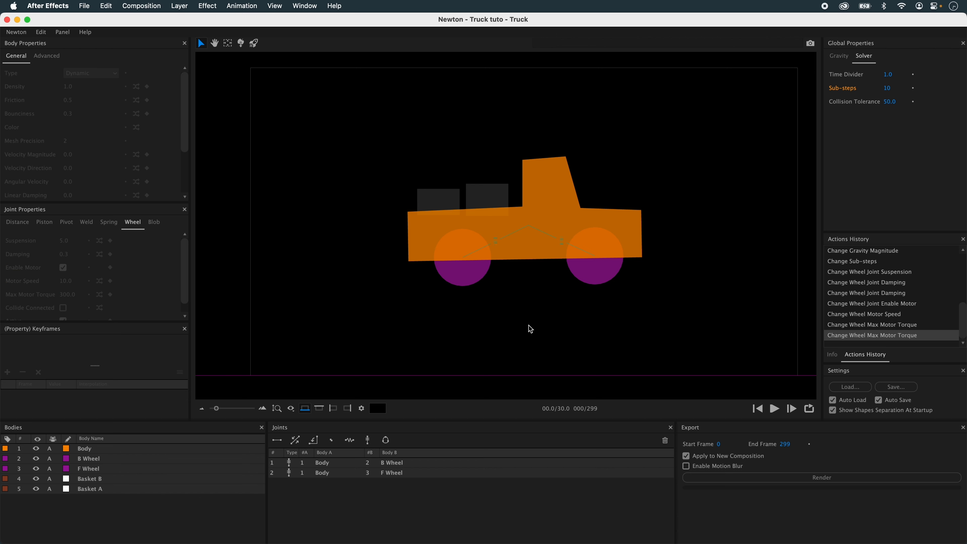
click(472, 283)
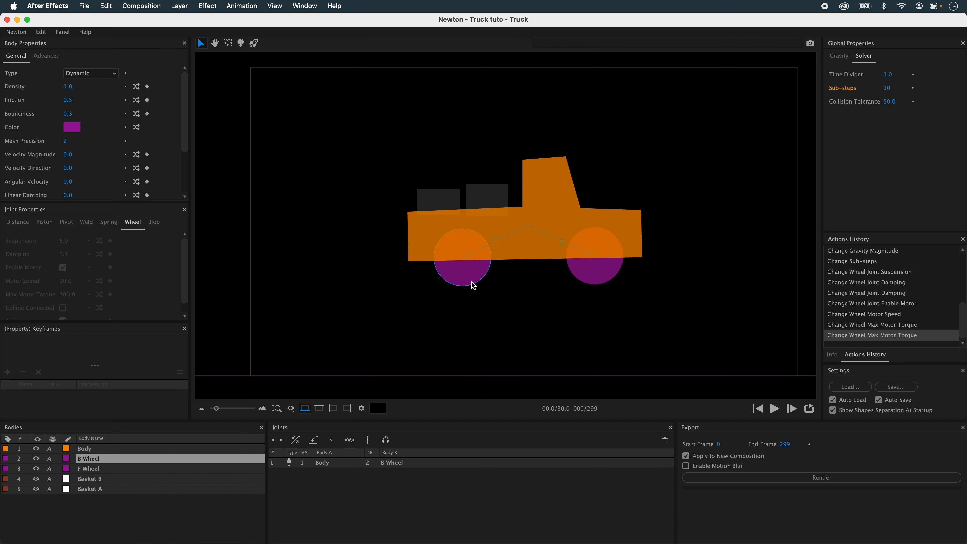
click(629, 349)
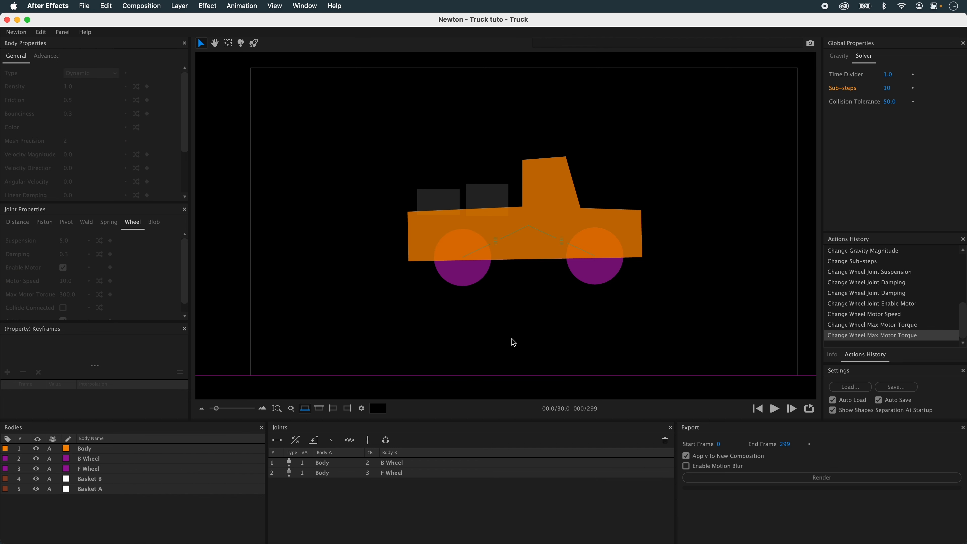
scroll(513, 342, up, 3)
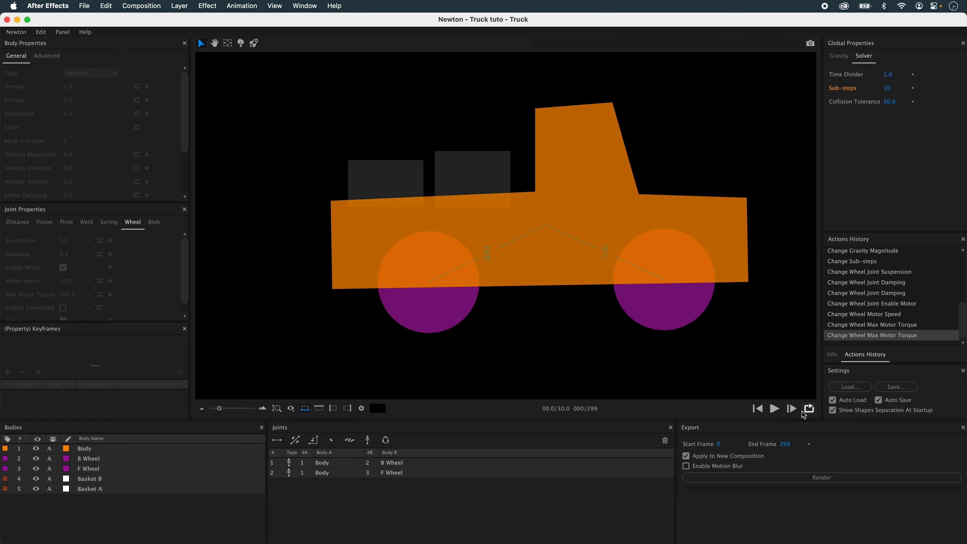
click(791, 411)
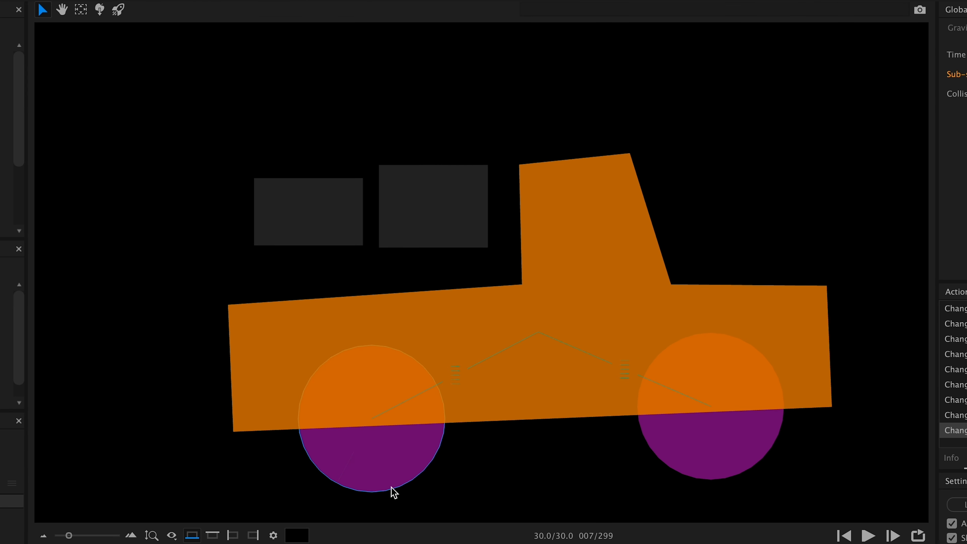
key(space)
drag(352, 467, 409, 324)
scroll(398, 339, up, 5)
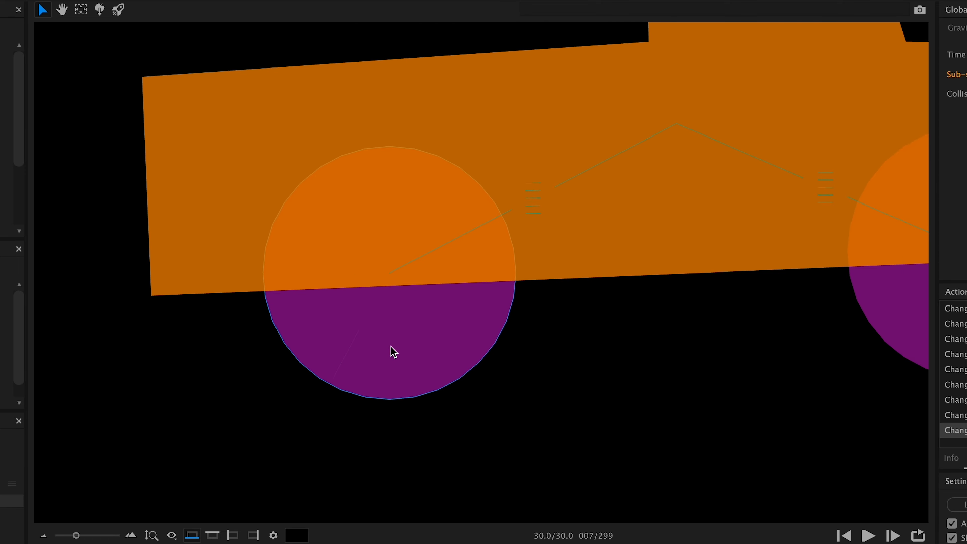
scroll(394, 352, up, 2)
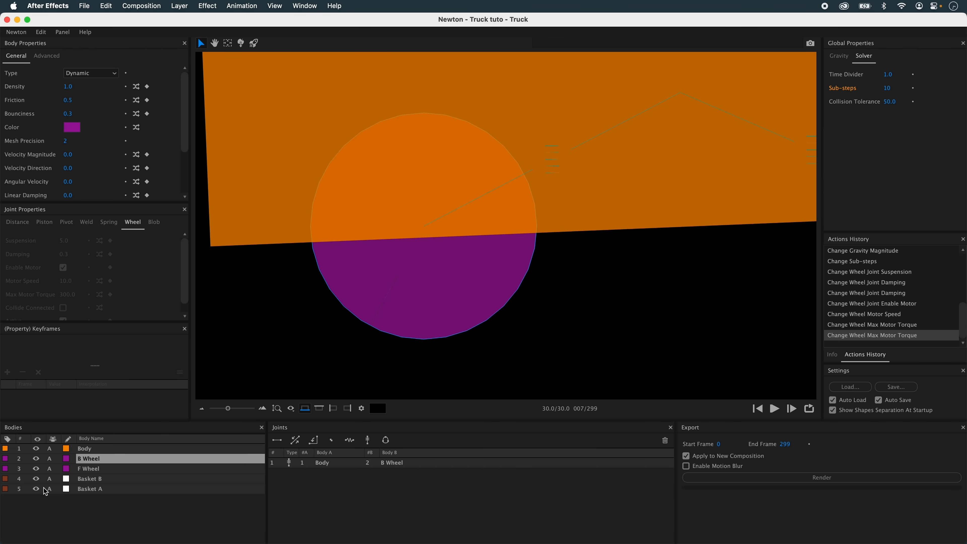
- Change the B Wheel body's color to light blue #55aaff
click(72, 128)
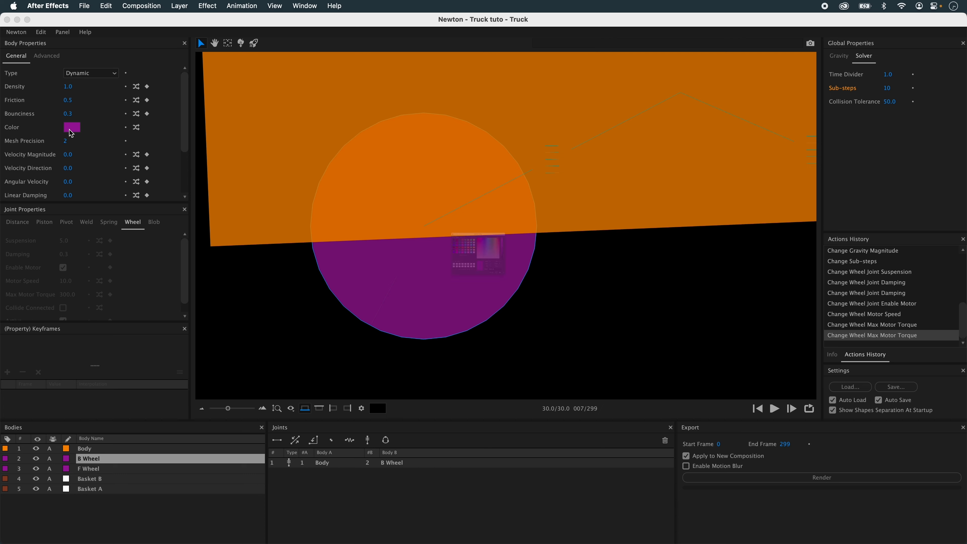
click(352, 303)
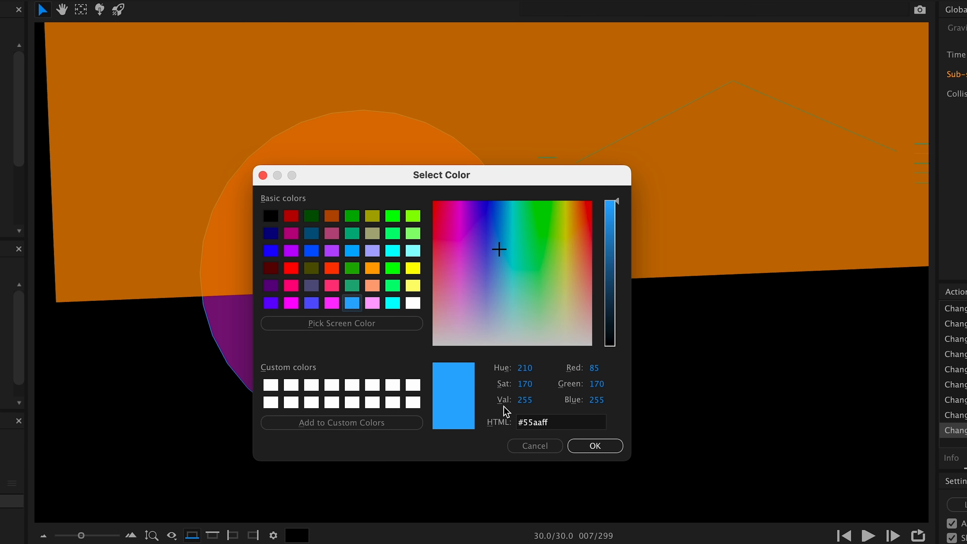
click(592, 446)
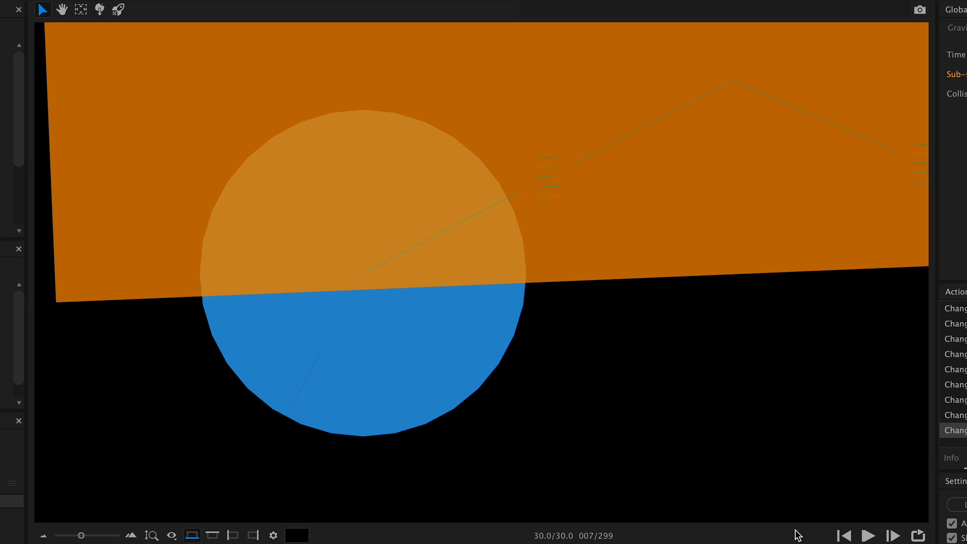
- Step through the simulation to frame 12 to inspect the rear wheel's motion, and rewind to the first frame
click(894, 536)
click(895, 536)
click(894, 536)
click(894, 536)
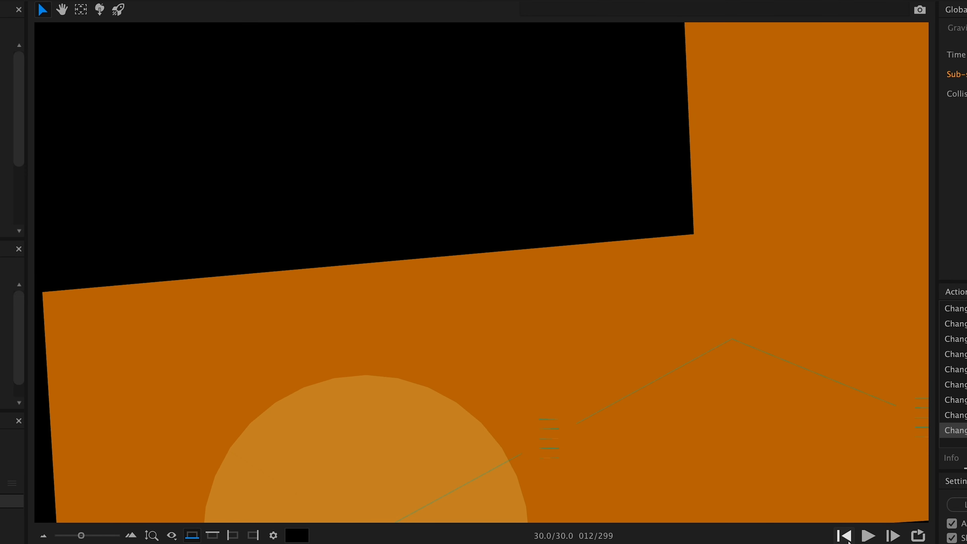
click(844, 537)
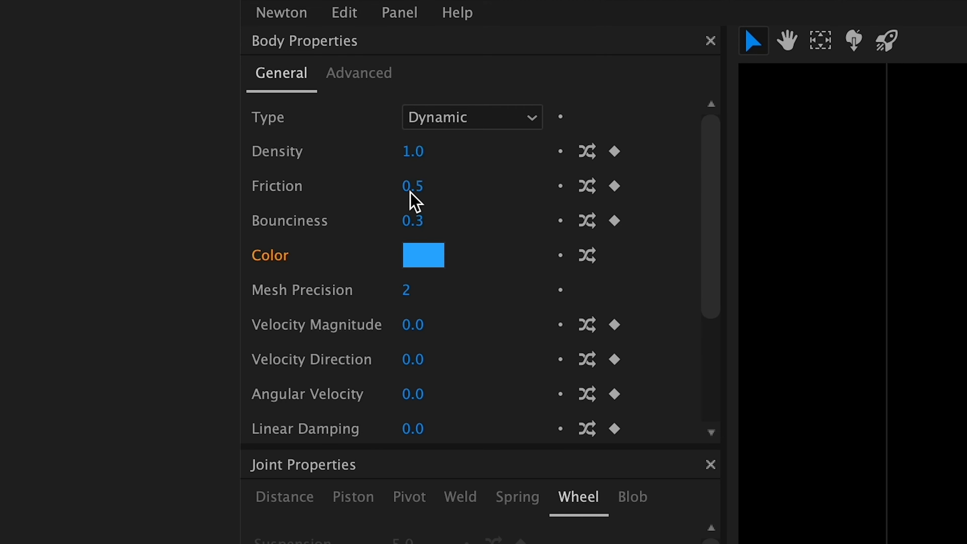
- Set the B Wheel body's friction to 100, preview the truck driving and return to the first frame
click(411, 193)
text(100)
key(Return)
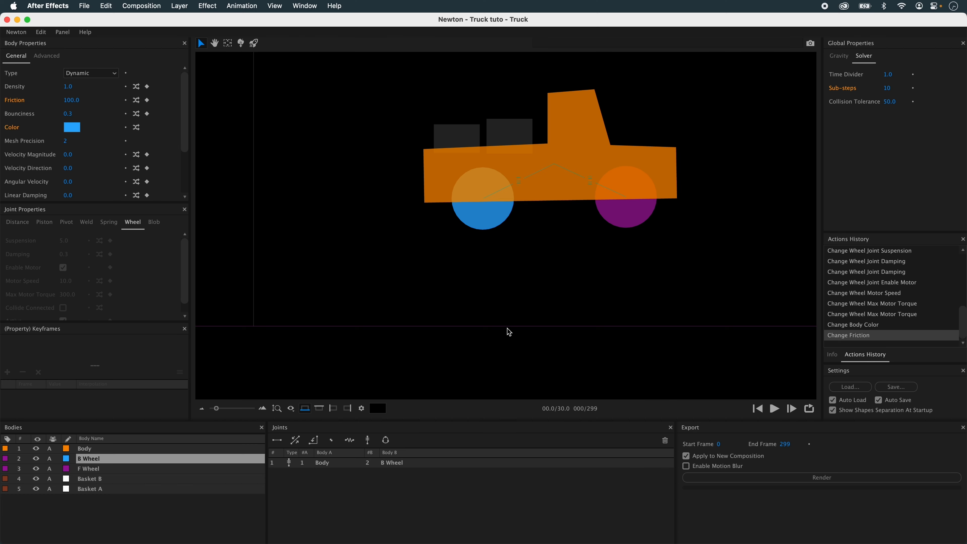
click(774, 409)
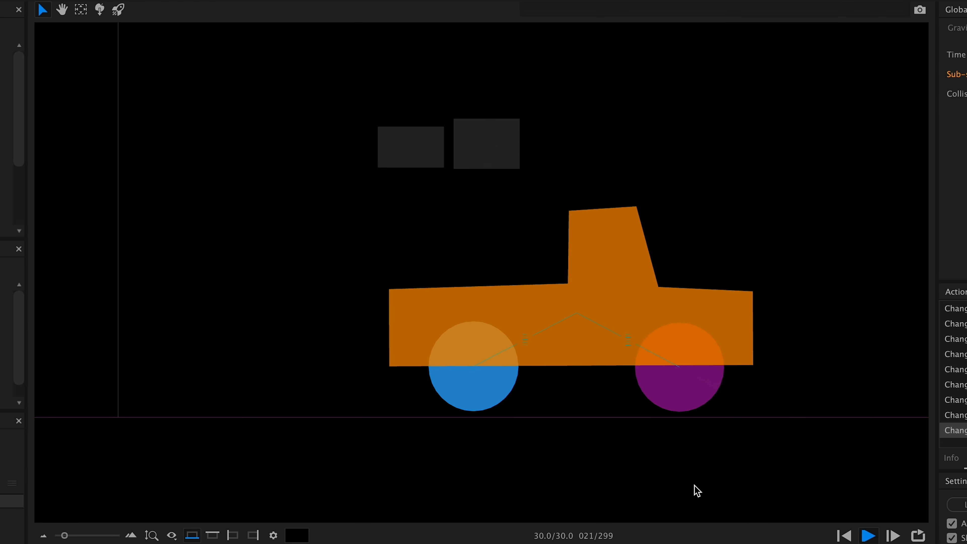
scroll(695, 485, down, 5)
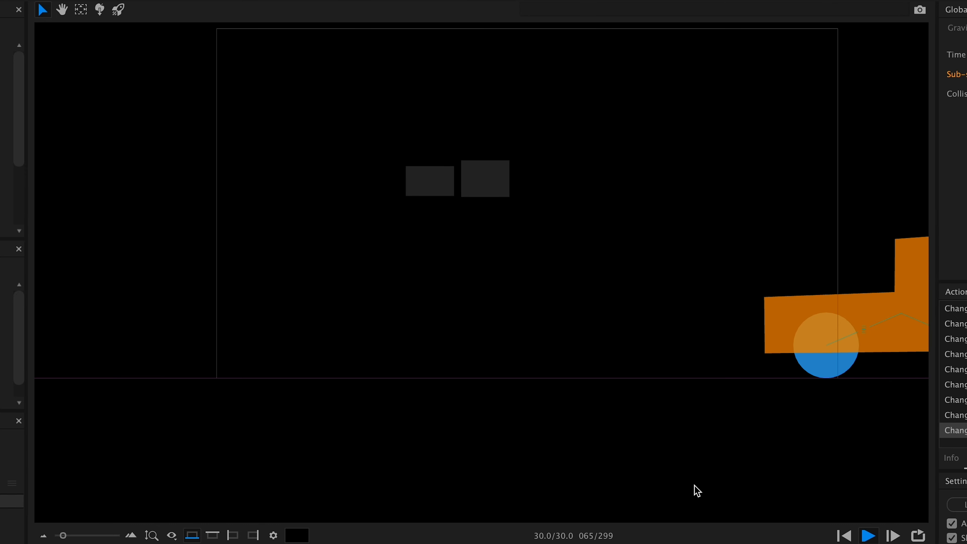
scroll(698, 491, down, 5)
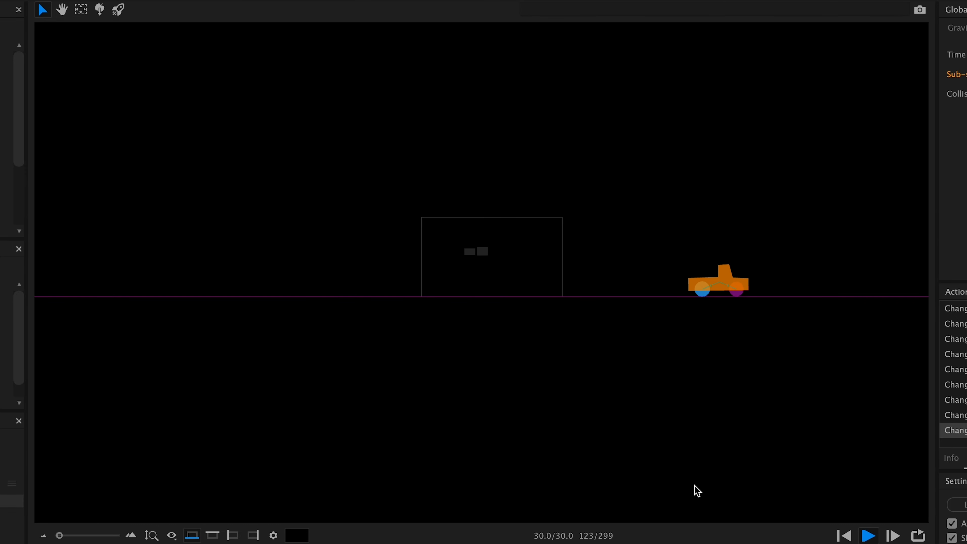
click(868, 535)
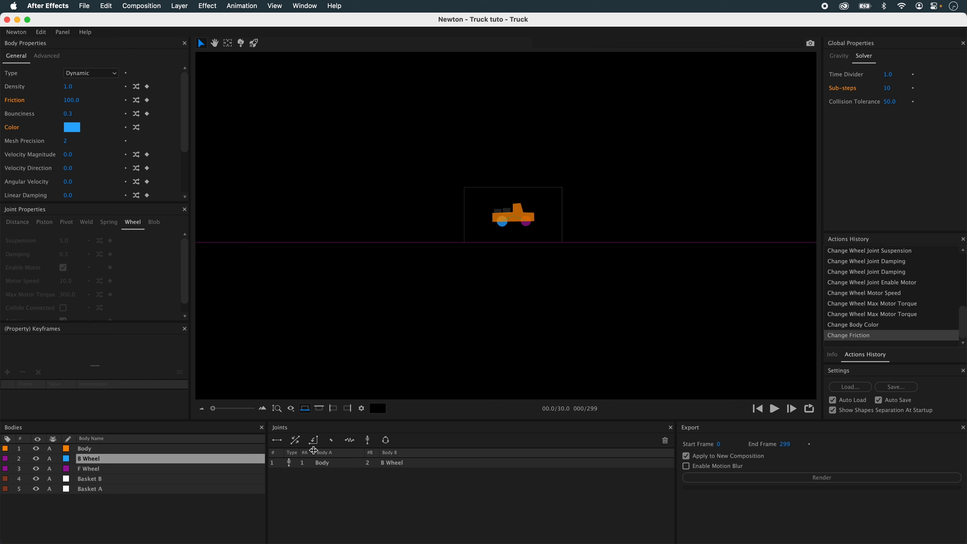
- Set the Body–B Wheel joint's motor speed to 40, preview the drive and rewind to the first frame
click(315, 462)
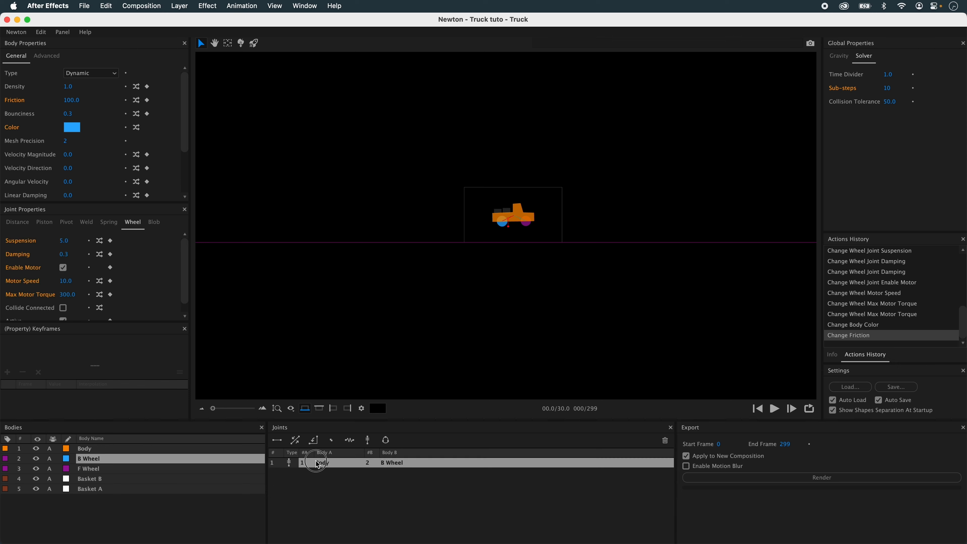
click(67, 281)
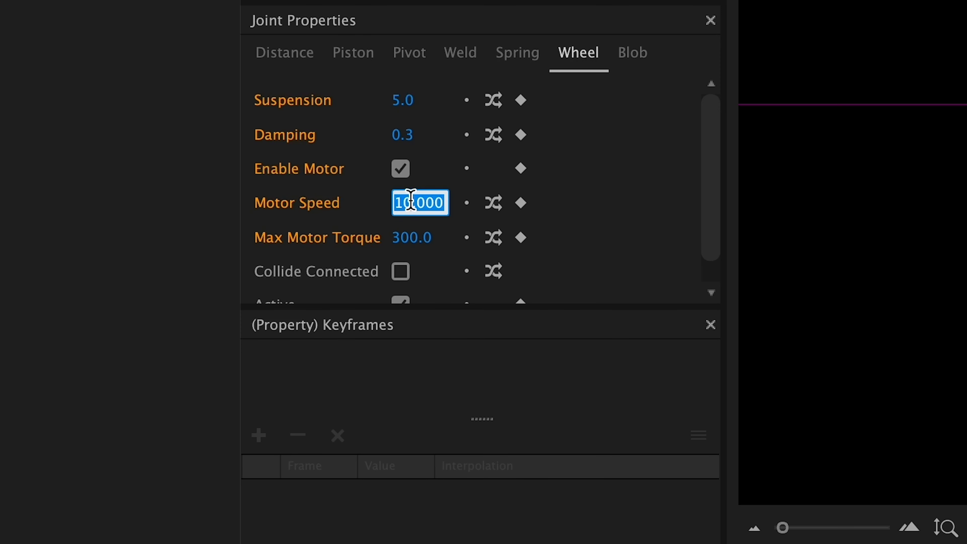
text(40)
key(Return)
key(space)
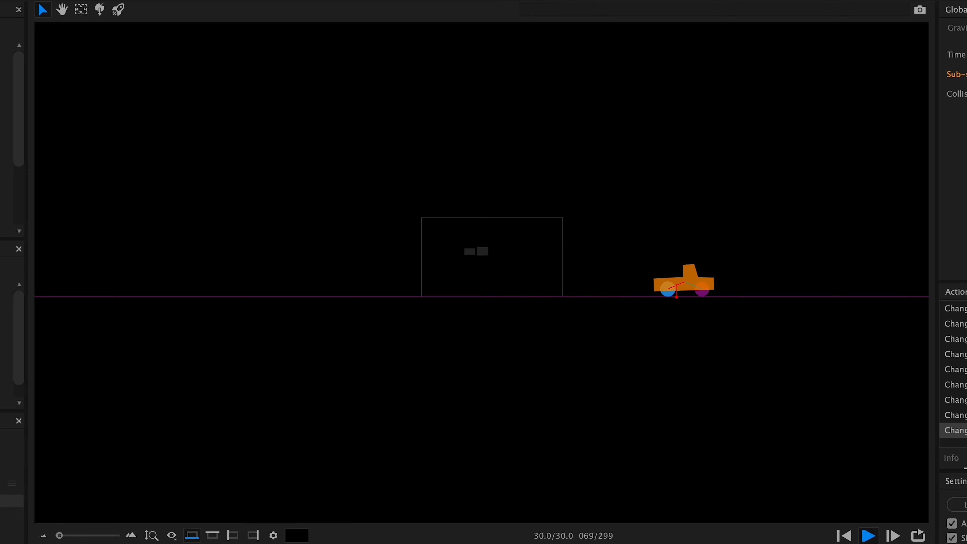
key(space)
key(Home)
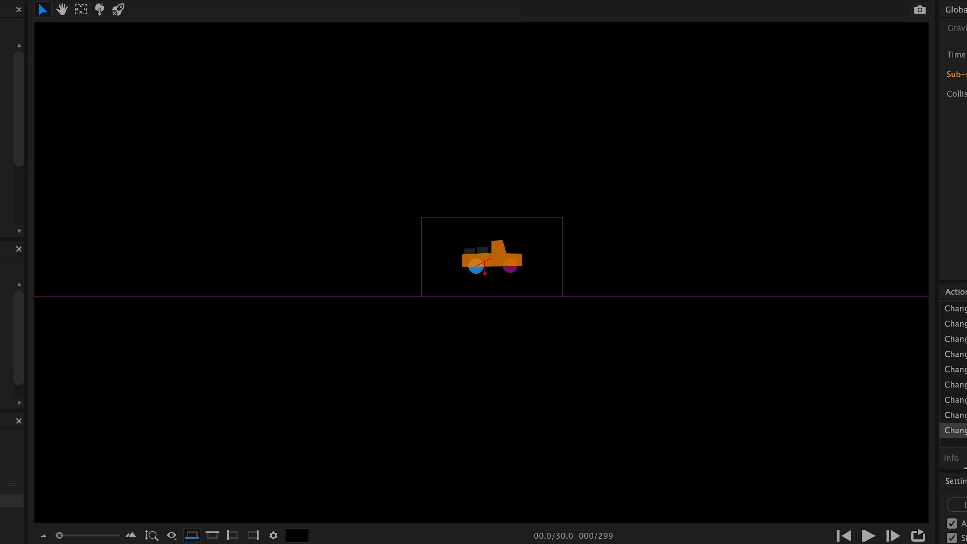
scroll(476, 275, up, 5)
scroll(495, 298, down, 2)
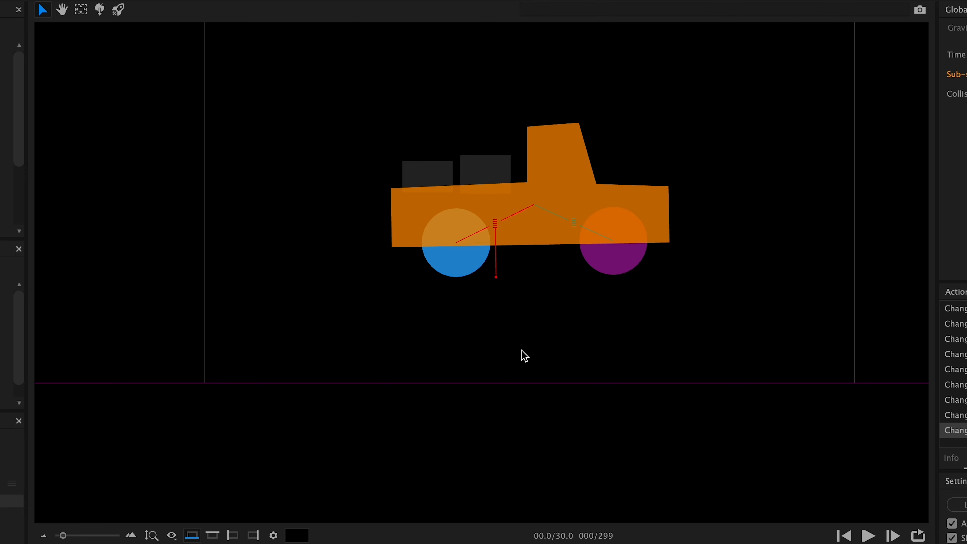
drag(535, 347, 444, 381)
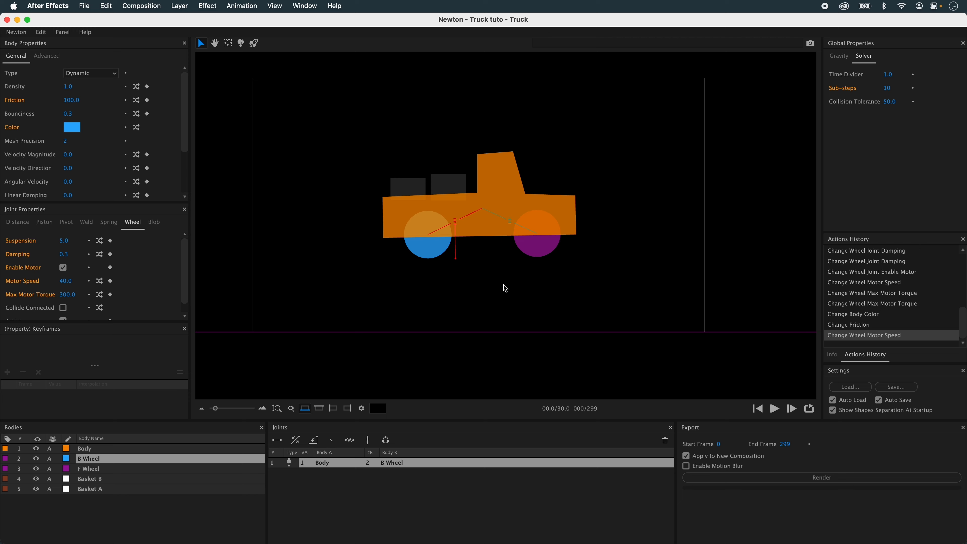
drag(505, 288, 497, 324)
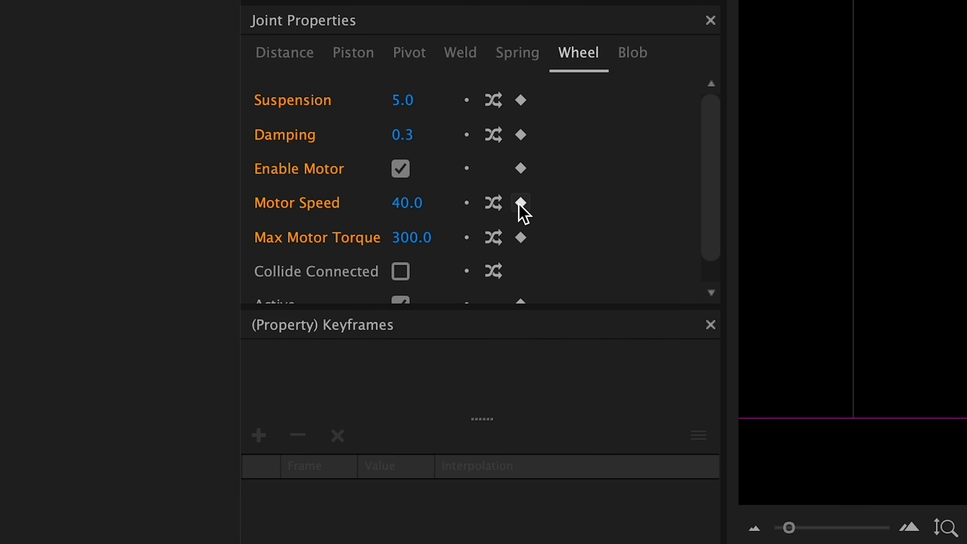
- Open the motor speed keyframes of the Body–B Wheel joint and add a keyframe at frame 0
click(110, 281)
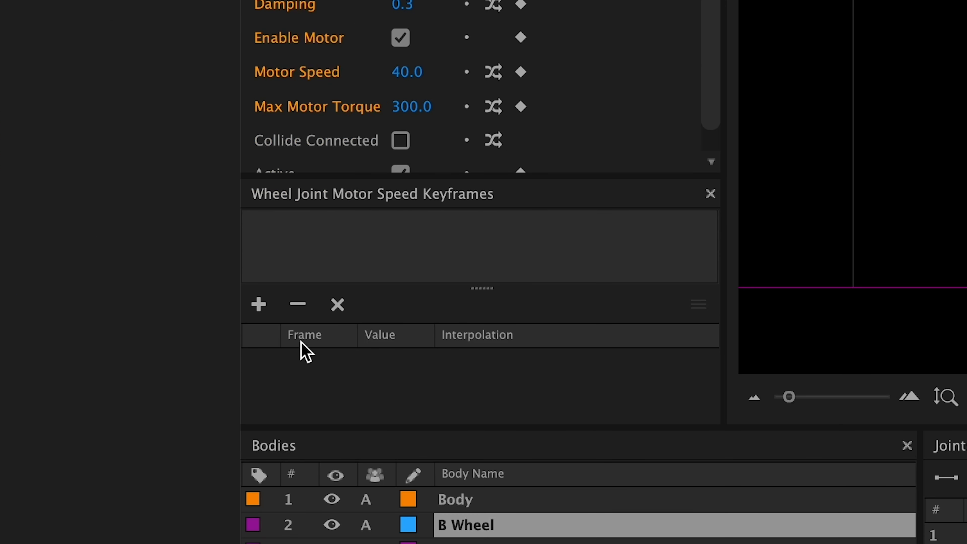
click(259, 305)
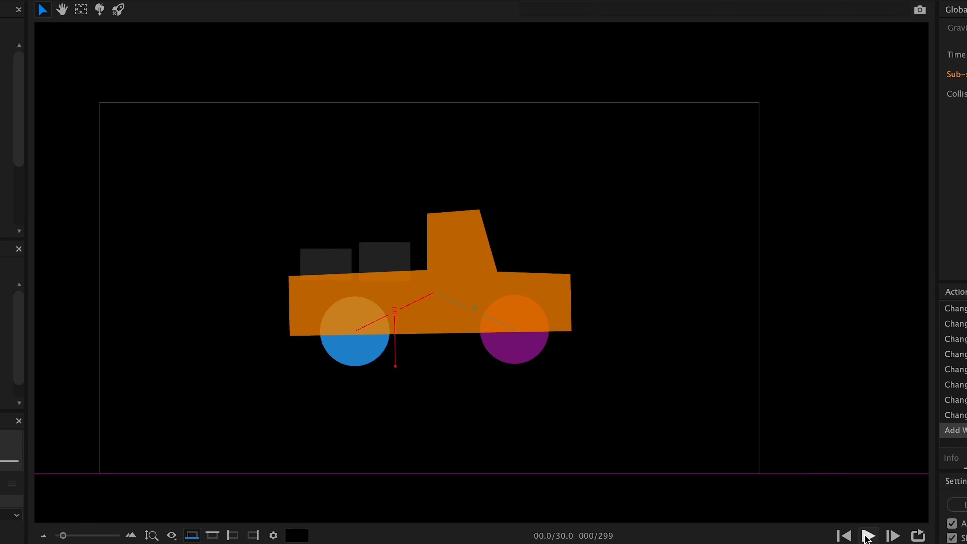
click(868, 536)
click(867, 537)
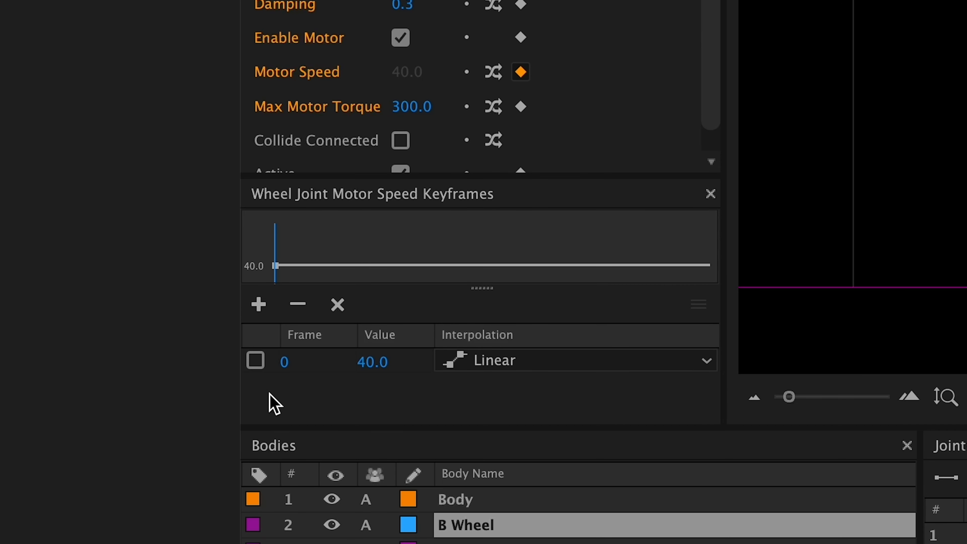
- Move the first motor speed keyframe to frame 40 and set its value to 0
double_click(287, 363)
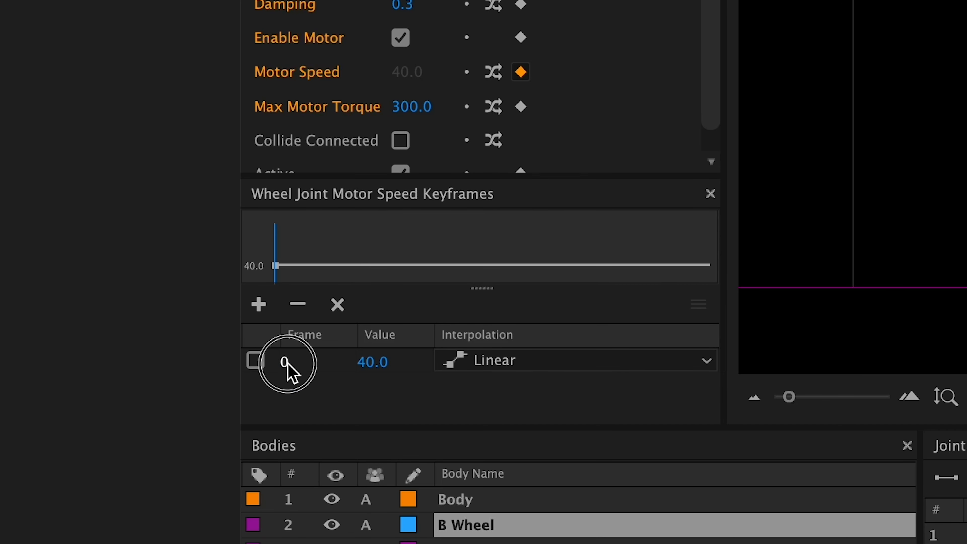
text(40)
key(Return)
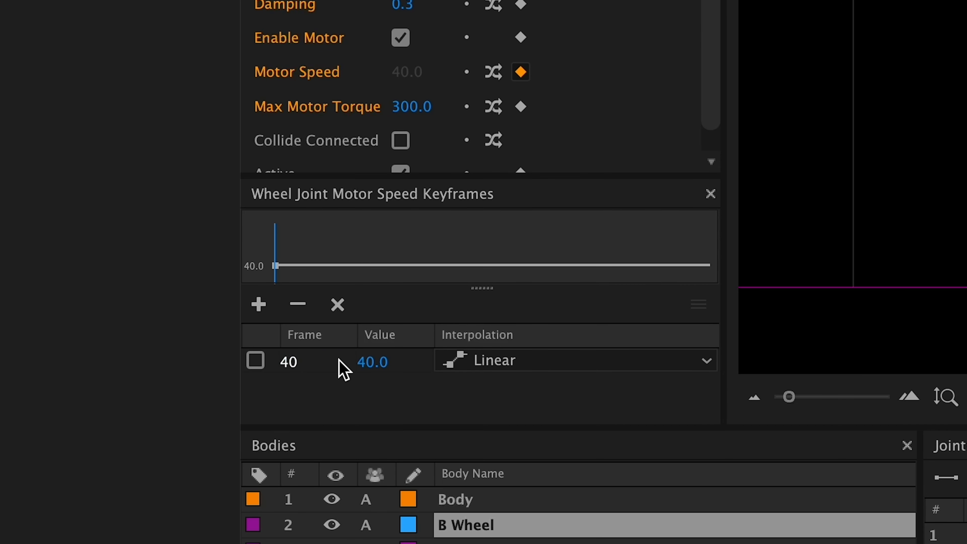
double_click(373, 362)
text(0)
key(Return)
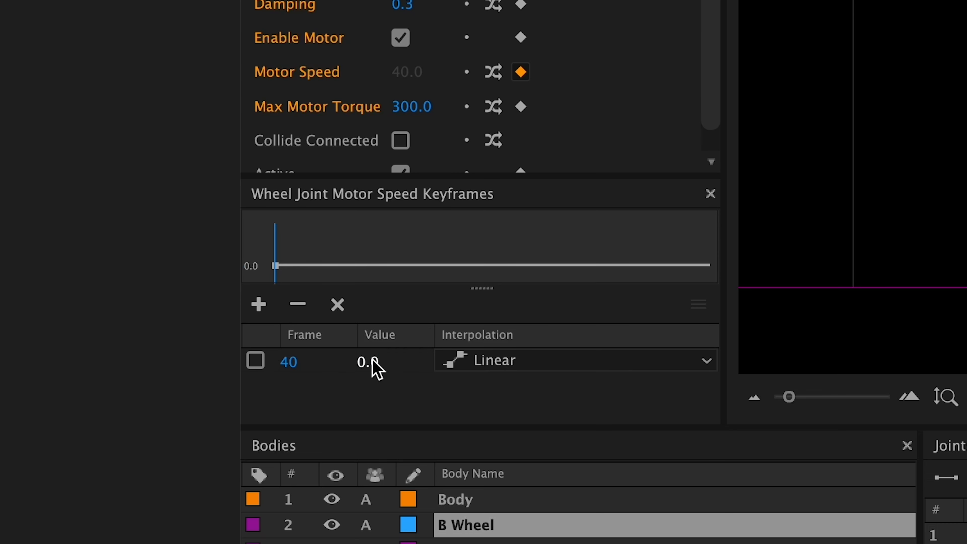
- Add a second motor speed keyframe at frame 90 with a value of 40
click(259, 305)
double_click(294, 389)
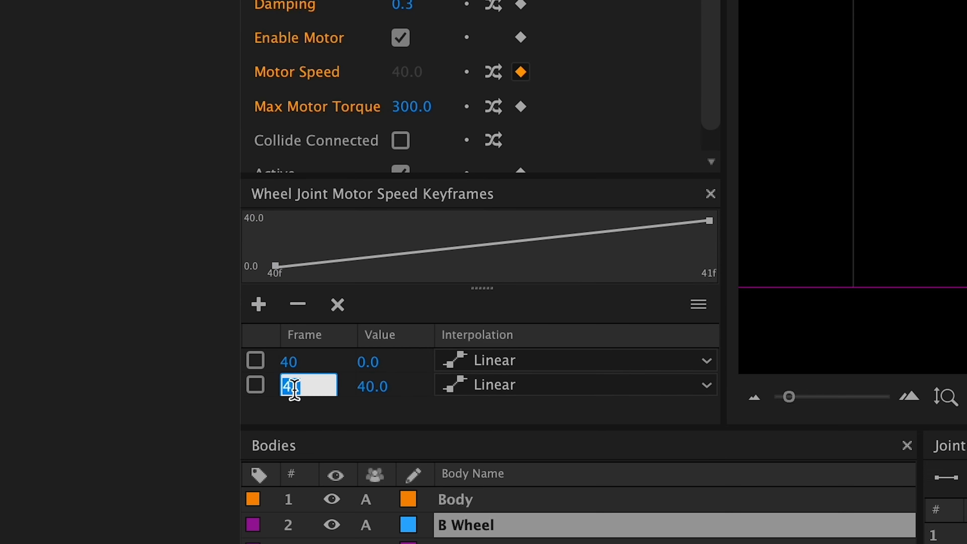
text(90)
key(Return)
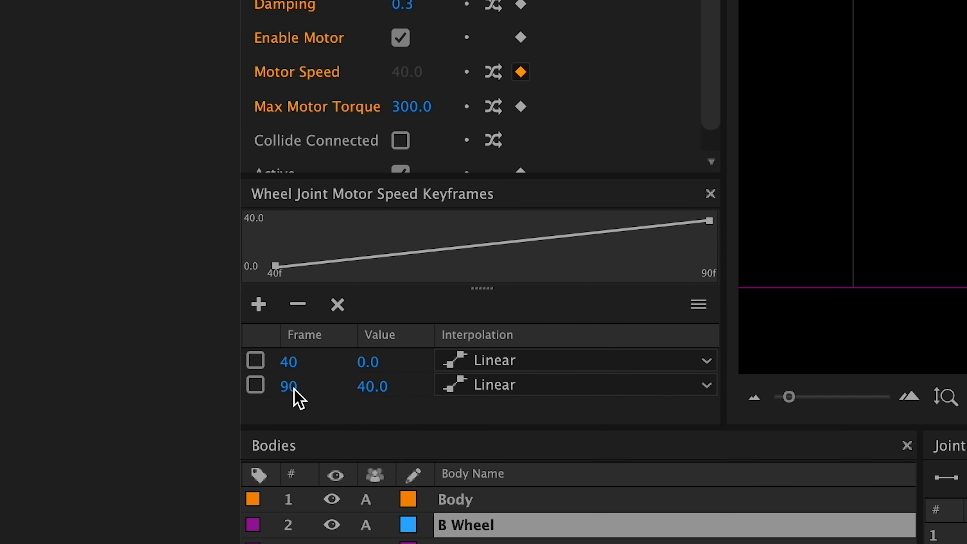
- Change the interpolation of the motor speed keyframe at frame 40
click(367, 390)
click(510, 368)
click(507, 432)
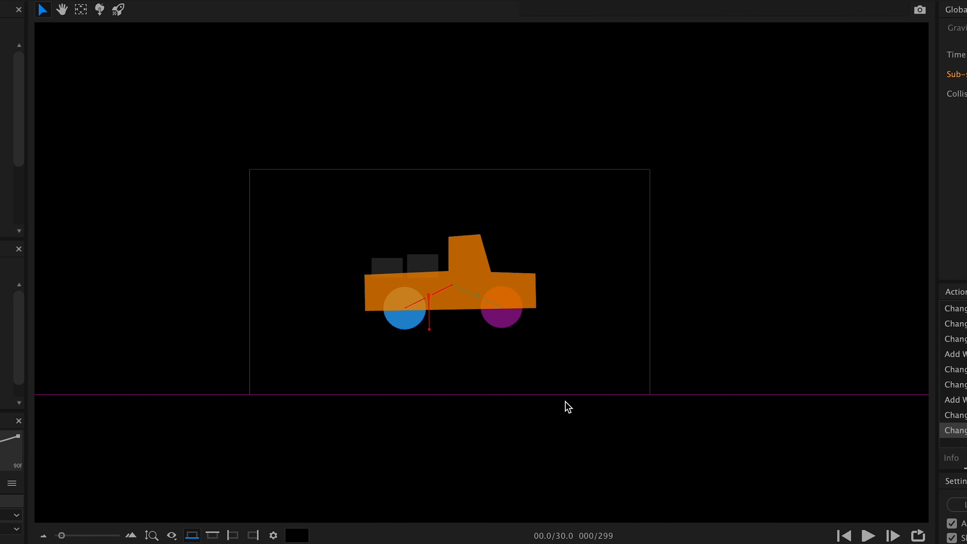
scroll(418, 449, up, 2)
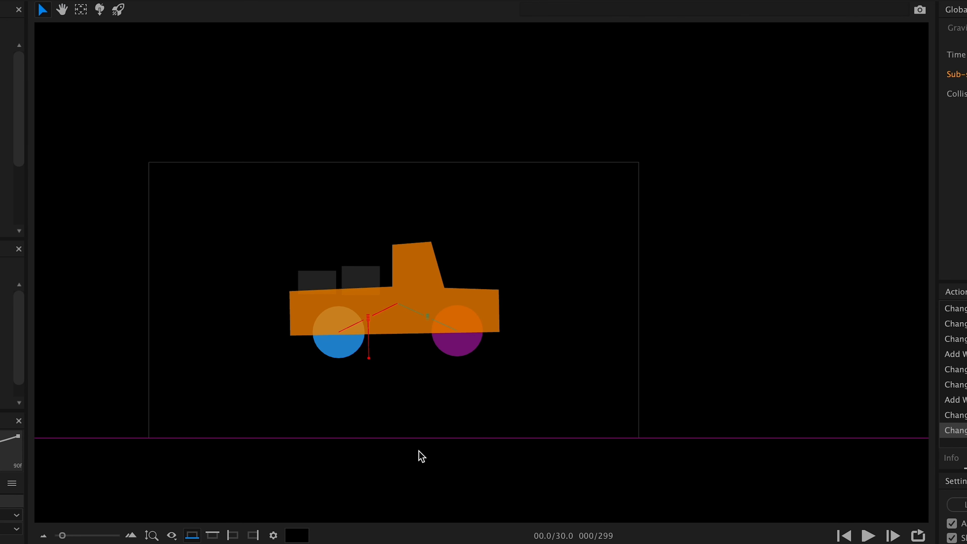
scroll(414, 451, down, 3)
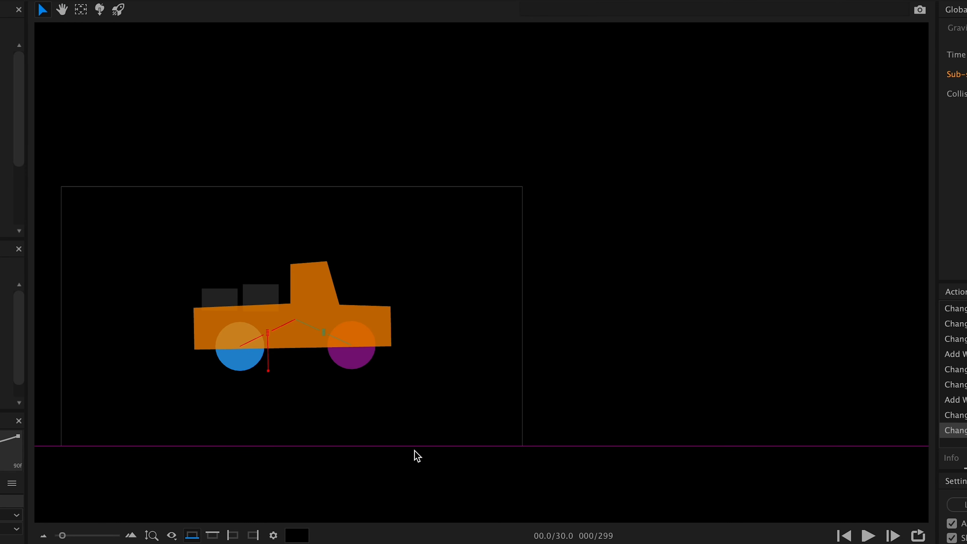
- Play the simulation several times from the first frame, reframing the view to check how the truck accelerates with the keyframed motor
click(863, 535)
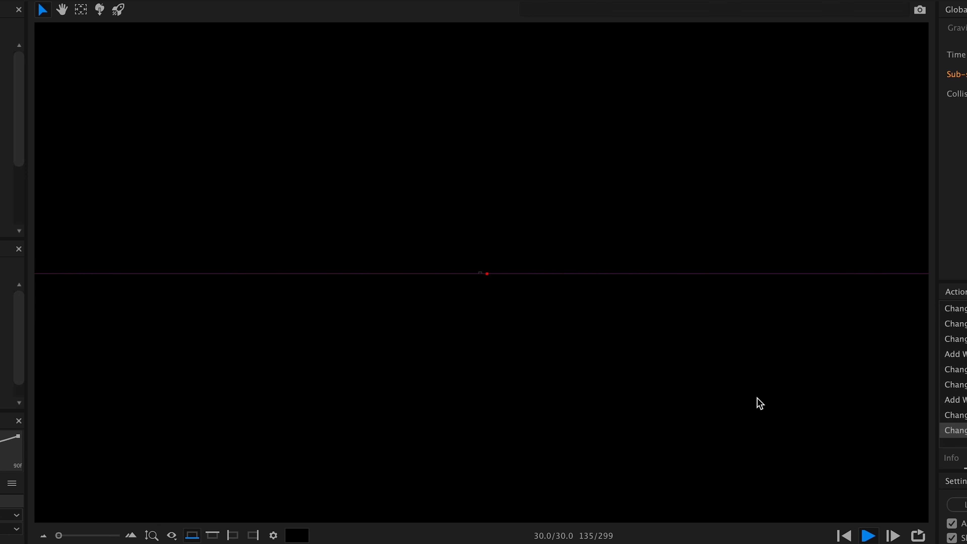
click(845, 536)
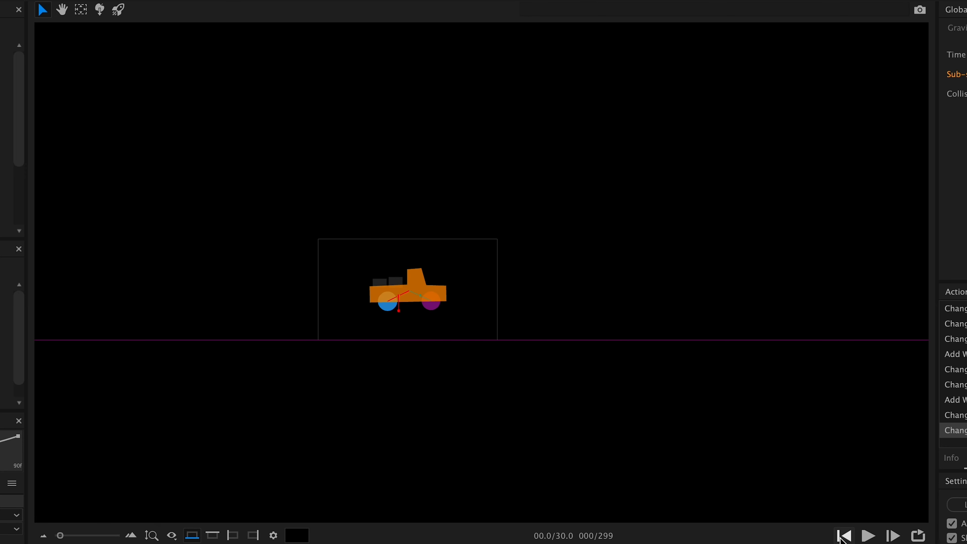
drag(661, 429, 442, 510)
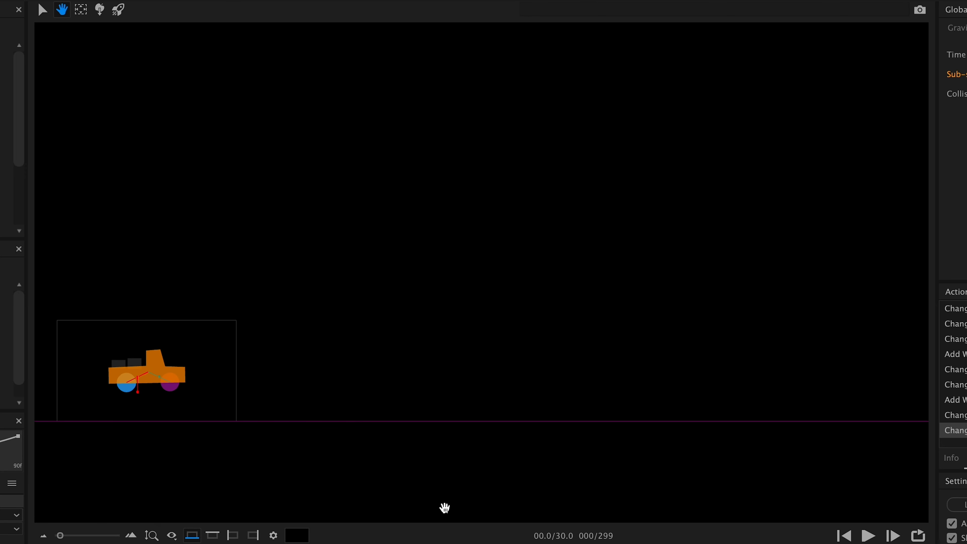
click(868, 536)
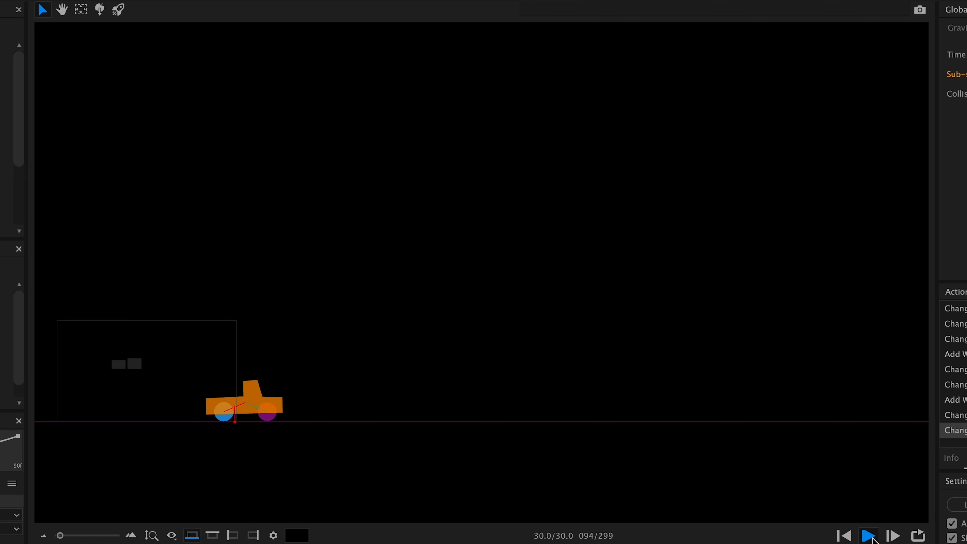
click(845, 536)
key(h)
drag(183, 430, 431, 448)
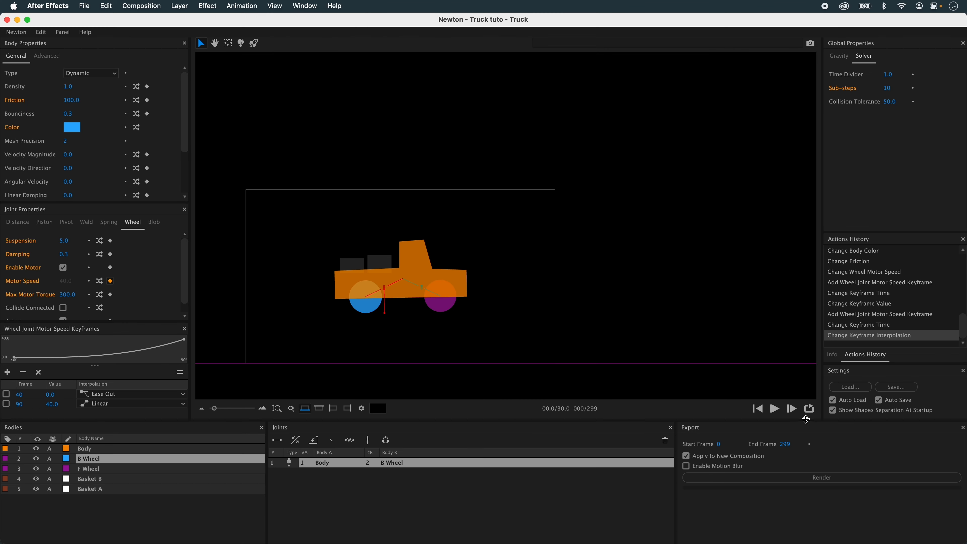
click(861, 537)
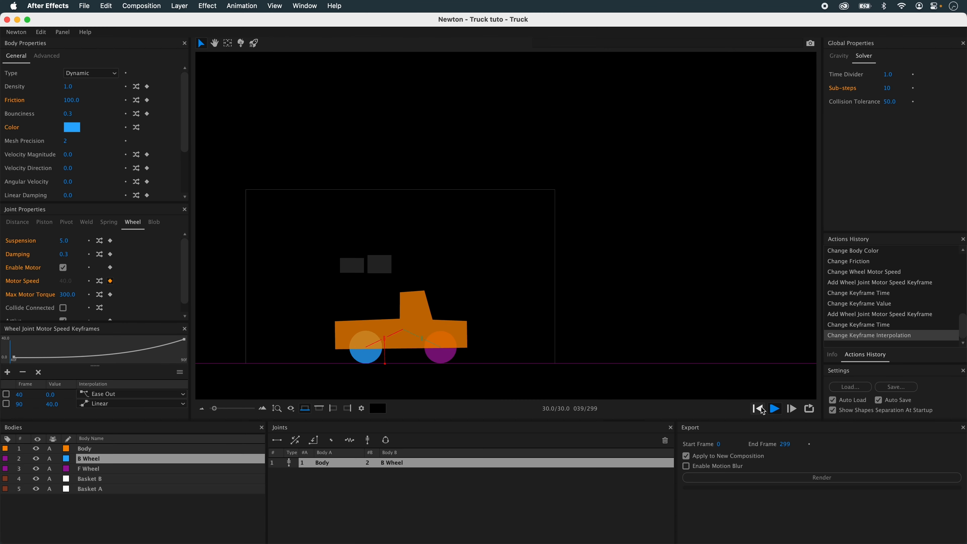
click(760, 409)
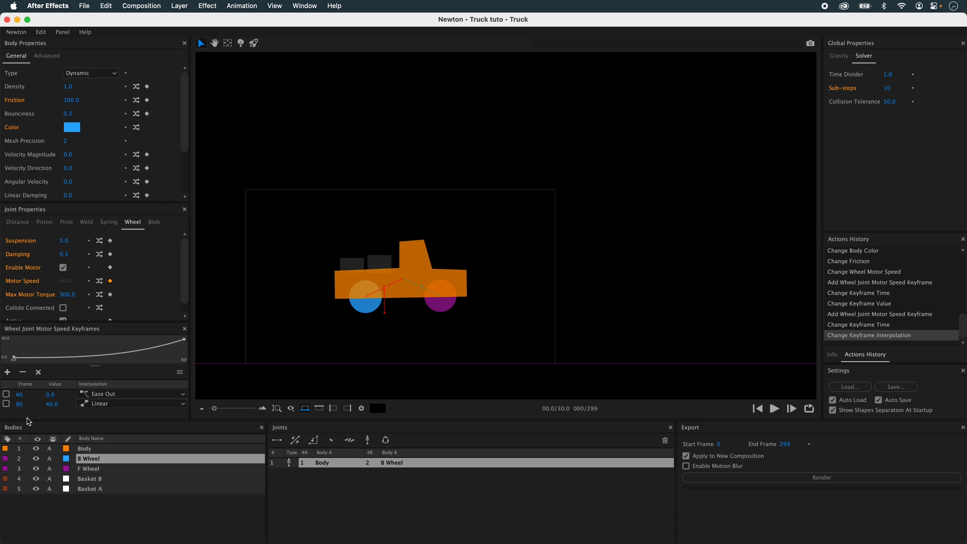
- Move the second motor speed keyframe of the Body–B Wheel joint to frame 45
click(314, 353)
click(400, 297)
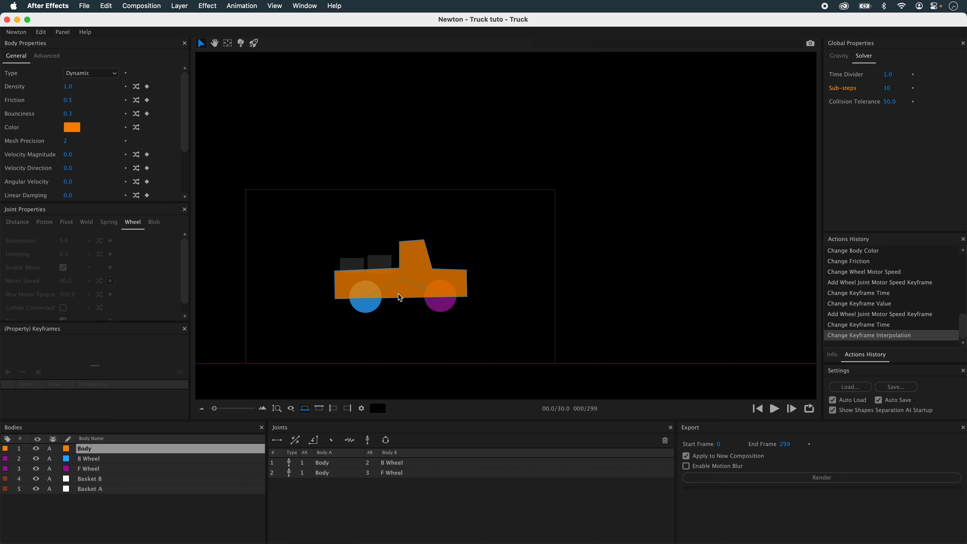
click(329, 466)
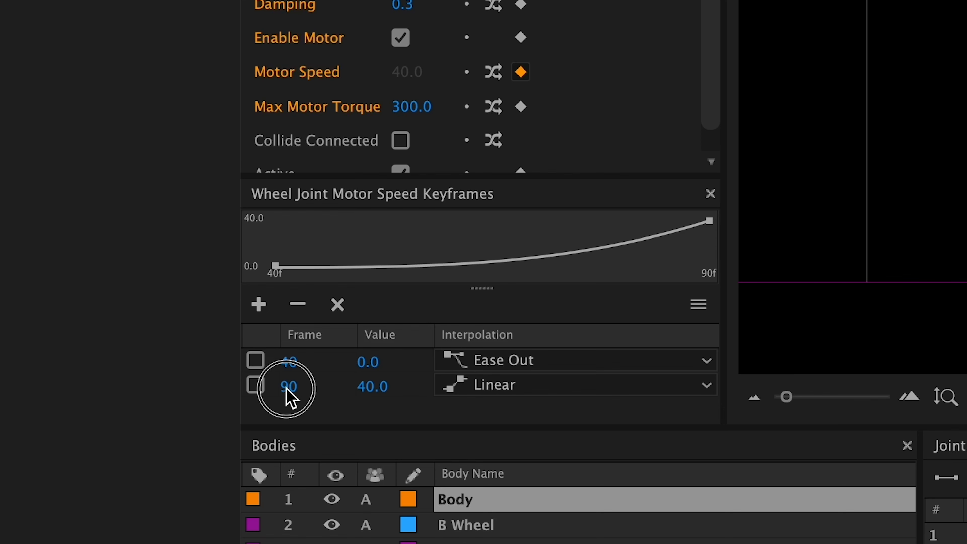
double_click(19, 405)
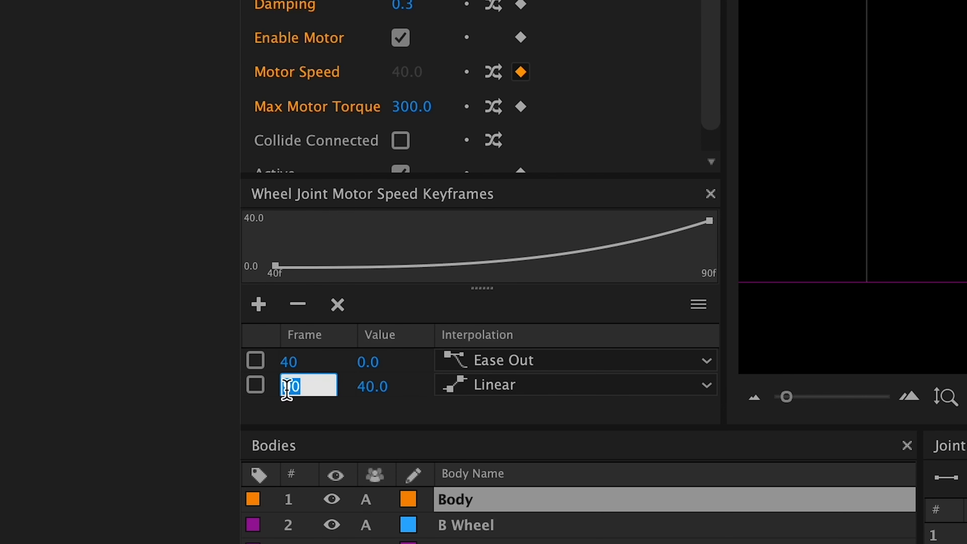
text(45)
key(Return)
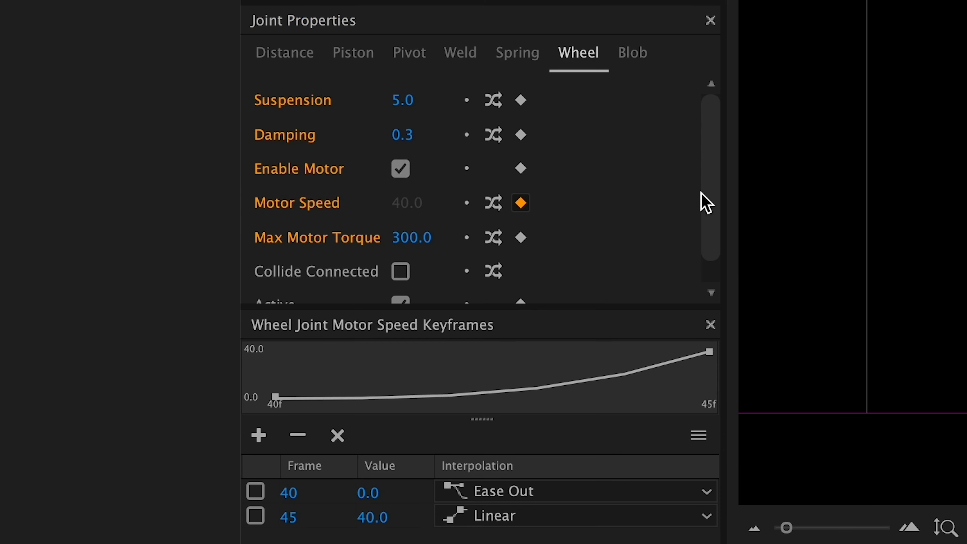
- Set the Body–B Wheel joint's max motor torque to 1000 and preview the simulation
drag(712, 63, 714, 122)
click(410, 210)
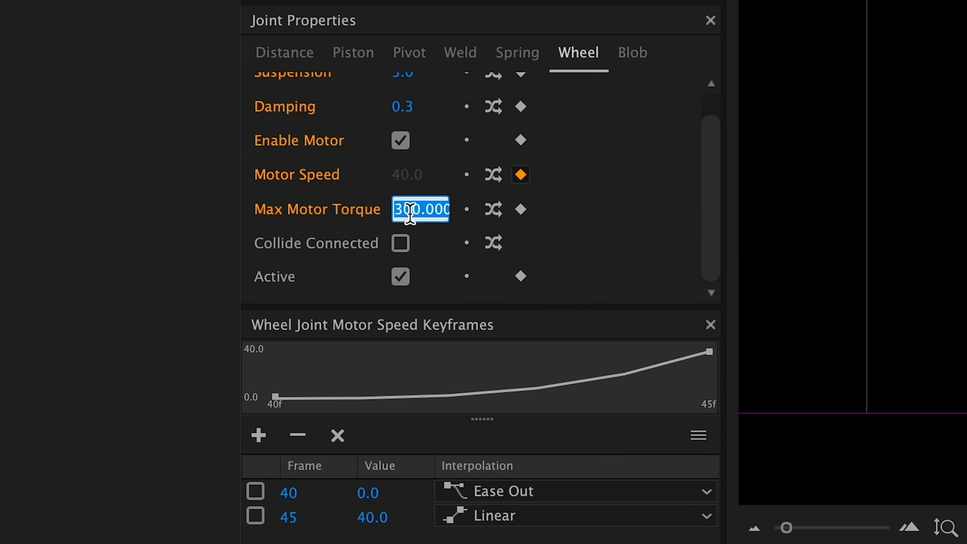
text(100)
key(Return)
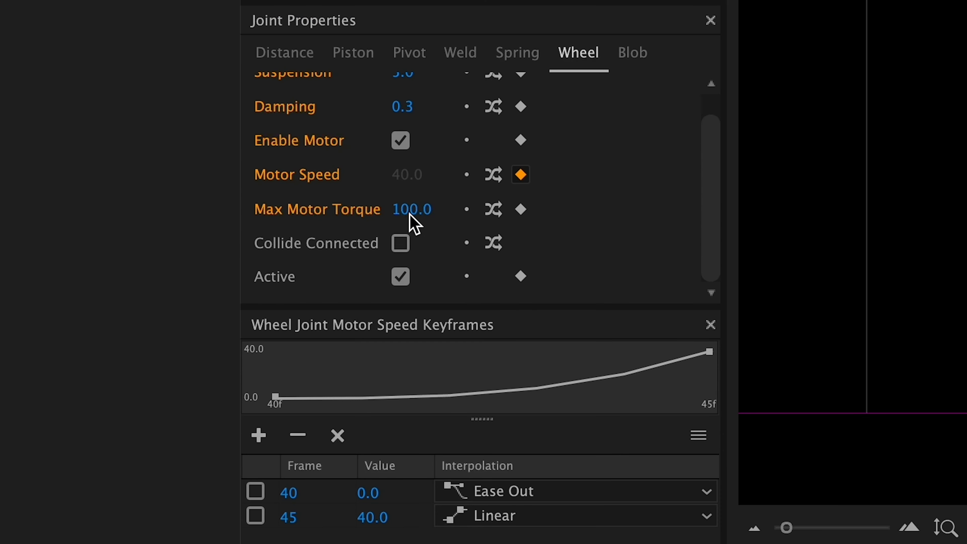
click(410, 211)
text(1000)
key(Return)
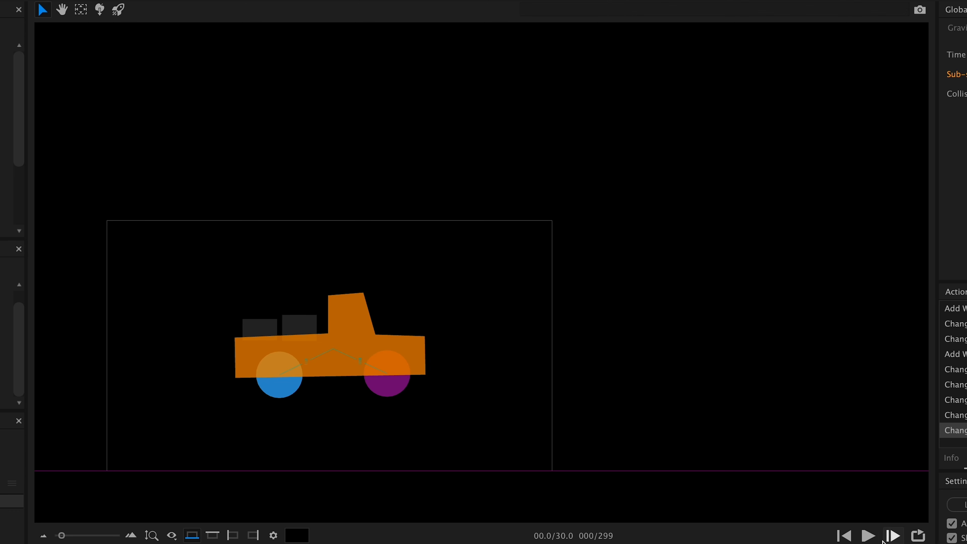
click(870, 537)
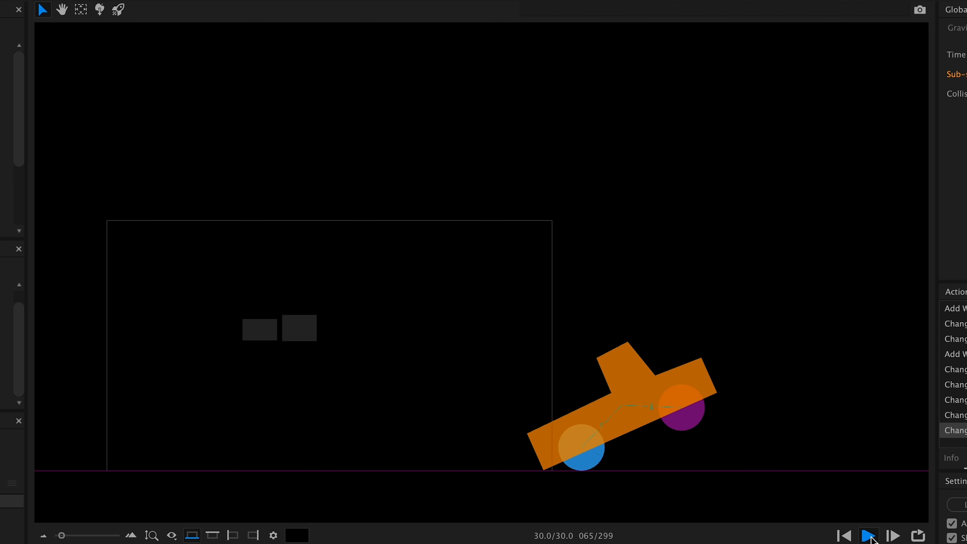
click(844, 535)
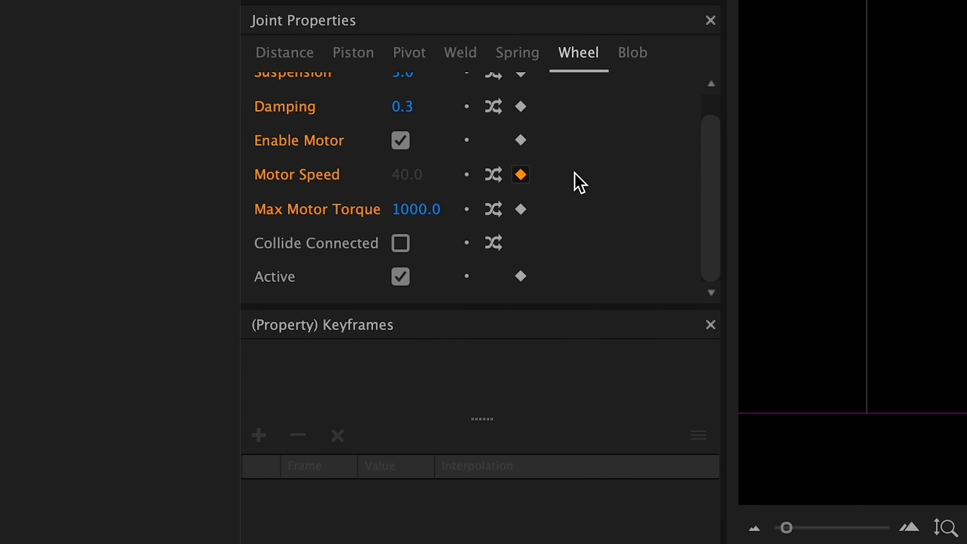
- Try a suspension of 3 on the Body–B Wheel joint and preview the simulation
drag(716, 143, 447, 108)
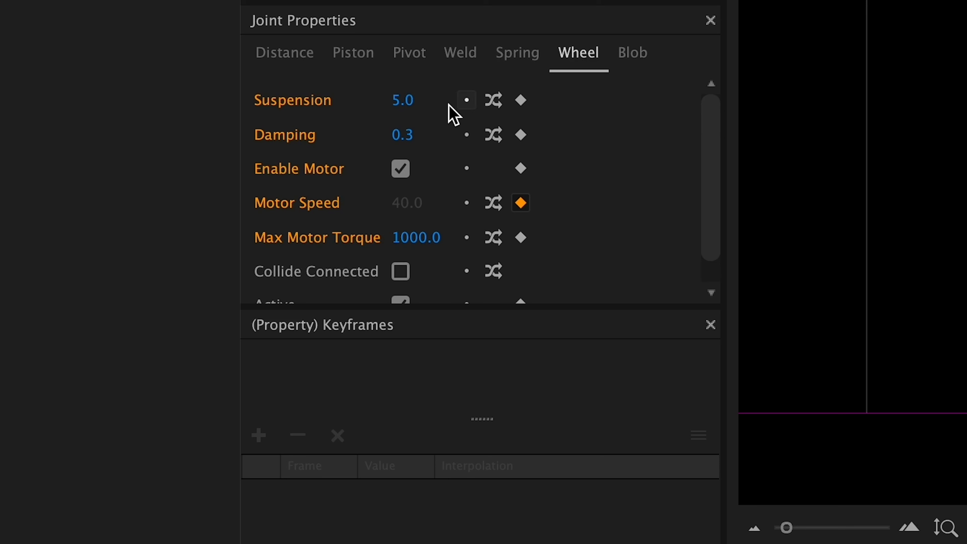
click(412, 107)
text(3)
key(Return)
key(space)
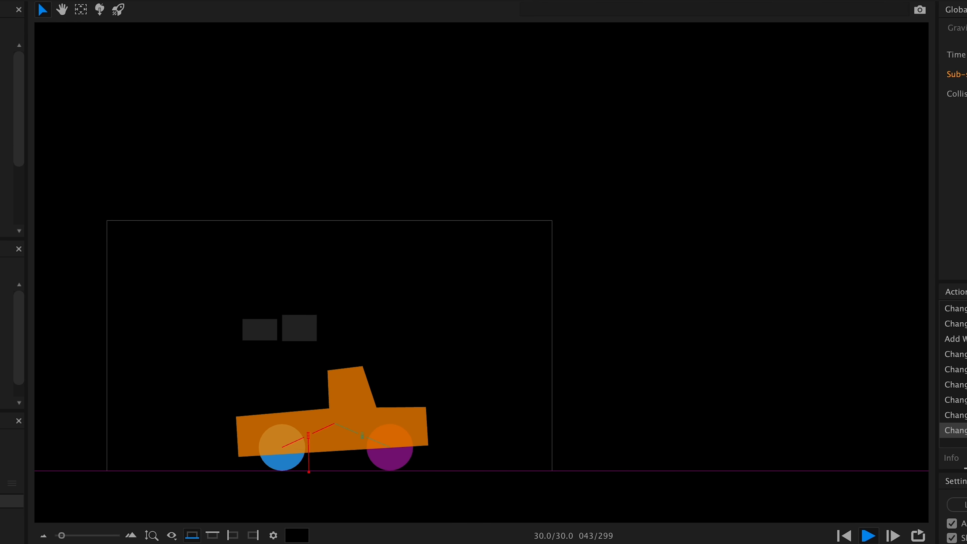
key(space)
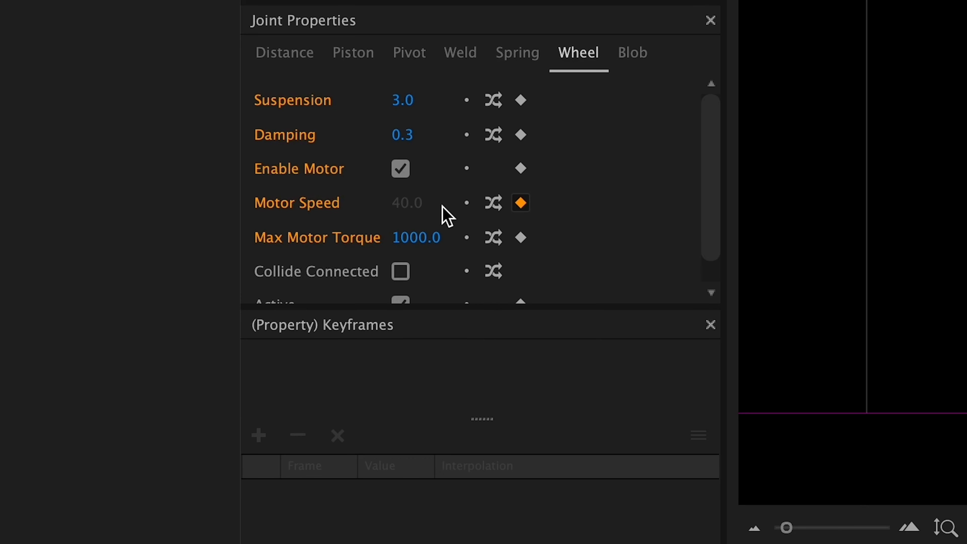
- Set the Body–B Wheel joint's suspension to 4 and its damping to 0.2
click(407, 100)
text(4)
key(Return)
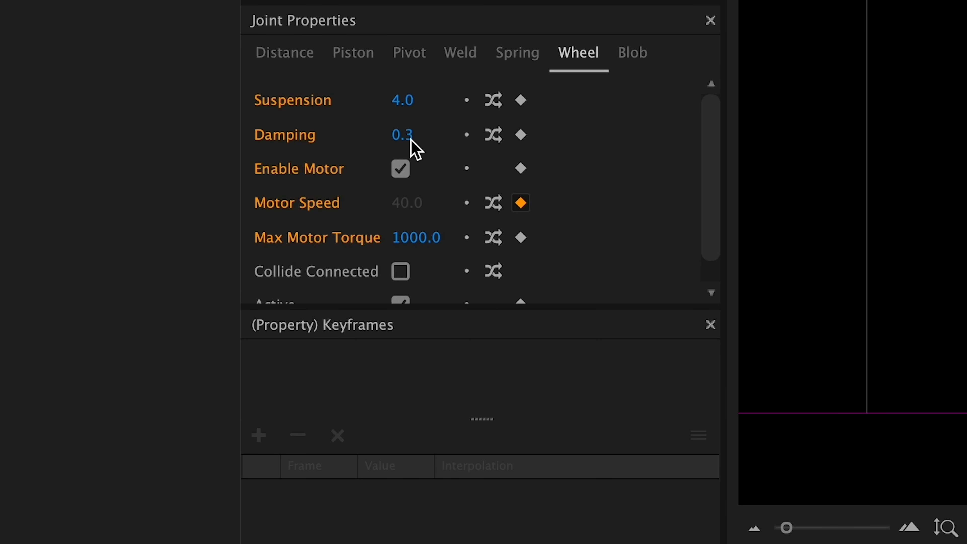
click(407, 135)
text(0.2)
key(Return)
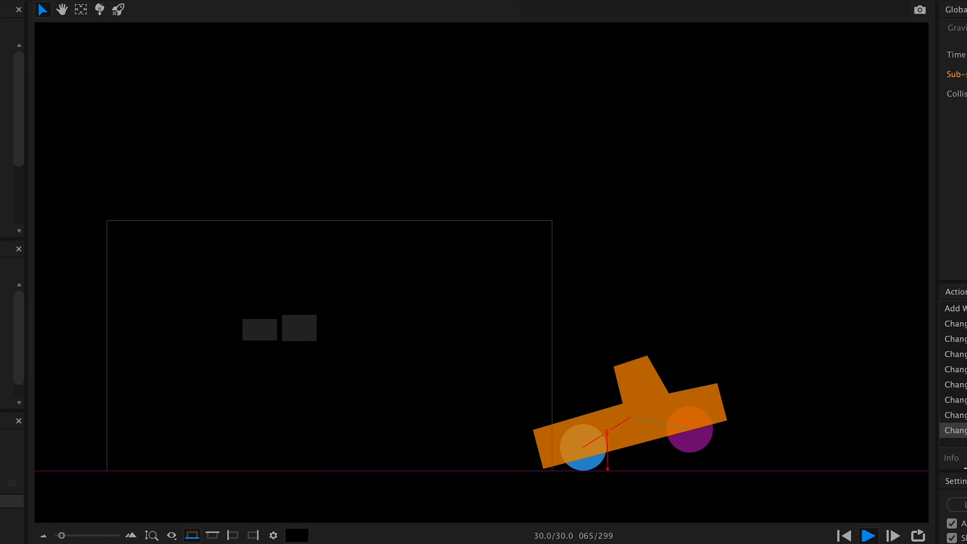
- Replay the simulation with the whole drive in view to examine the truck's tilt and bounce with the revised suspension and damping
scroll(447, 384, down, 3)
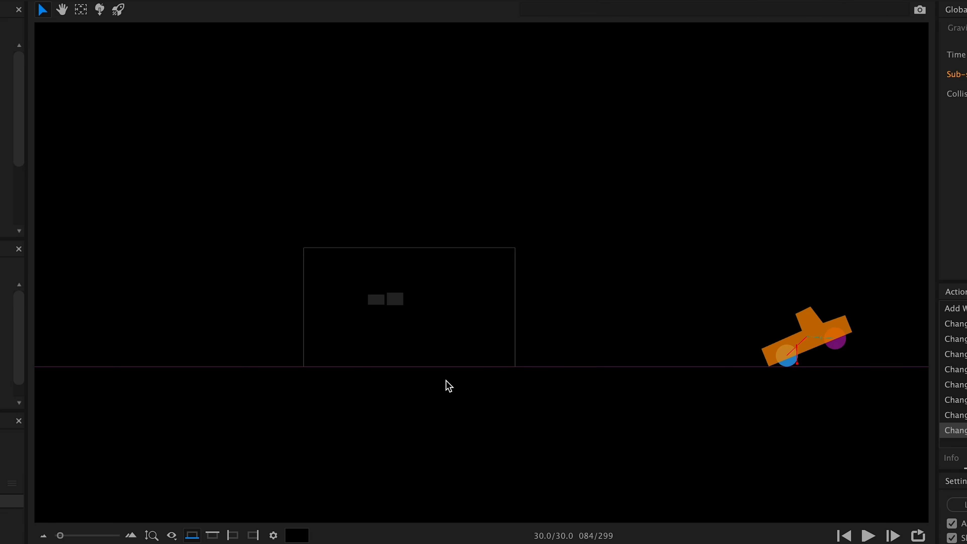
scroll(449, 389, up, 1)
scroll(464, 389, down, 5)
key(h)
drag(552, 391, 462, 434)
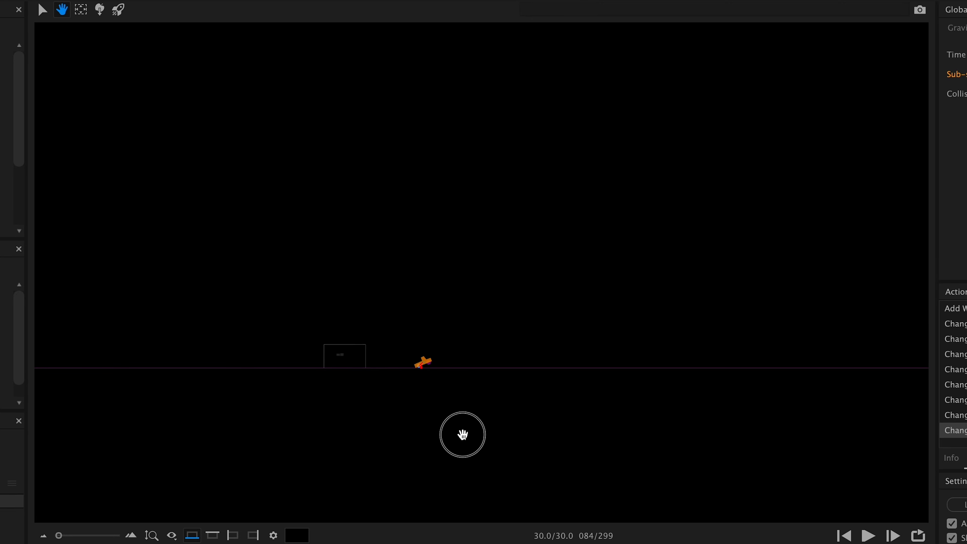
scroll(391, 428, up, 4)
drag(385, 423, 555, 278)
scroll(522, 408, up, 3)
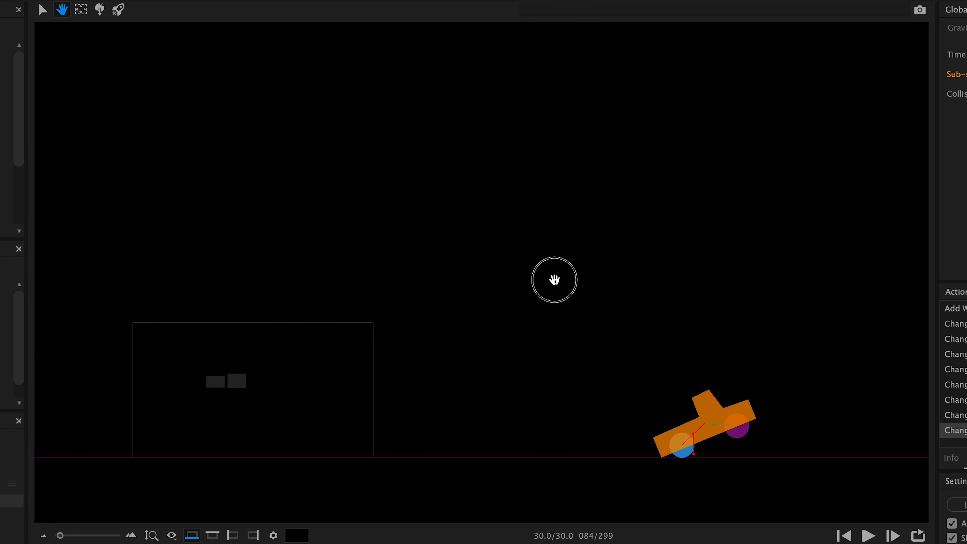
key(v)
click(846, 536)
click(869, 536)
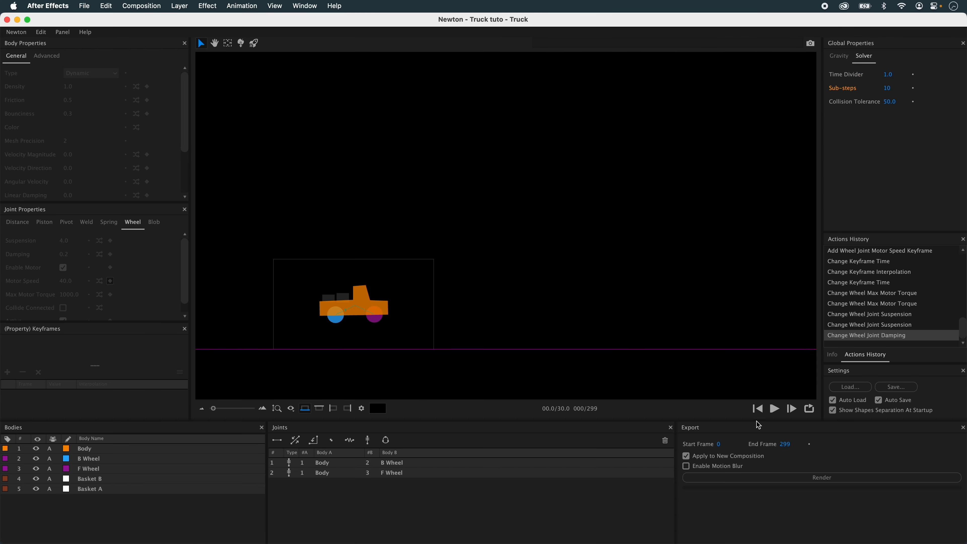
click(769, 412)
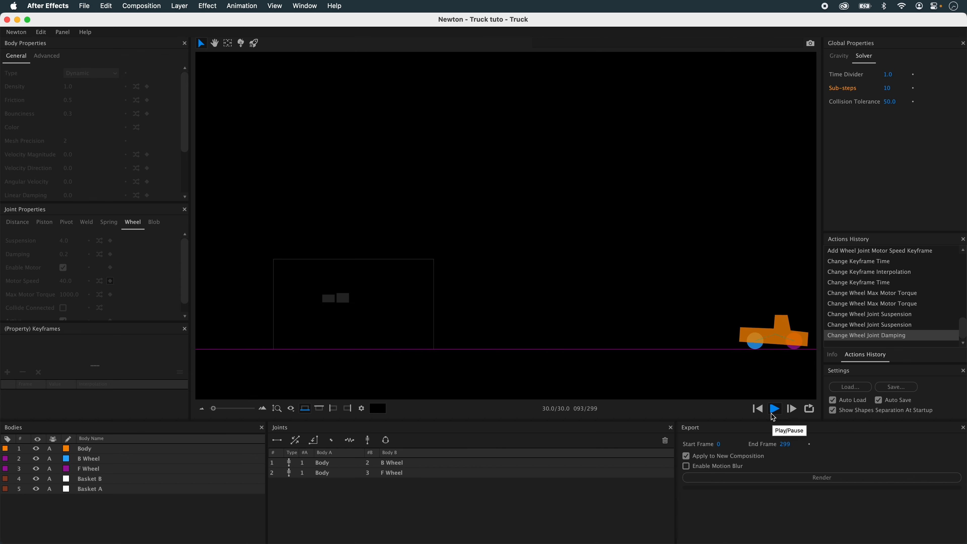
click(759, 410)
- Change the body type of Basket A and Basket B to Dynamic and preview how they move with the truck
scroll(326, 336, up, 2)
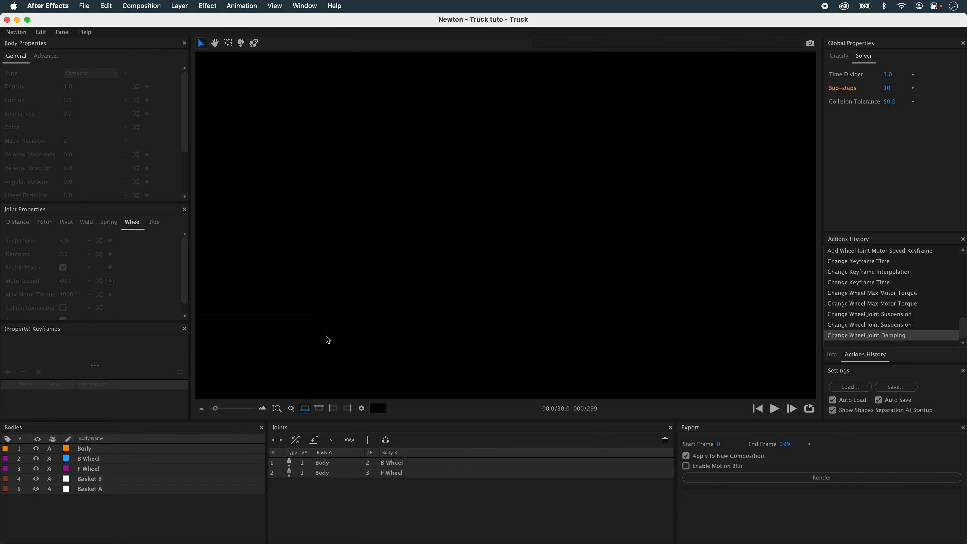
drag(329, 348, 625, 185)
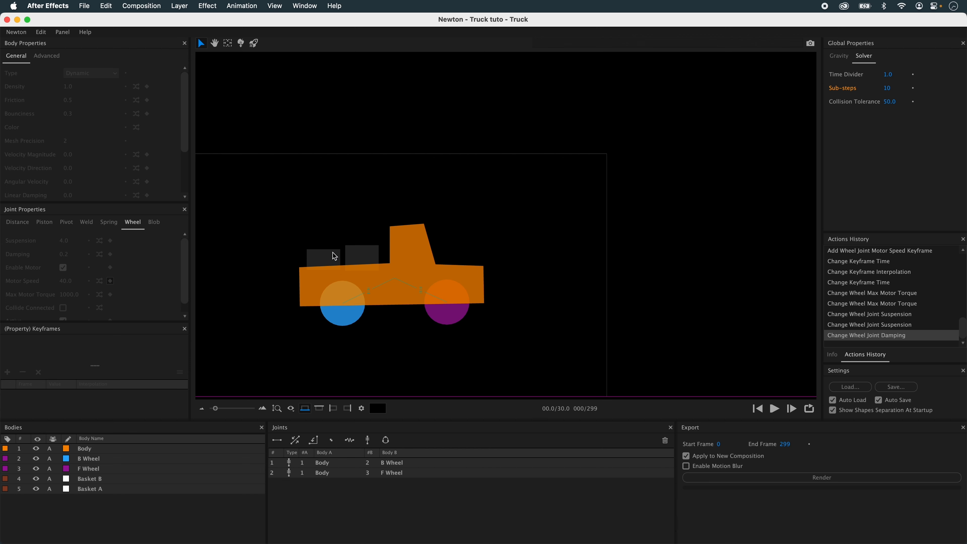
drag(339, 356, 417, 348)
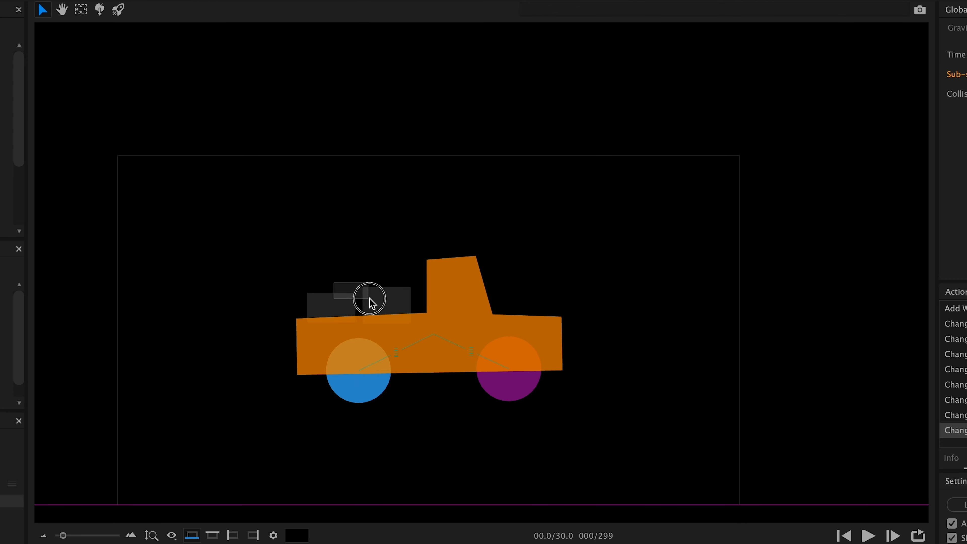
click(432, 244)
key(Escape)
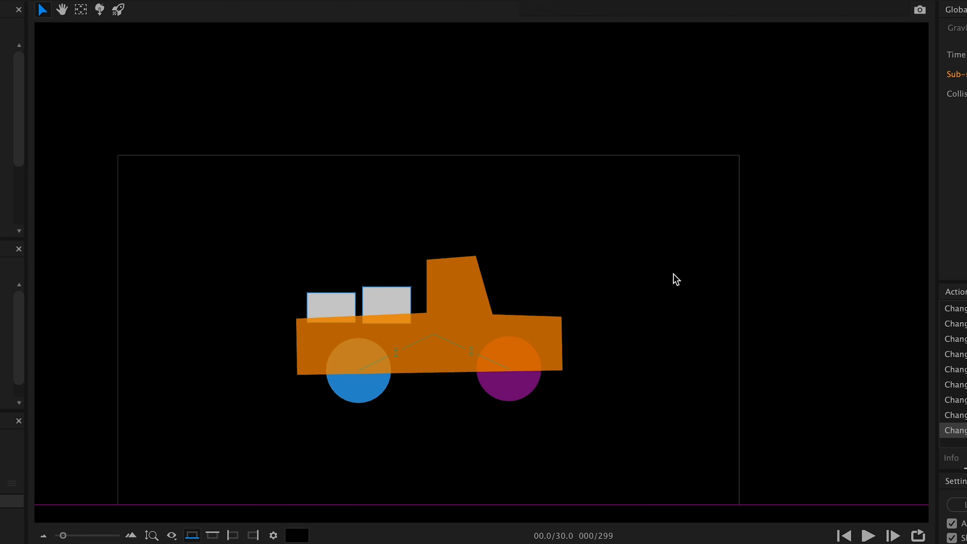
click(870, 537)
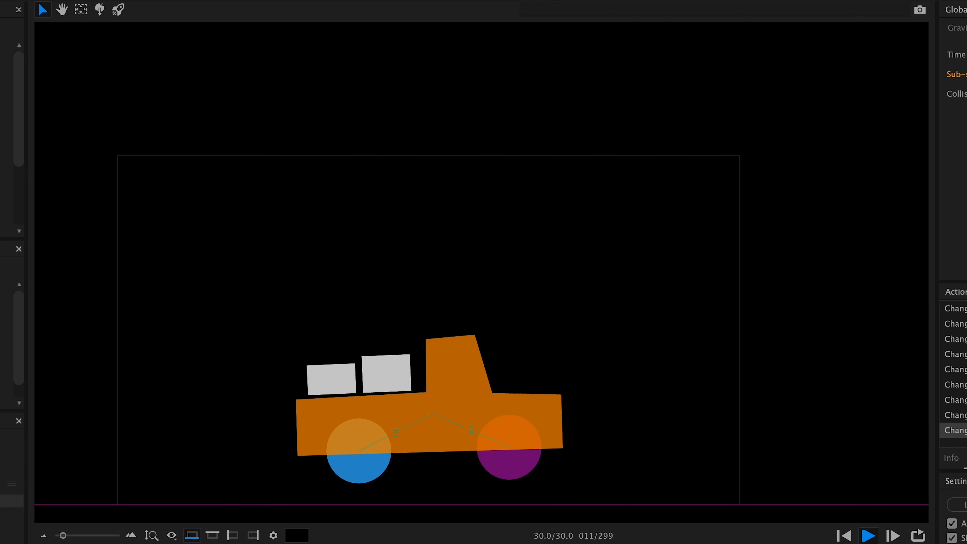
click(846, 536)
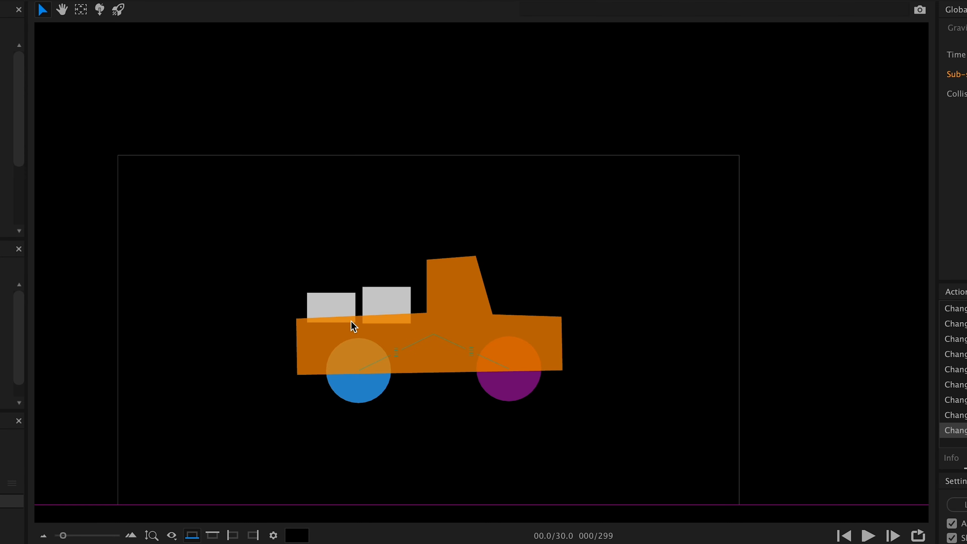
scroll(351, 320, up, 4)
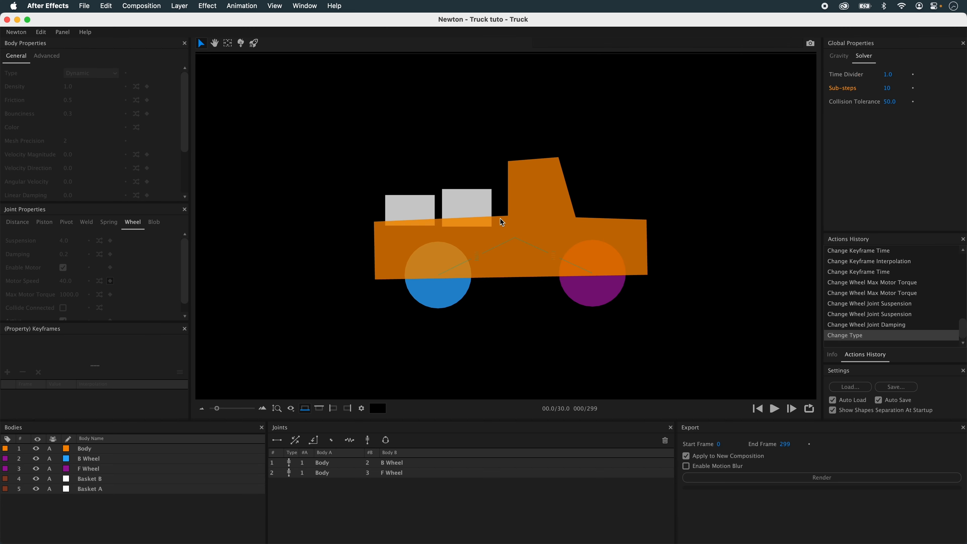
- Close Newton and set the mode of Mask 1 on the Body layer to None
click(7, 20)
click(300, 204)
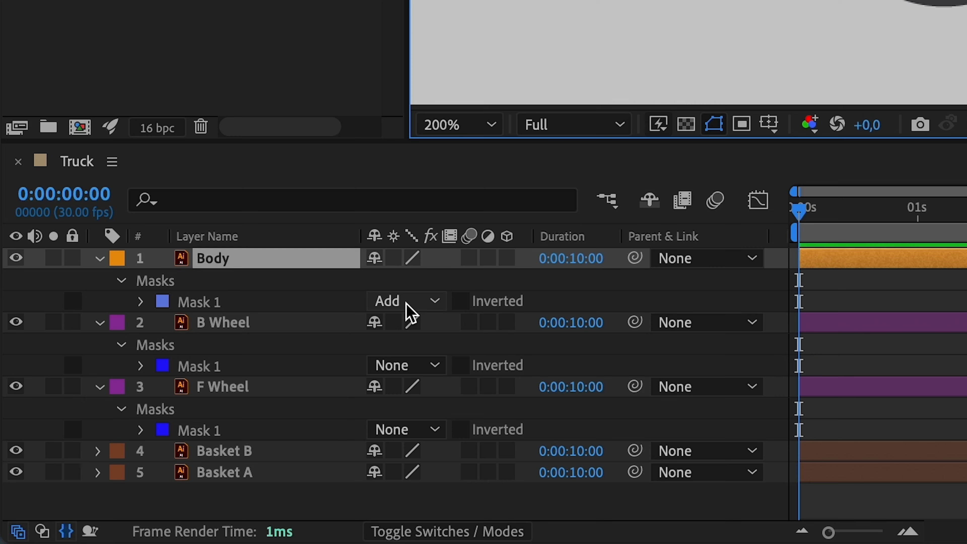
click(163, 448)
click(168, 459)
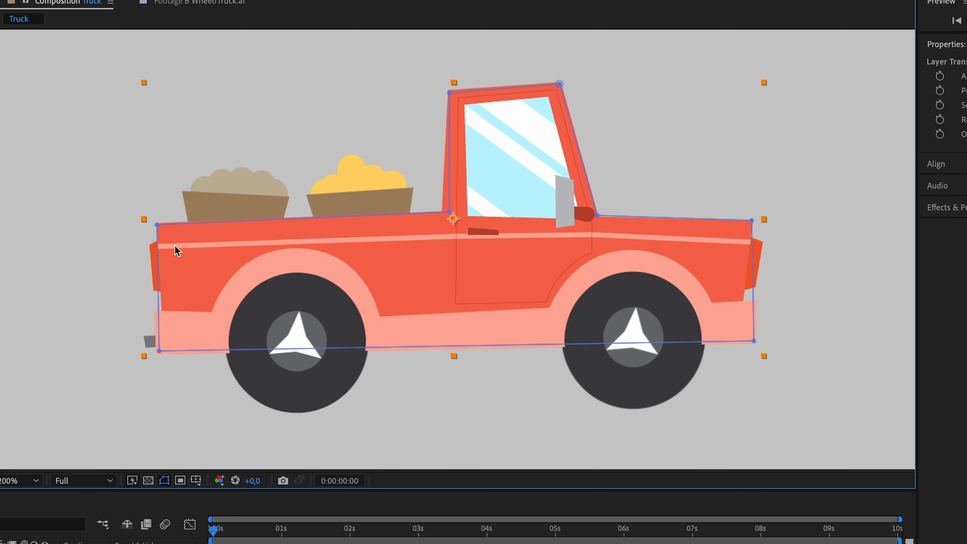
- Reshape the Body mask by adding a vertex beside the rear corner and lowering the cargo bed edge, leaving a small tailgate lip
click(167, 225)
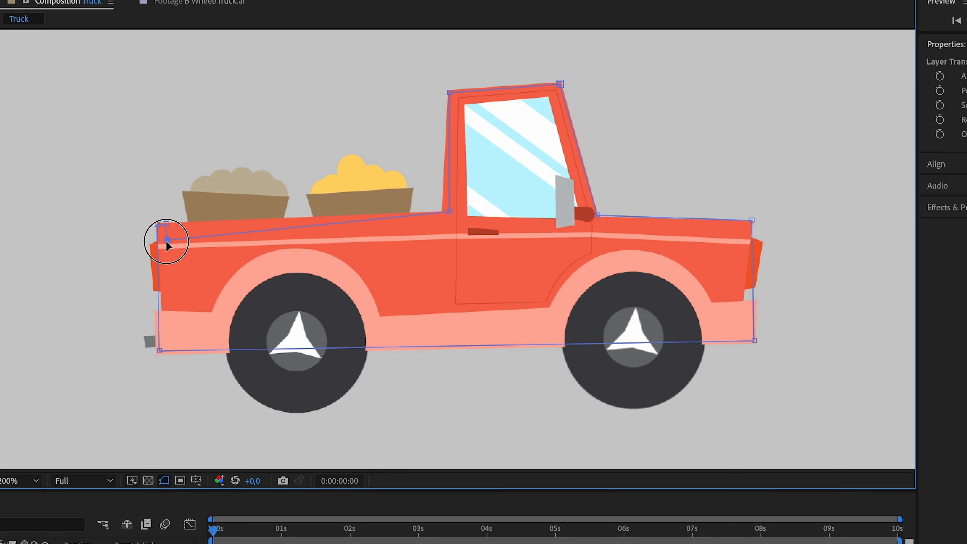
click(167, 239)
drag(451, 212, 449, 230)
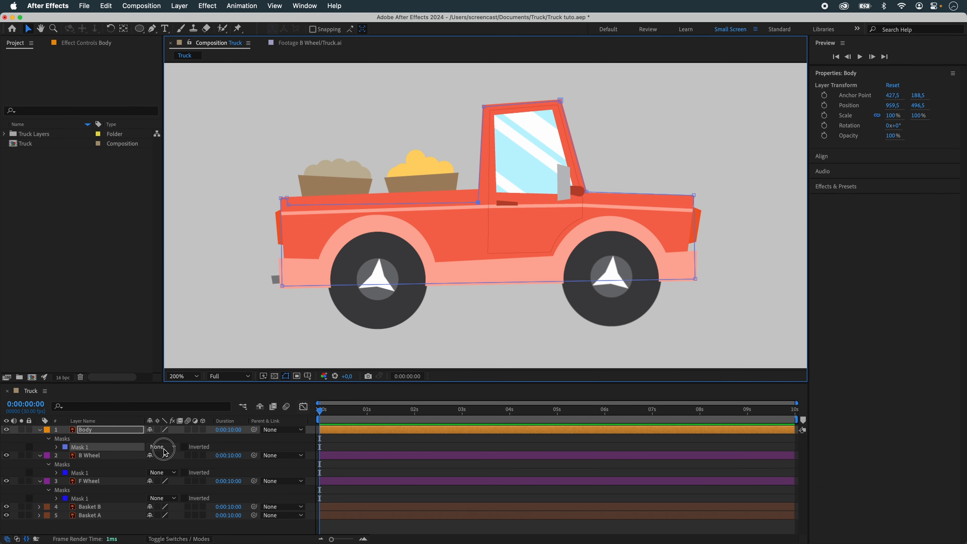
- Switch the Body mask to Add to check the reshaped cargo bed outline, and return it to None
click(162, 446)
click(160, 467)
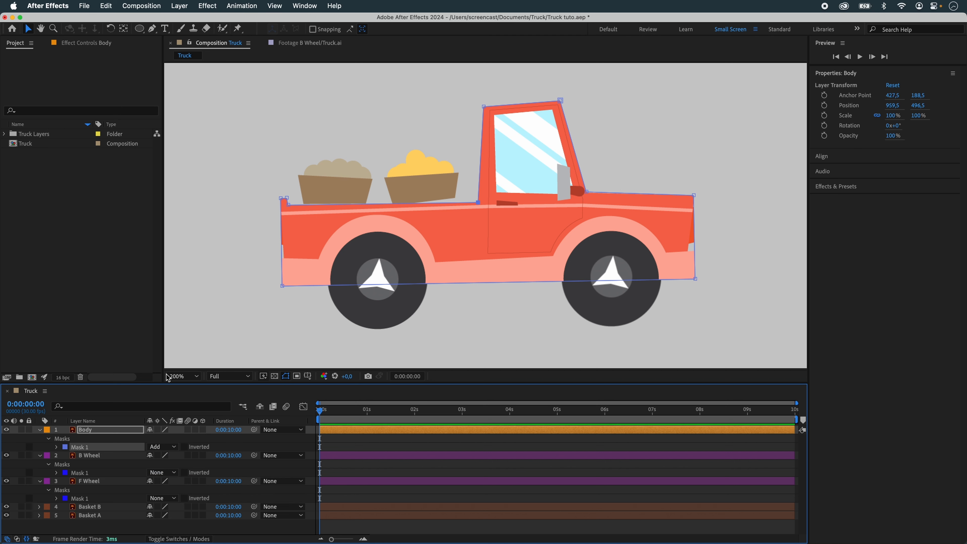
click(162, 447)
click(159, 456)
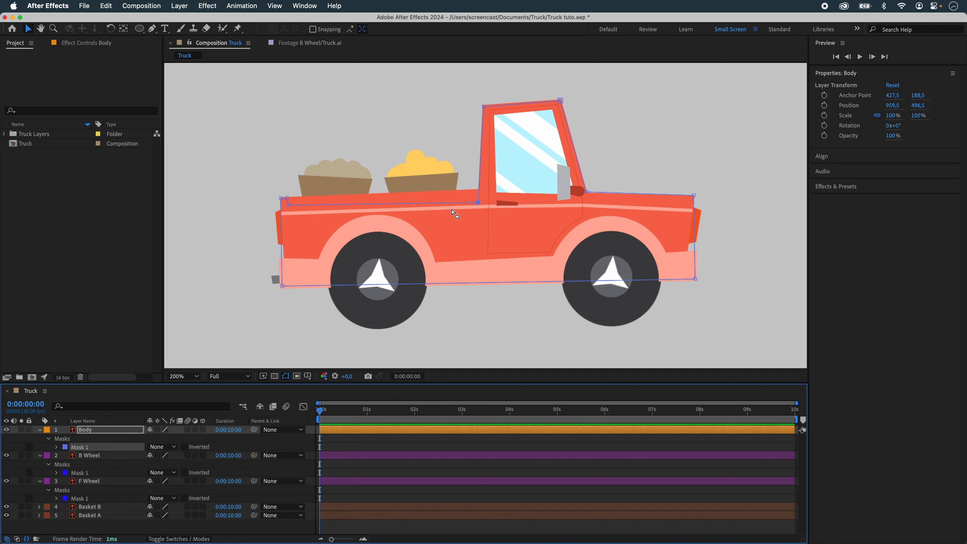
- Reopen the Truck composition in Newton and play the simulation with the reshaped body and the ground line in view
click(285, 324)
click(284, 325)
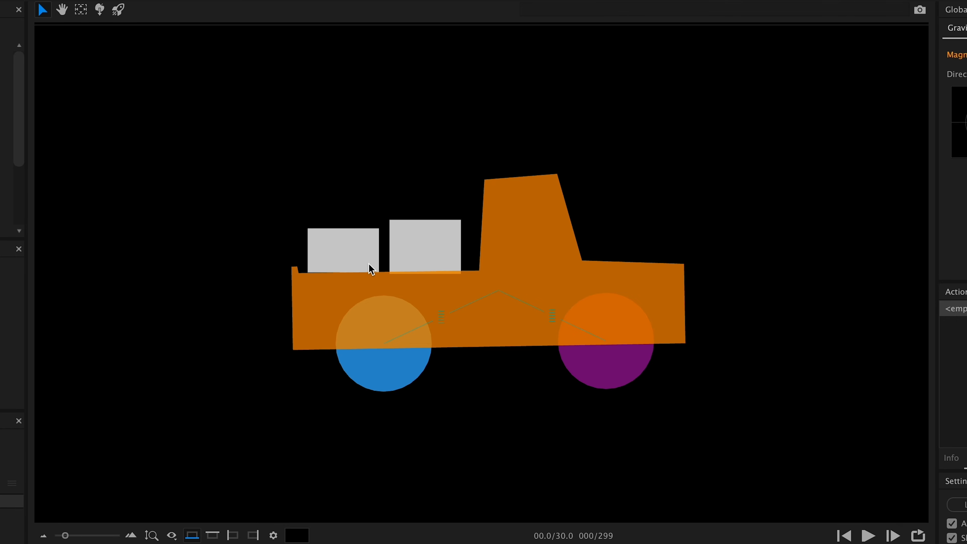
scroll(430, 387, down, 3)
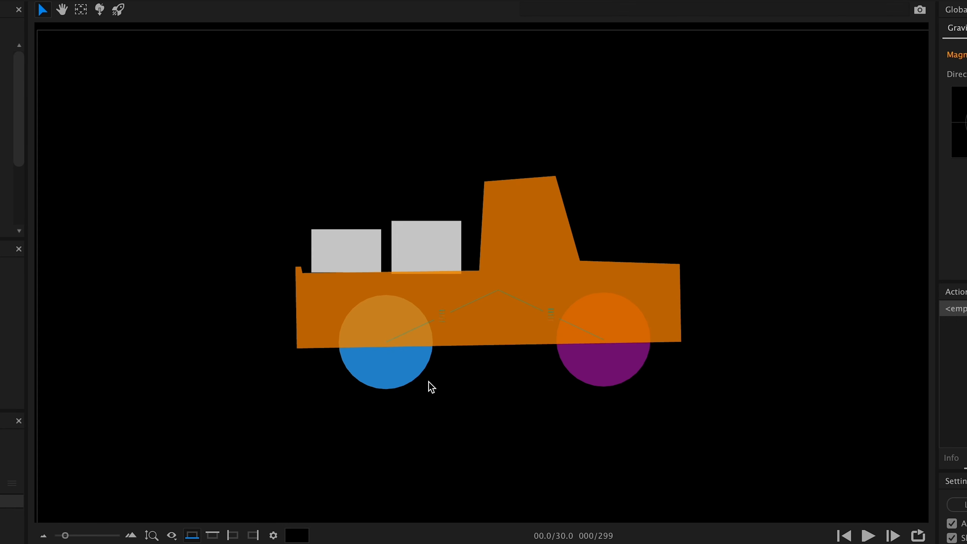
scroll(431, 387, down, 1)
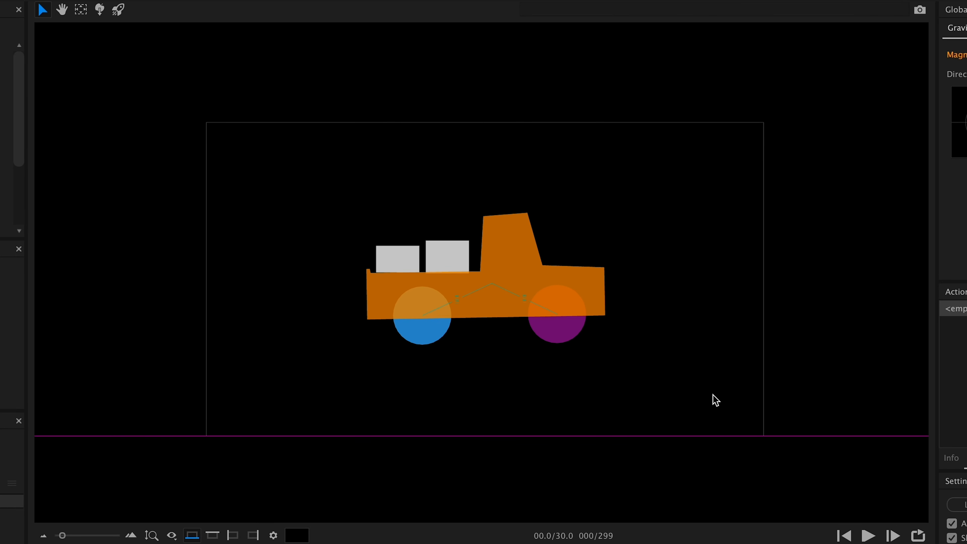
key(space)
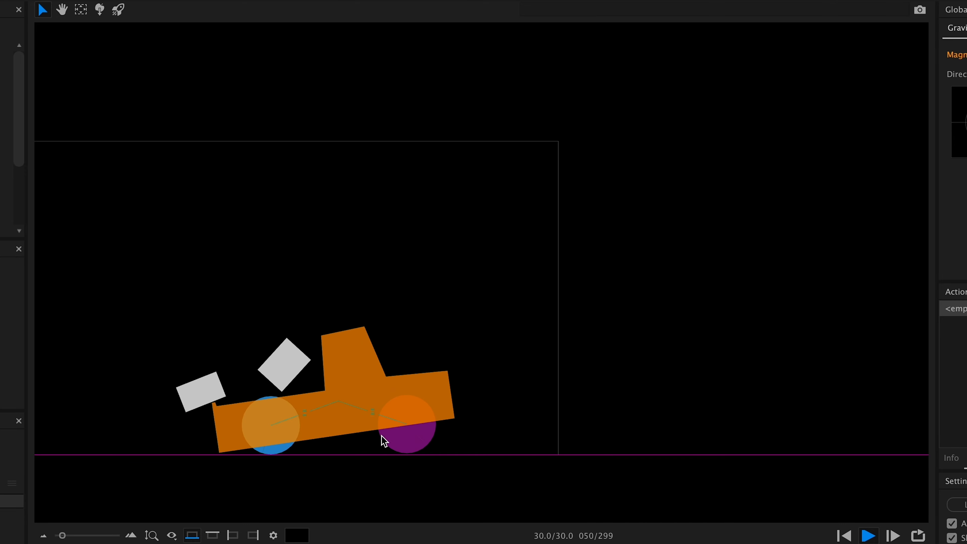
- Replay the simulation from the first frame to examine how the baskets move against the tailgate lip, and stop it
click(845, 536)
click(859, 537)
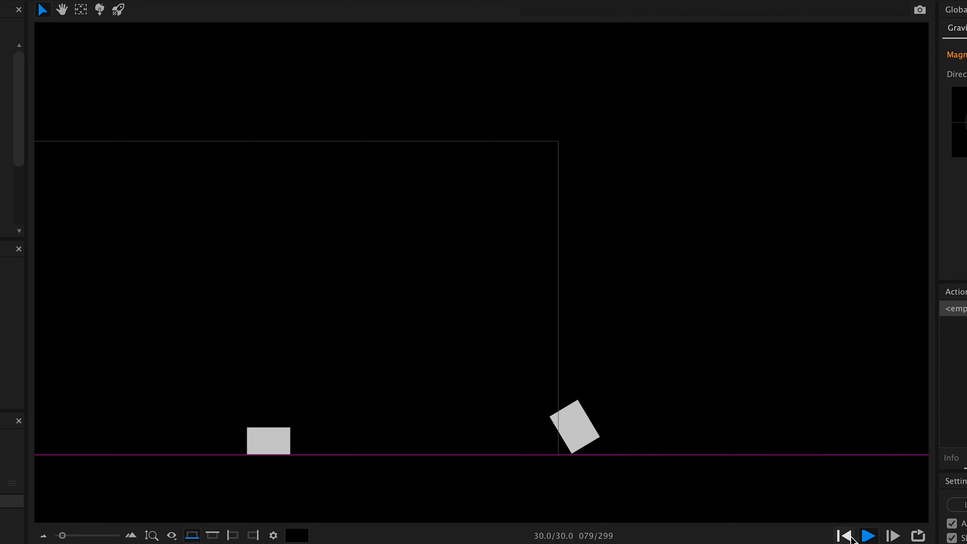
click(844, 537)
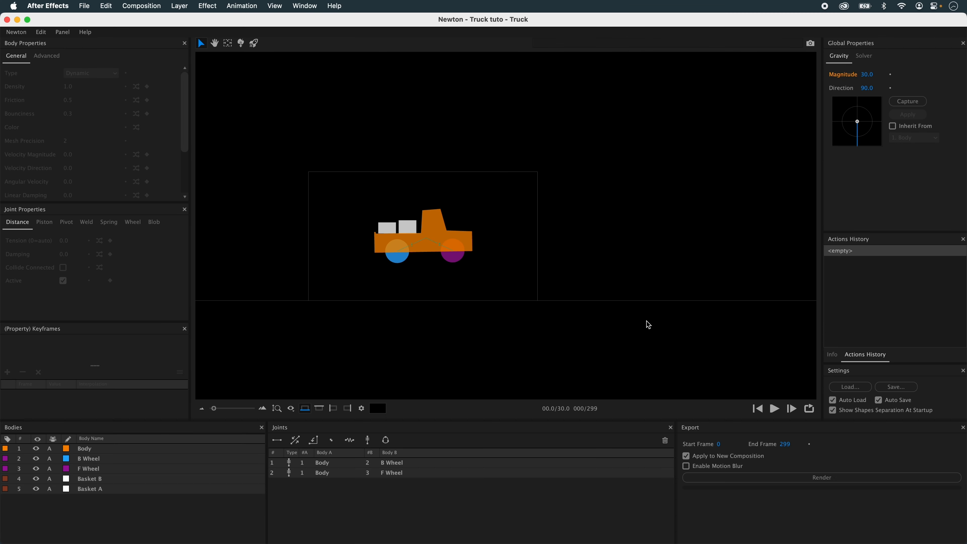
click(778, 413)
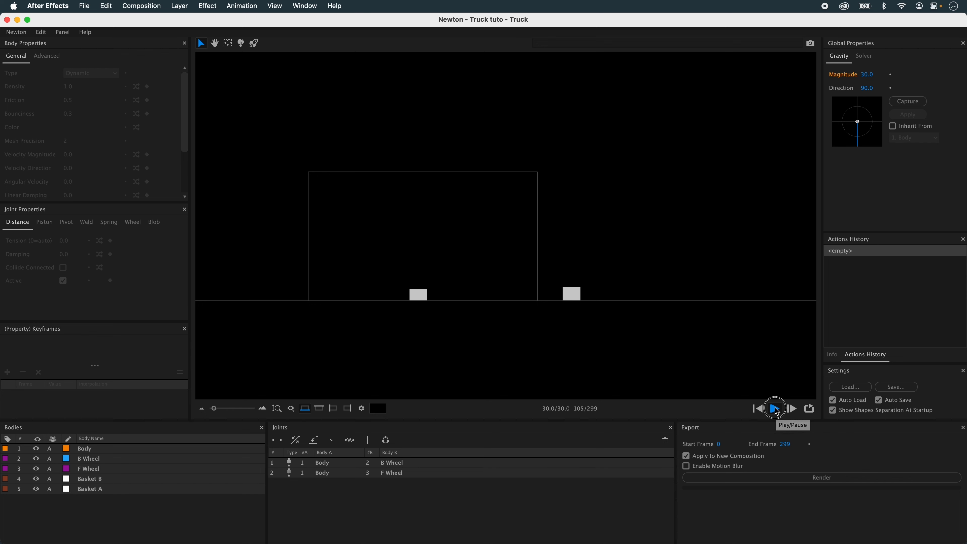
click(775, 409)
- Set the export end frame to 100 and render the simulation to a new composition
click(784, 446)
key(BackSpace)
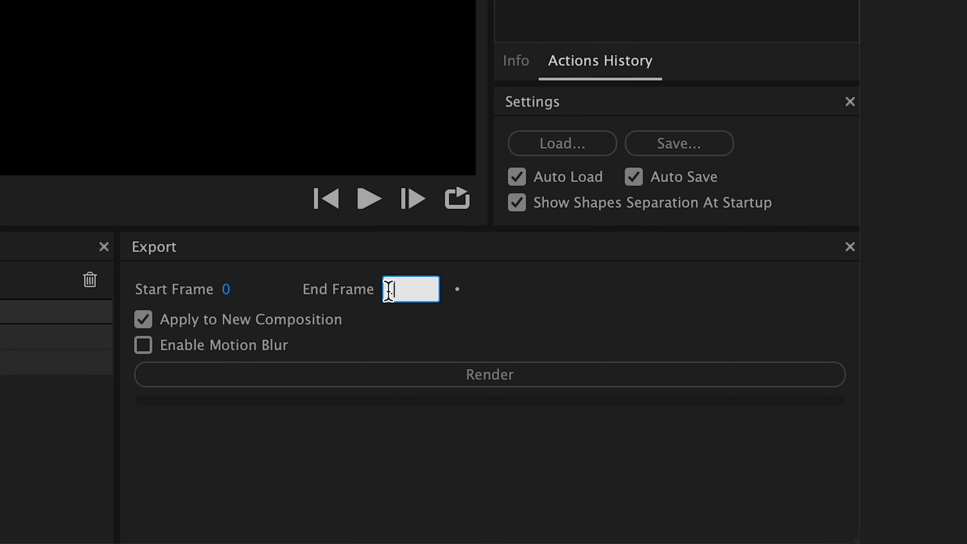
text(120)
key(Return)
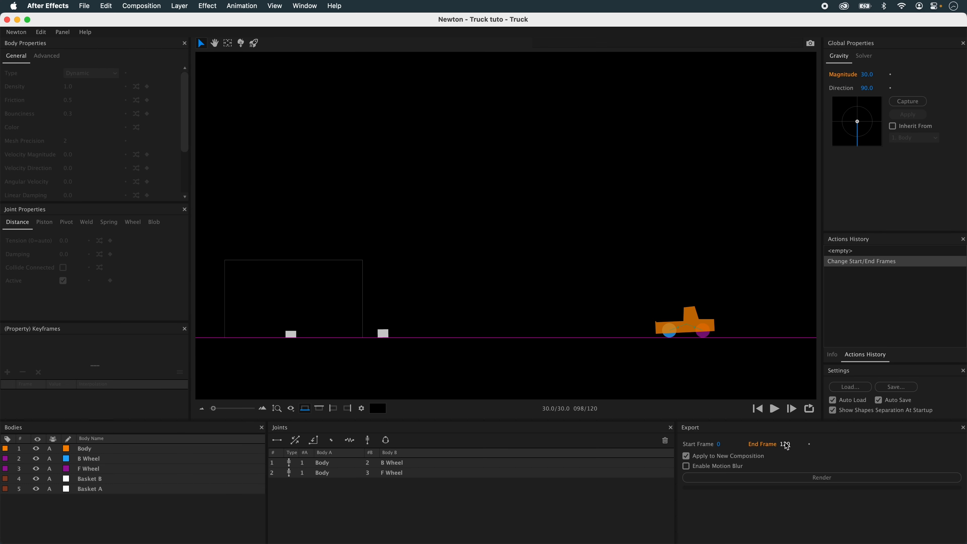
click(786, 446)
text(100)
key(Return)
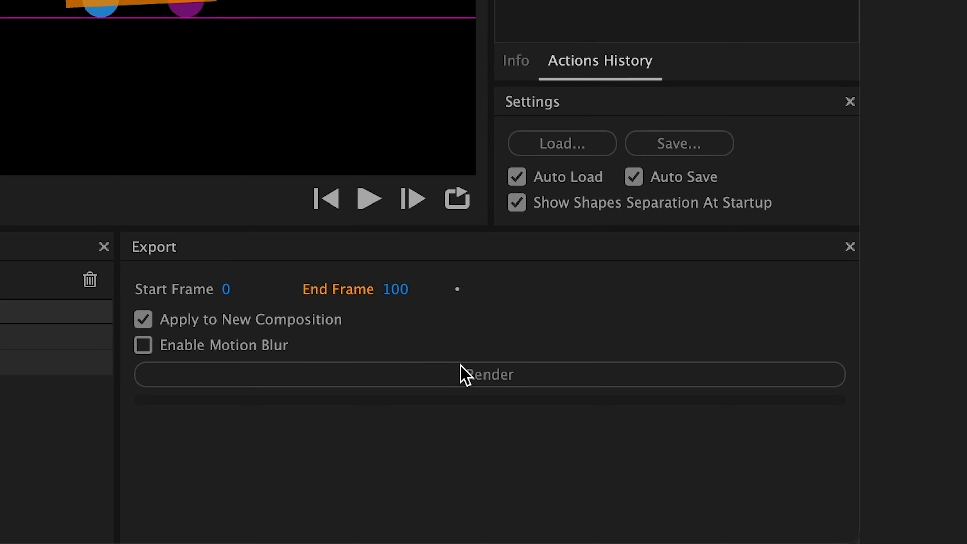
click(462, 369)
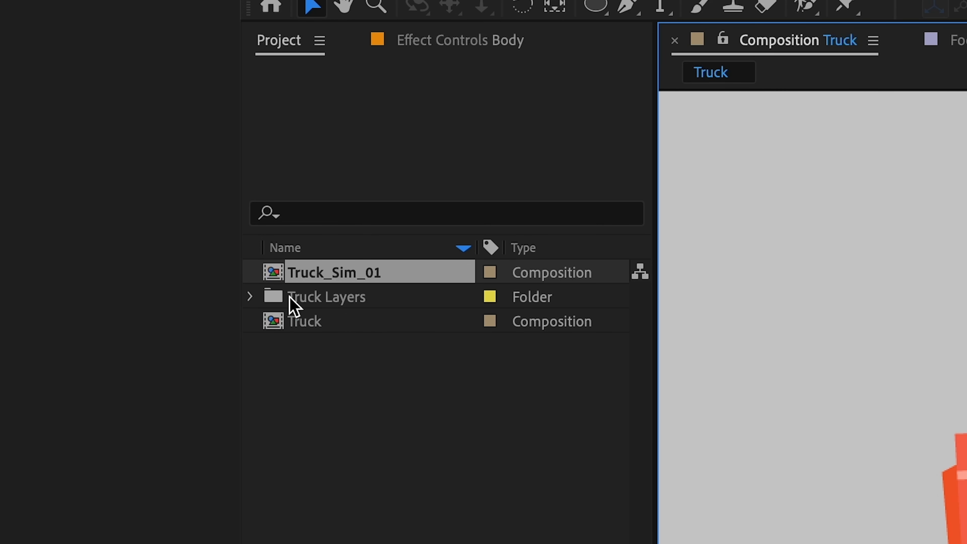
- Open the Truck_Sim_01 composition and preview the rendered animation at 100% zoom
double_click(313, 278)
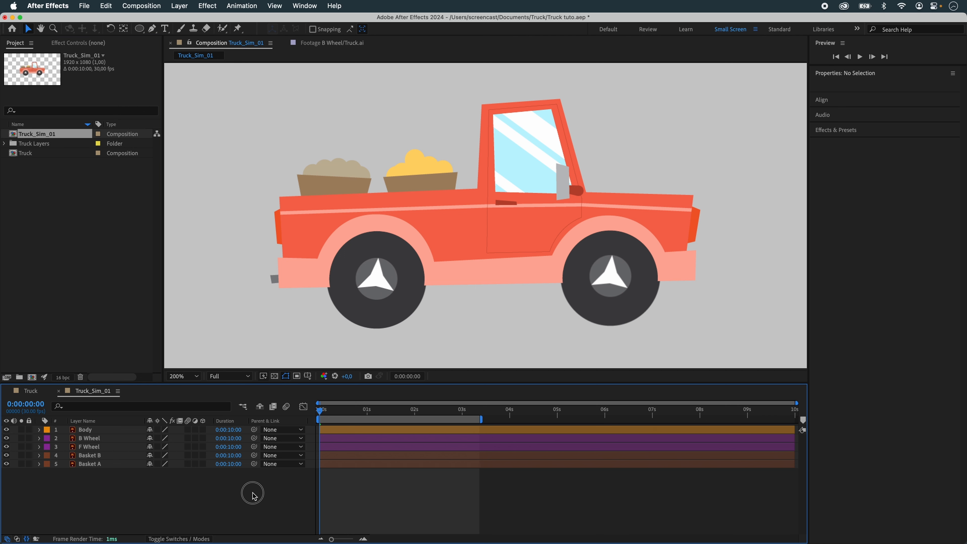
key(comma)
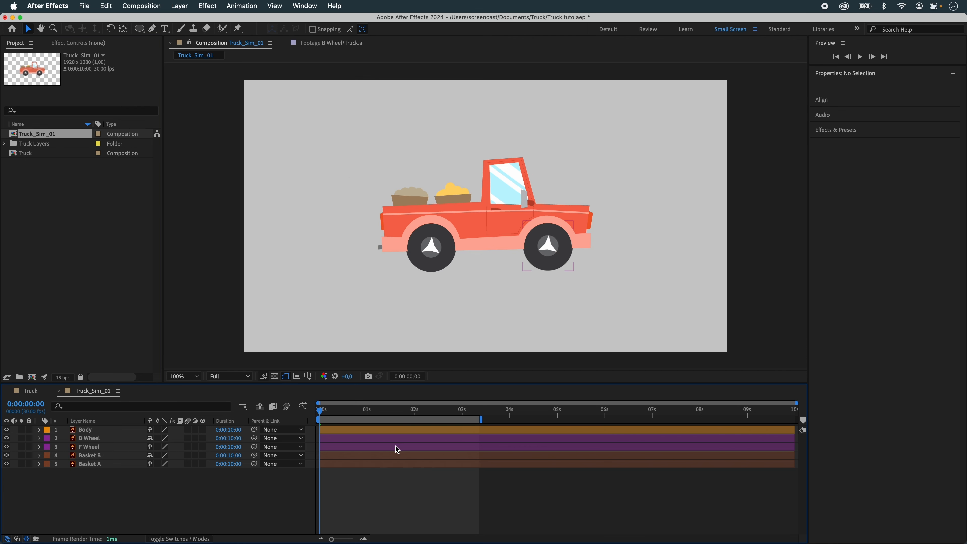
key(space)
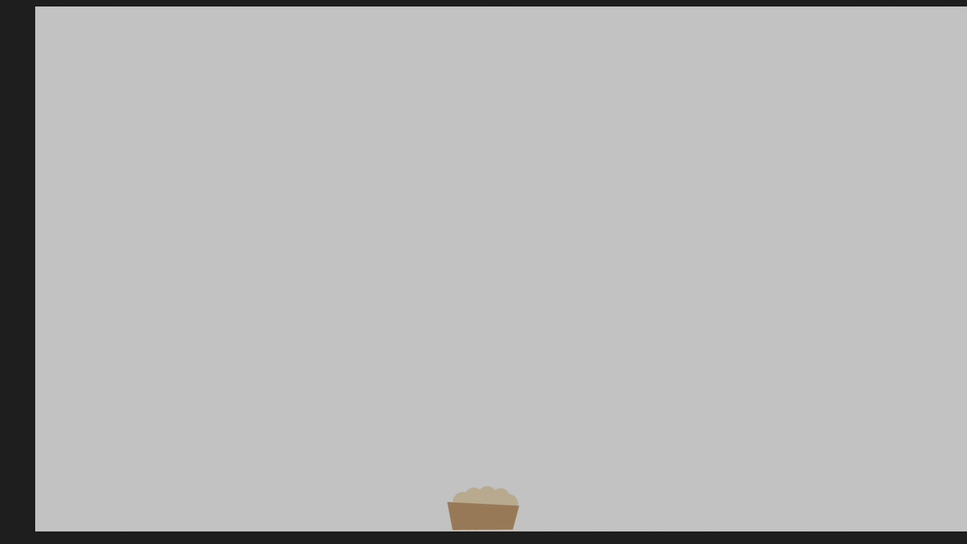
key(space)
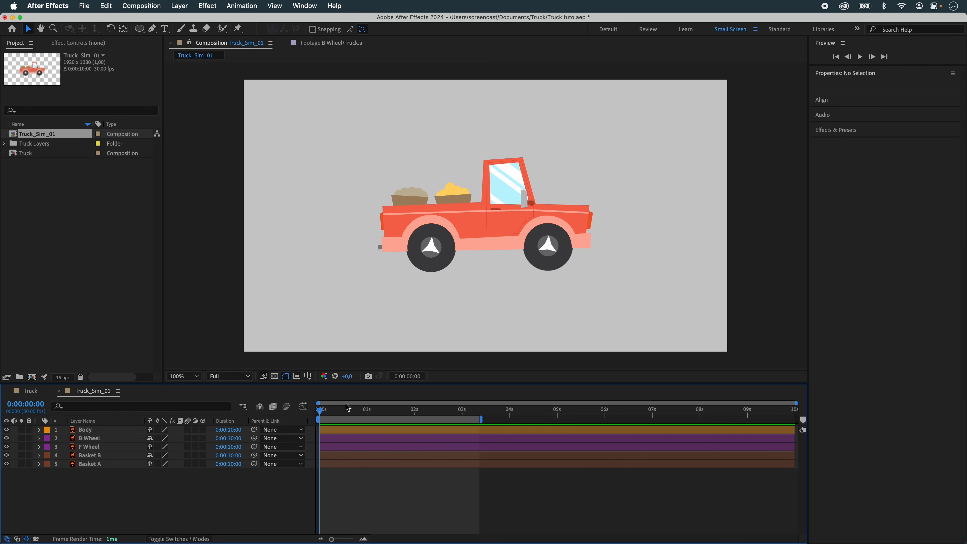
- Create a new composition from Truck_Sim_01 so that it is nested as a layer
click(36, 206)
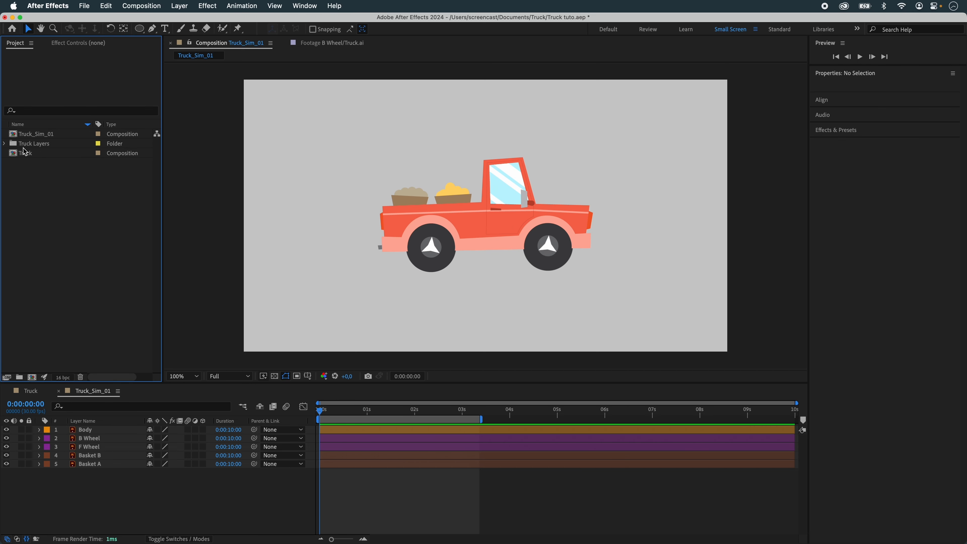
click(17, 136)
drag(15, 136, 32, 377)
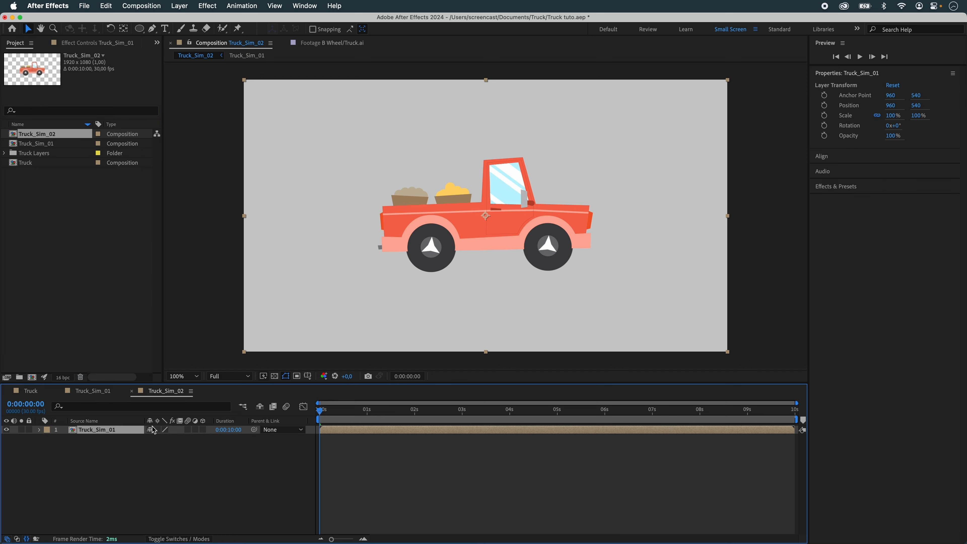
- Add a Position keyframe at 960, 540 to the Truck_Sim_01 layer and shift it to 0:00:01:12
key(alt+shift+p)
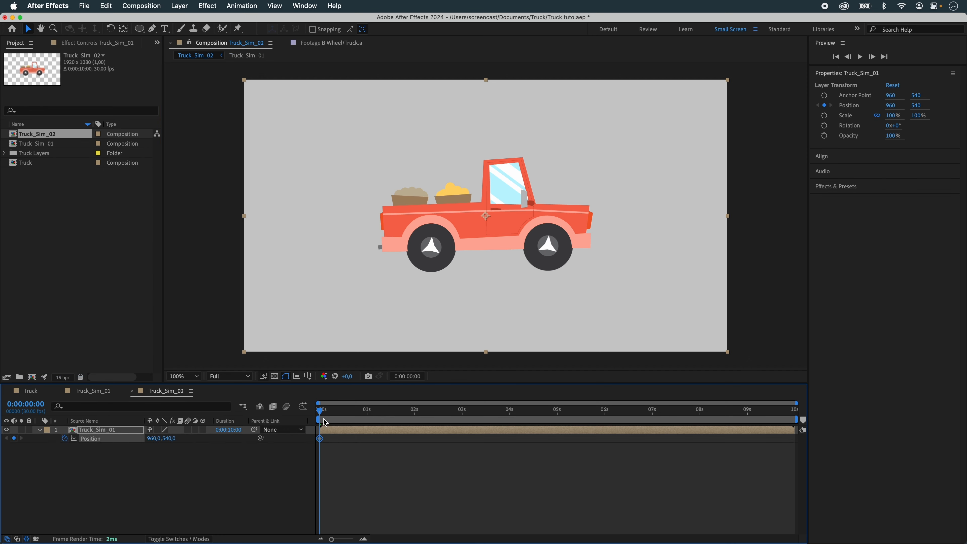
drag(324, 419, 387, 425)
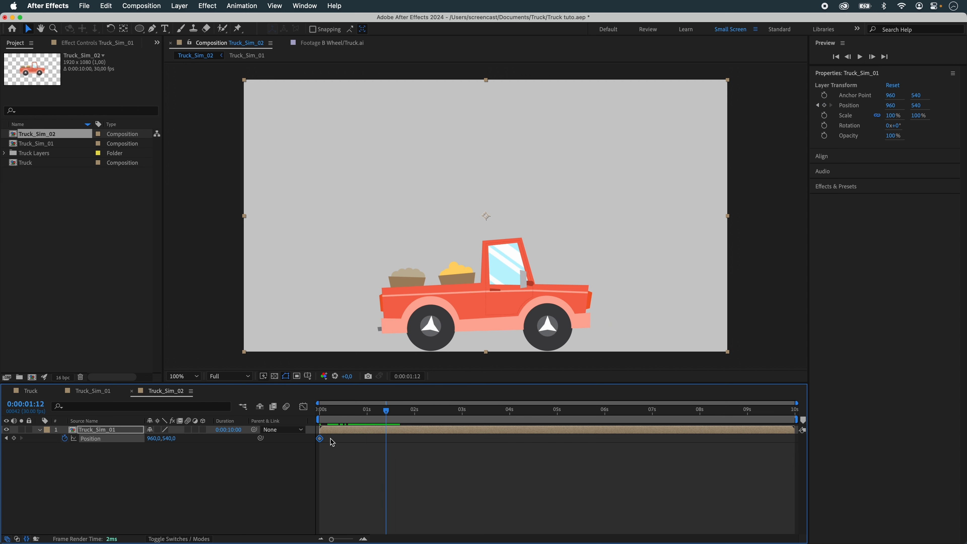
drag(324, 442, 379, 443)
- Collapse transformations on the Truck_Sim_01 layer and keyframe its X position at -3740 at 0:00:03:05
drag(392, 410, 471, 419)
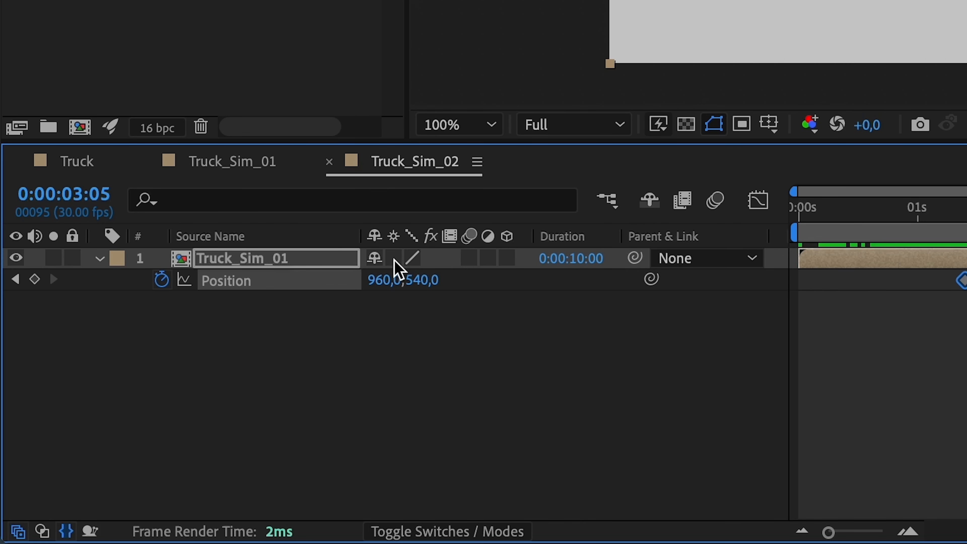
click(395, 259)
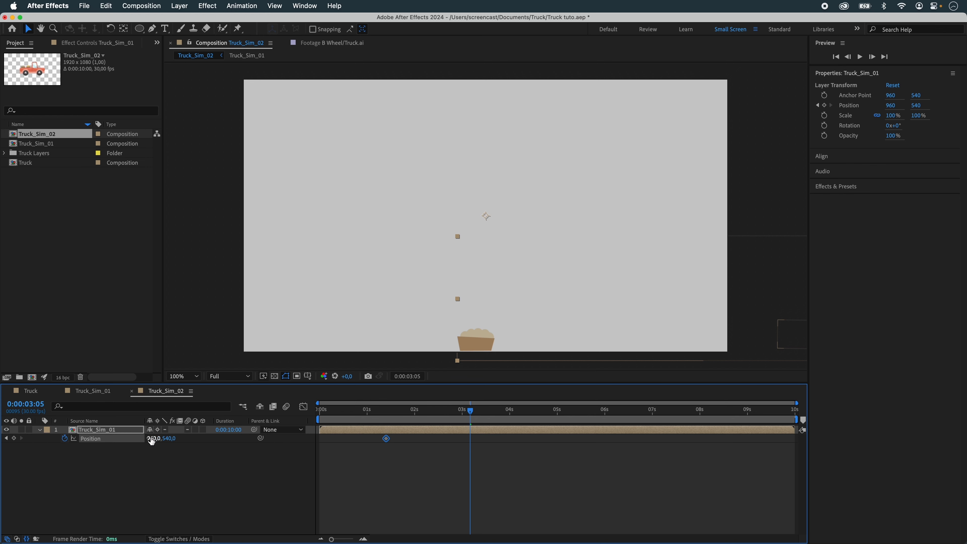
mouse_move(151, 440)
mouse_down()
mouse_move(201, 442)
mouse_move(5, 435)
mouse_up()
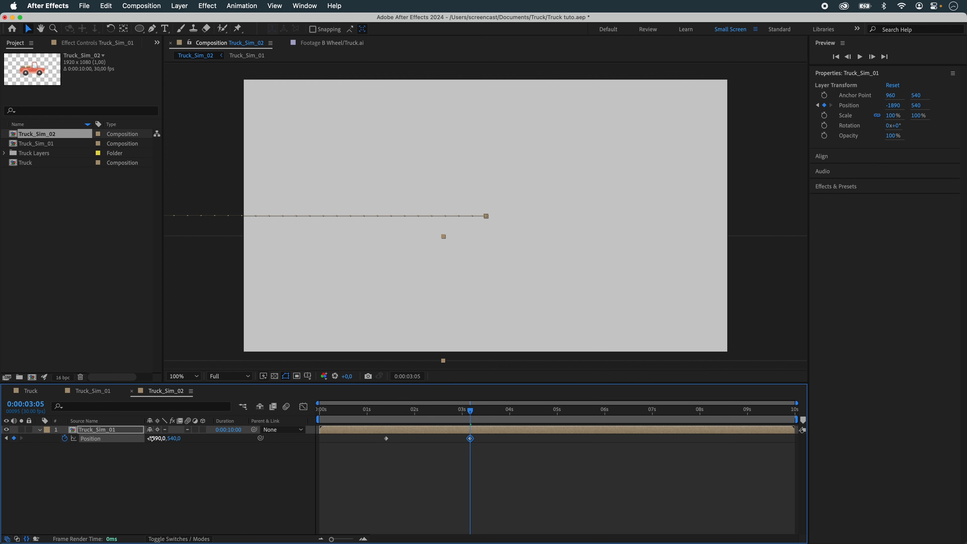
drag(150, 439, 59, 441)
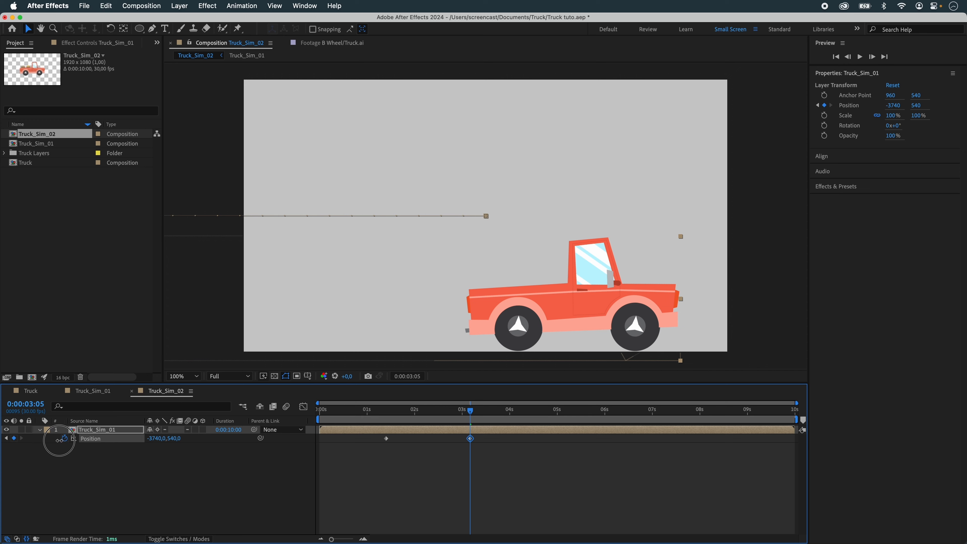
- Return to the start of the timeline and clear the Position keyframes from the Truck_Sim_01 layer
drag(442, 414, 323, 411)
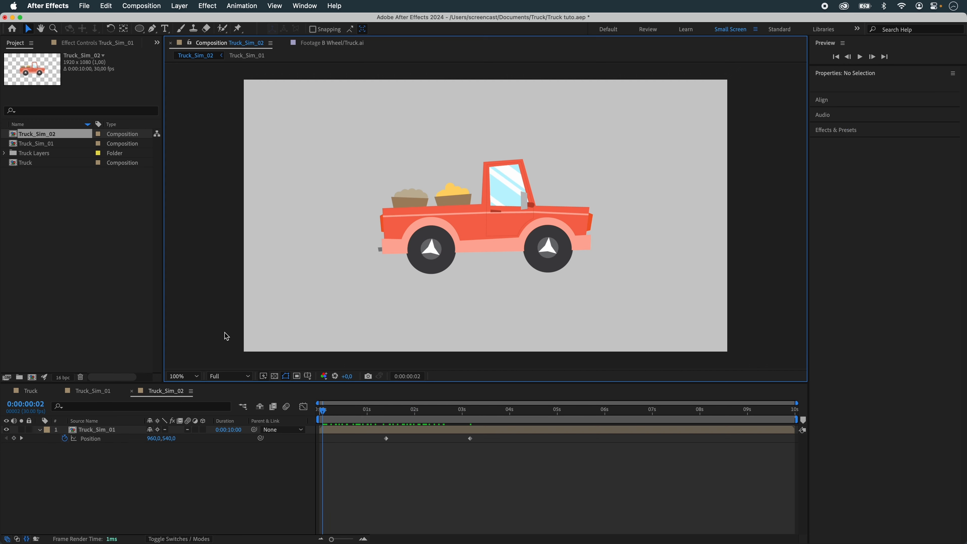
scroll(229, 335, up, 2)
click(387, 439)
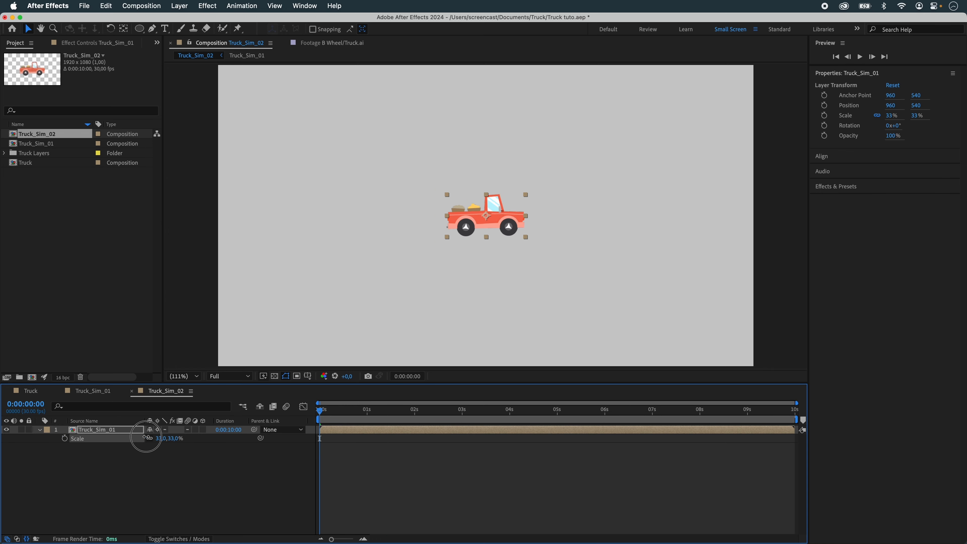
- Scale the Truck_Sim_01 layer to 43%, move it towards the lower left of the frame, and preview the drive
drag(146, 437, 150, 437)
drag(509, 217, 351, 249)
key(space)
key(space)
key(space)
key(space)
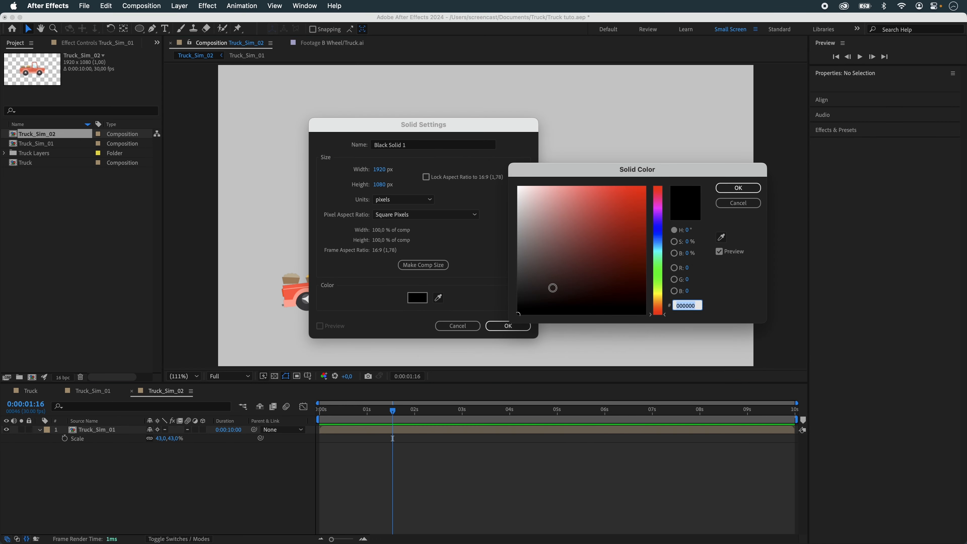
- Create a dark gray solid and place it as the ground directly beneath the truck's wheels
click(502, 277)
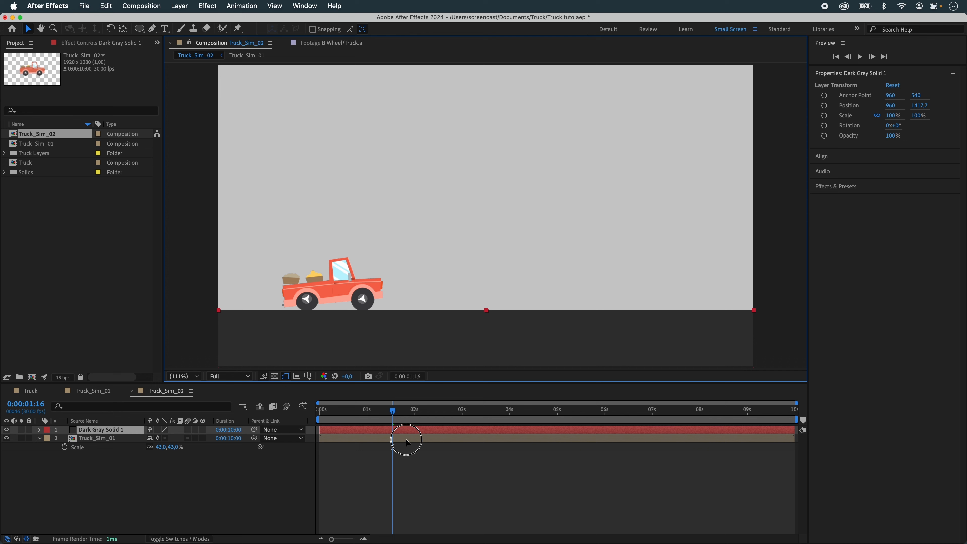
click(444, 492)
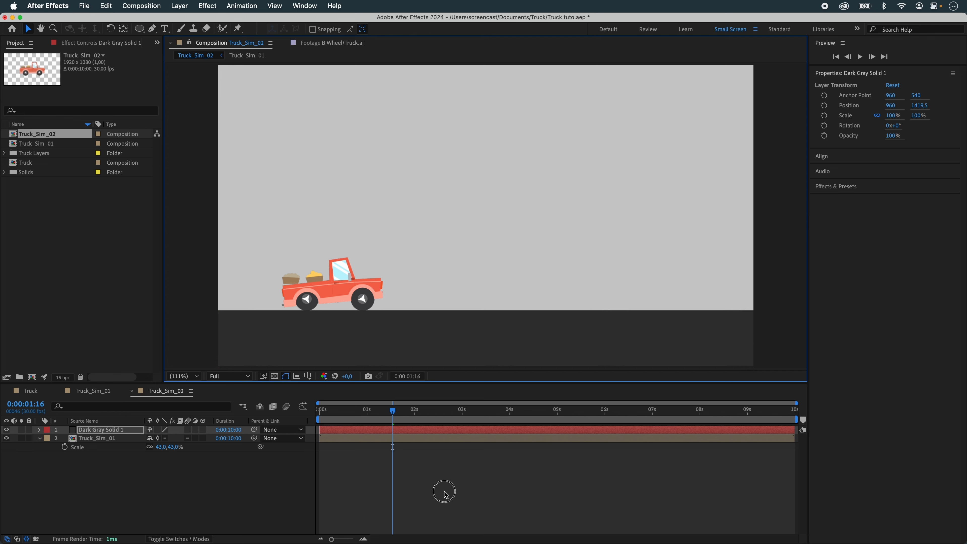
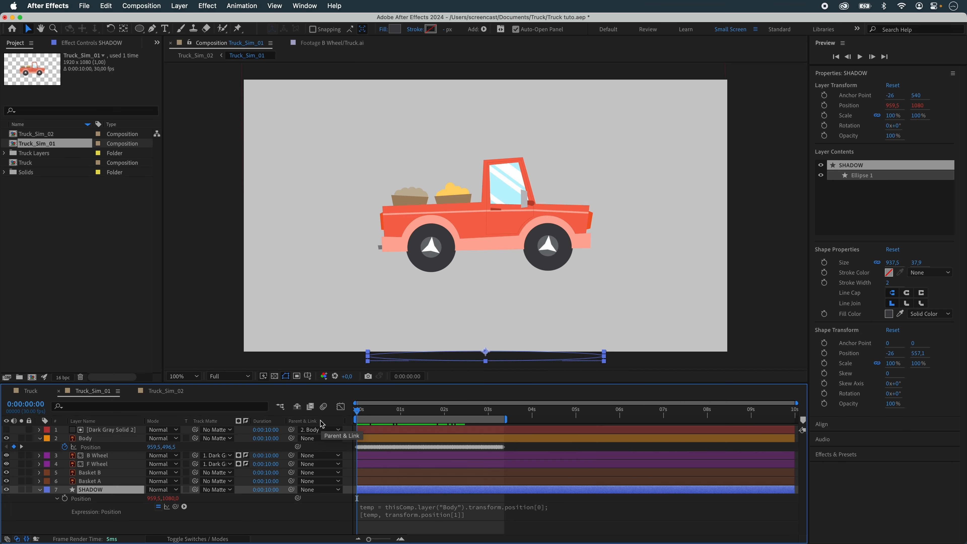
- Preview the Truck_Sim_01 animation and change the SHADOW ellipse's fill to a lighter gray
key(space)
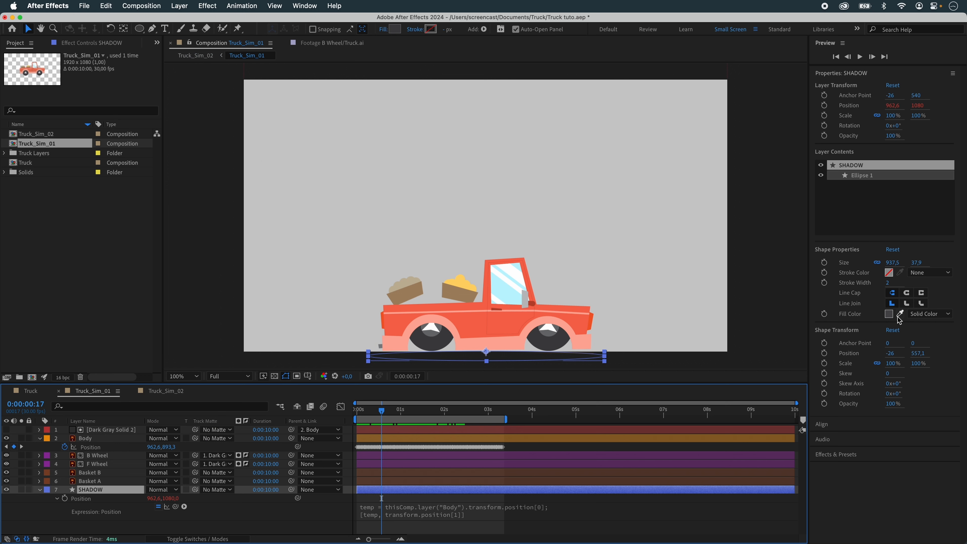
click(890, 314)
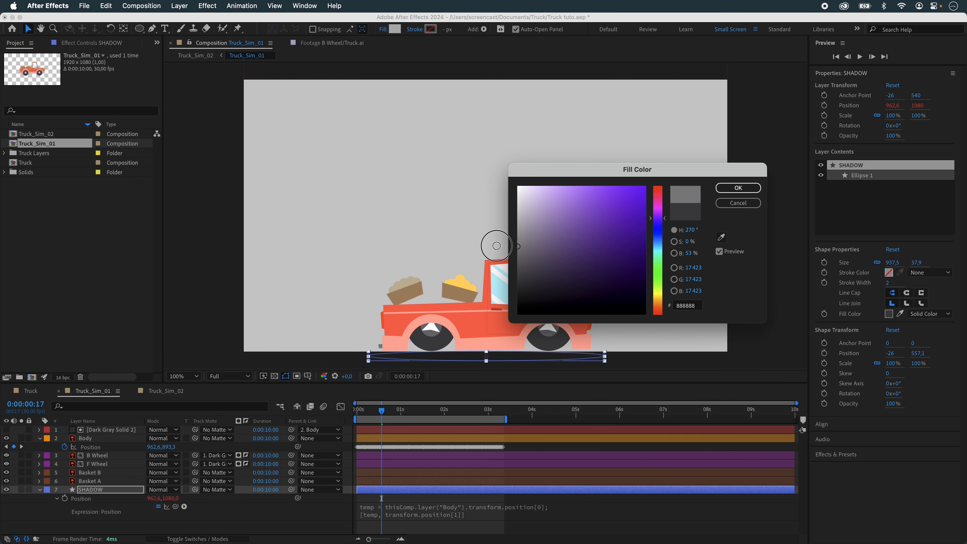
click(489, 233)
click(726, 193)
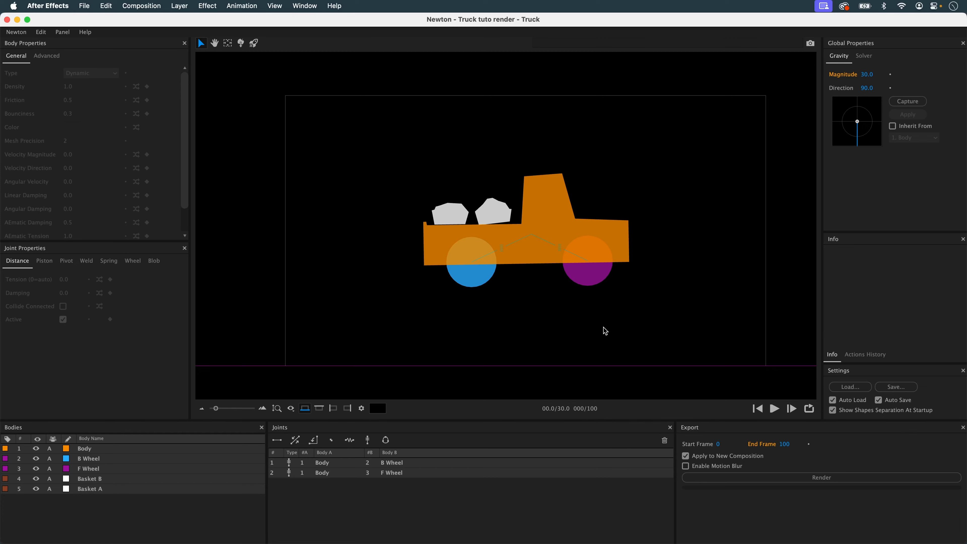
- Switch to Newton and play the Truck simulation to review the drive beyond the frame edges
click(774, 409)
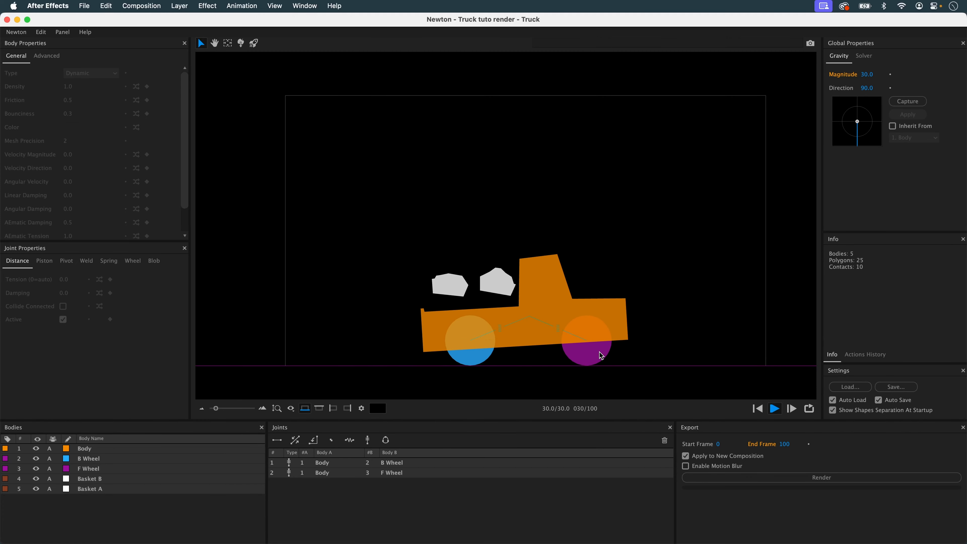
scroll(641, 360, down, 10)
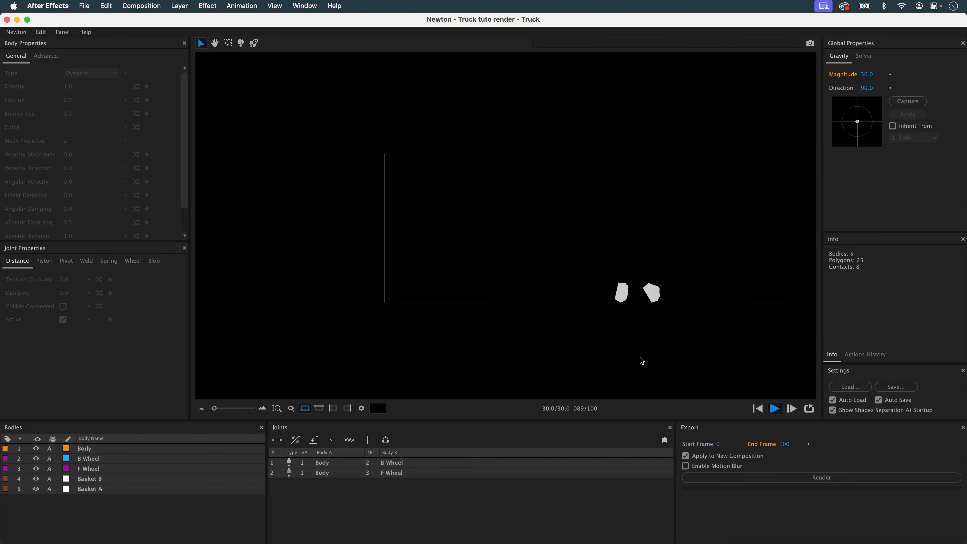
scroll(510, 261, up, 10)
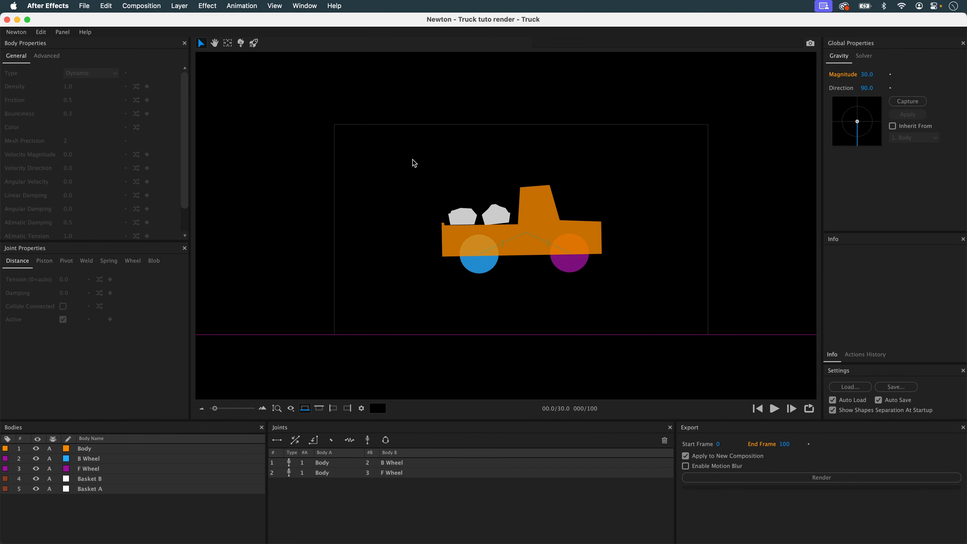
- Select all truck bodies, give them a launch velocity up and to the right, and preview the simulation
drag(412, 159, 613, 279)
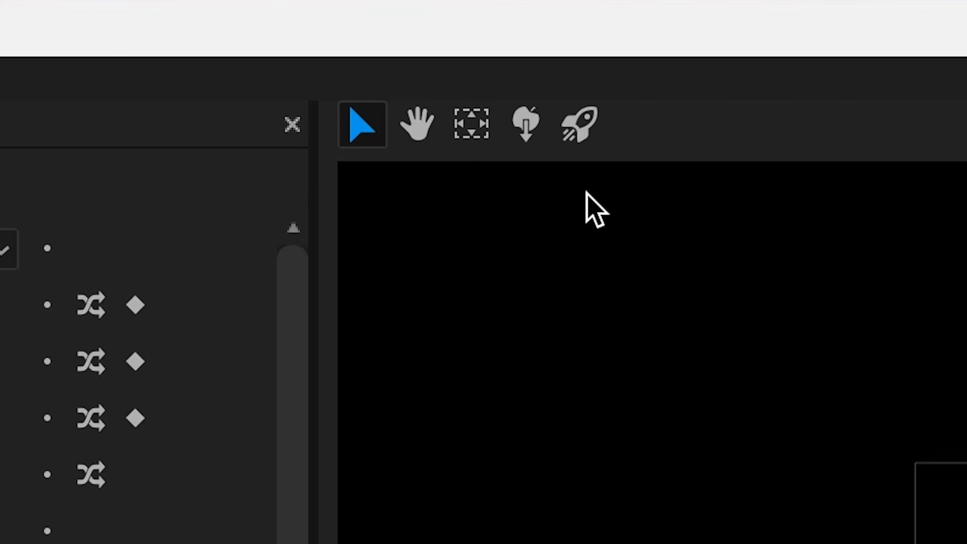
click(586, 130)
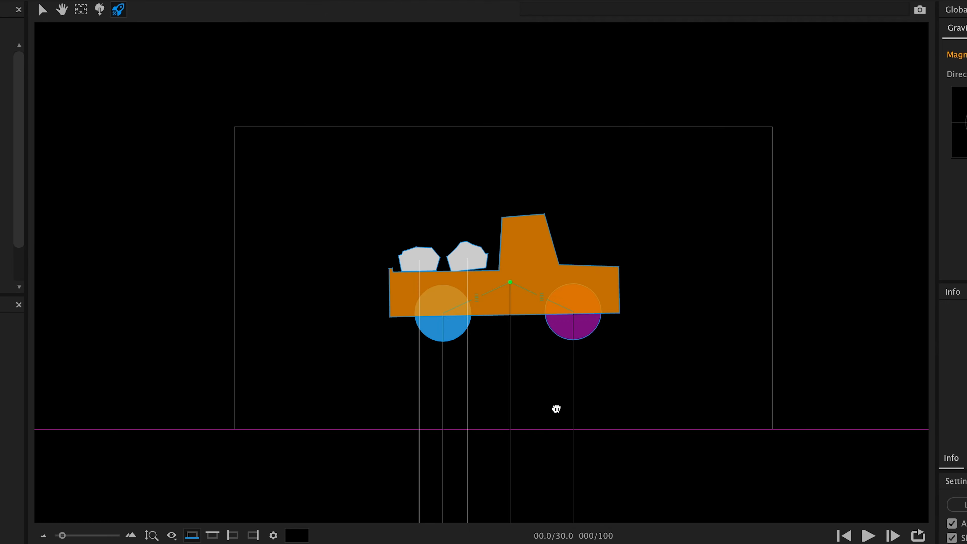
drag(511, 284, 531, 234)
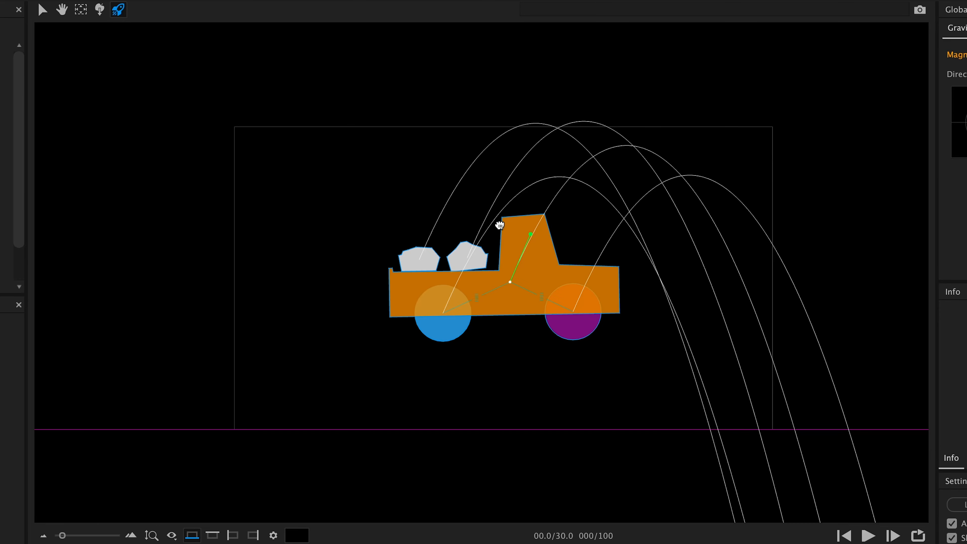
click(868, 536)
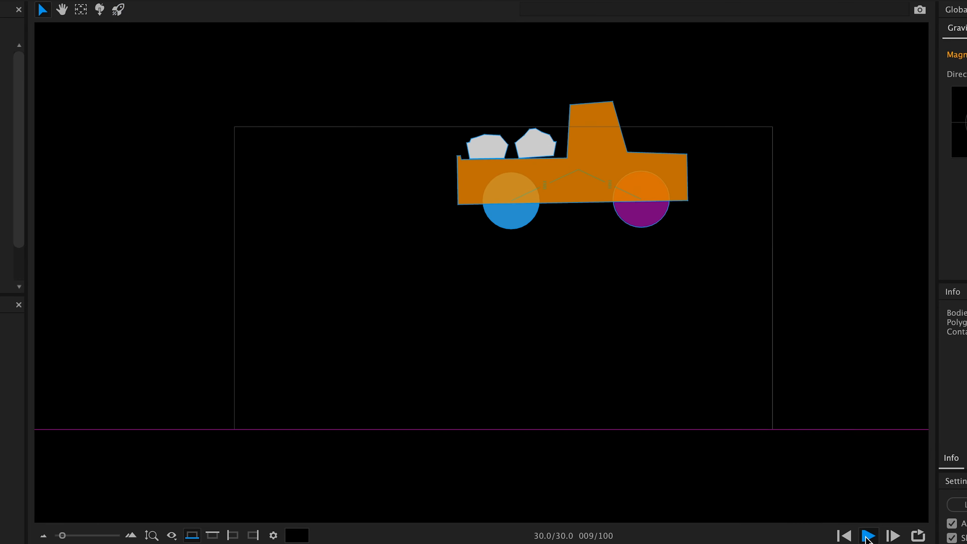
click(845, 536)
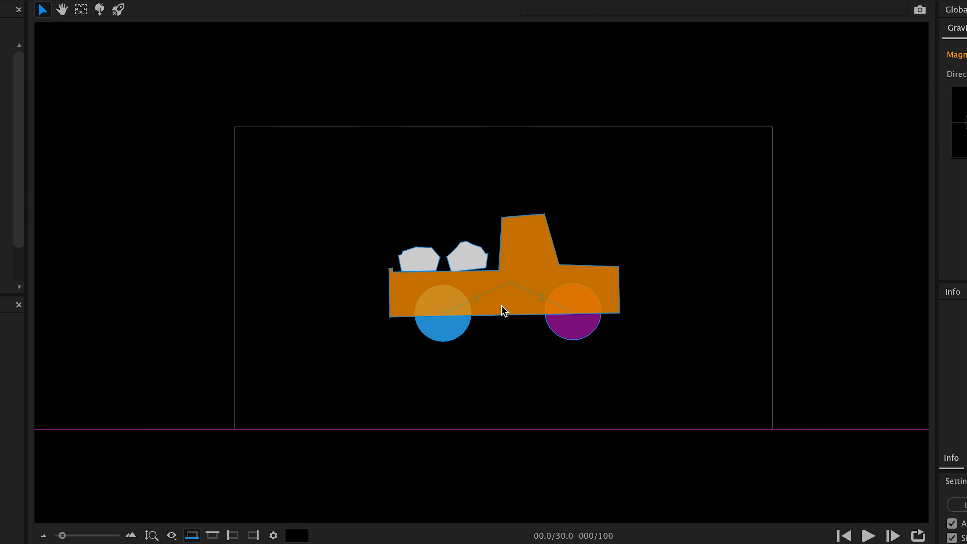
- Move the whole truck towards the frame's lower left edge, aim its launch velocity more steeply upward, and preview the simulation
drag(502, 306, 266, 350)
click(119, 10)
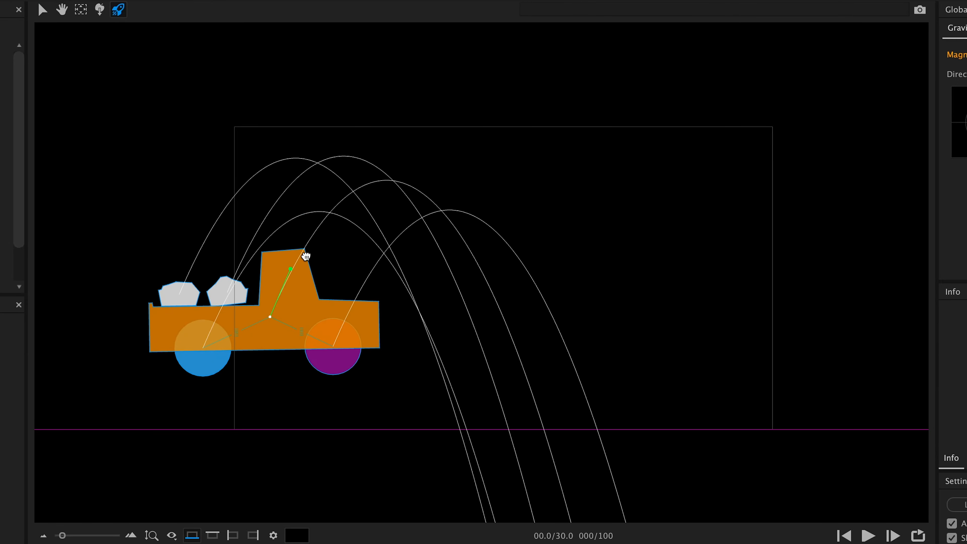
drag(294, 266, 282, 265)
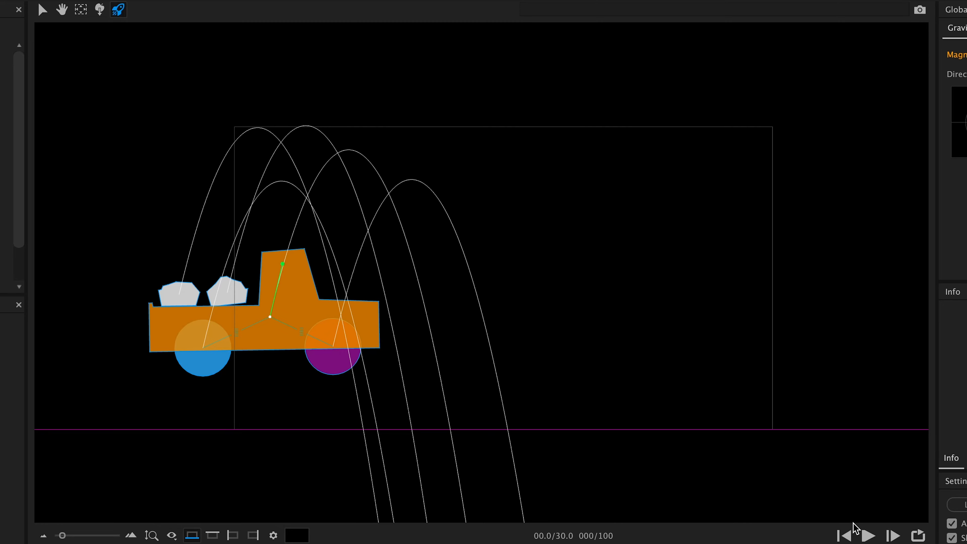
click(866, 535)
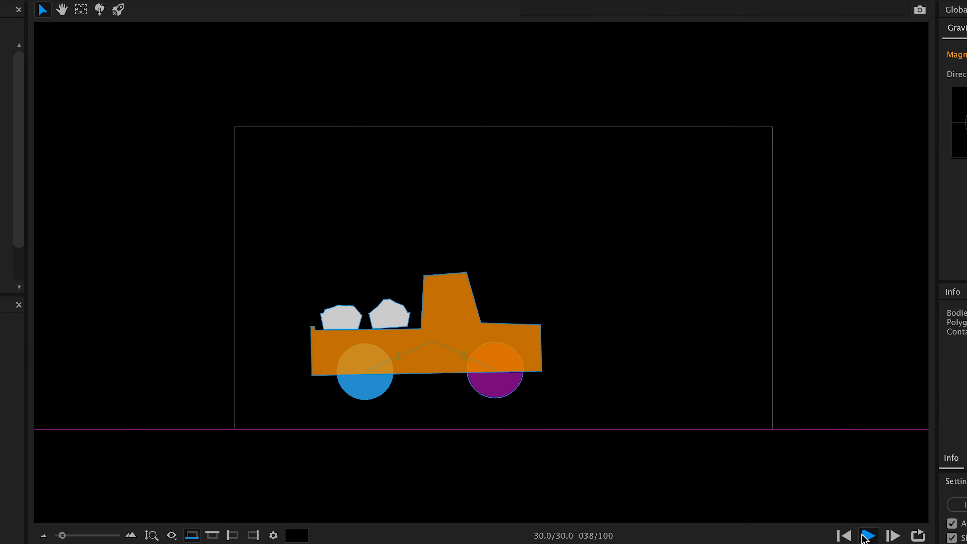
click(846, 537)
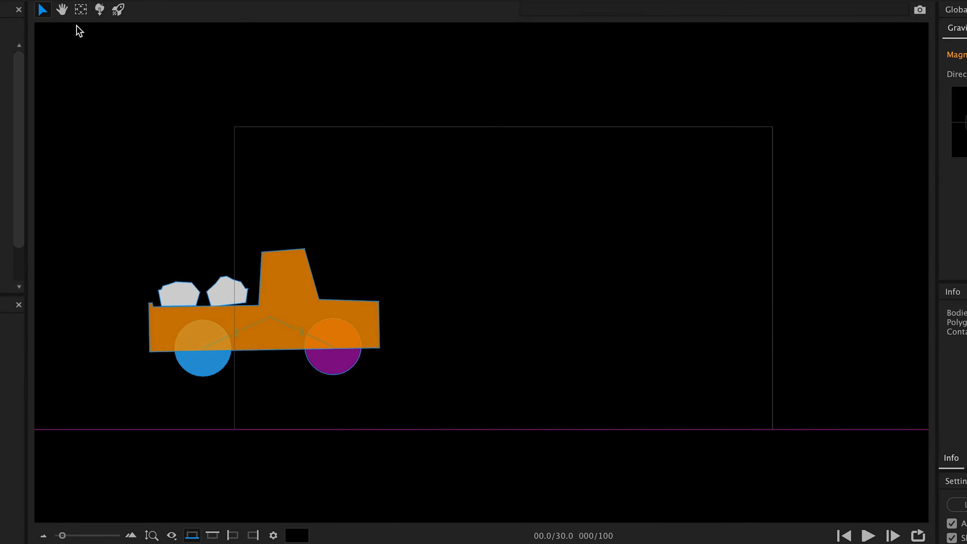
- Reduce the launch velocity of all bodies to magnitude 16.0 at direction 284.2 and preview the jump
click(118, 9)
drag(294, 270, 280, 273)
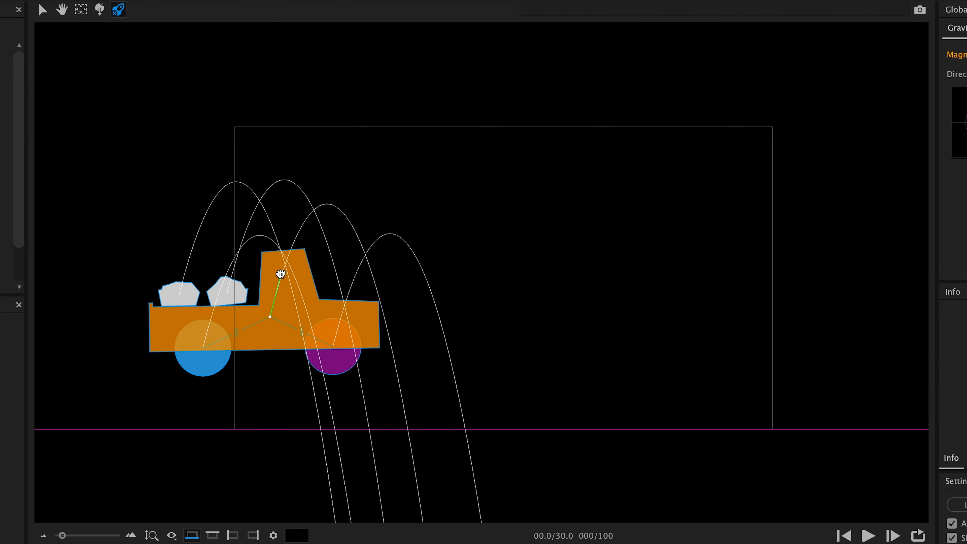
click(869, 536)
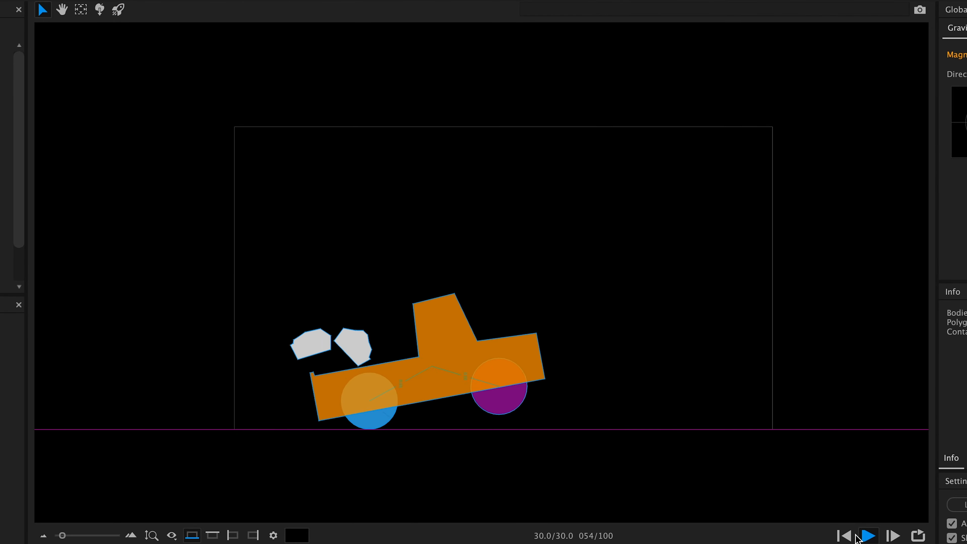
click(845, 536)
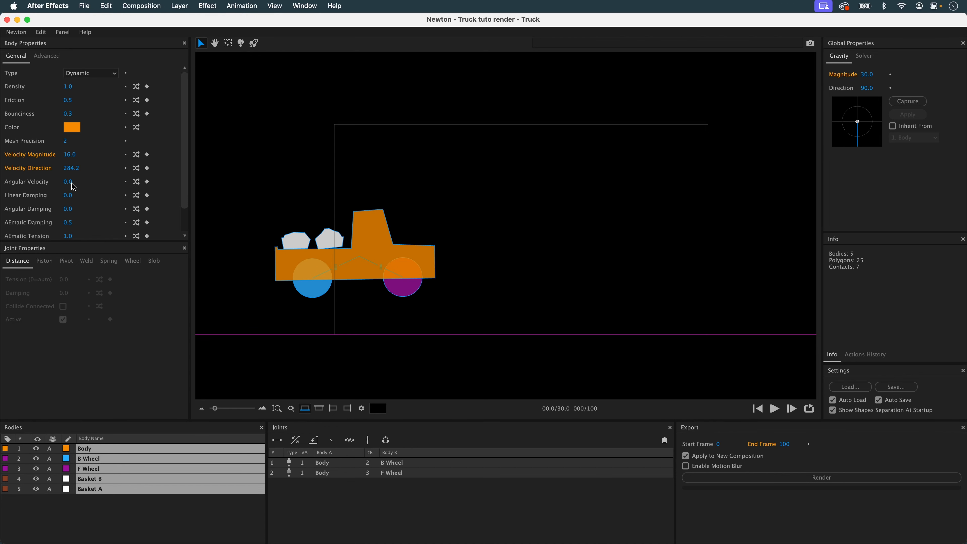
- Try angular velocities of -2.5 and -1 on the selected bodies, playing the simulation
drag(72, 184, 62, 185)
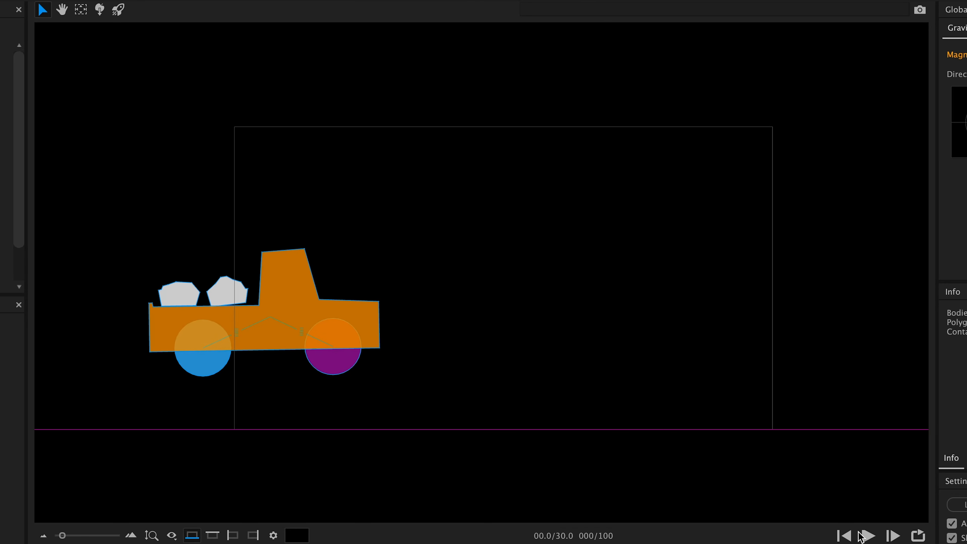
click(862, 536)
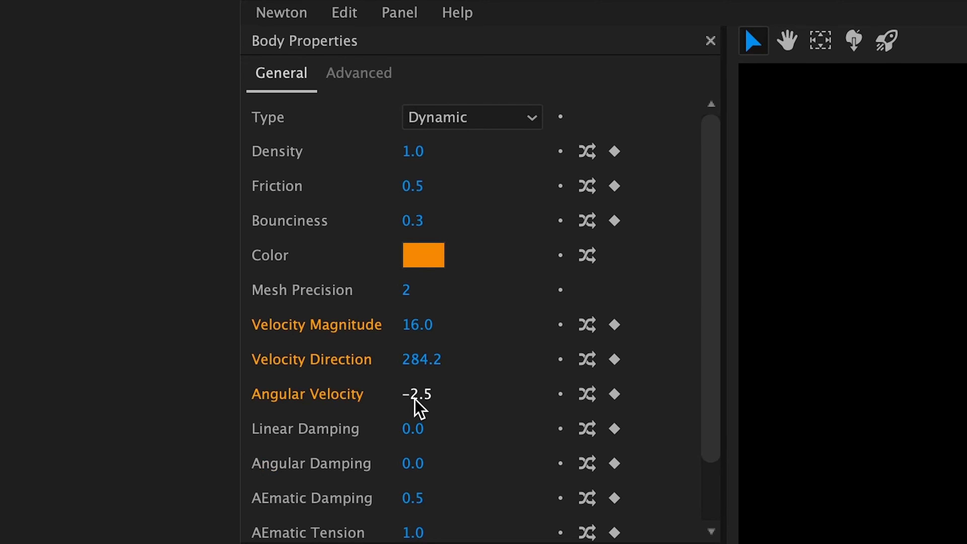
click(418, 409)
text(-1)
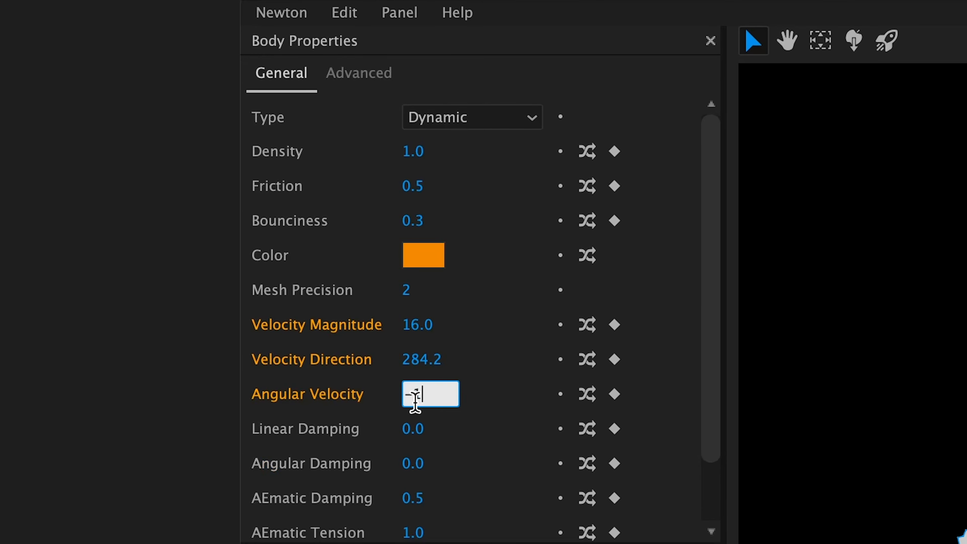
key(Return)
key(space)
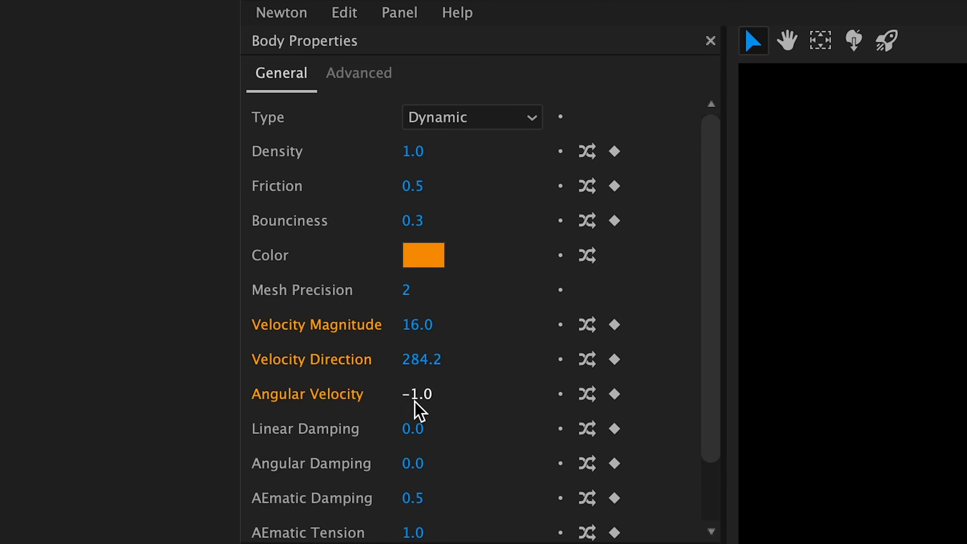
- Set the angular velocity of all bodies to -0.6 and preview the jump again
drag(416, 401, 420, 401)
key(space)
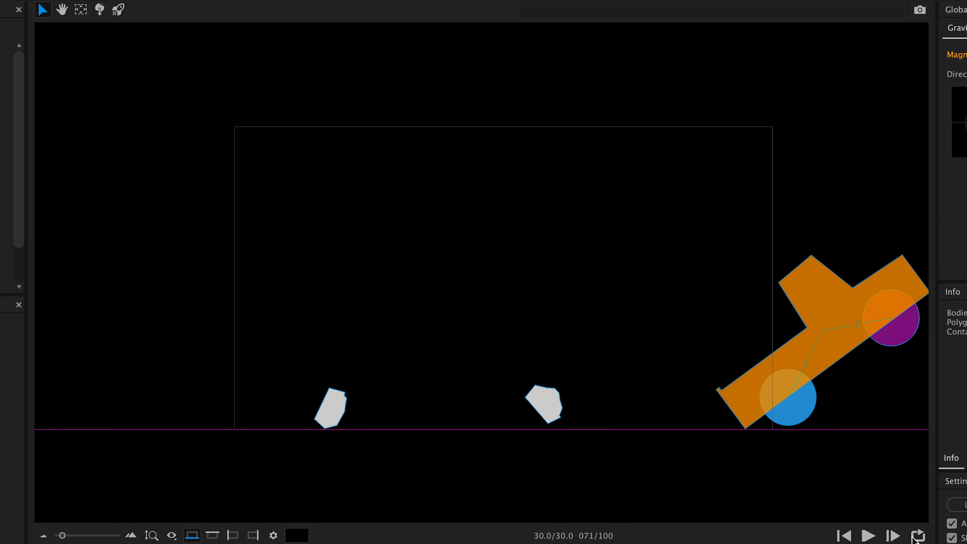
click(845, 536)
click(867, 536)
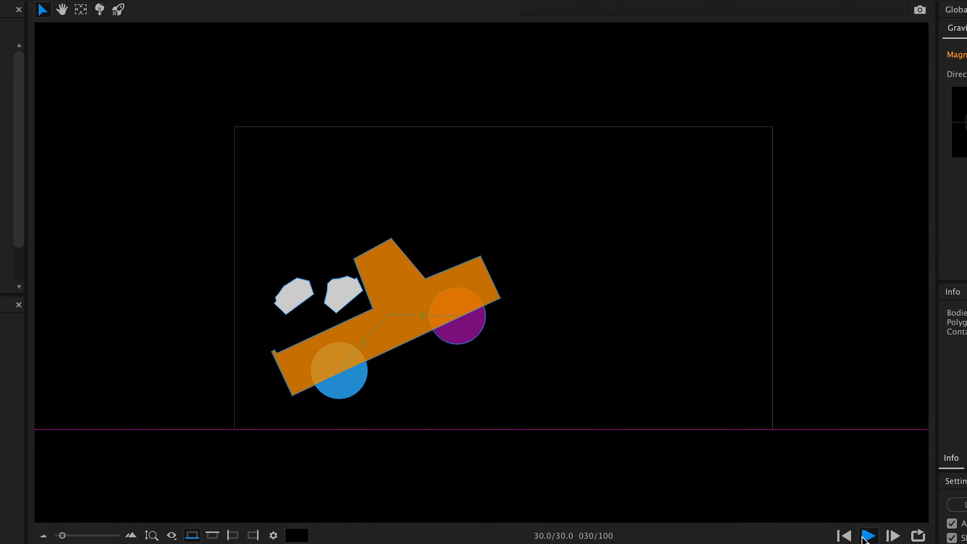
click(844, 536)
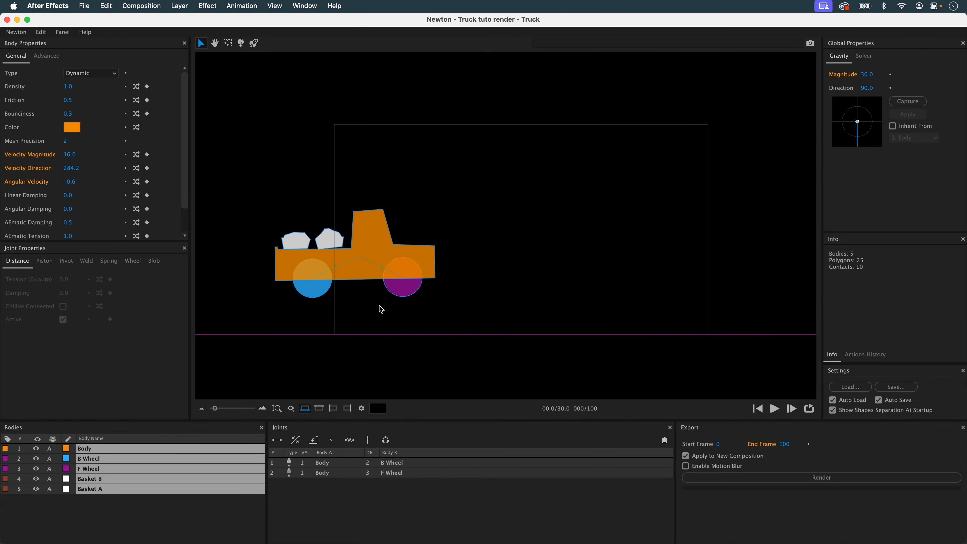
- Show the motor speed keyframes of the Body to B Wheel joint and play the simulation to find the landing frame
click(394, 308)
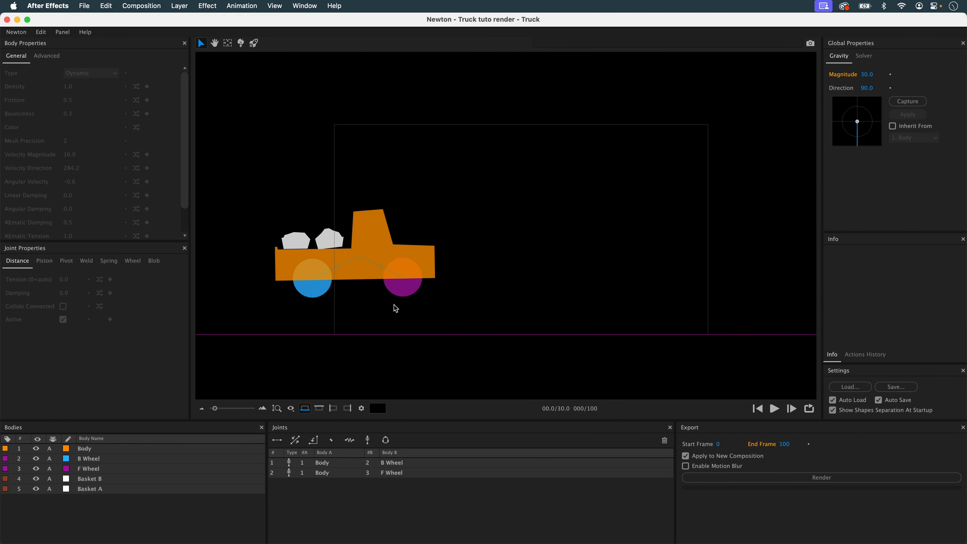
click(335, 463)
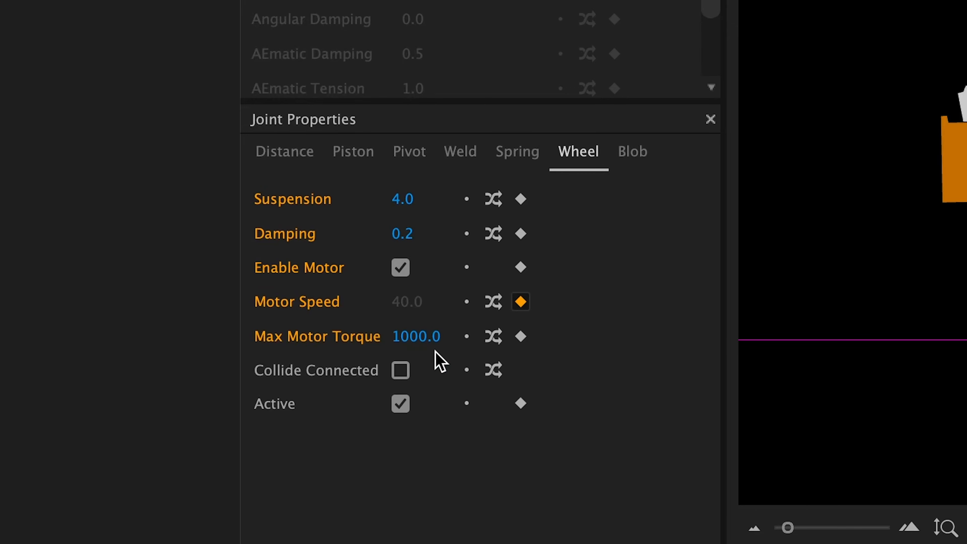
click(521, 303)
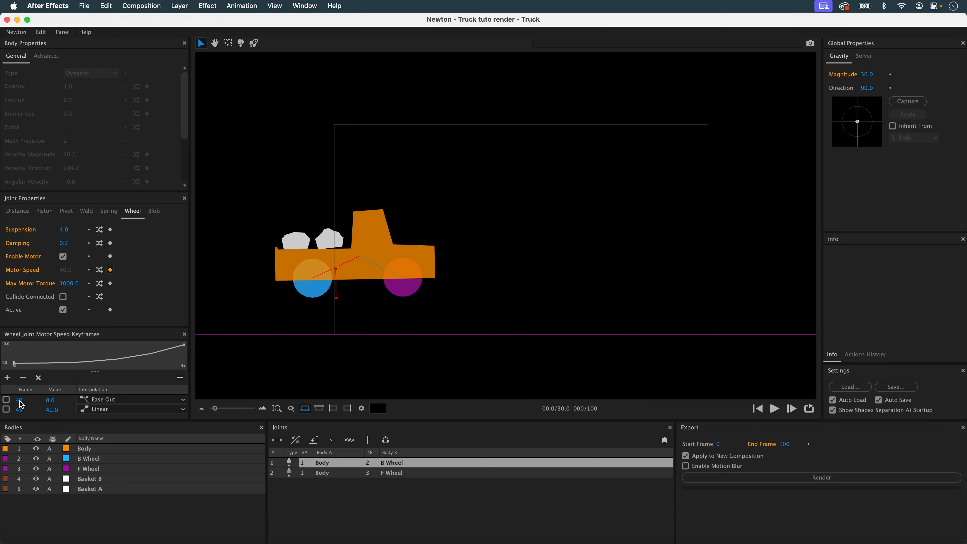
click(777, 412)
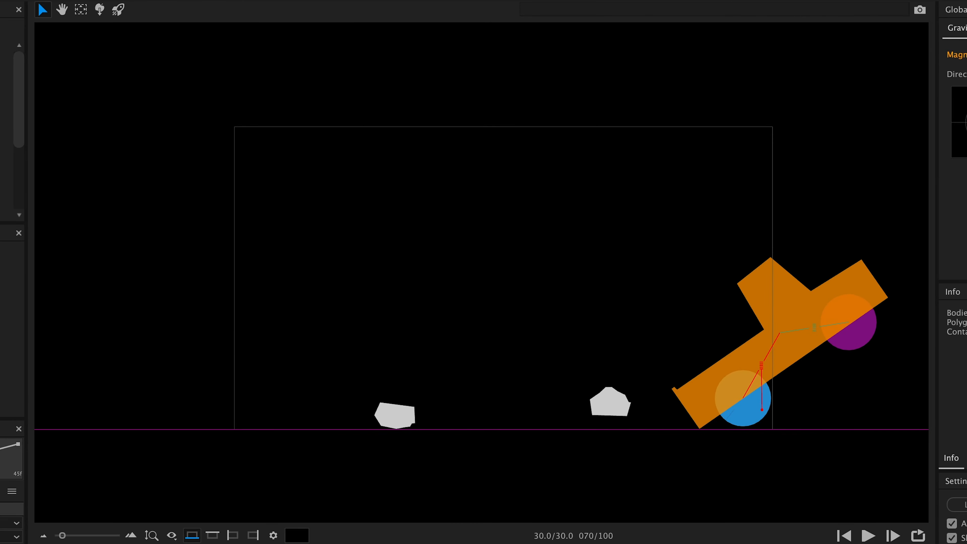
- Retime the B Wheel joint's motor speed keyframes so speed 0 is at frame 65 and speed 40 at frame 70
double_click(290, 377)
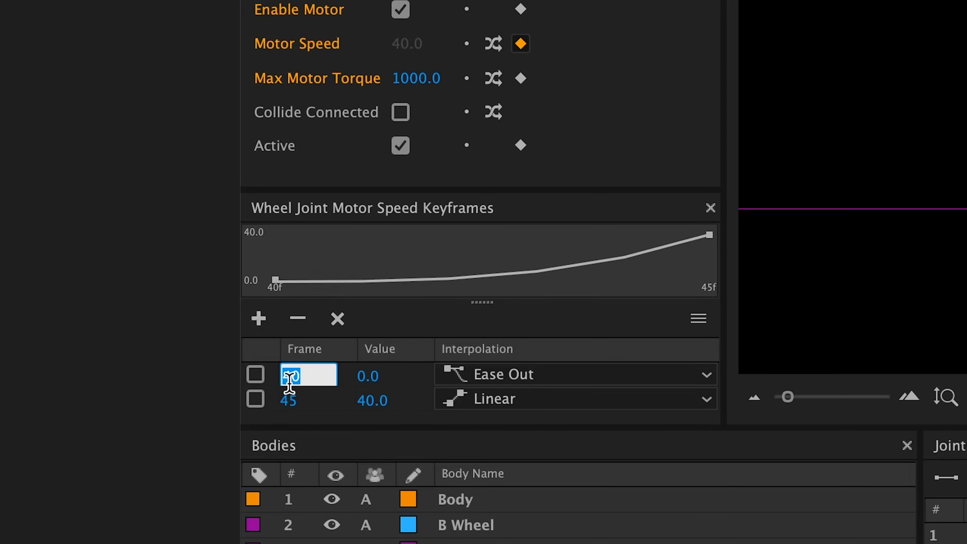
text(65)
key(Return)
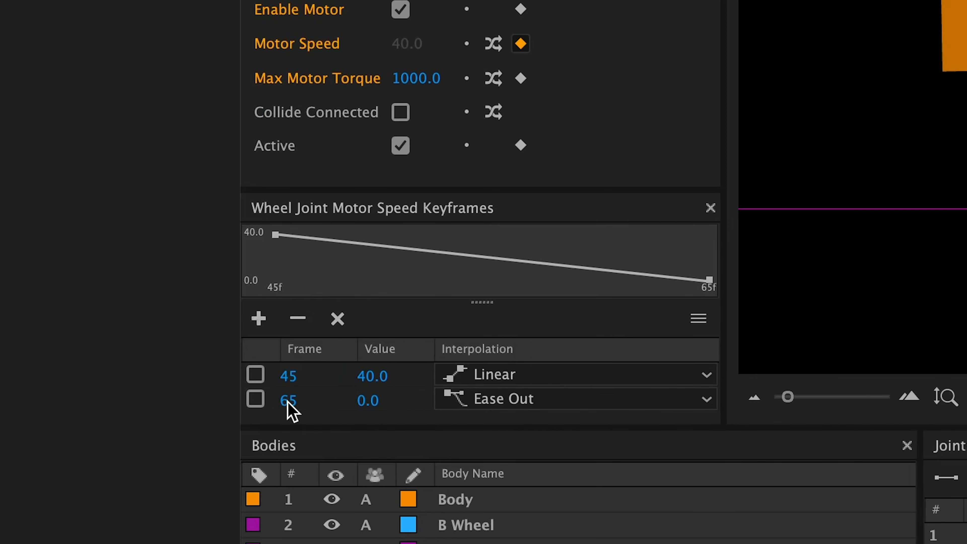
double_click(288, 376)
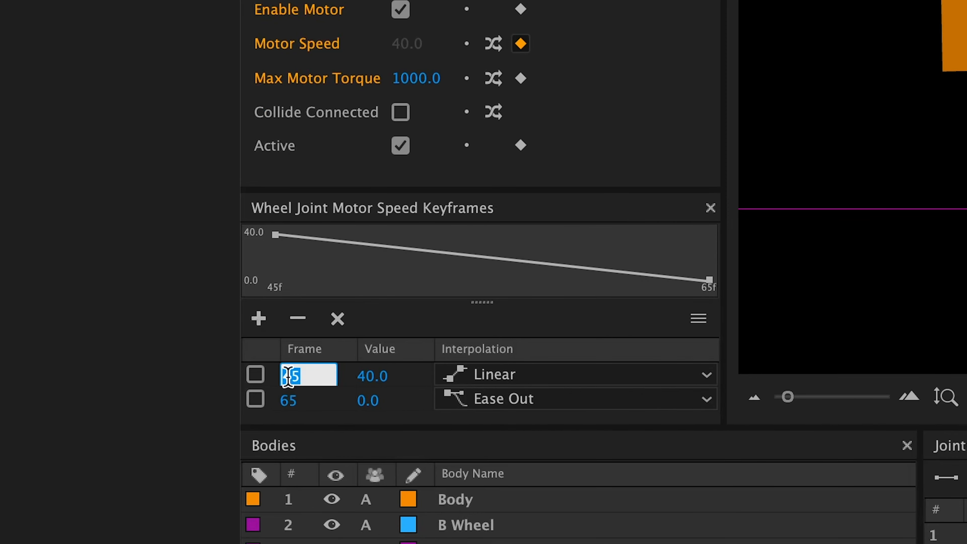
key(Return)
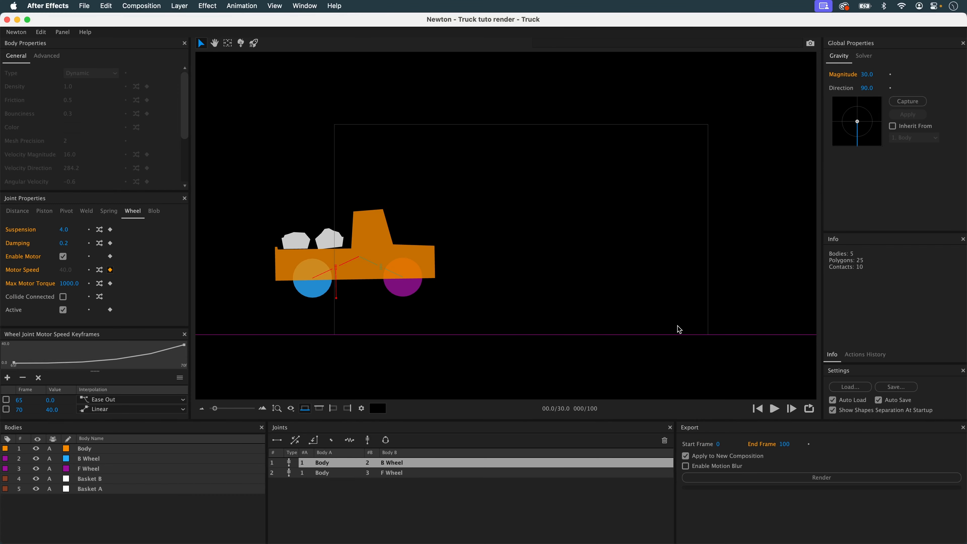
- Preview the simulation with the retimed wheel motor and view a wider area around the frame
click(775, 409)
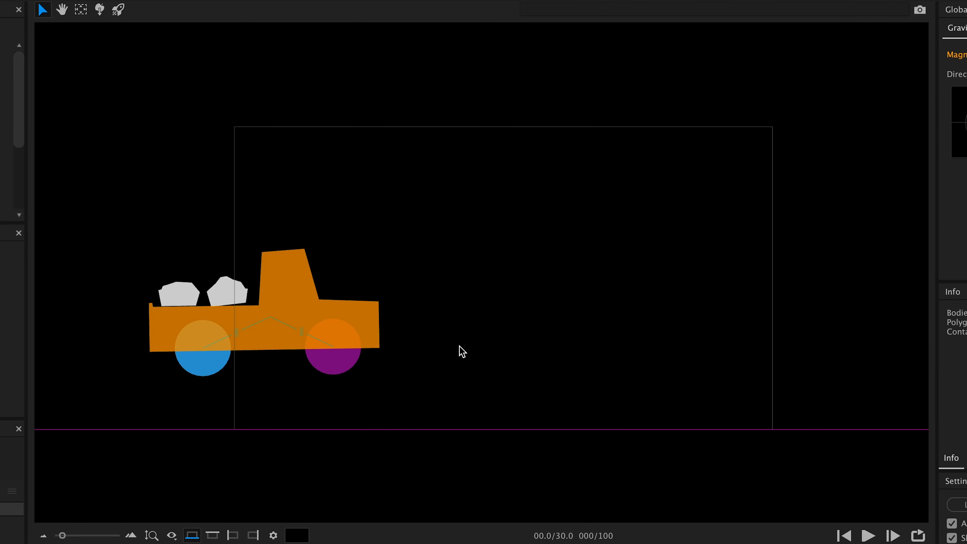
scroll(459, 346, down, 5)
scroll(459, 346, up, 1)
scroll(459, 346, down, 1)
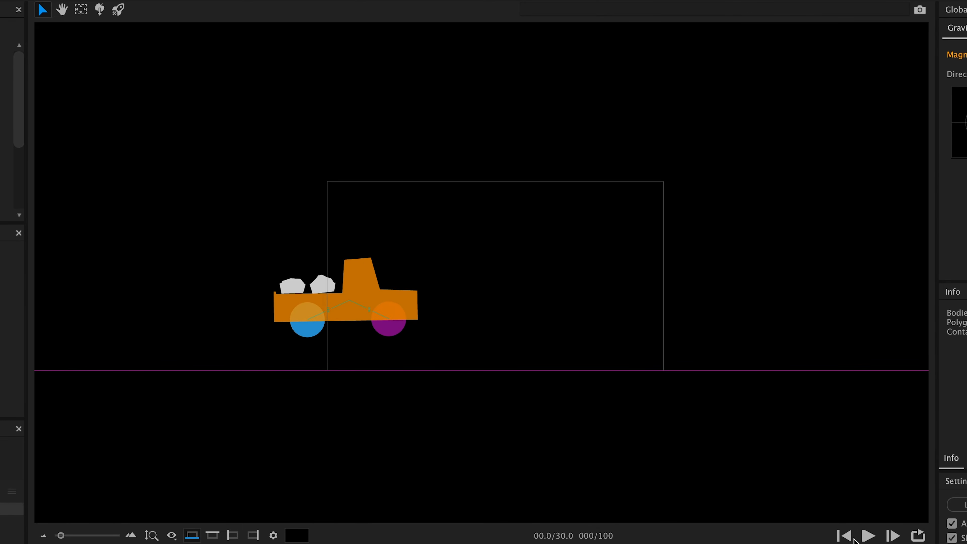
- Replay the simulation to find the frame at which the wheel motor should stop
click(868, 536)
click(861, 539)
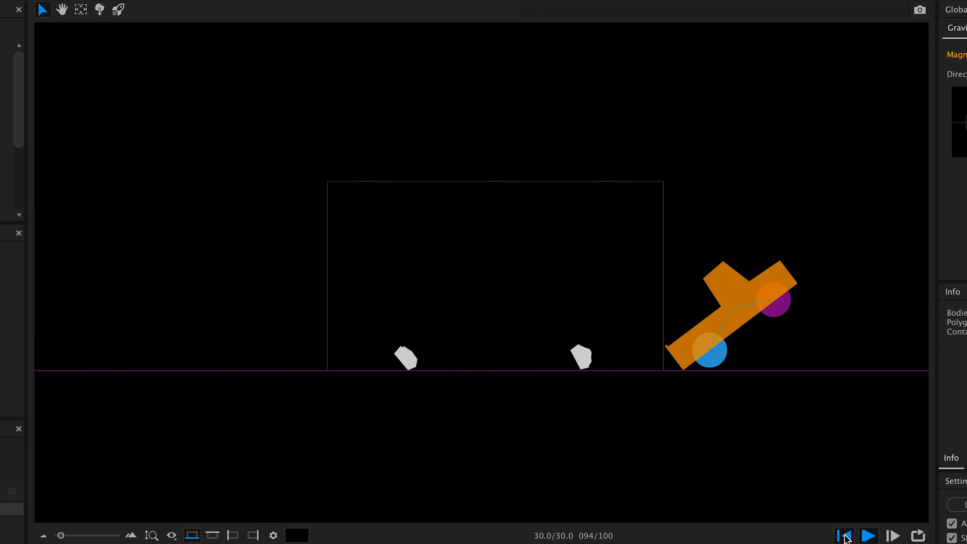
click(869, 536)
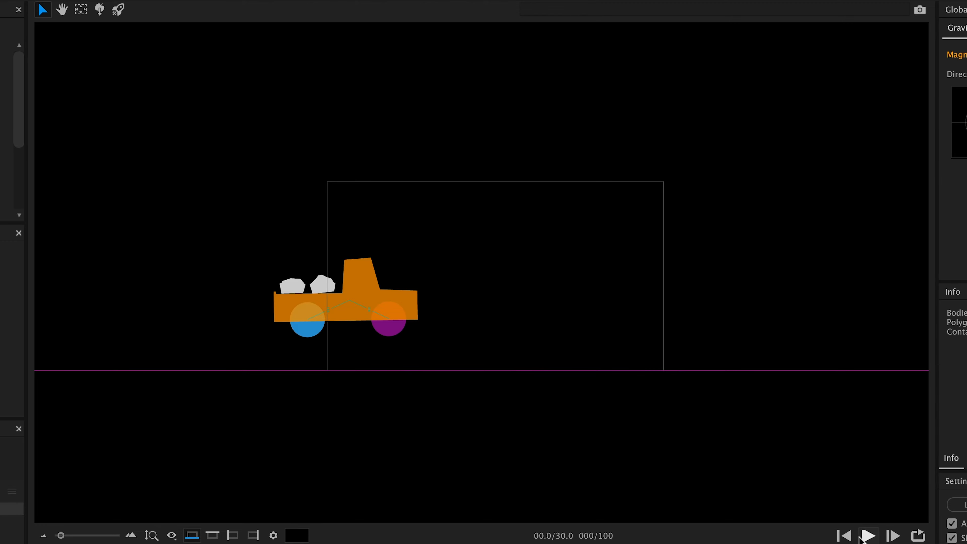
click(863, 538)
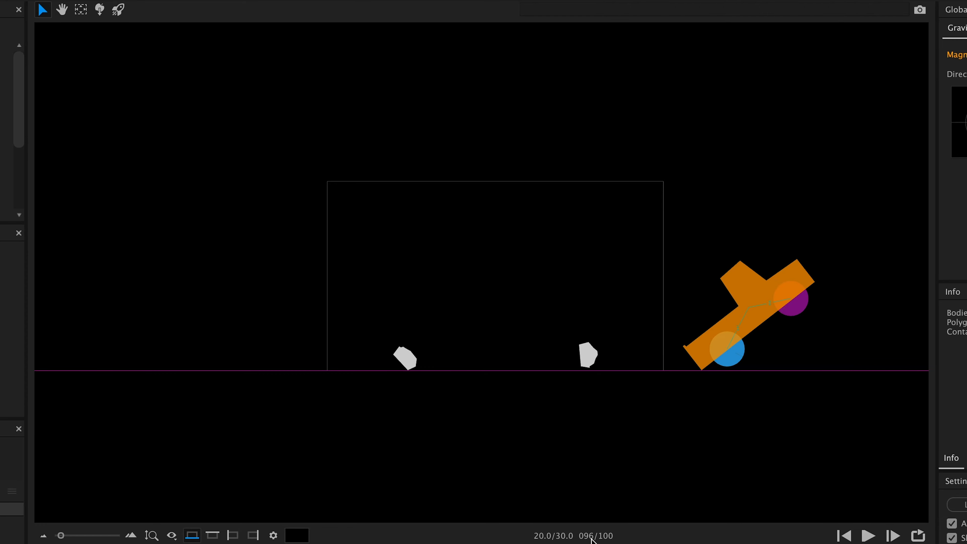
click(842, 536)
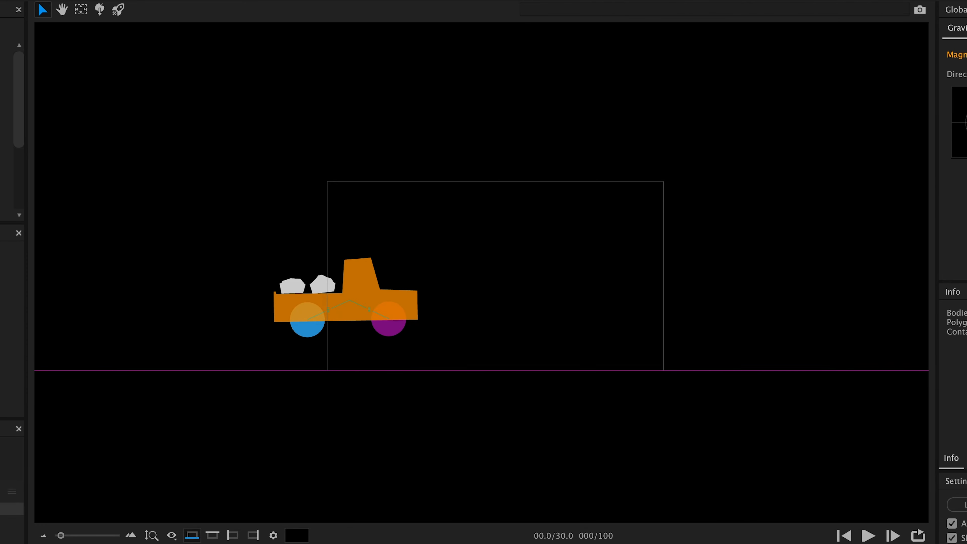
- Add a B Wheel joint motor speed keyframe of 0 at frame 95 and set the frame 70 keyframe's interpolation to Hold
click(328, 310)
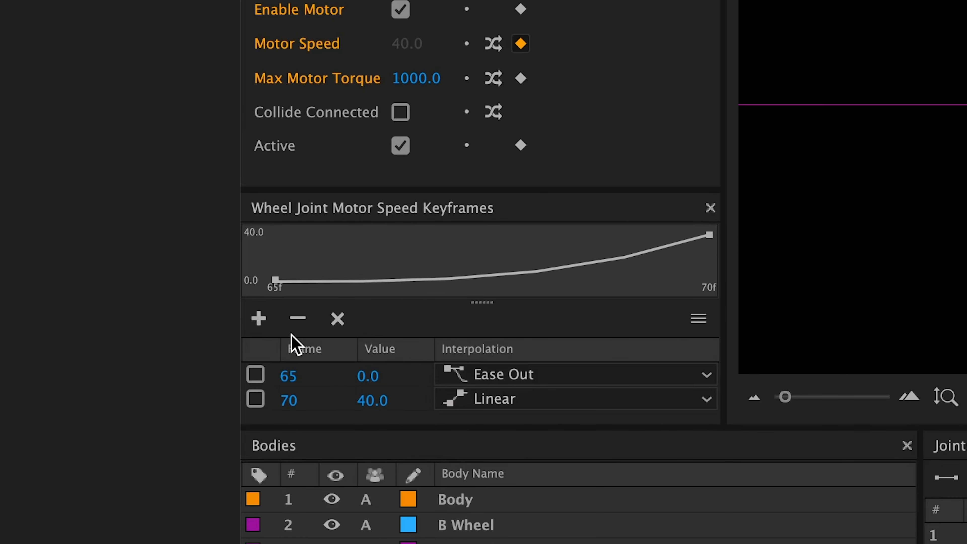
click(259, 318)
scroll(701, 392, down, 1)
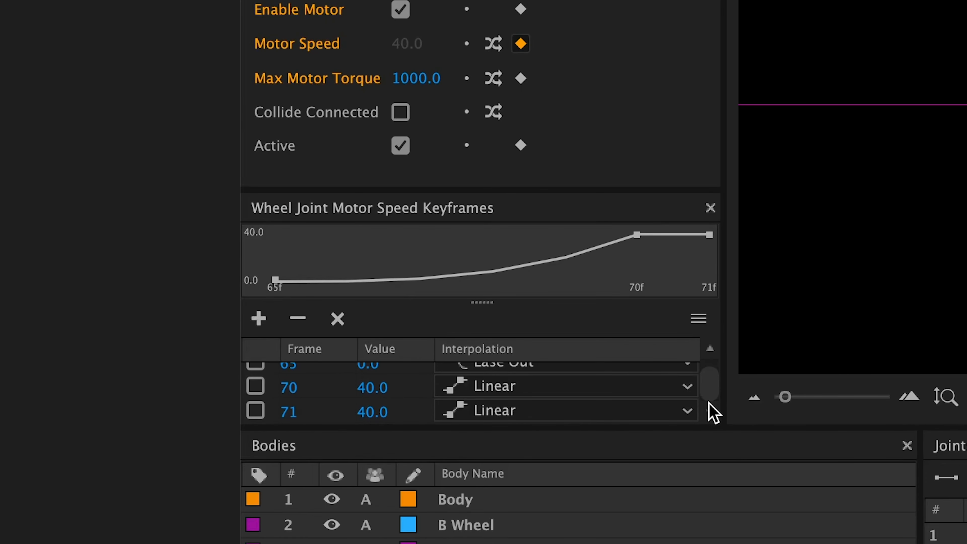
double_click(286, 416)
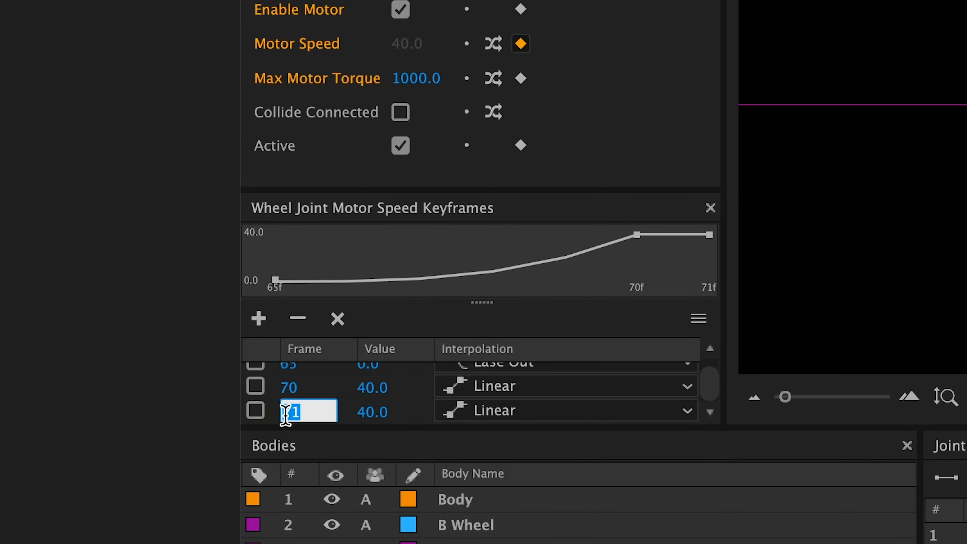
text(95)
key(Return)
double_click(377, 413)
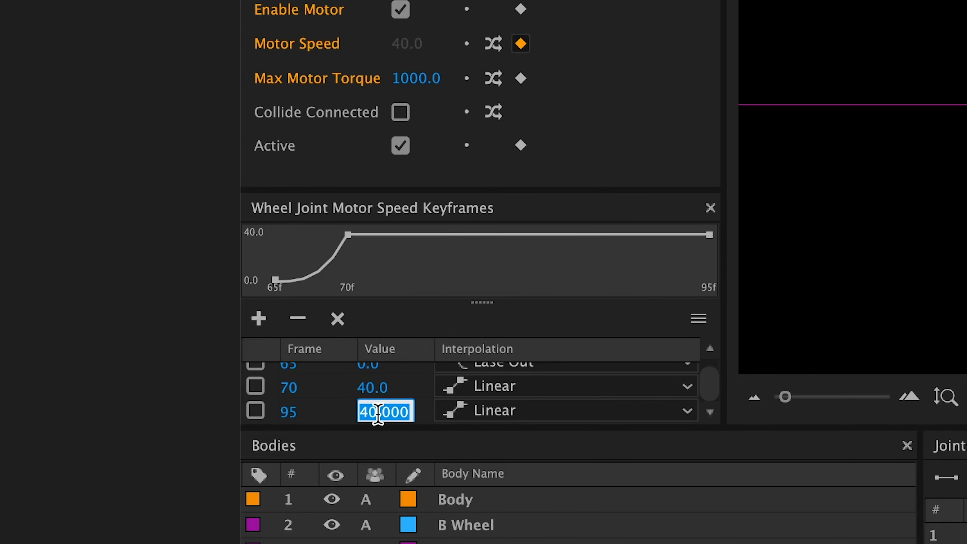
text(0)
key(Return)
click(611, 387)
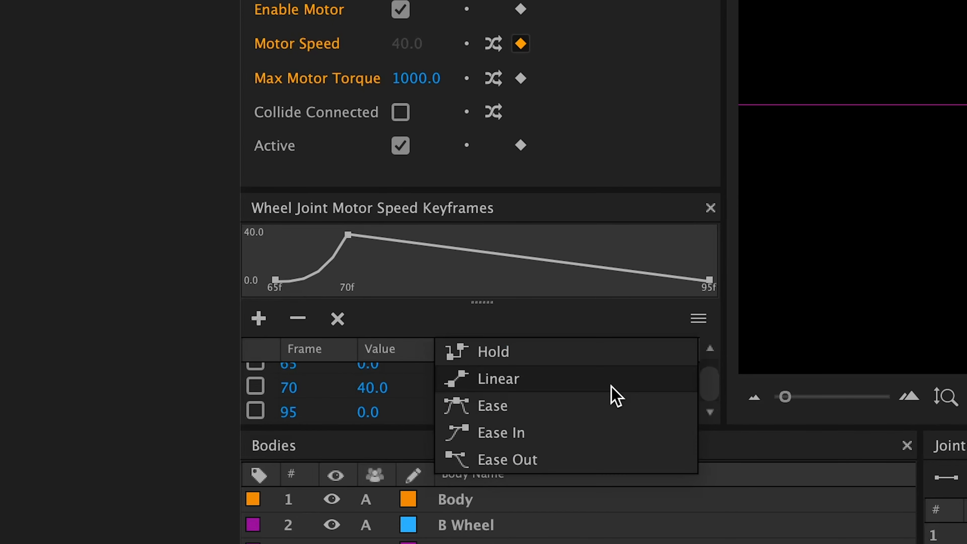
click(603, 359)
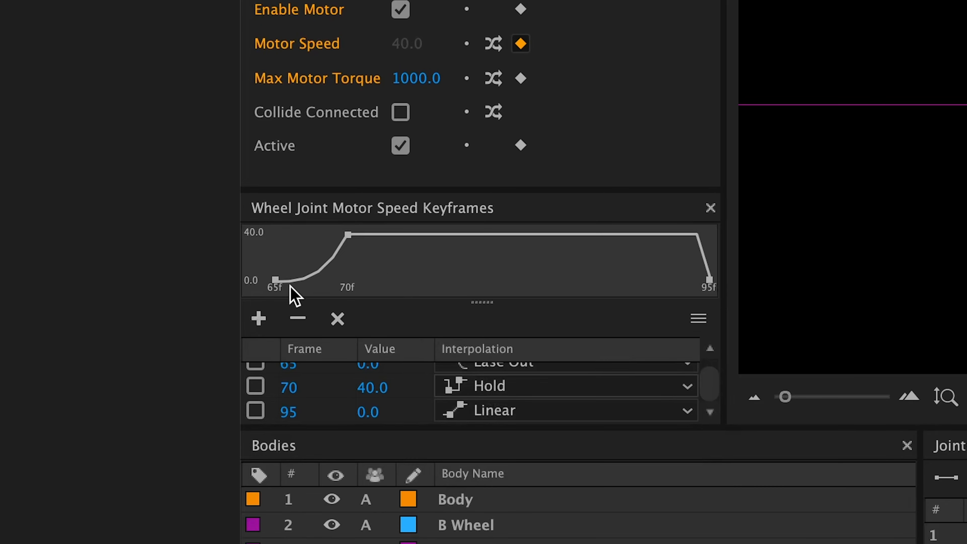
mouse_move(348, 237)
- Set the export end frame to 150
click(584, 345)
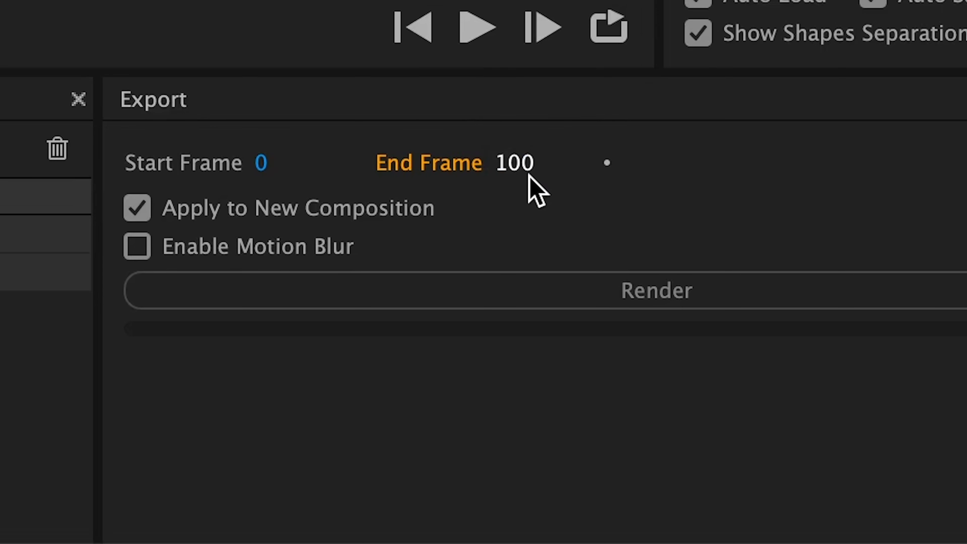
click(786, 444)
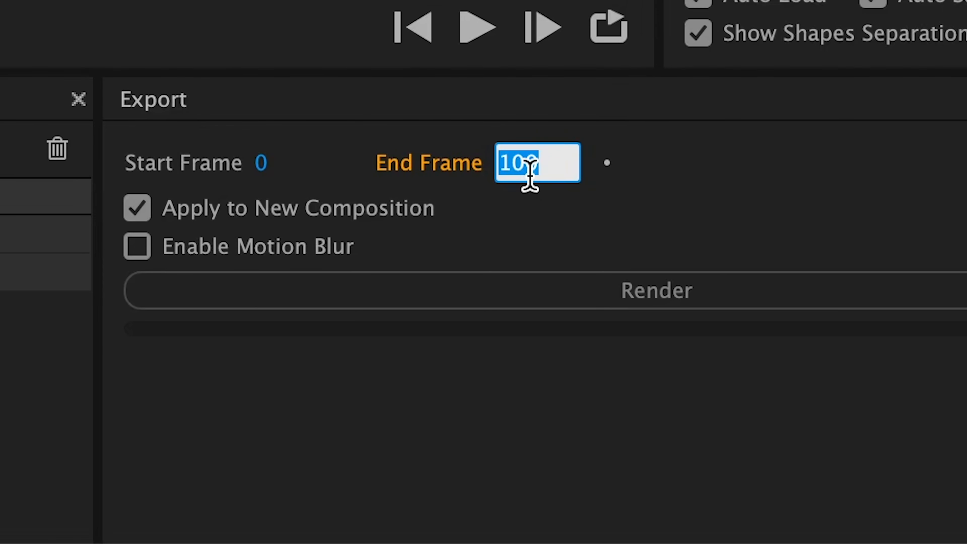
text(1)
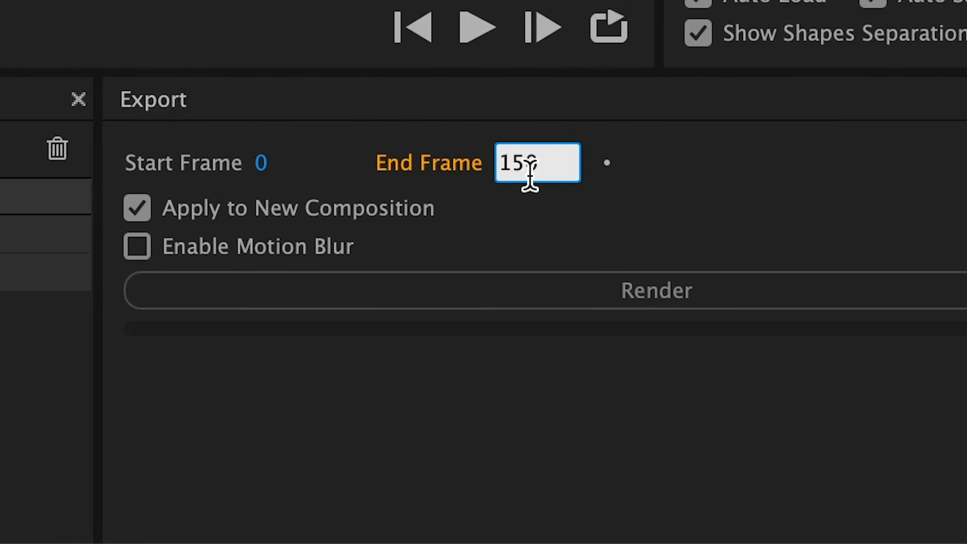
key(Return)
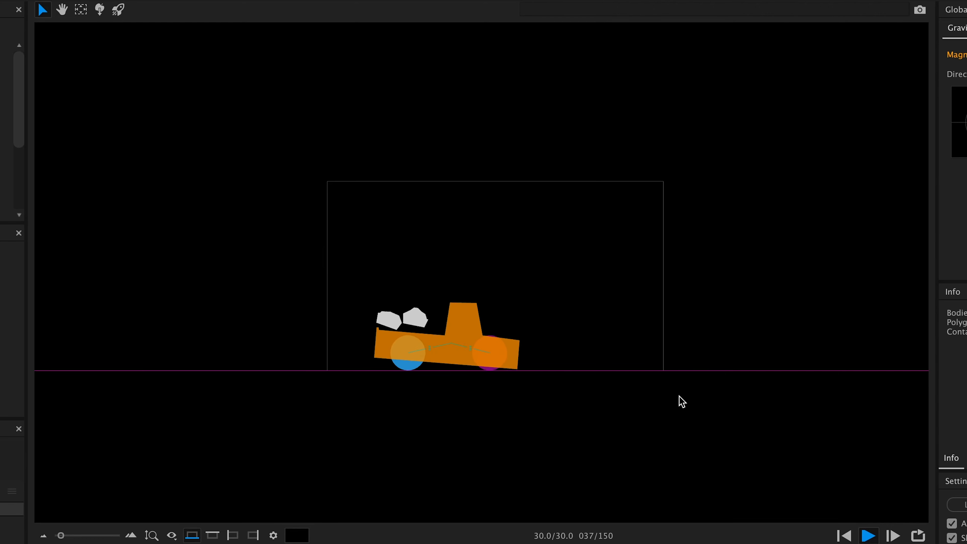
- Preview the extended simulation with more space visible ahead of the truck
drag(682, 402, 522, 393)
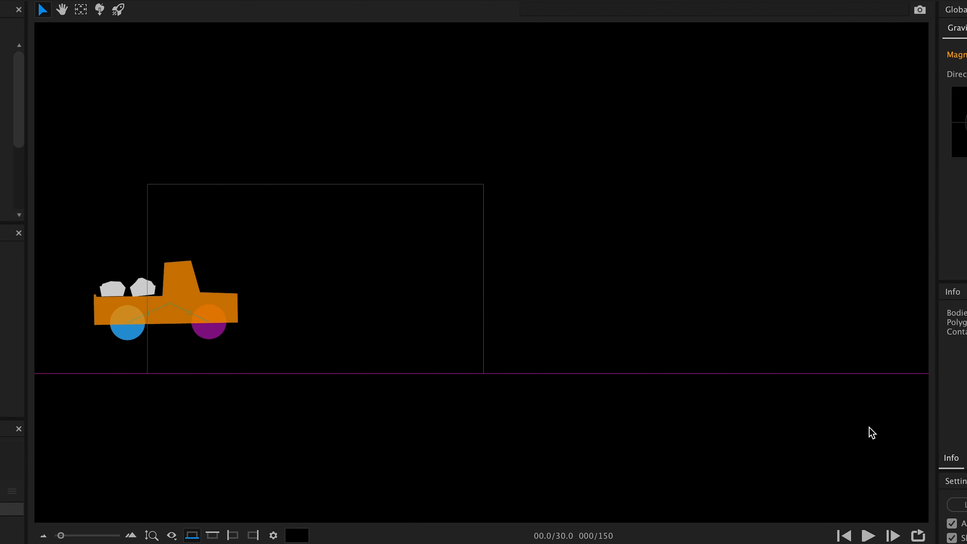
scroll(824, 484, right, 3)
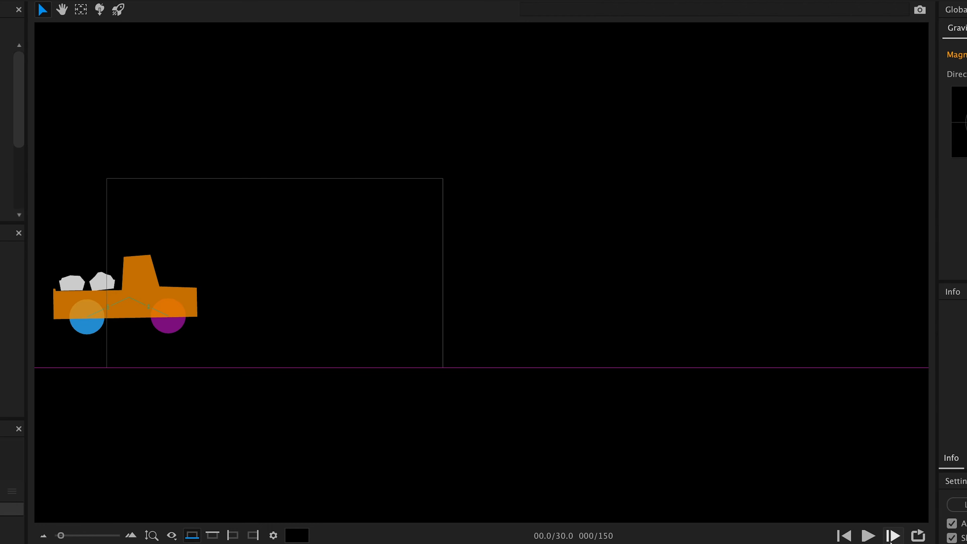
click(868, 536)
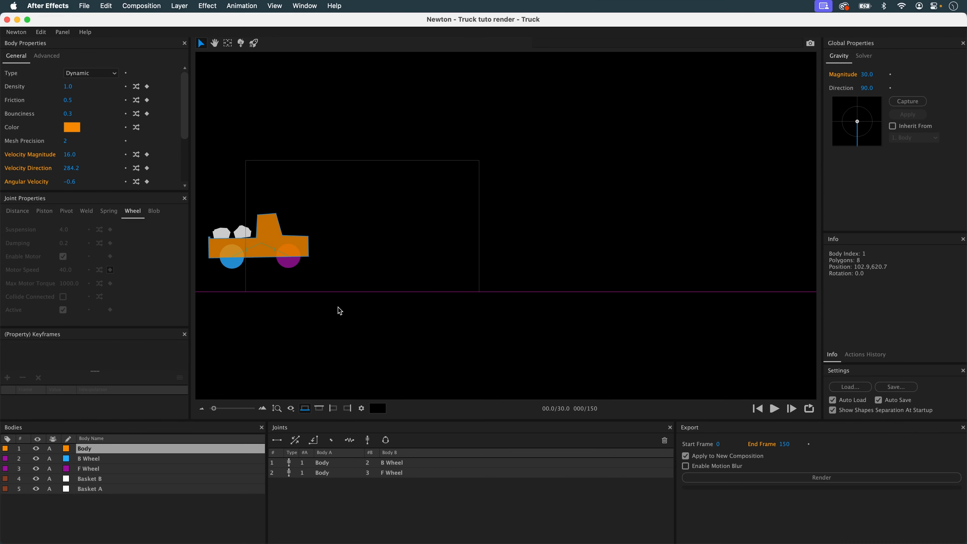
- Extend the export end frame to 250
click(330, 462)
click(331, 472)
click(331, 462)
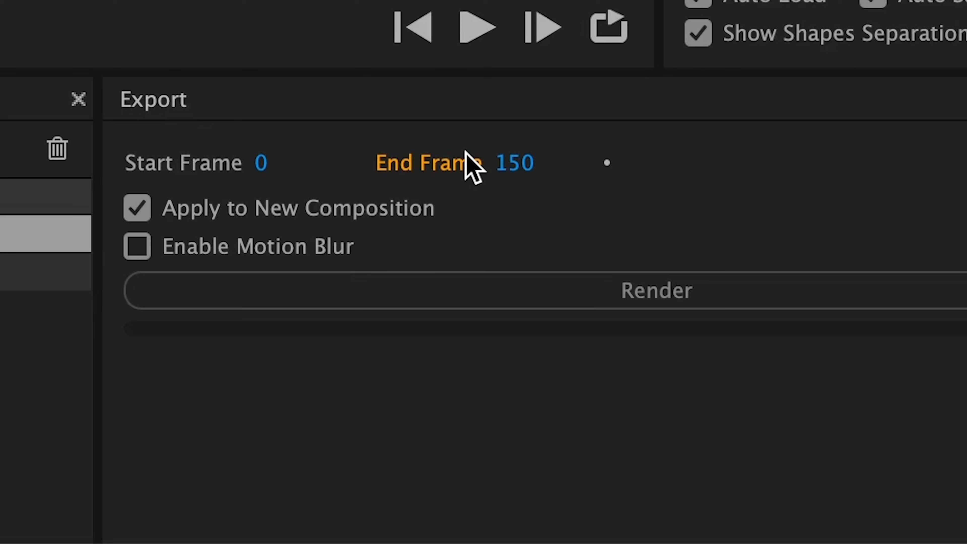
click(515, 163)
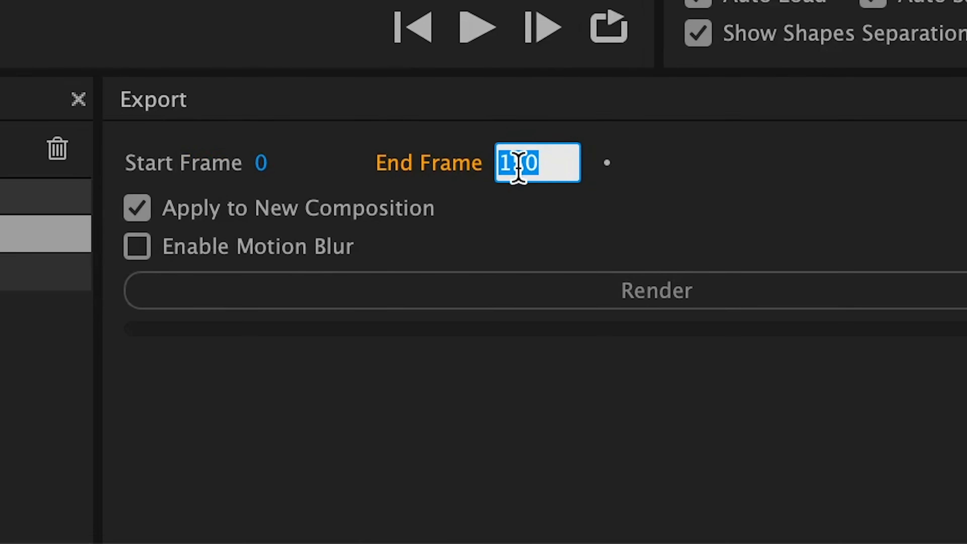
text(250)
key(Return)
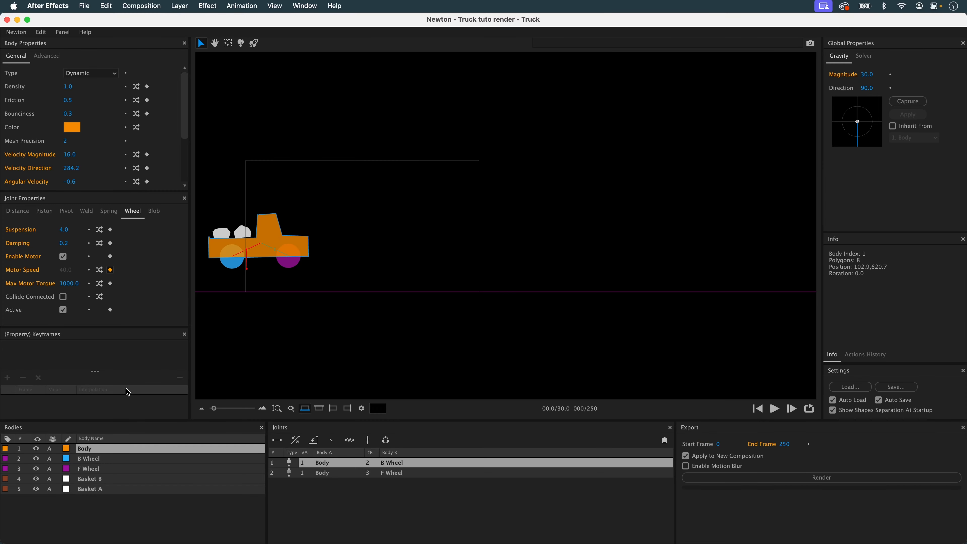
- Show the Body to B Wheel joint's motor speed keyframes and add a keyframe of 0 at frame 110
click(329, 474)
click(337, 464)
click(521, 175)
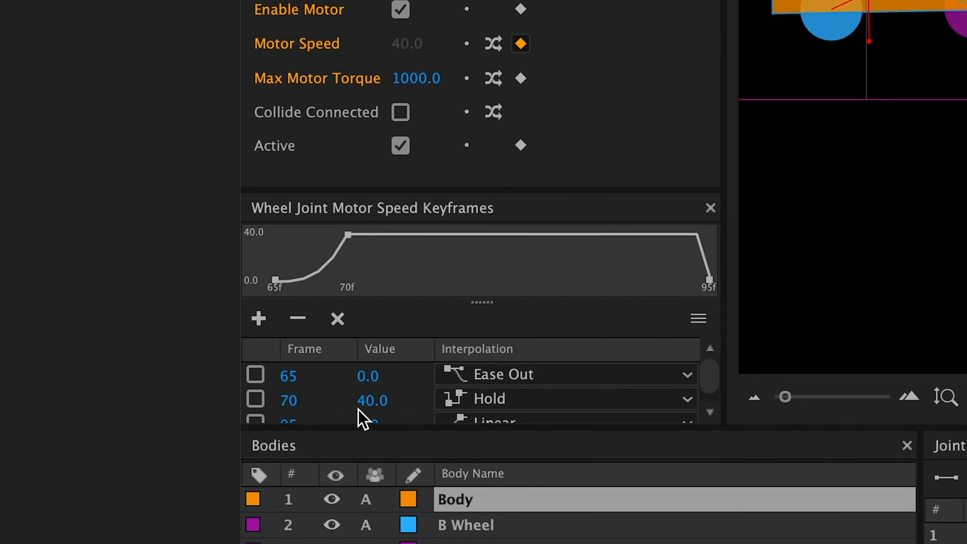
click(712, 412)
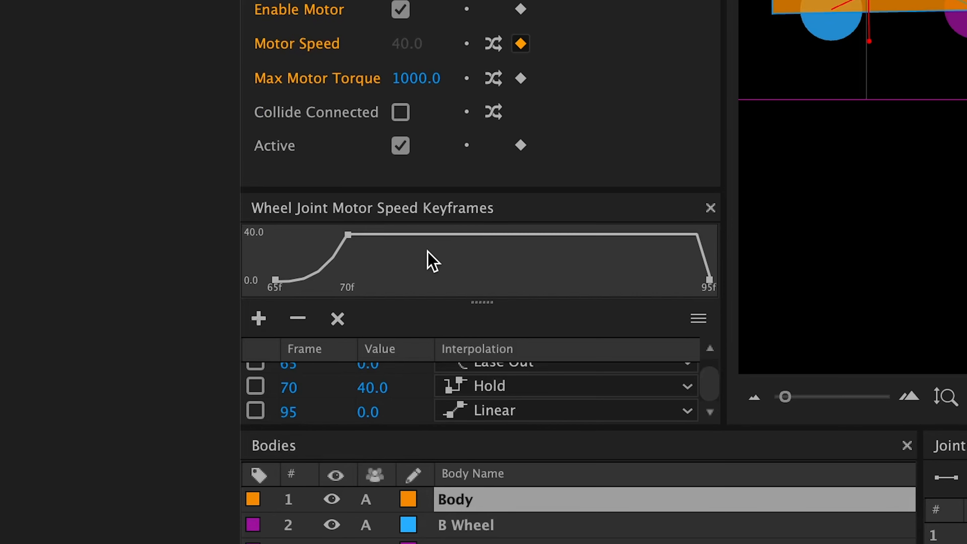
click(256, 317)
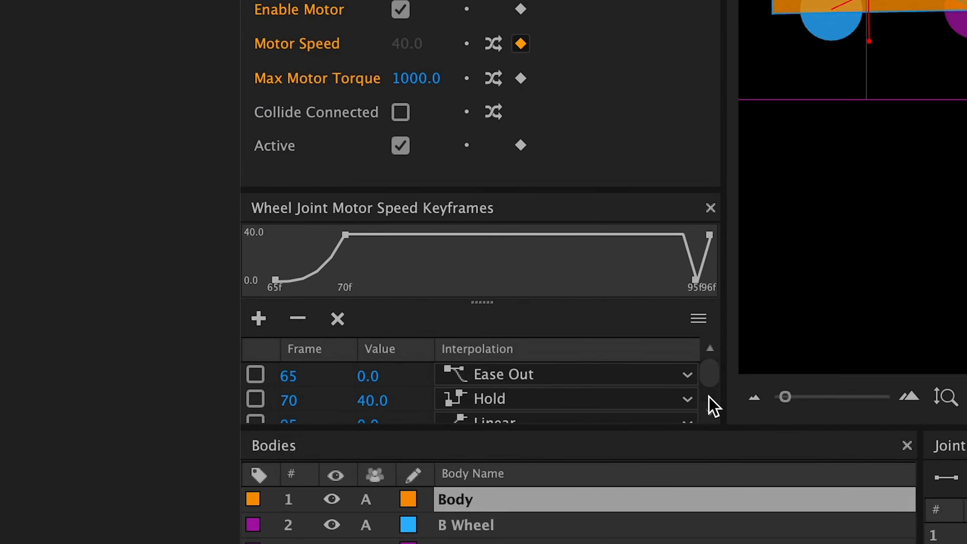
scroll(711, 406, down, 3)
double_click(286, 413)
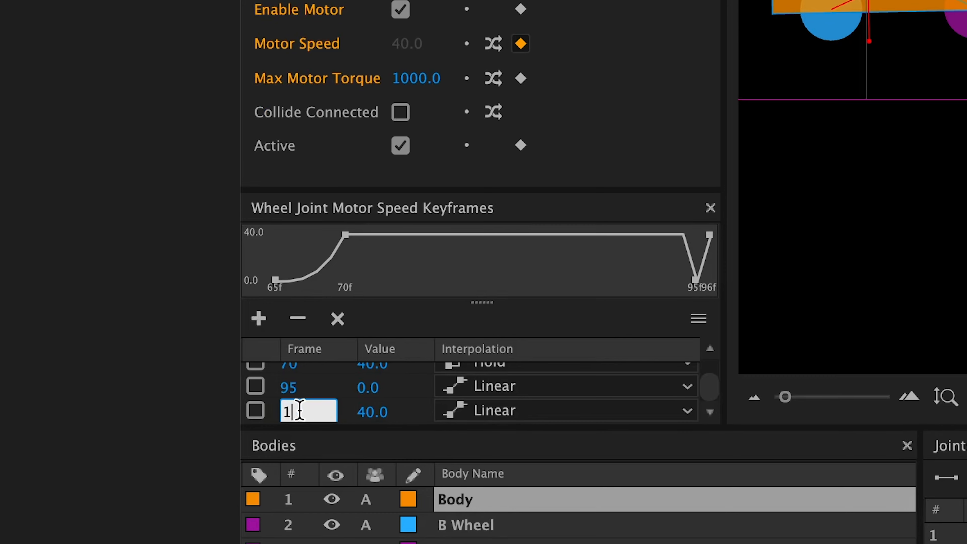
key(Return)
double_click(368, 412)
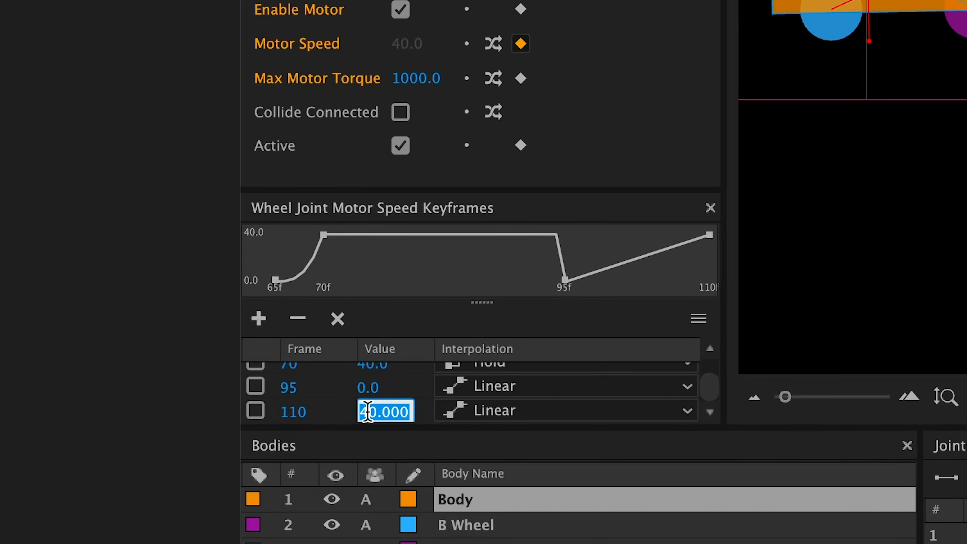
text(0)
key(Return)
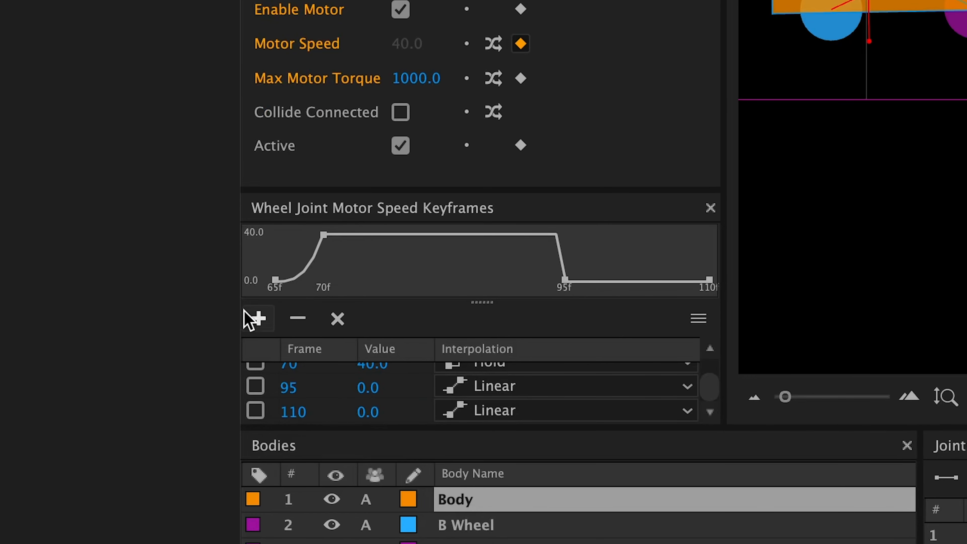
- Add a motor speed keyframe of -20 at frame 115 and preview the truck reversing
click(259, 319)
scroll(285, 409, down, 2)
double_click(294, 412)
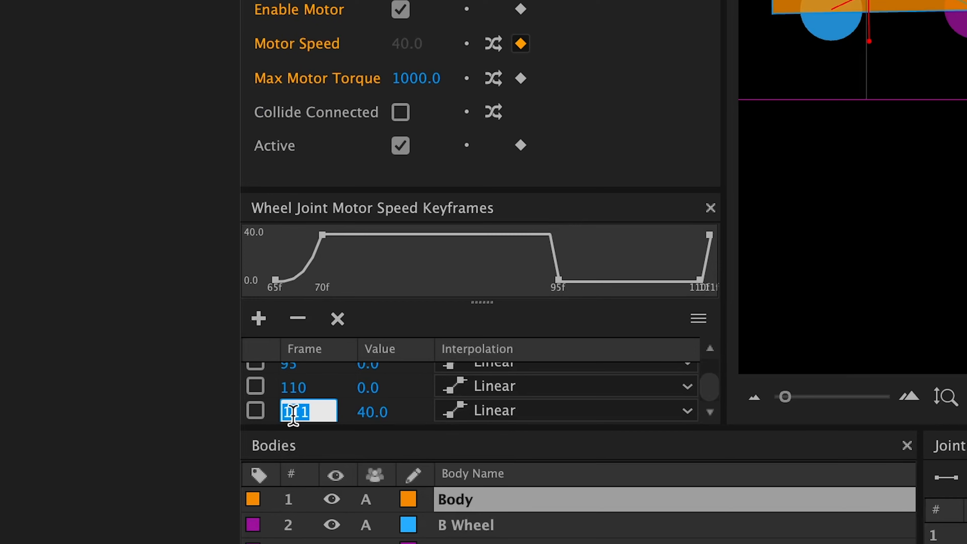
text(115)
key(Return)
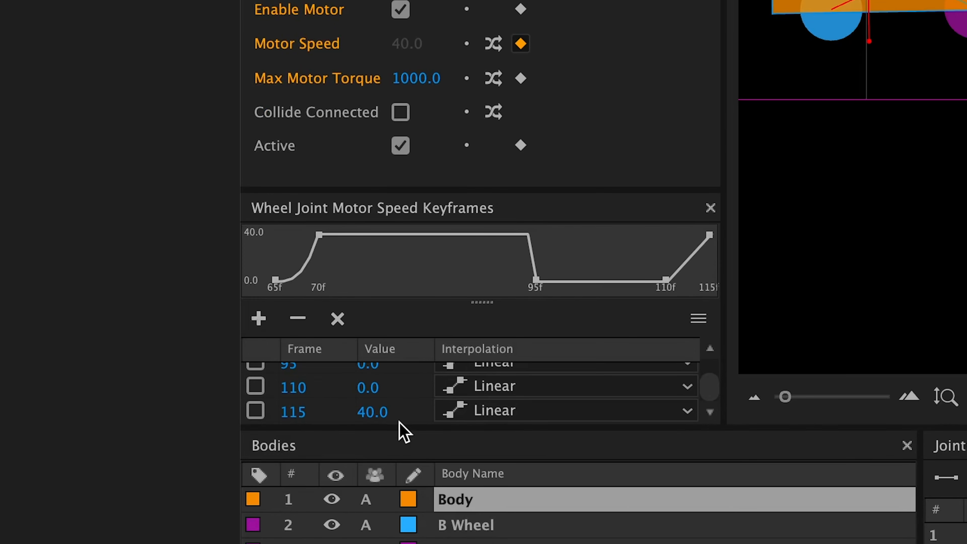
double_click(373, 418)
text(-40)
key(Return)
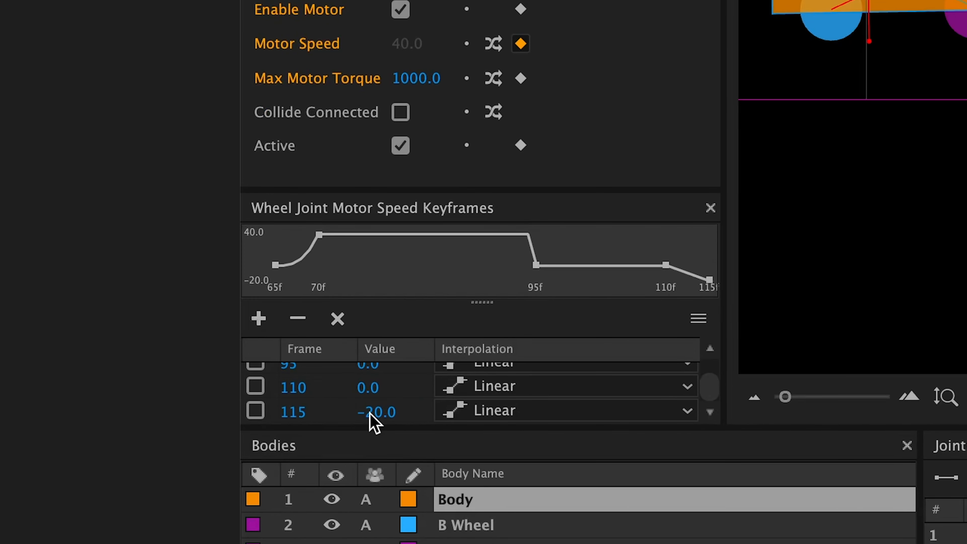
key(space)
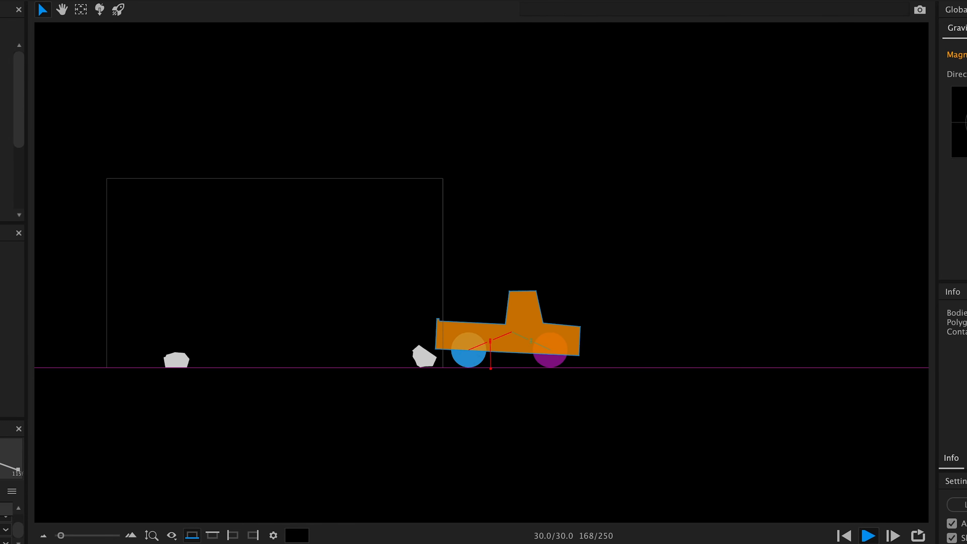
key(space)
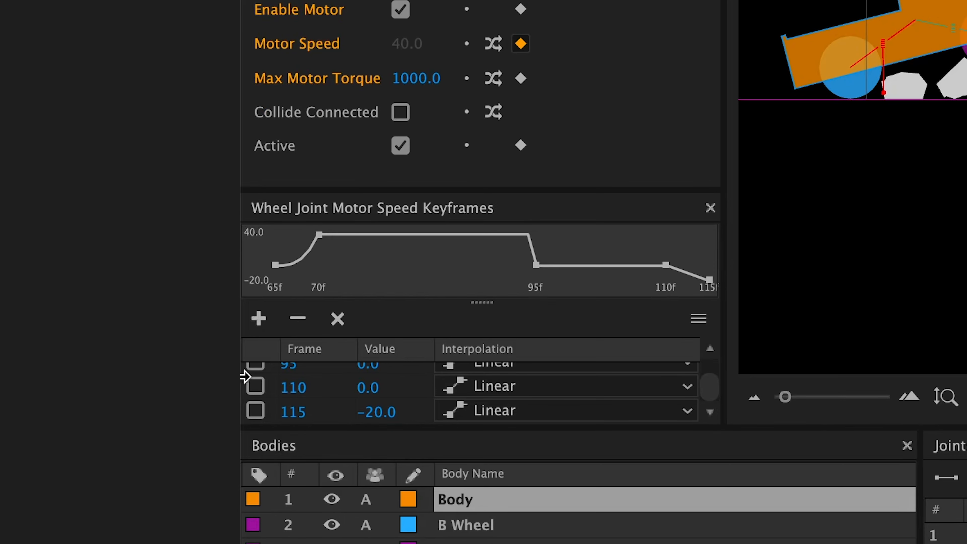
- Add another motor speed keyframe with a value of 0 at frame 200
click(259, 319)
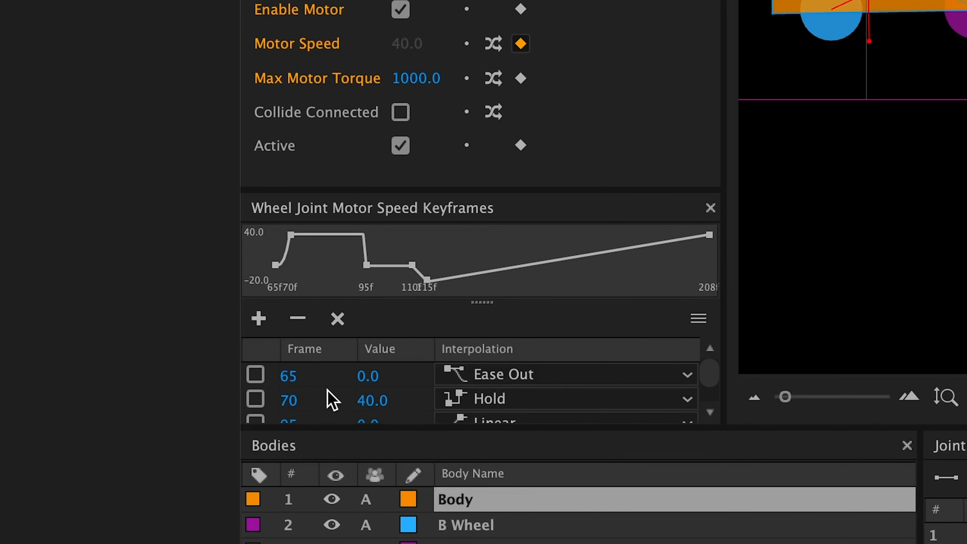
drag(710, 376, 714, 397)
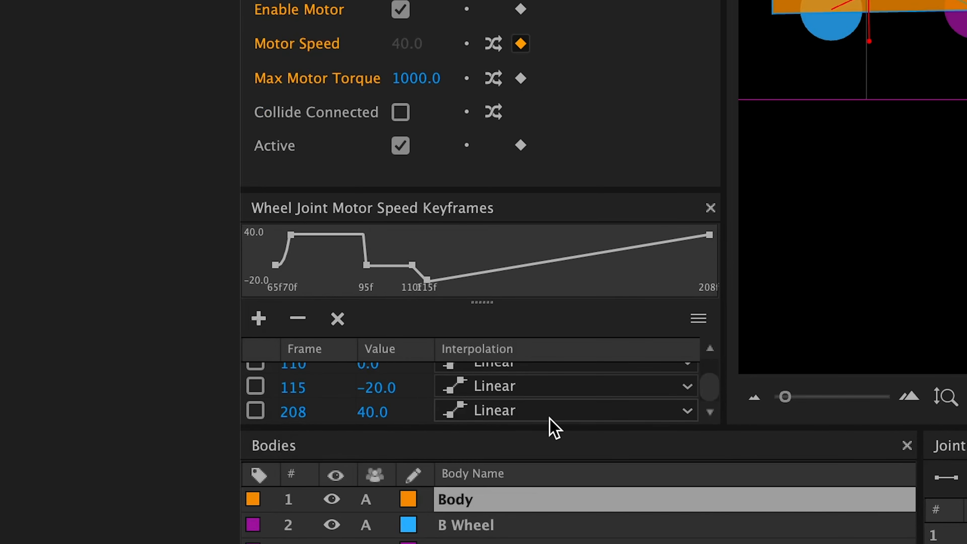
double_click(304, 412)
text(20)
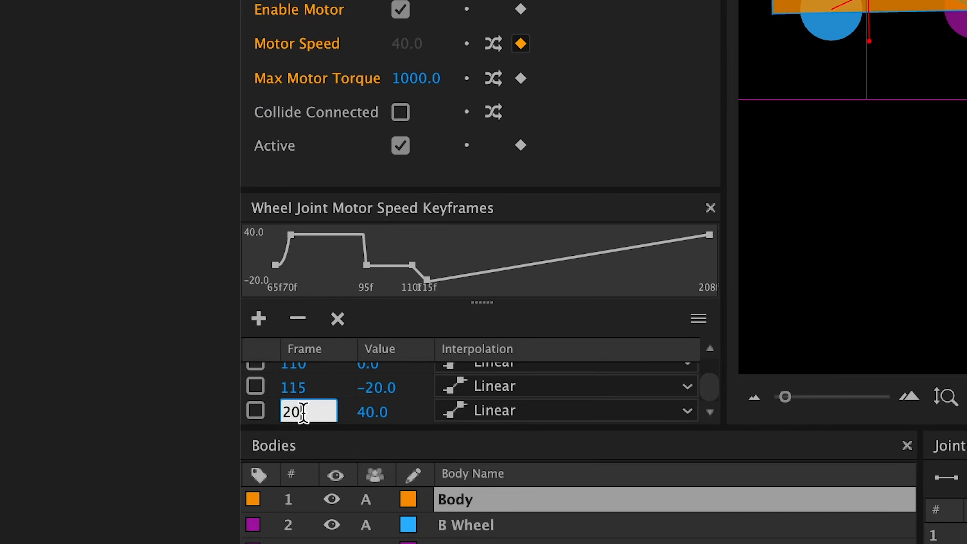
text(0)
key(Return)
double_click(372, 412)
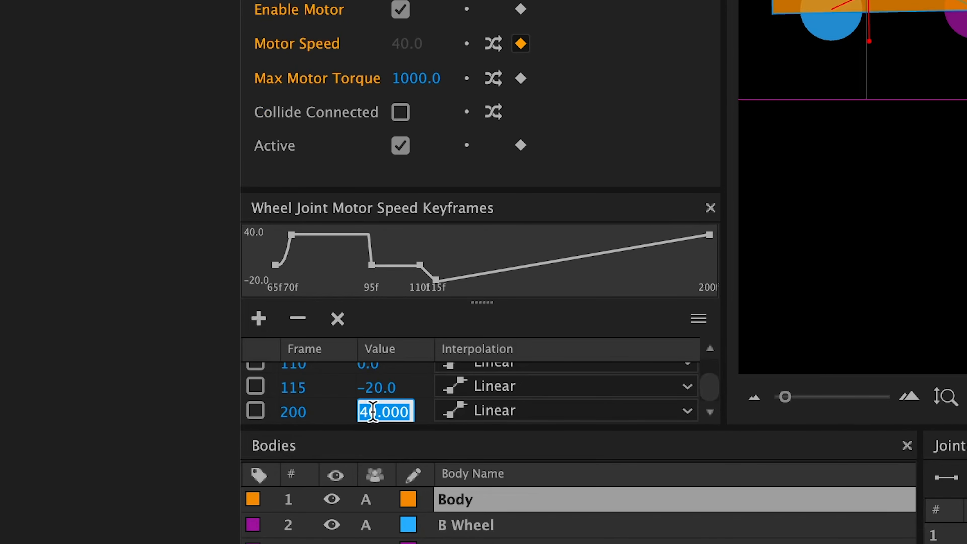
text(0)
key(Return)
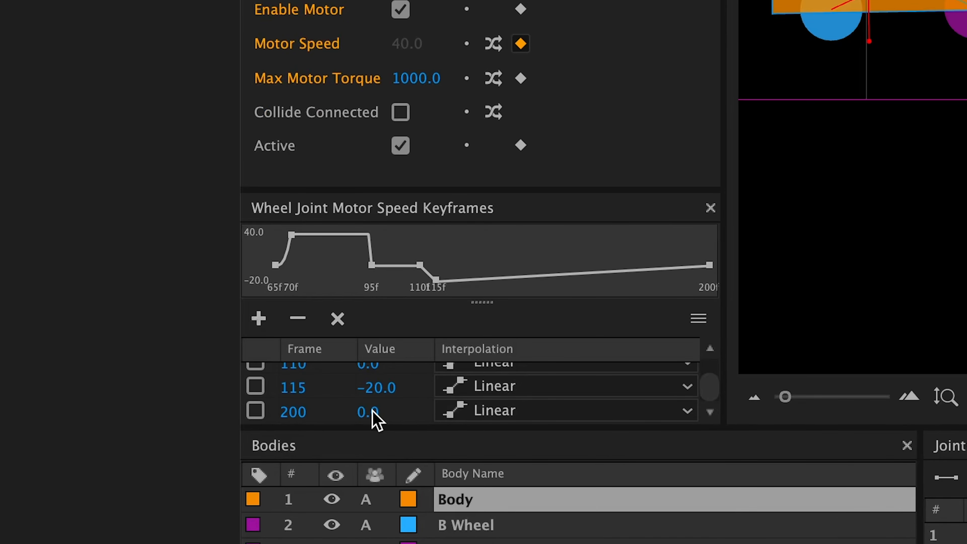
- Set the frame 115 motor speed keyframe's interpolation to Hold and preview the simulation
click(501, 390)
click(527, 357)
click(776, 408)
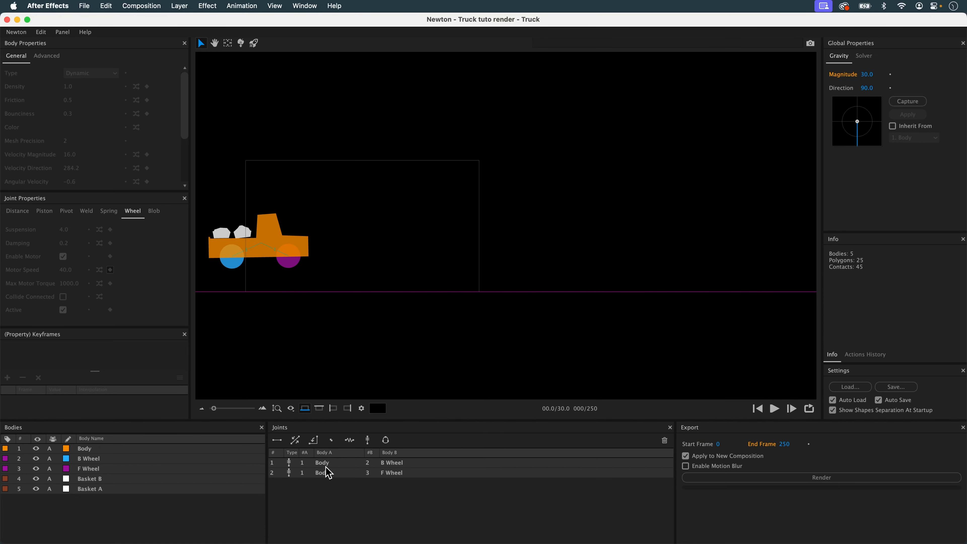
- Retime the Body to B Wheel joint's last motor speed keyframe, previewing it at frame 180 and settling on frame 175
drag(327, 470, 325, 466)
click(363, 481)
click(332, 473)
click(331, 464)
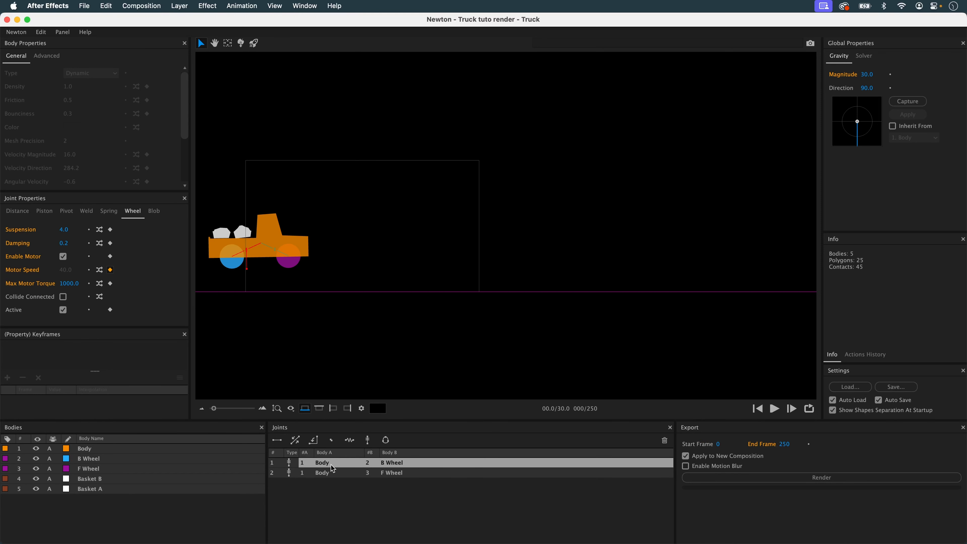
click(110, 271)
scroll(714, 404, down, 3)
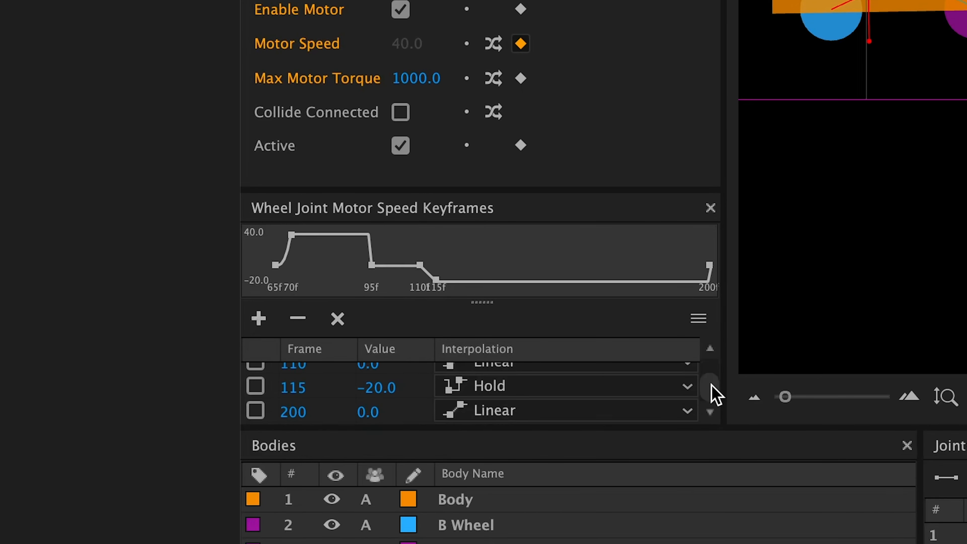
double_click(300, 411)
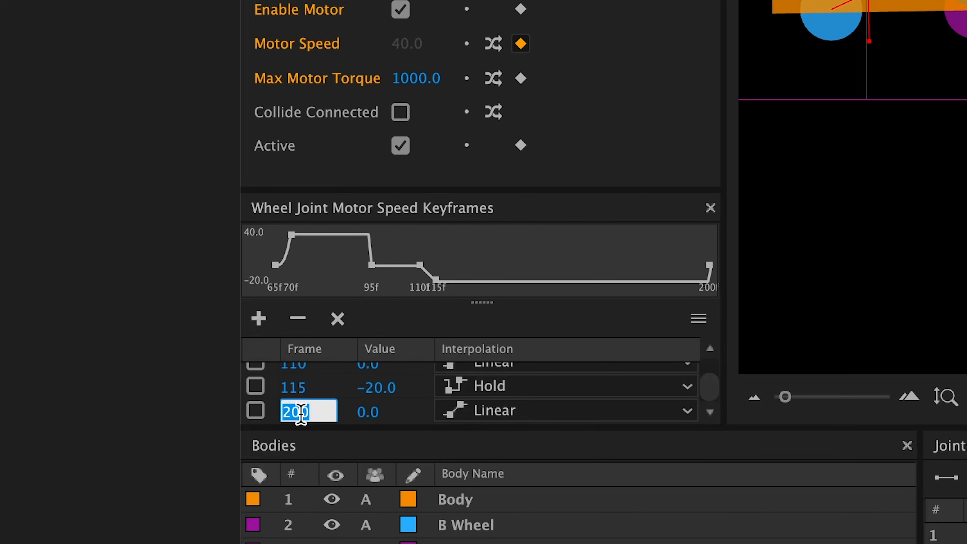
text(180)
key(Return)
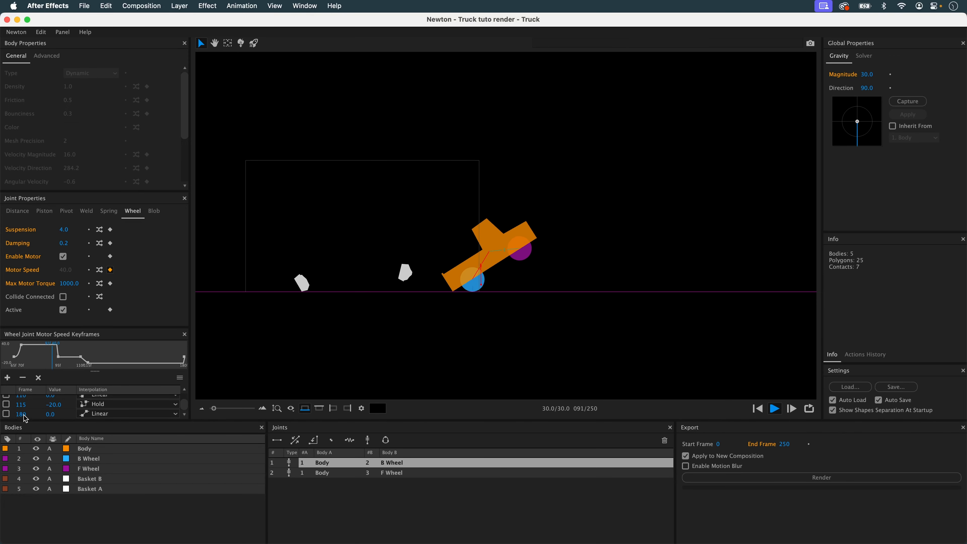
click(774, 410)
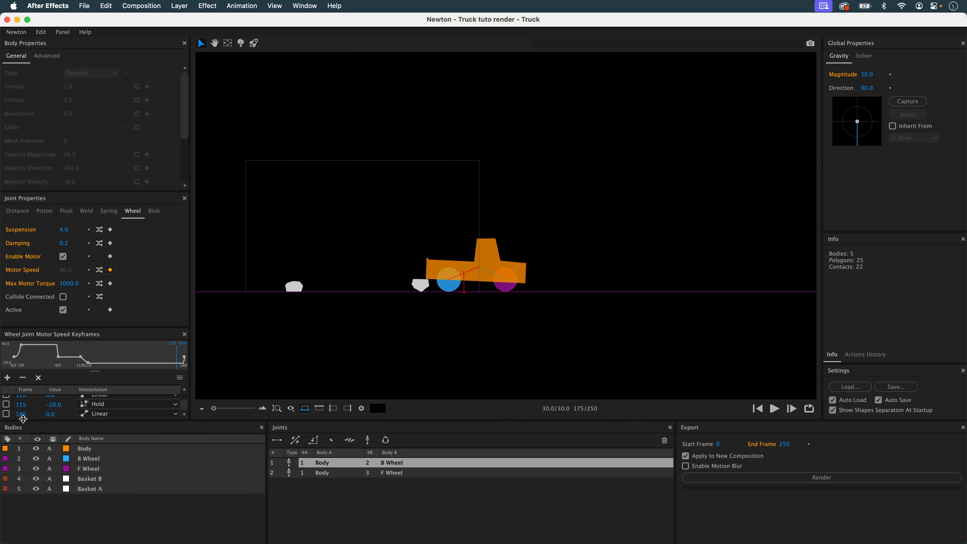
click(758, 409)
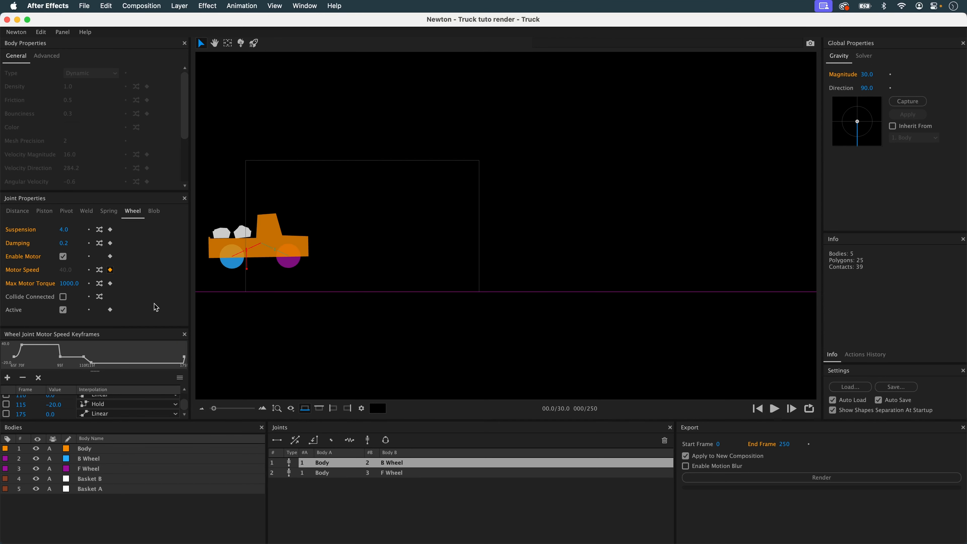
- Keyframe Enable Motor on the Body to F Wheel joint with 0 at frame 0 and 1 at frame 175
click(342, 473)
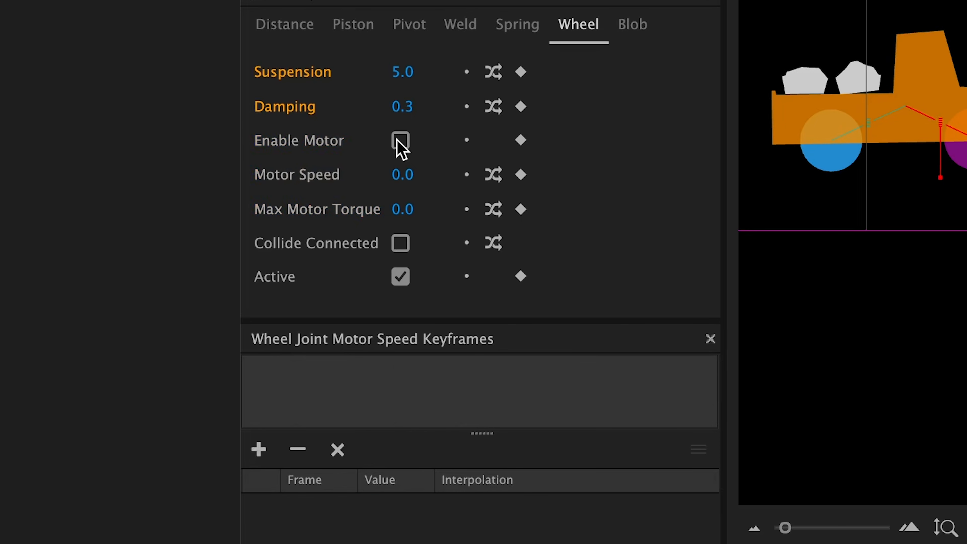
click(520, 141)
click(258, 450)
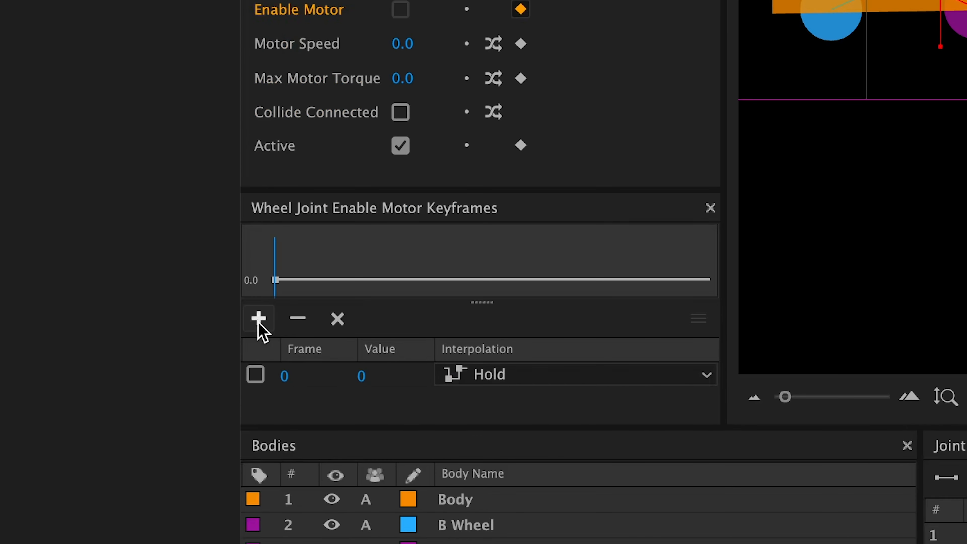
click(258, 450)
double_click(284, 398)
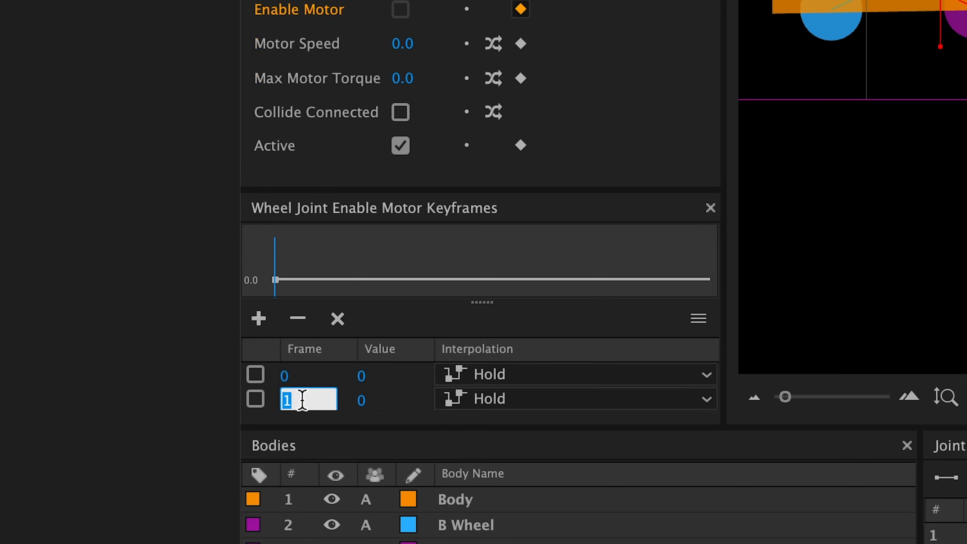
key(Return)
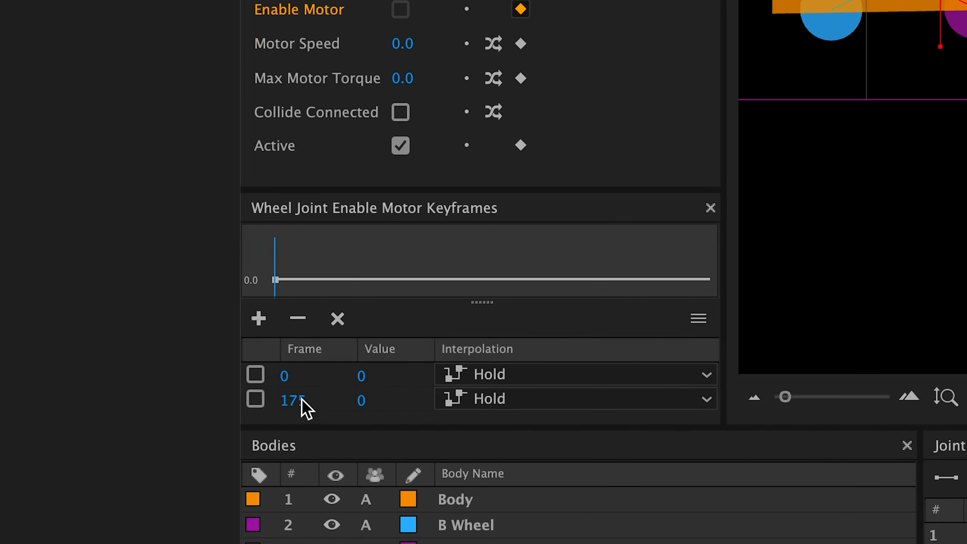
double_click(362, 404)
text(1)
key(Return)
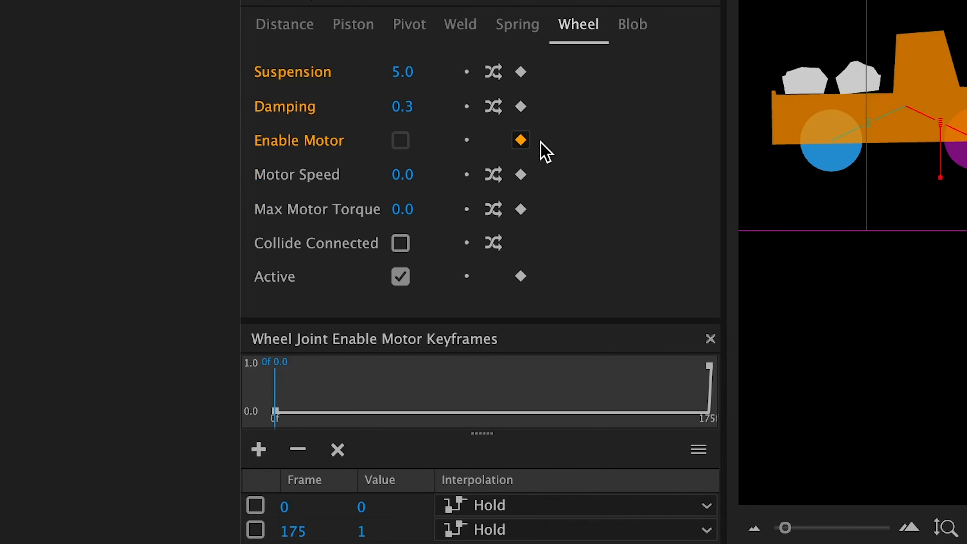
- Set the Body to F Wheel joint's max motor torque to 1000 and preview the simulation
click(400, 221)
text(1000)
key(Return)
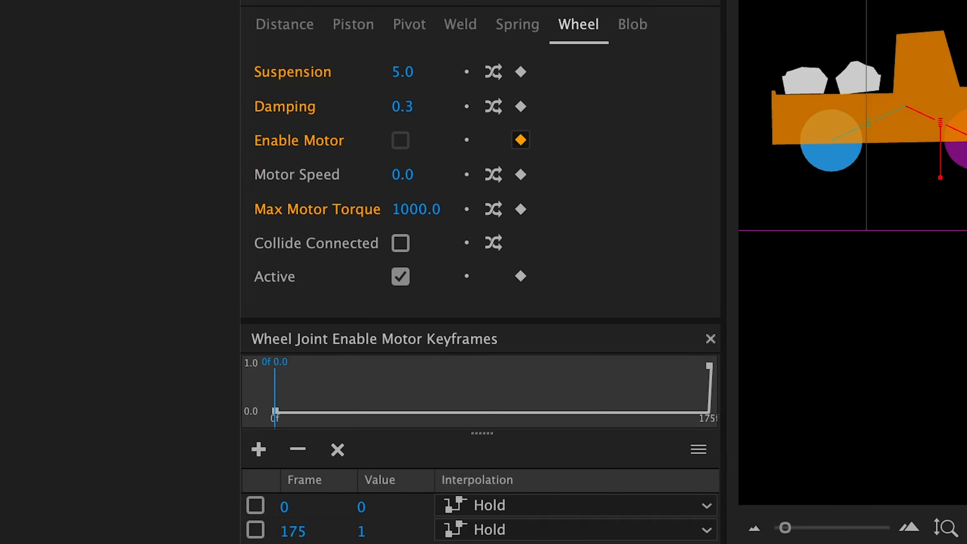
click(776, 411)
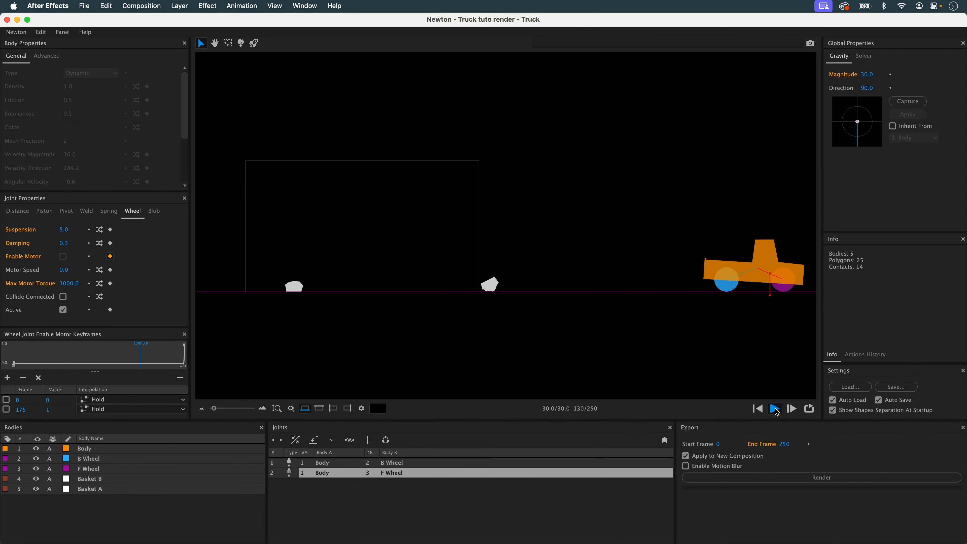
click(775, 409)
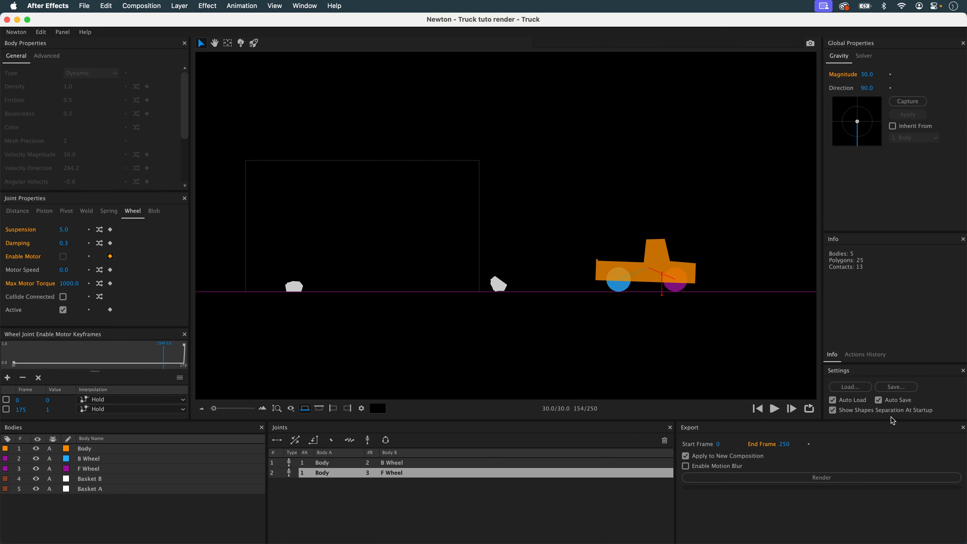
- Set the F Wheel body's friction to 100
click(682, 291)
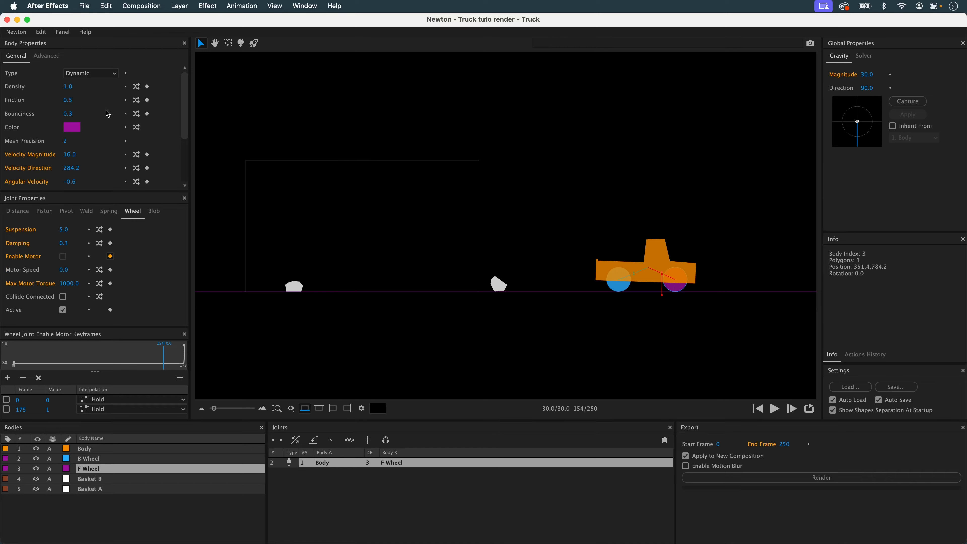
click(67, 99)
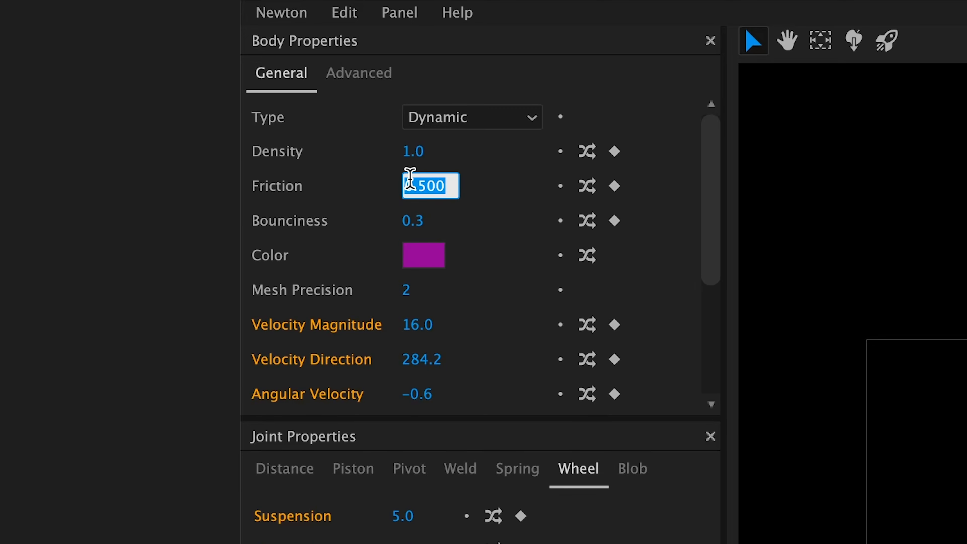
text(100)
key(Return)
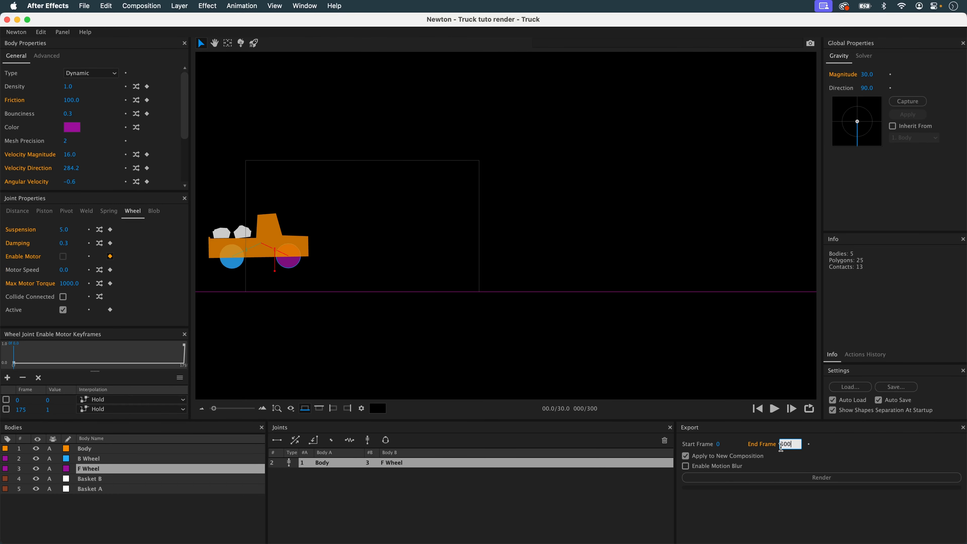
- Extend the export end frame to 300, preview the simulation and rewind it to the start
key(Return)
key(space)
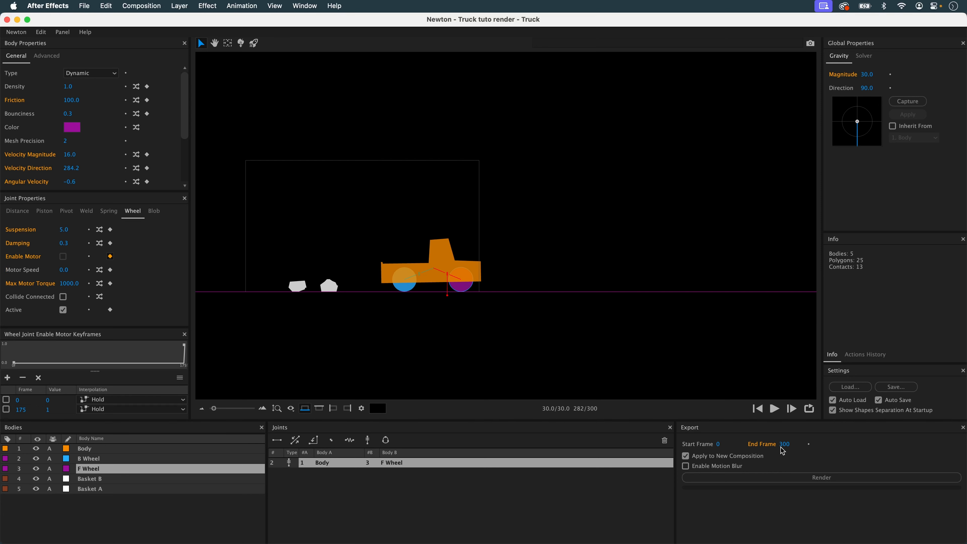
click(758, 408)
key(space)
drag(269, 252, 532, 173)
scroll(554, 346, up, 5)
key(space)
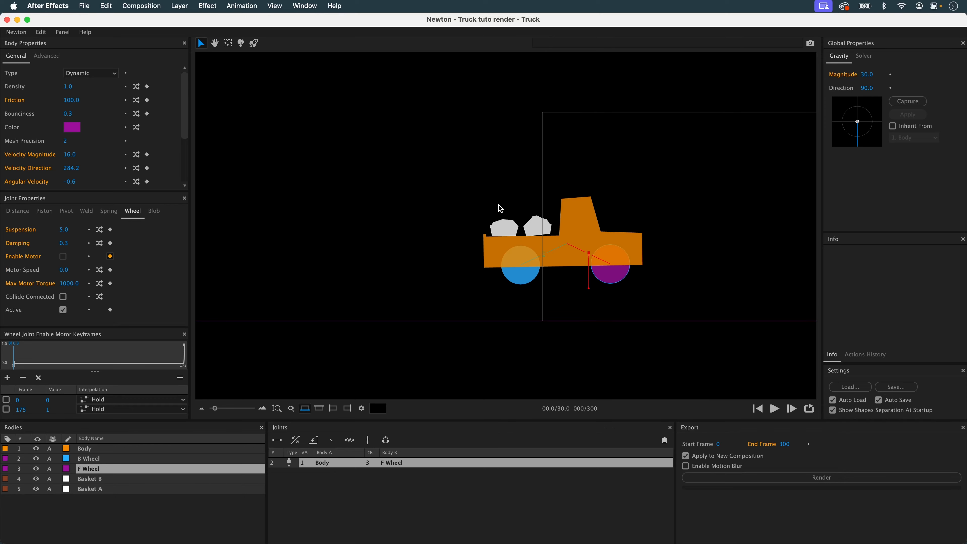
click(500, 209)
- Close Newton and convert the Basket A and Basket B vector layers into shape layers
click(7, 19)
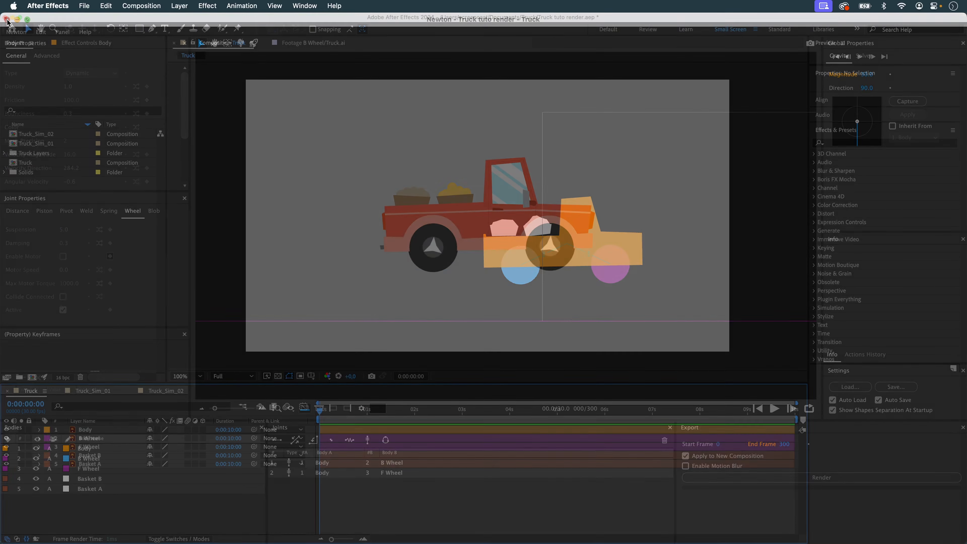
drag(117, 486, 91, 456)
right_click(98, 457)
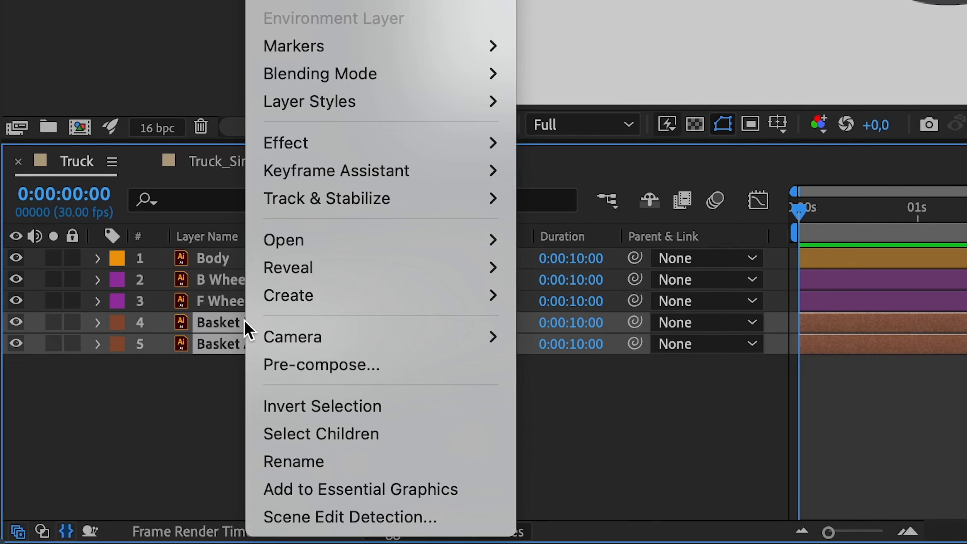
mouse_move(380, 300)
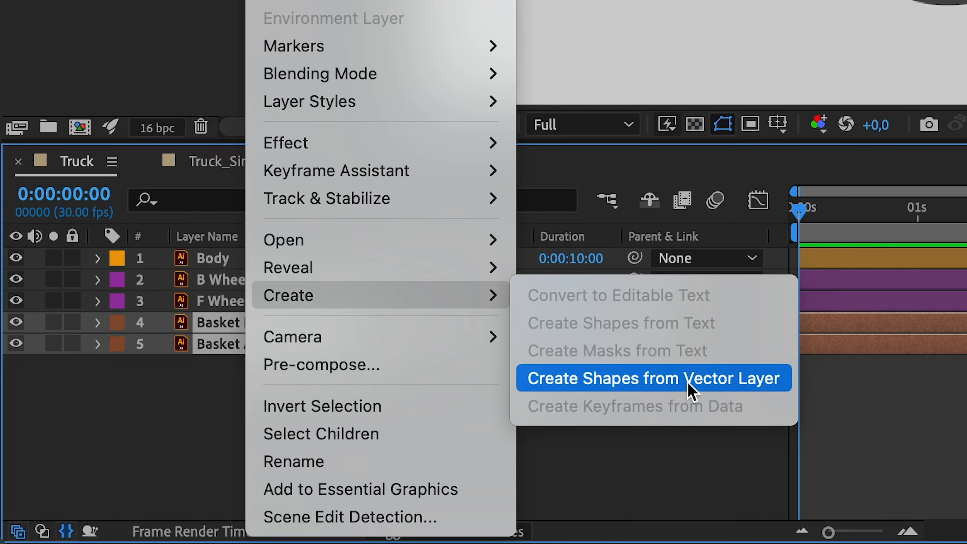
click(691, 390)
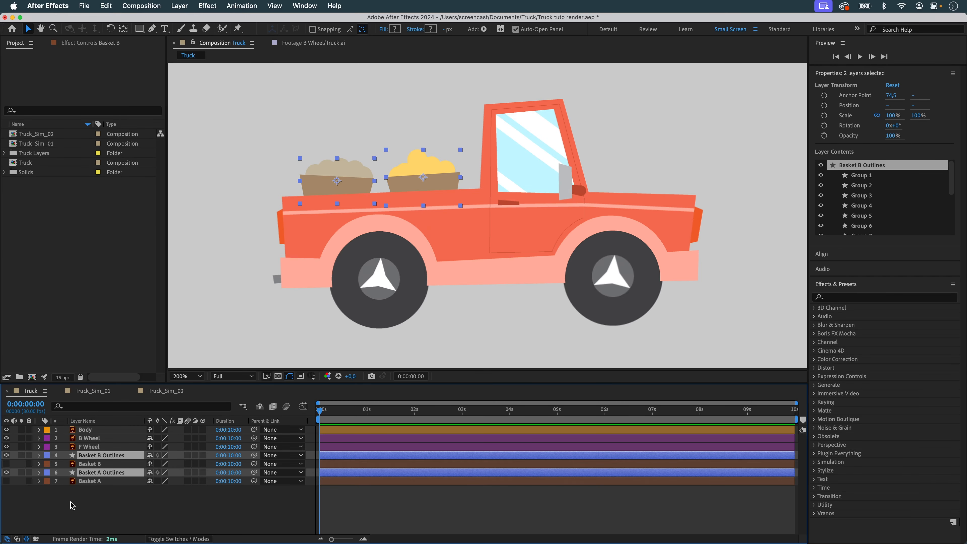
click(72, 505)
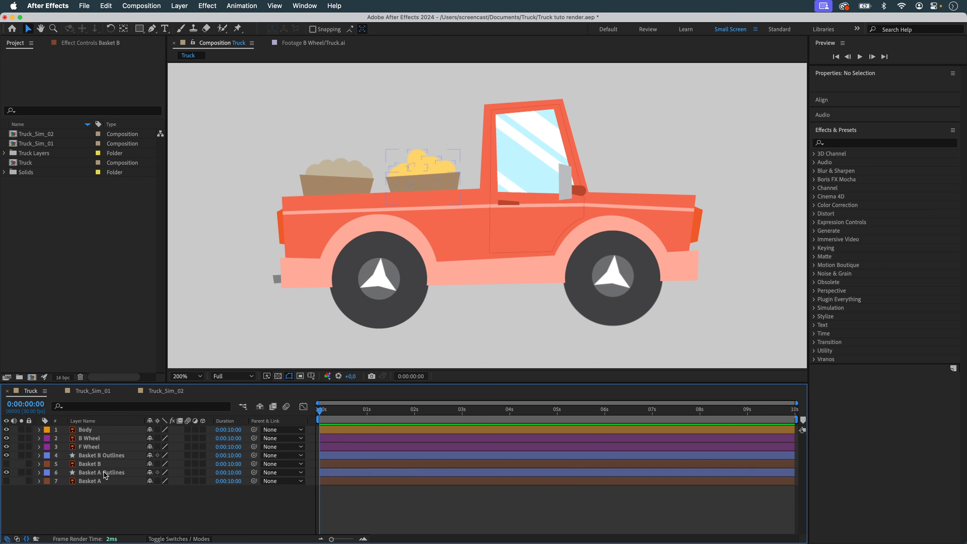
- Move the Basket A Outlines layer directly below Basket B Outlines and inspect the individual shapes in both baskets
drag(103, 472, 115, 453)
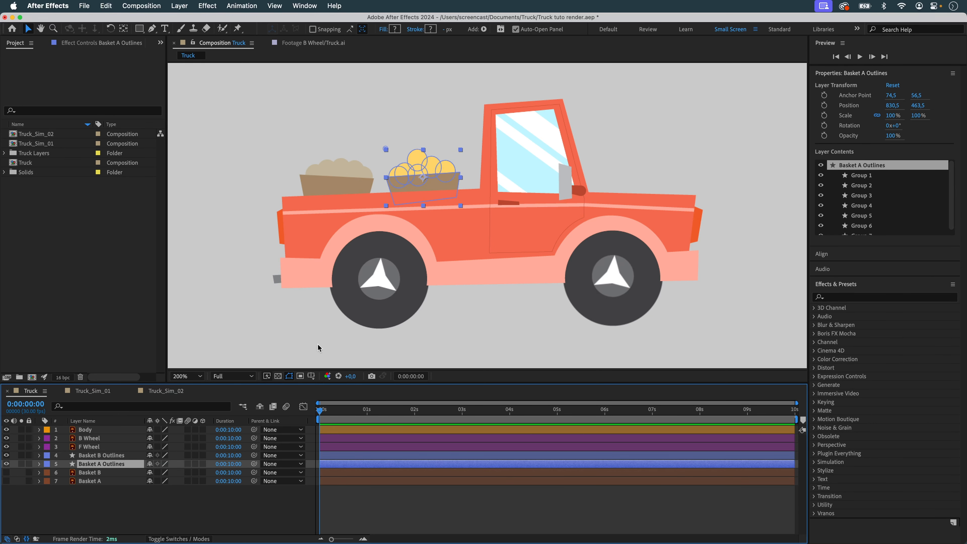
click(111, 455)
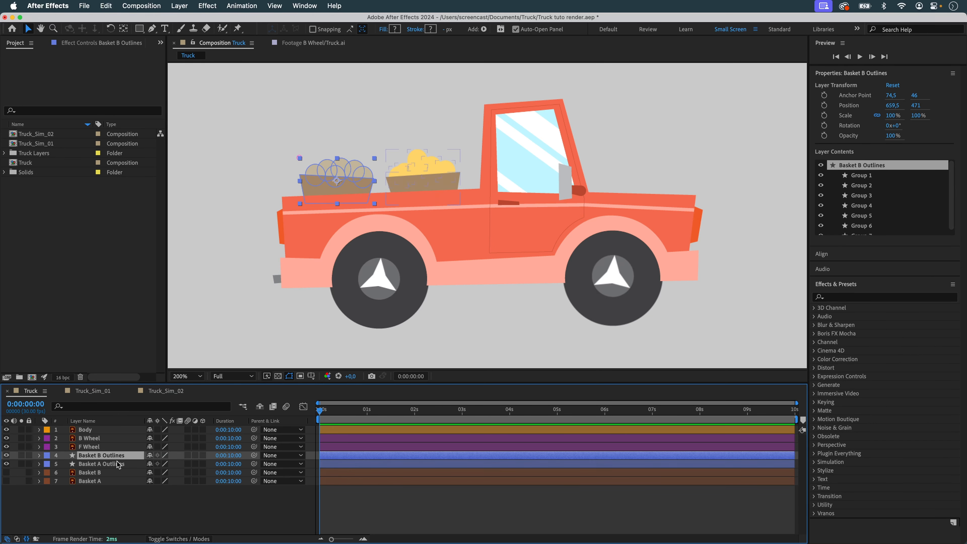
scroll(346, 224, up, 1)
drag(294, 159, 587, 275)
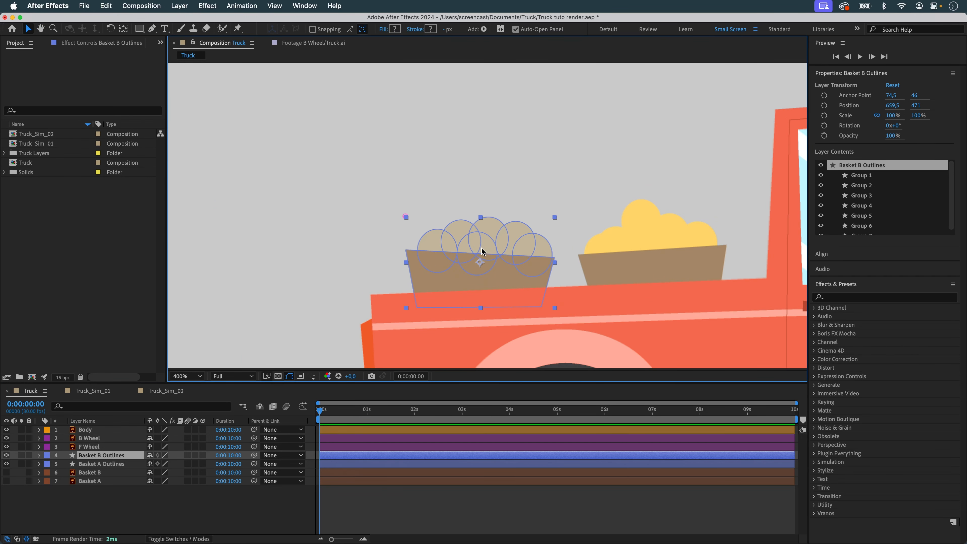
click(609, 263)
key(shift+/)
- Launch Newton and separate the shapes of both Basket B Outlines and Basket A Outlines onto individual layers
click(243, 344)
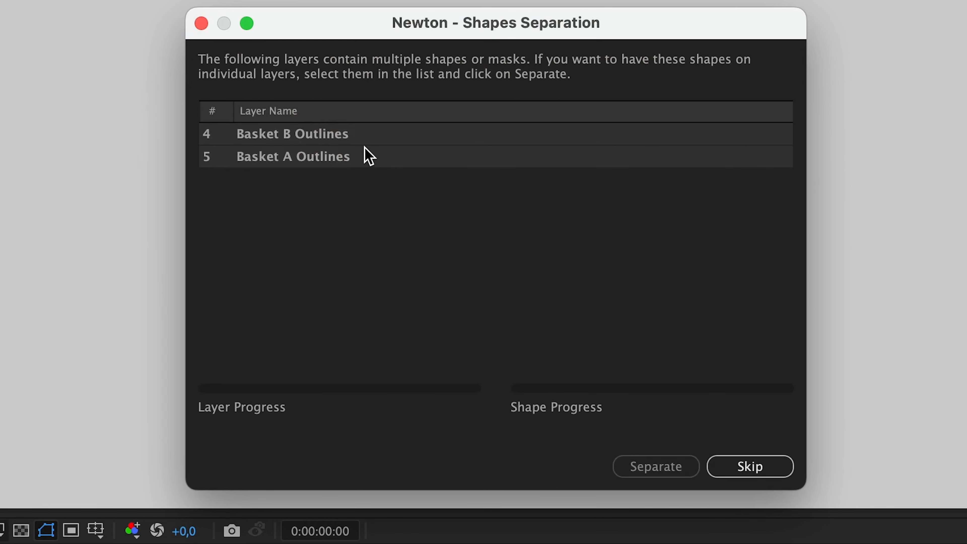
drag(335, 134, 335, 166)
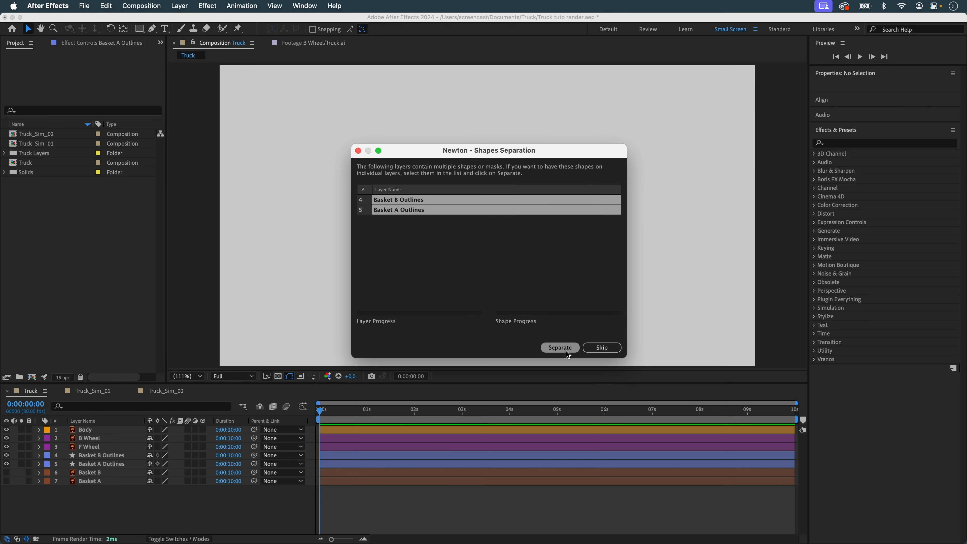
click(652, 467)
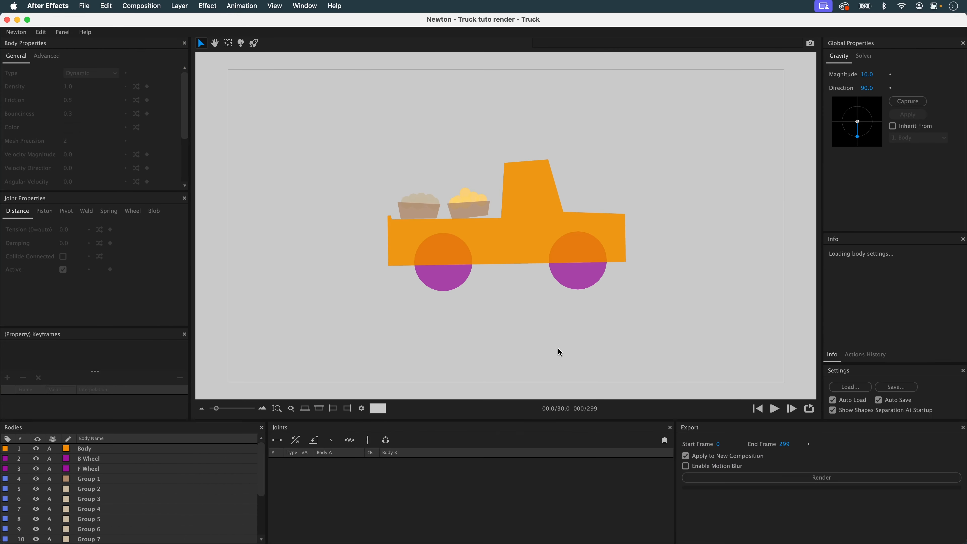
- Preview the simulation with the separated basket shapes twice, rewinding to the first frame after each run
scroll(671, 231, up, 2)
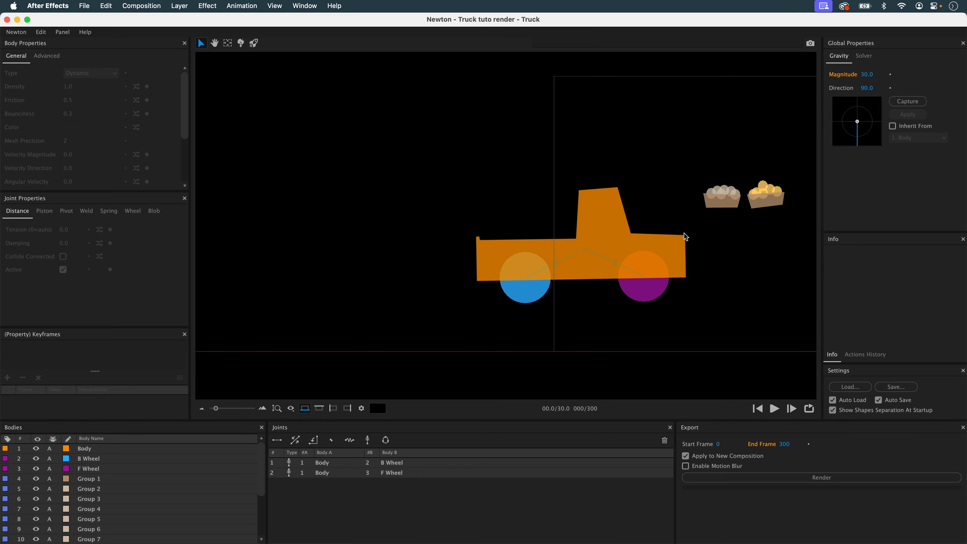
drag(687, 201, 572, 225)
click(774, 408)
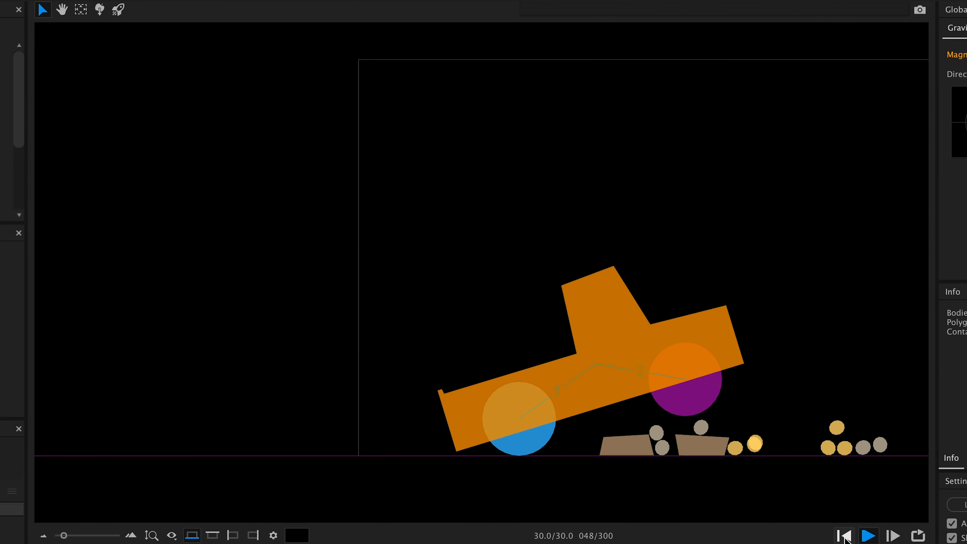
click(844, 536)
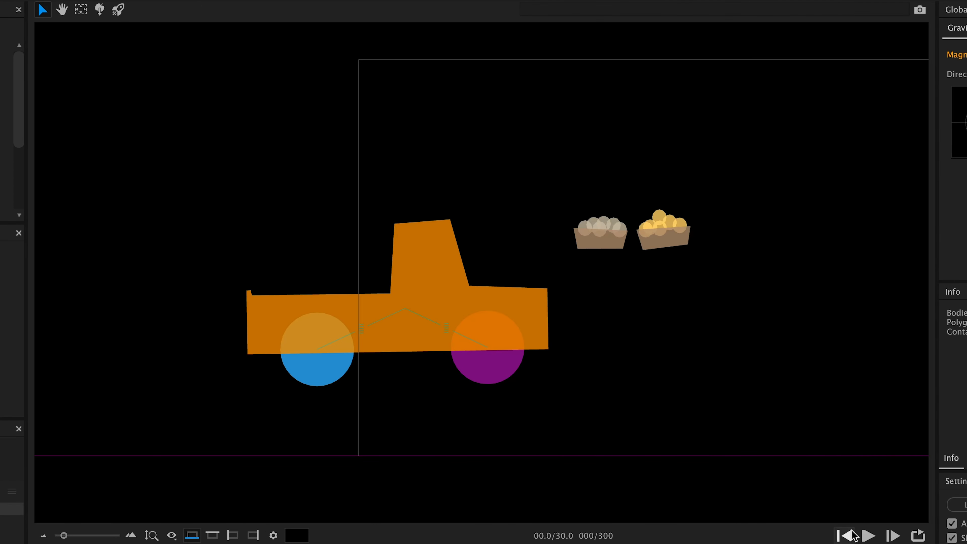
scroll(555, 366, down, 1)
drag(555, 367, 480, 385)
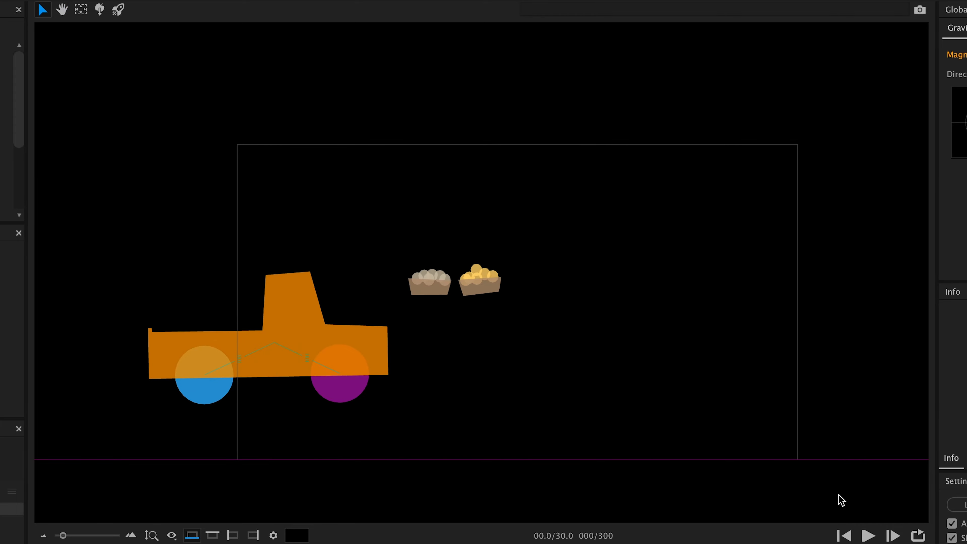
click(868, 536)
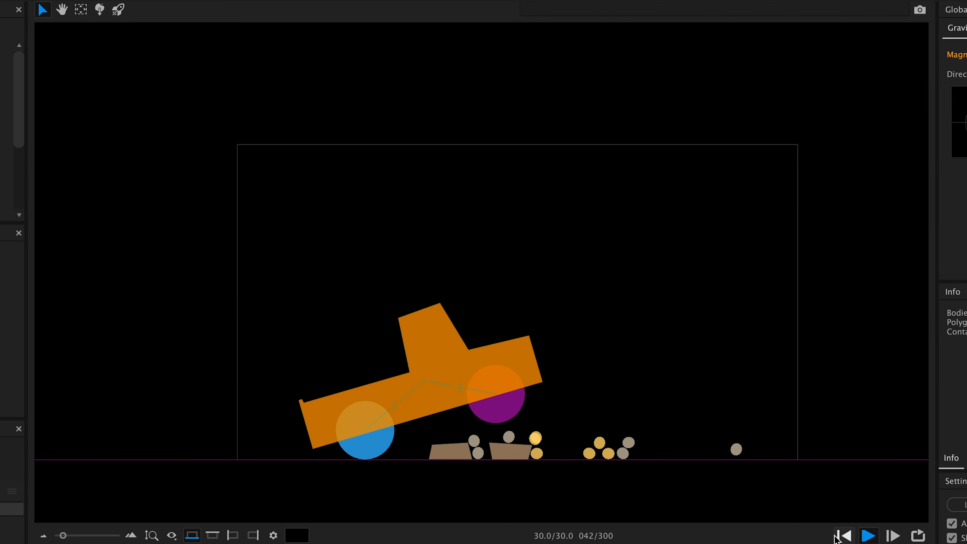
click(846, 536)
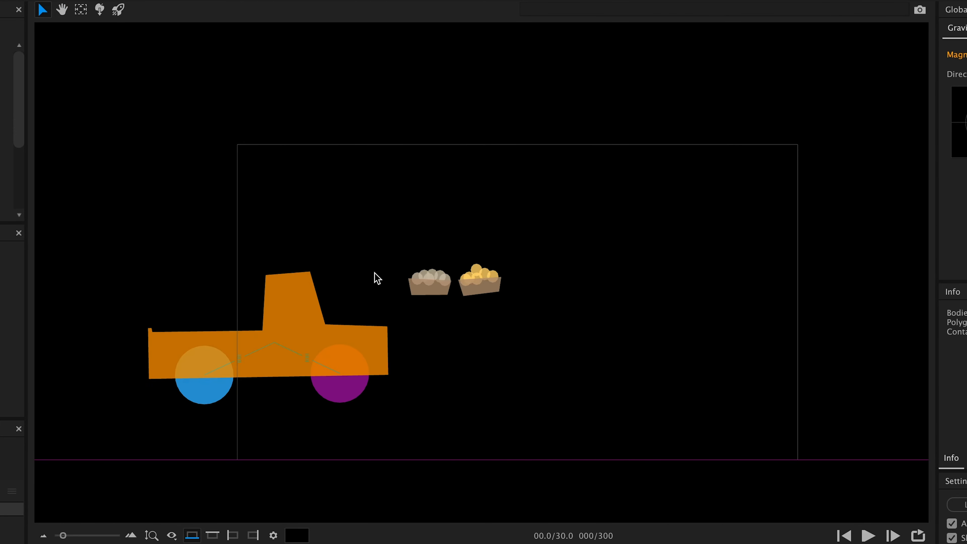
- Move both baskets together with all their round contents onto the truck's cargo bed
drag(396, 247, 529, 310)
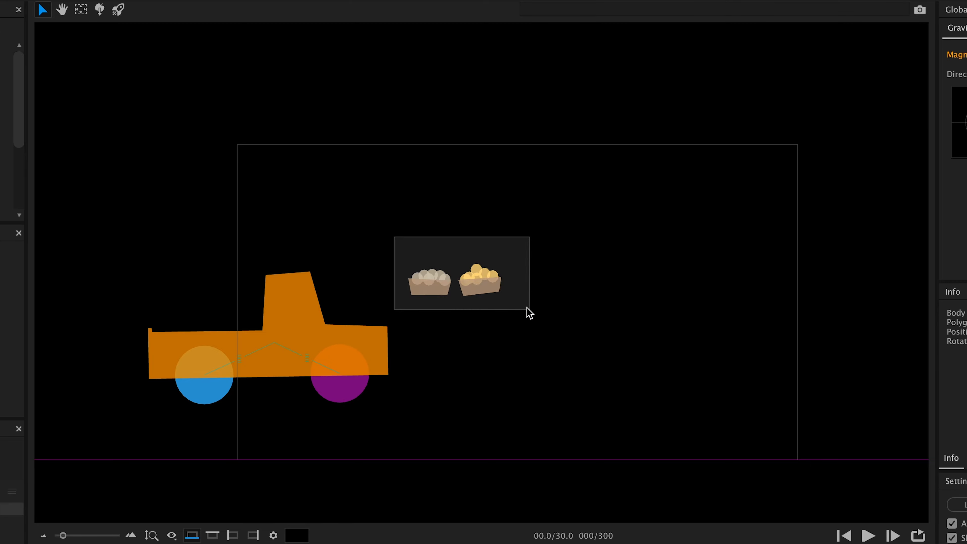
drag(471, 287, 225, 328)
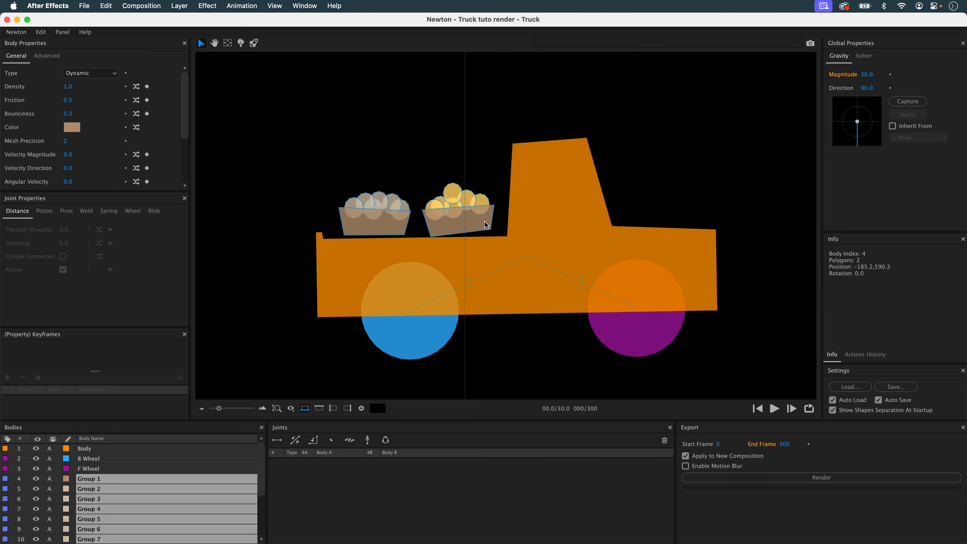
click(45, 56)
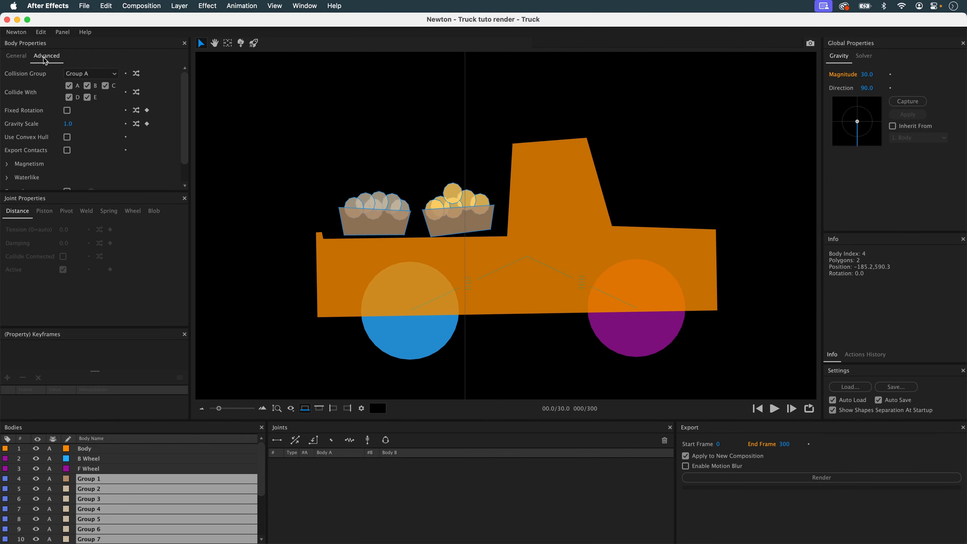
click(352, 153)
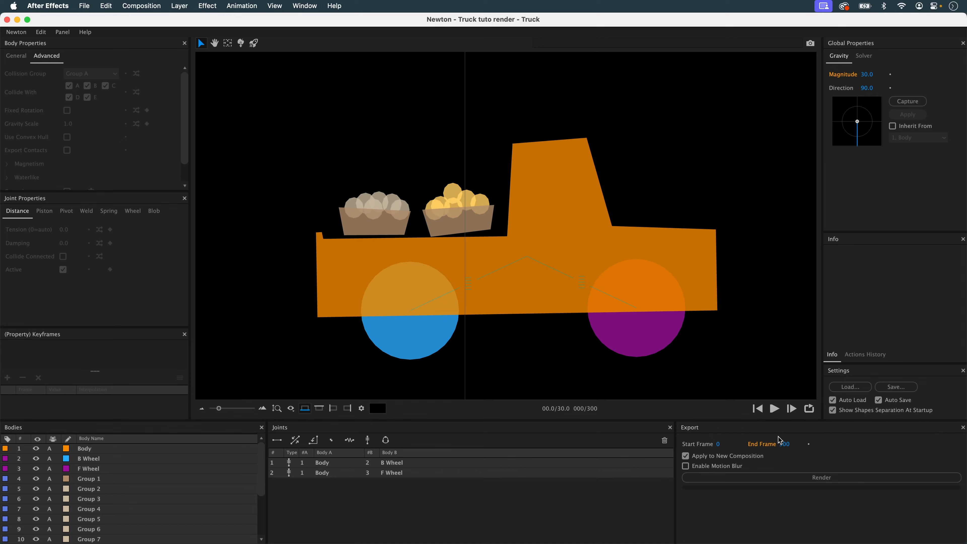
- Make the truck's Body static, preview how the loaded basket shapes behave on the bed, and rewind
click(533, 214)
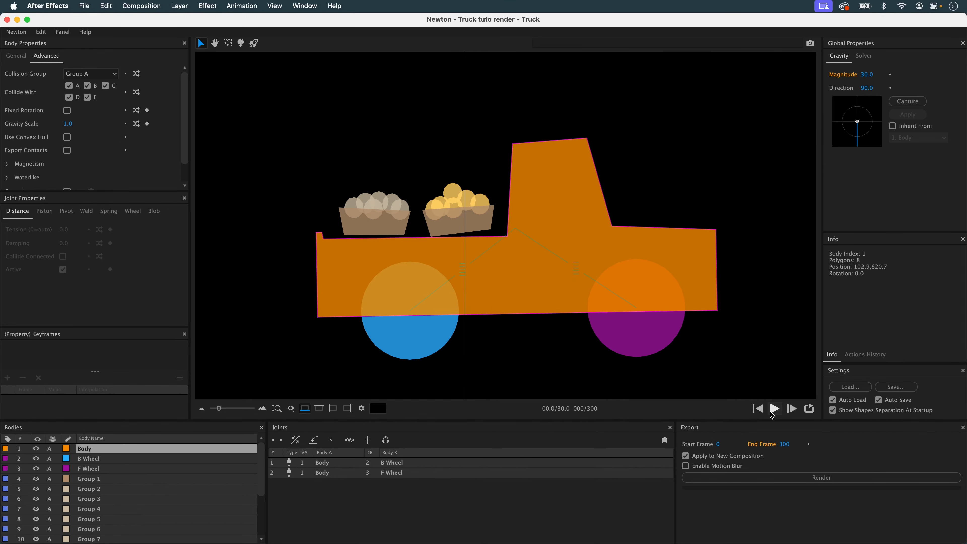
click(774, 410)
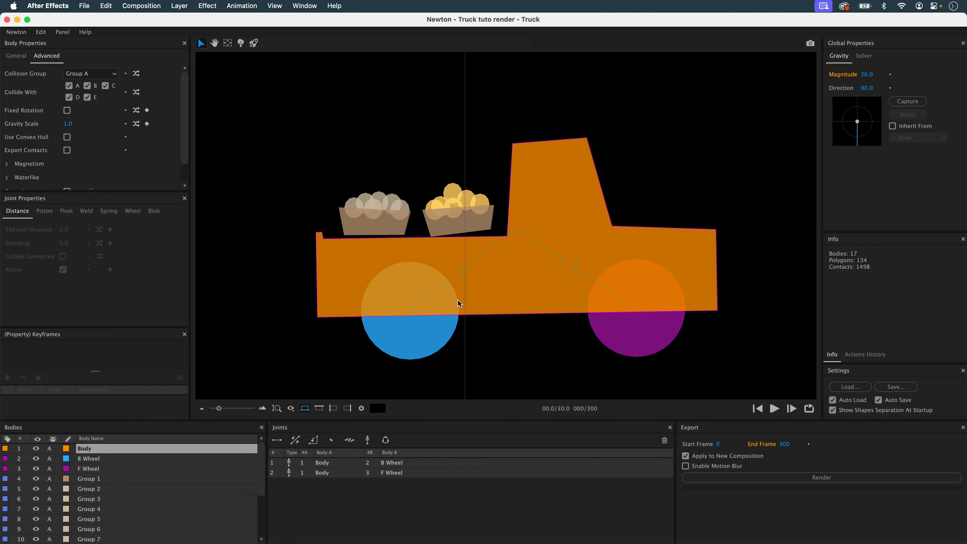
click(774, 409)
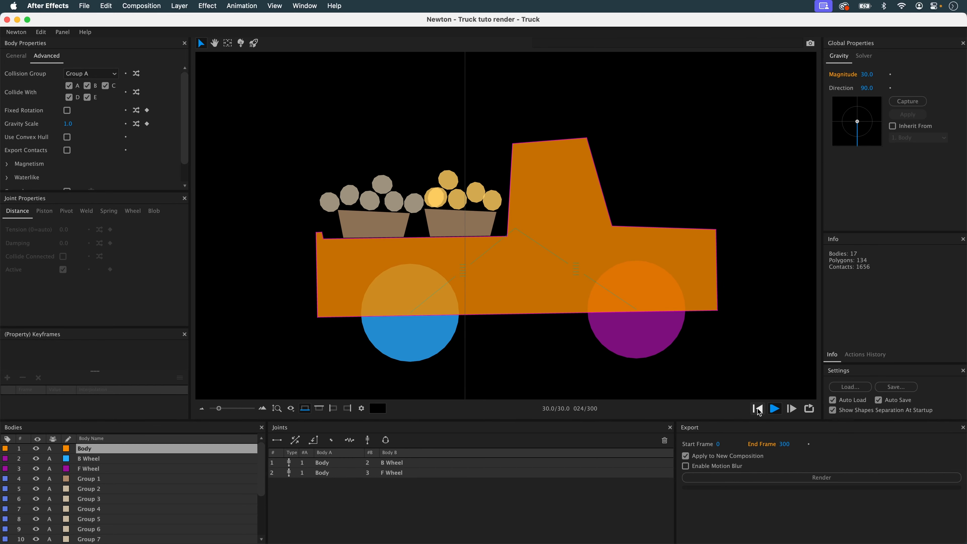
click(774, 408)
click(758, 409)
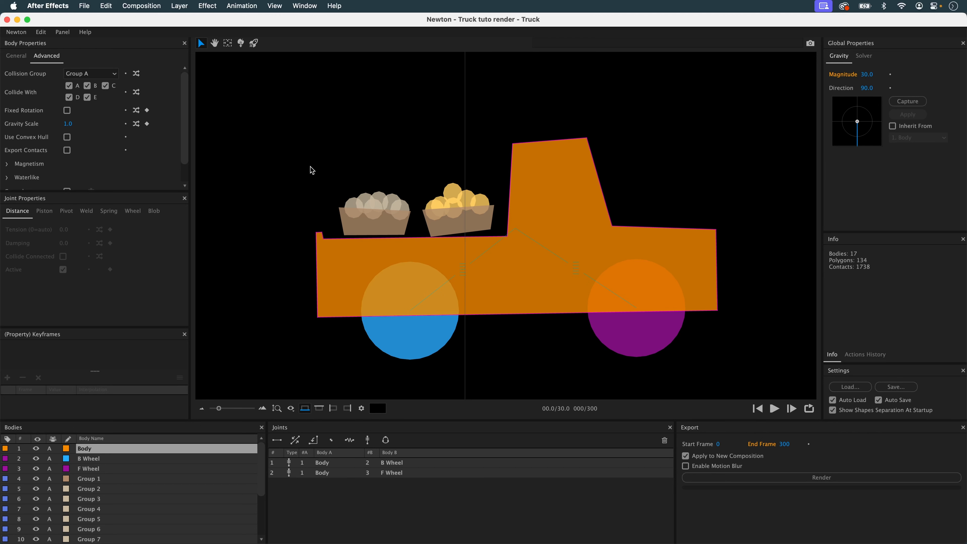
- Assign all basket bodies to collision Group B, turn off their collision with B, and preview the simulation
drag(342, 171, 495, 236)
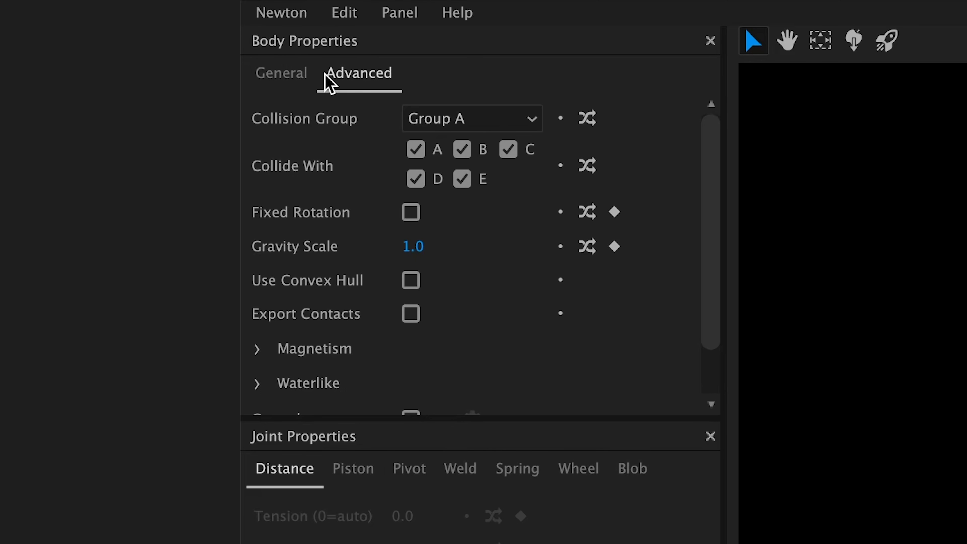
click(495, 122)
click(514, 142)
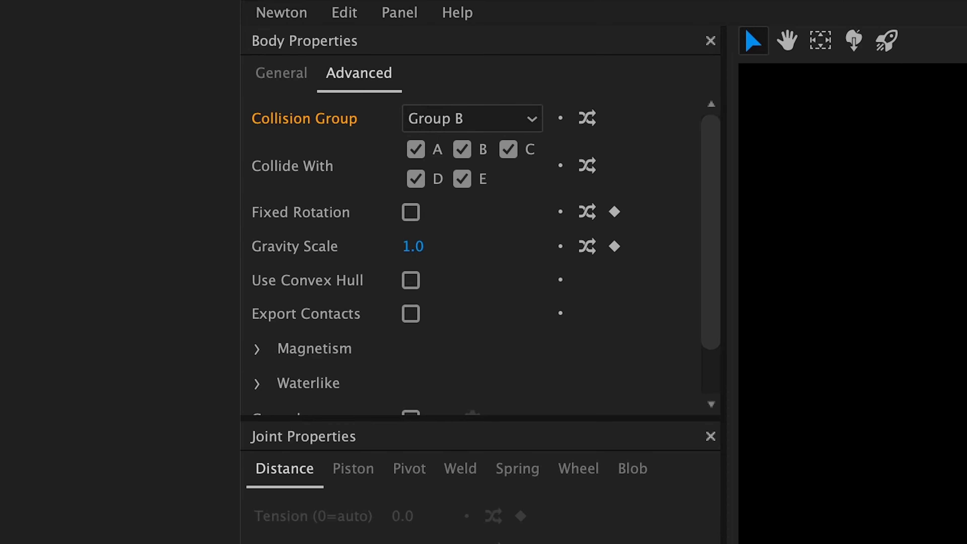
click(469, 151)
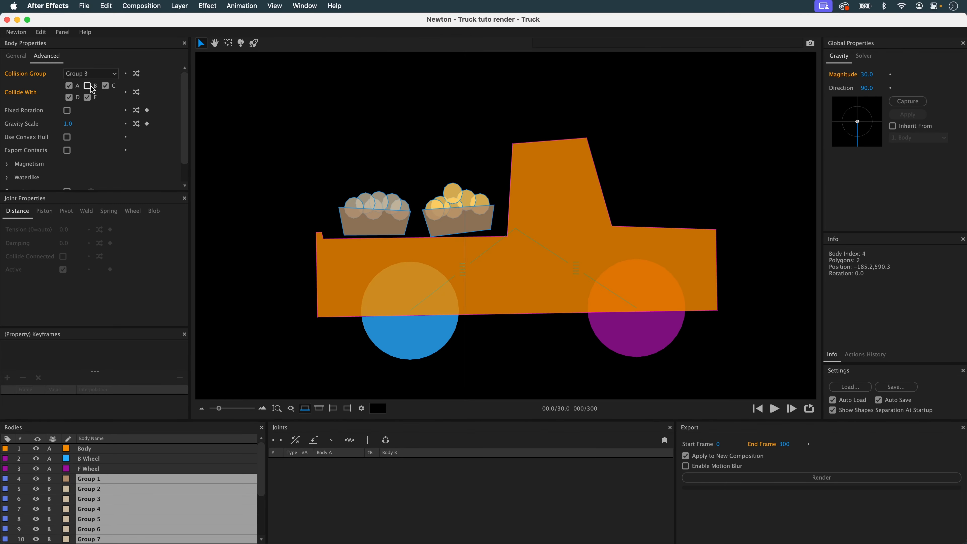
click(412, 174)
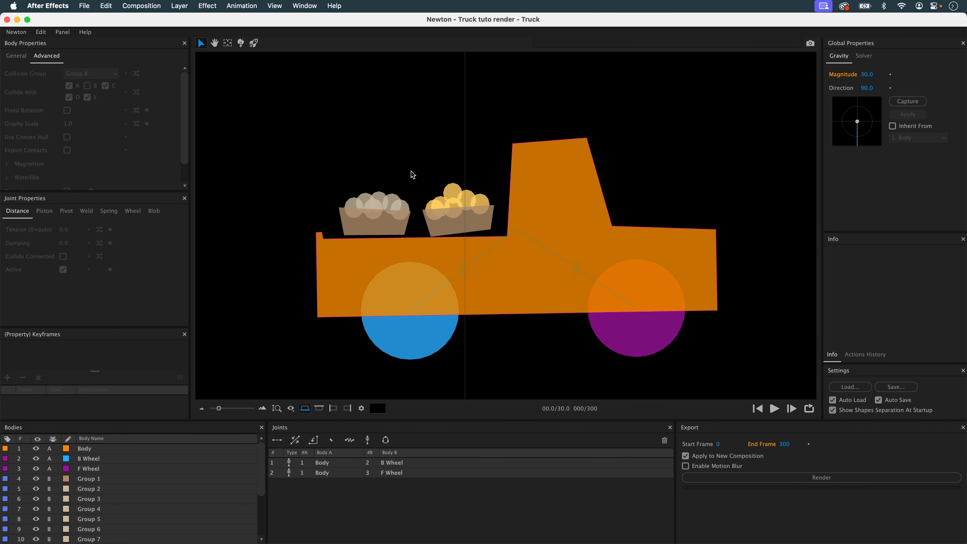
click(774, 408)
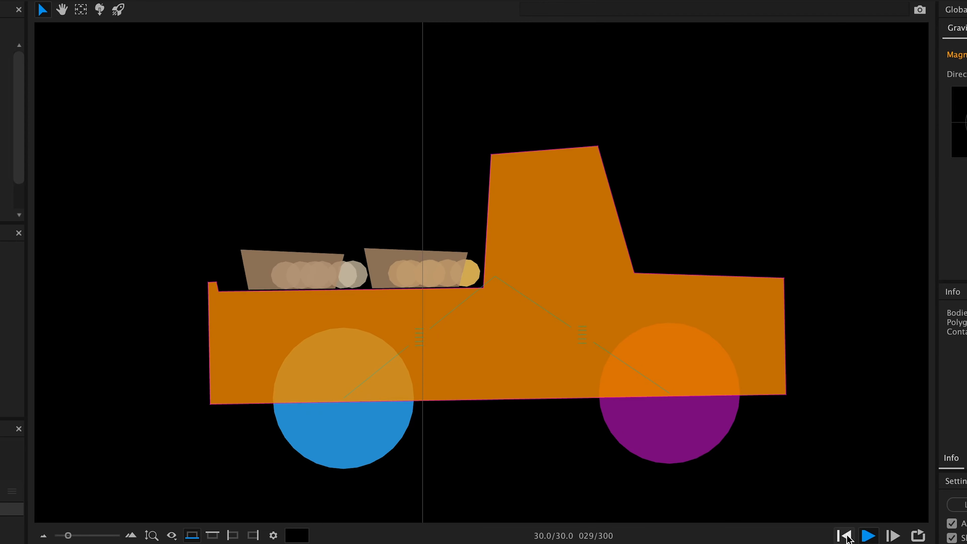
click(844, 535)
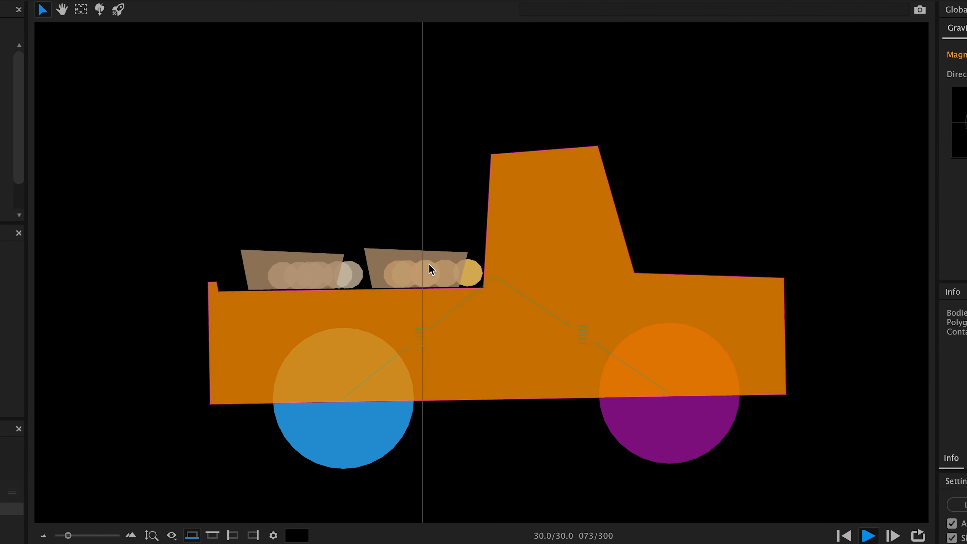
- Return the truck's Body to dynamic, preview the simulation and rewind it to the start
click(251, 300)
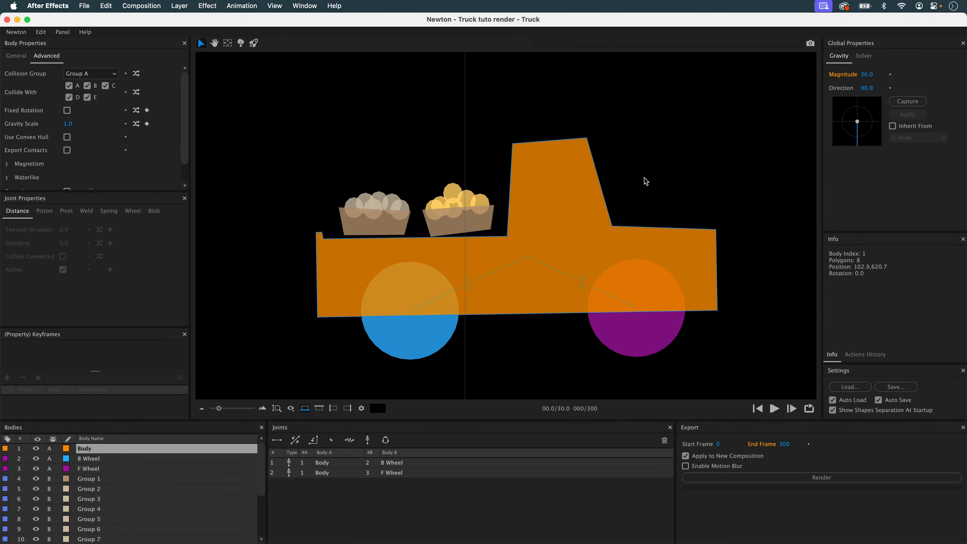
click(661, 183)
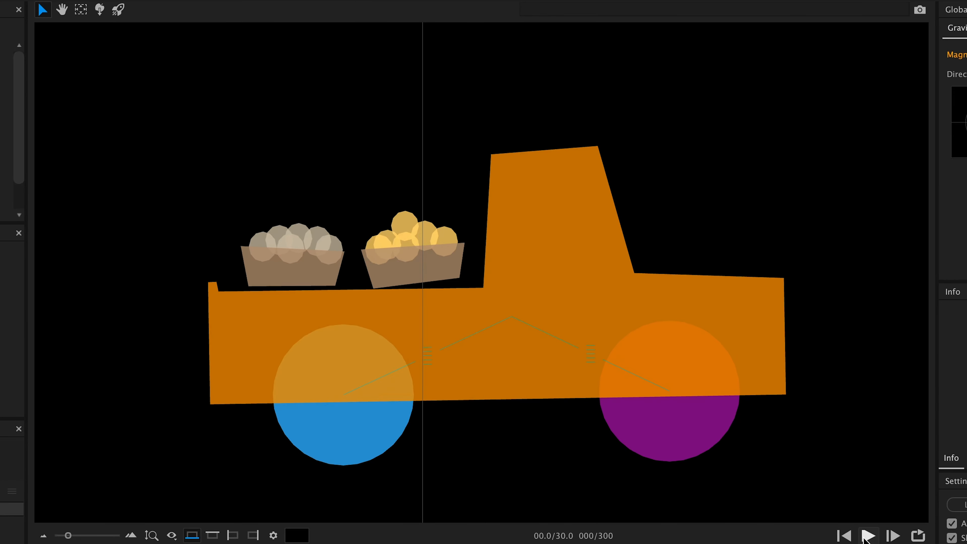
click(867, 536)
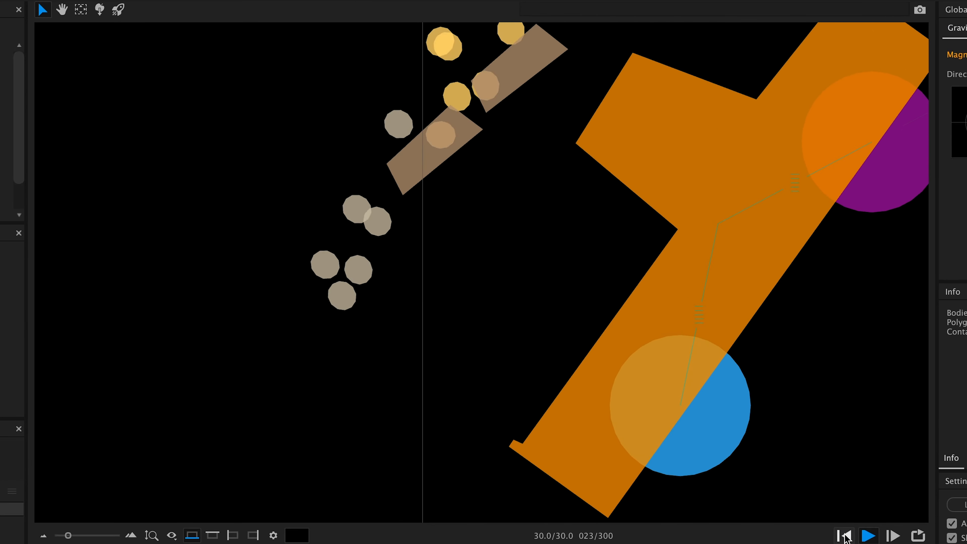
click(844, 536)
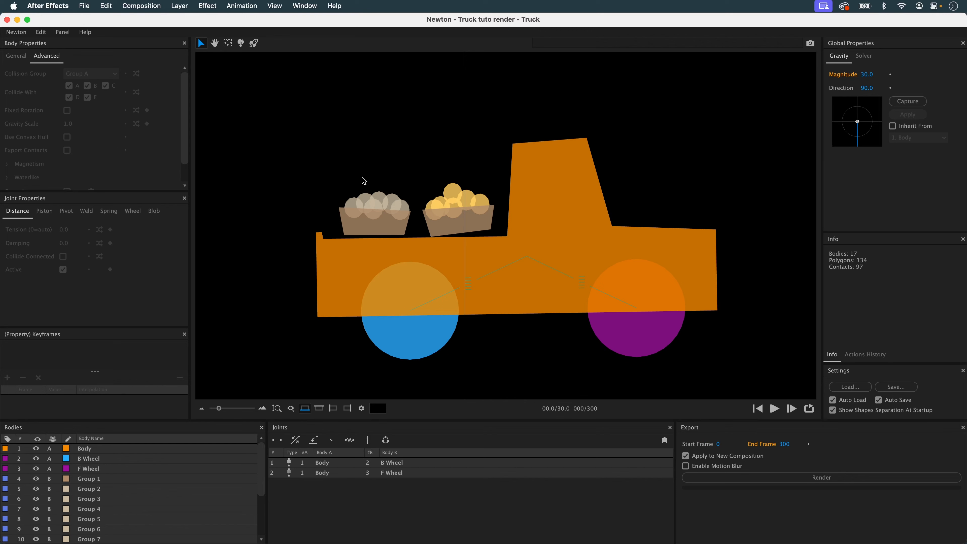
- Weld each basket to its own round contents, creating the weld joints separately for both baskets
drag(327, 172, 406, 236)
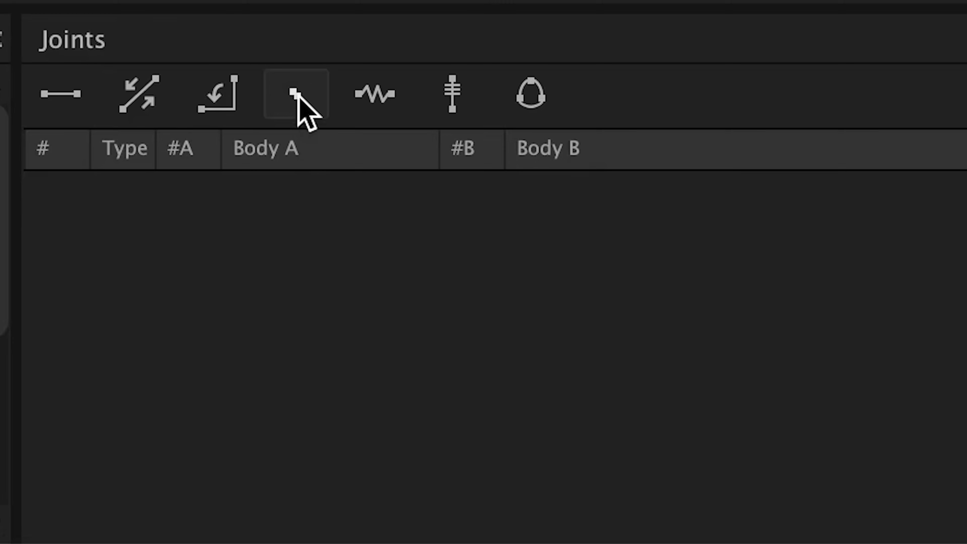
click(331, 441)
drag(428, 165, 491, 228)
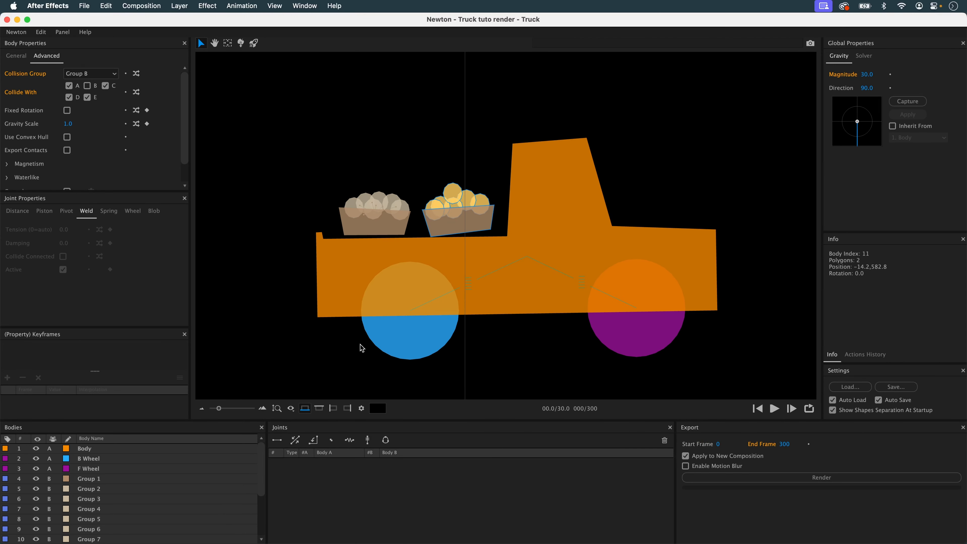
click(293, 96)
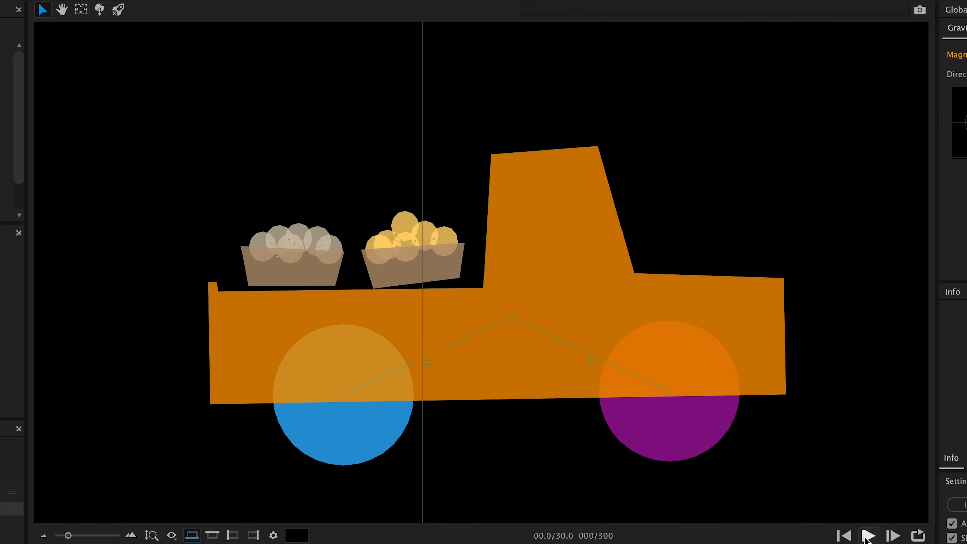
- Preview the simulation with the welded baskets from close up and farther out, then rewind to the start
click(773, 409)
click(845, 535)
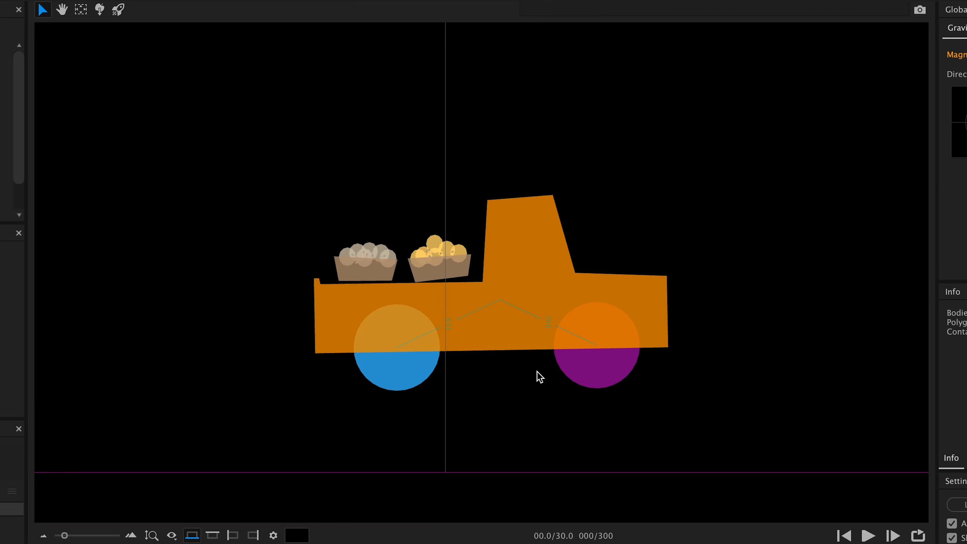
scroll(537, 371, down, 3)
click(868, 536)
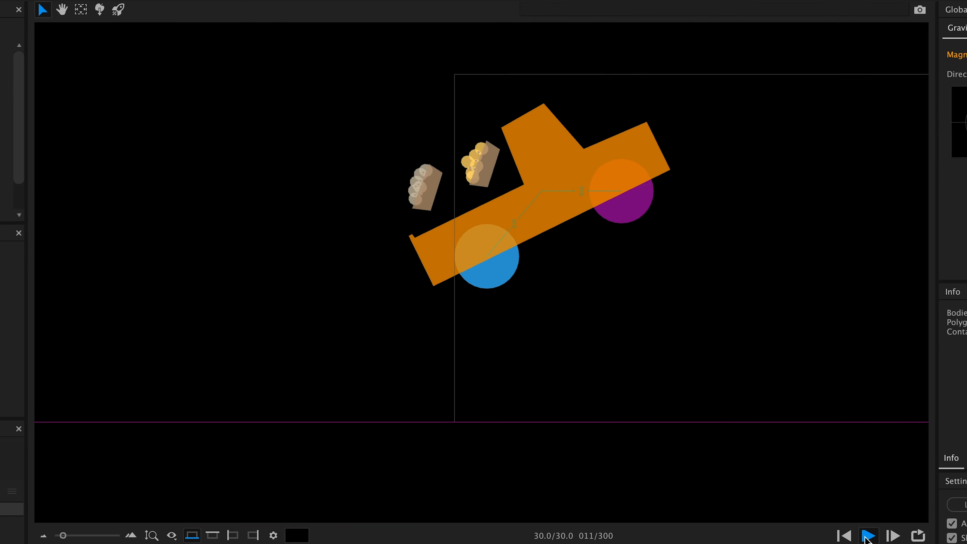
click(845, 536)
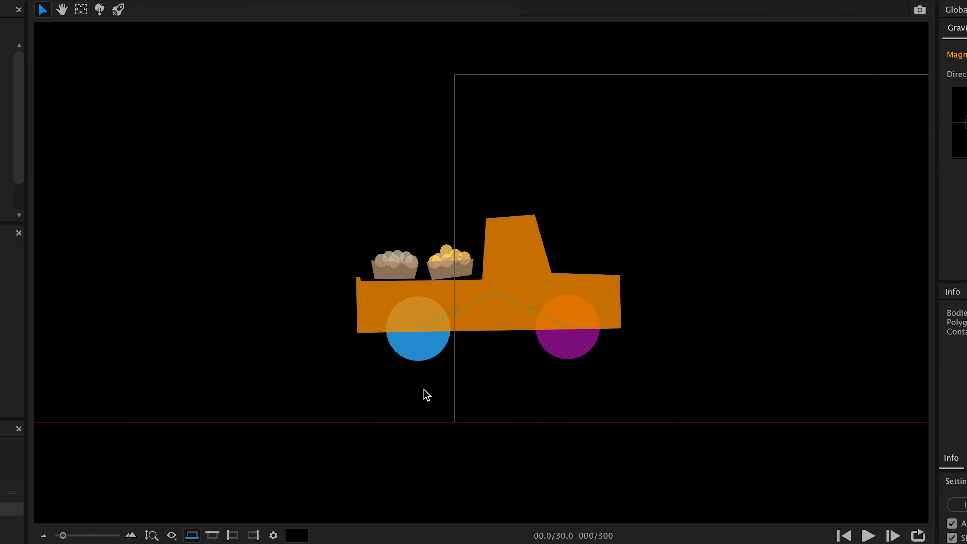
- Copy the truck's Body settings and paste them onto all bodies of both baskets
click(520, 250)
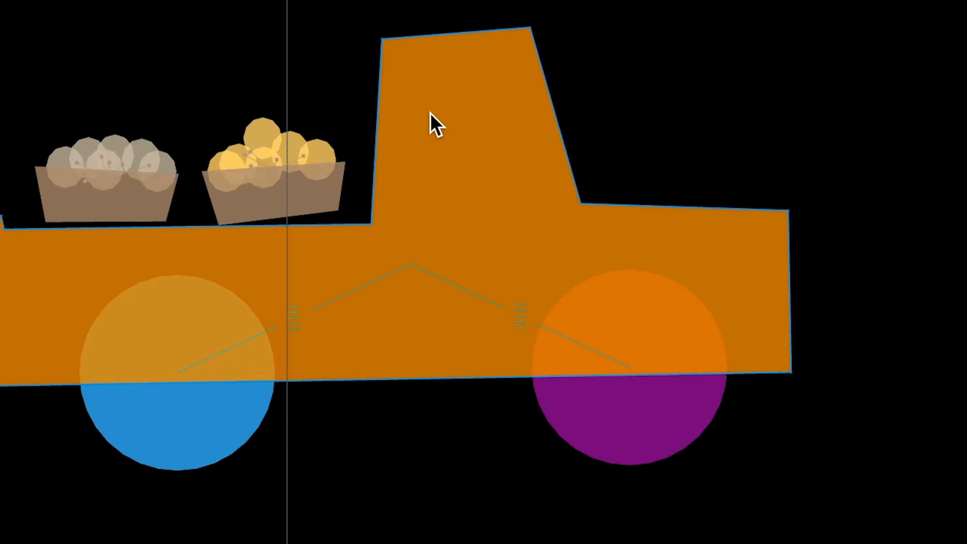
right_click(530, 191)
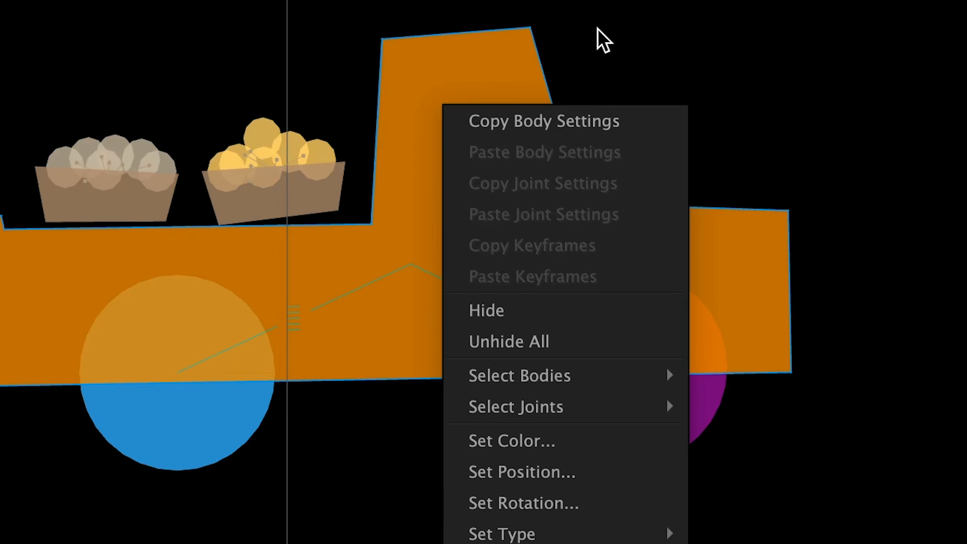
click(598, 128)
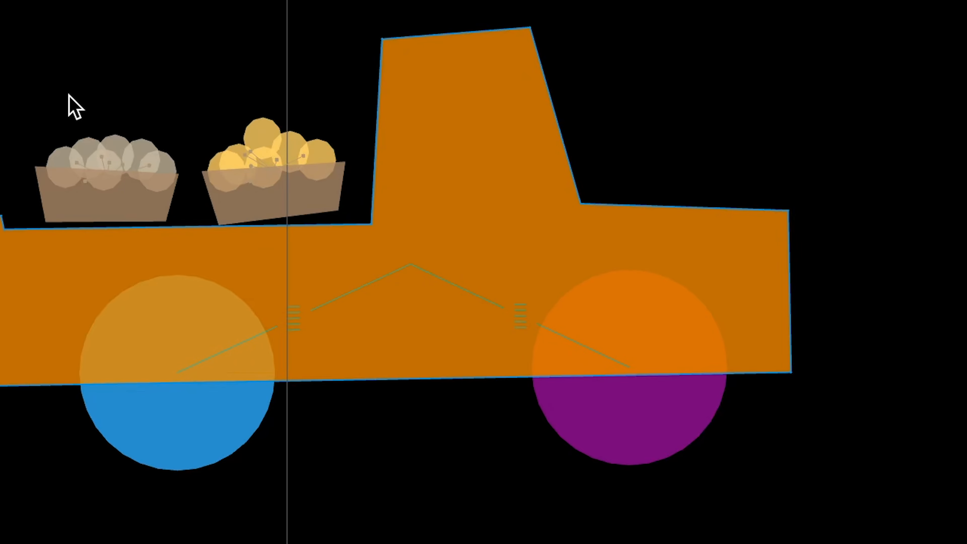
drag(69, 96, 287, 196)
right_click(288, 188)
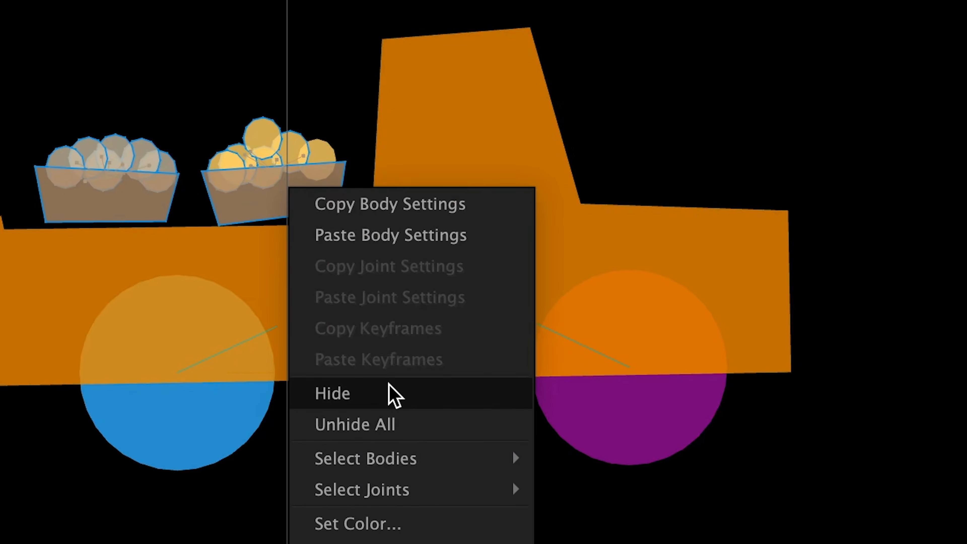
click(400, 238)
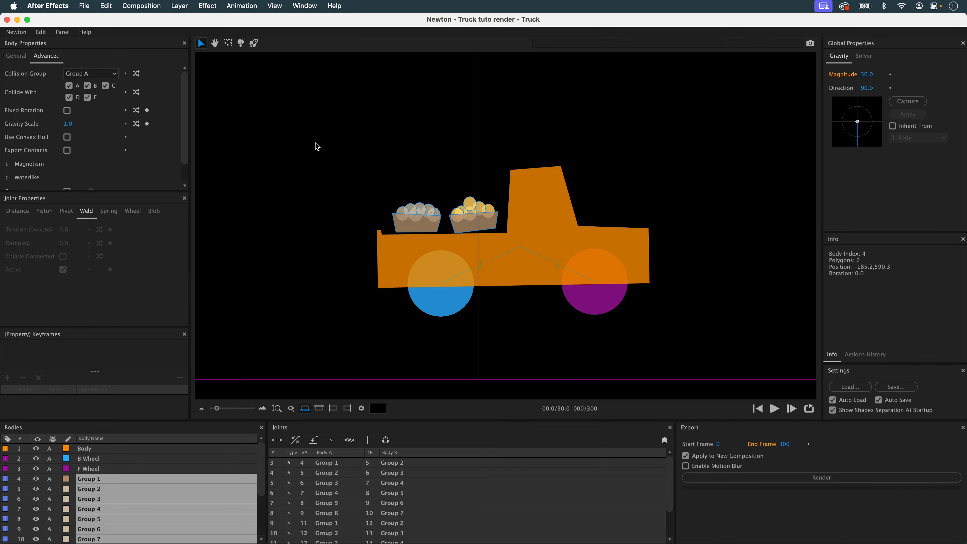
- Assign the selected basket bodies to collision Group B again and turn off their collision with B
click(90, 73)
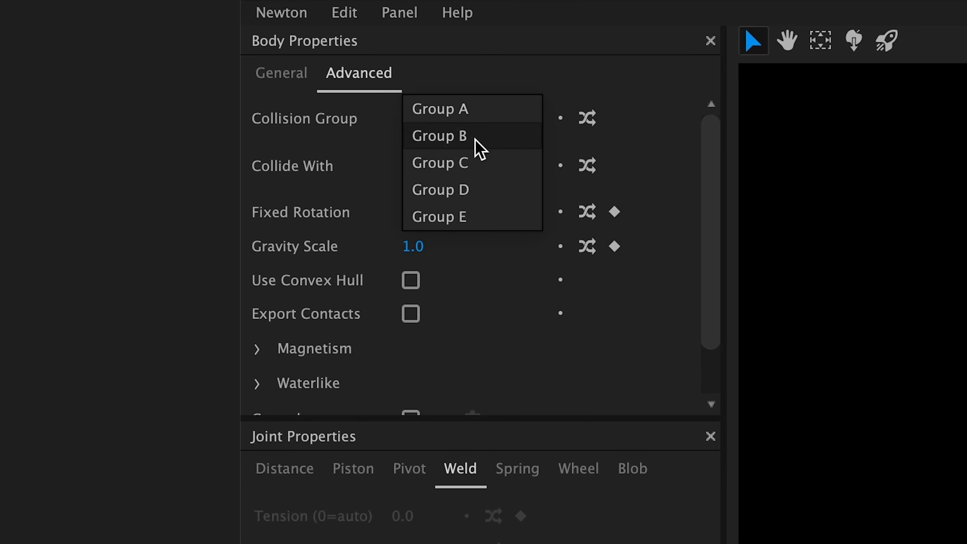
click(91, 80)
click(87, 86)
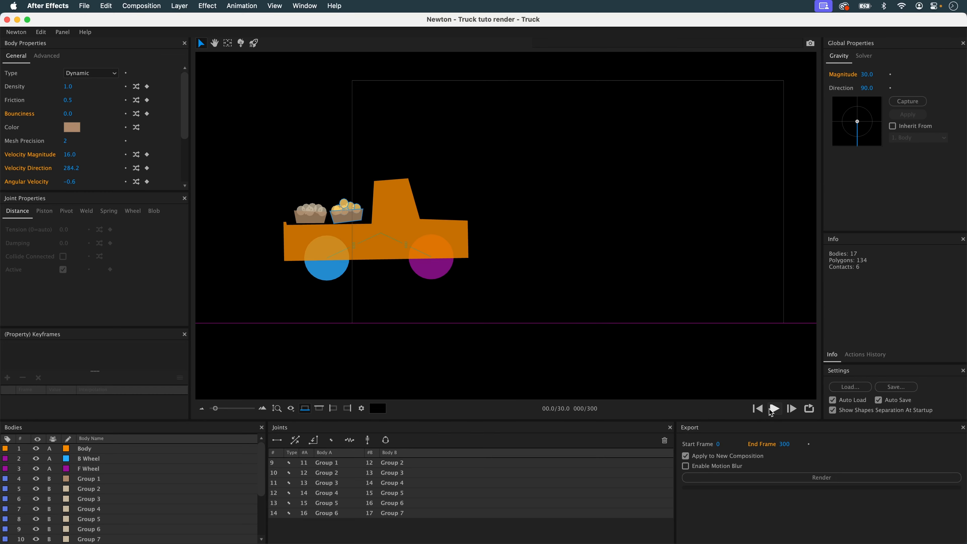
- Preview the simulation, restart it, and step frame by frame to the yellow basket's landing at frame 92
click(774, 408)
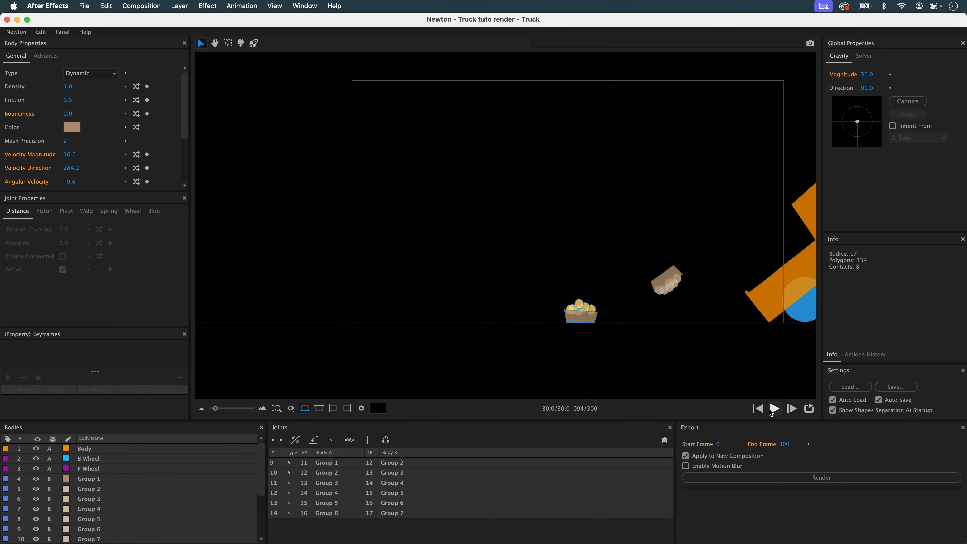
click(758, 409)
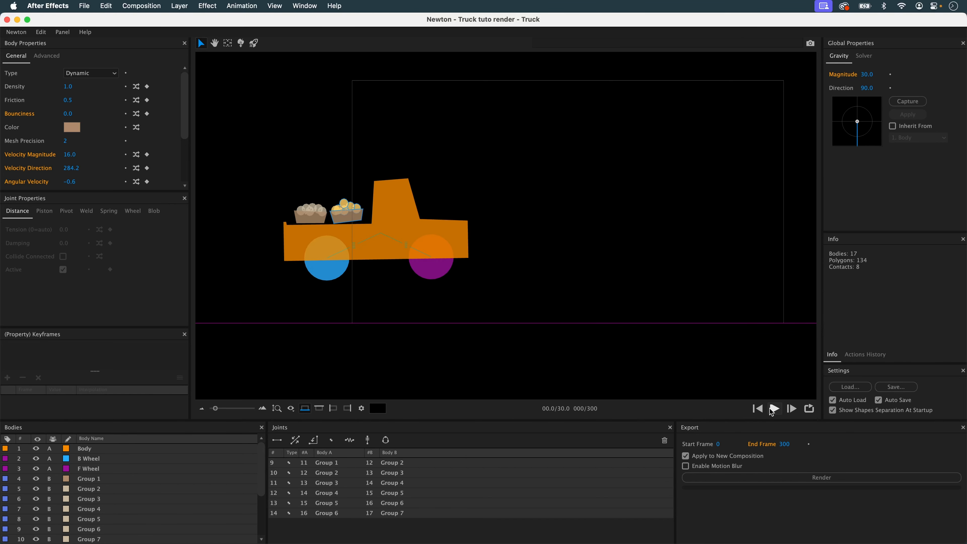
click(774, 410)
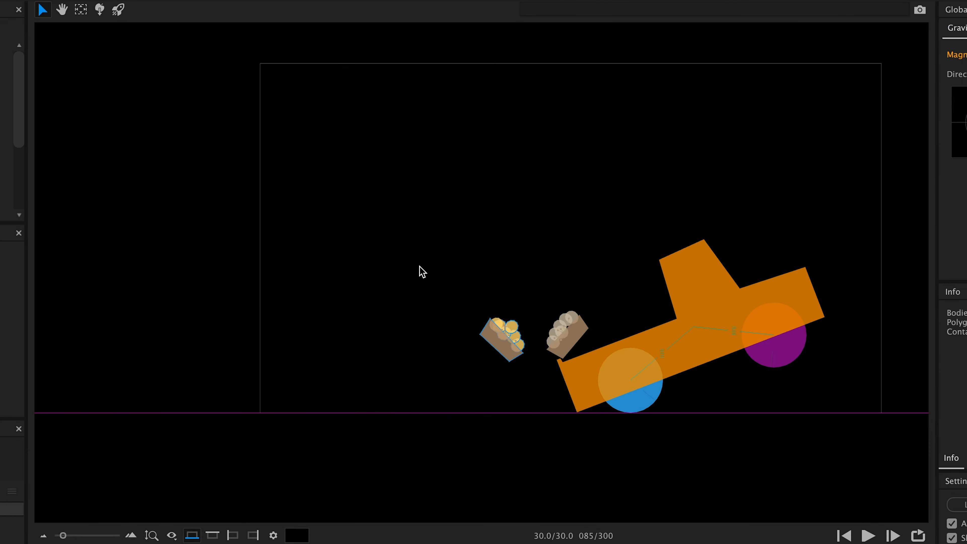
scroll(495, 373, up, 5)
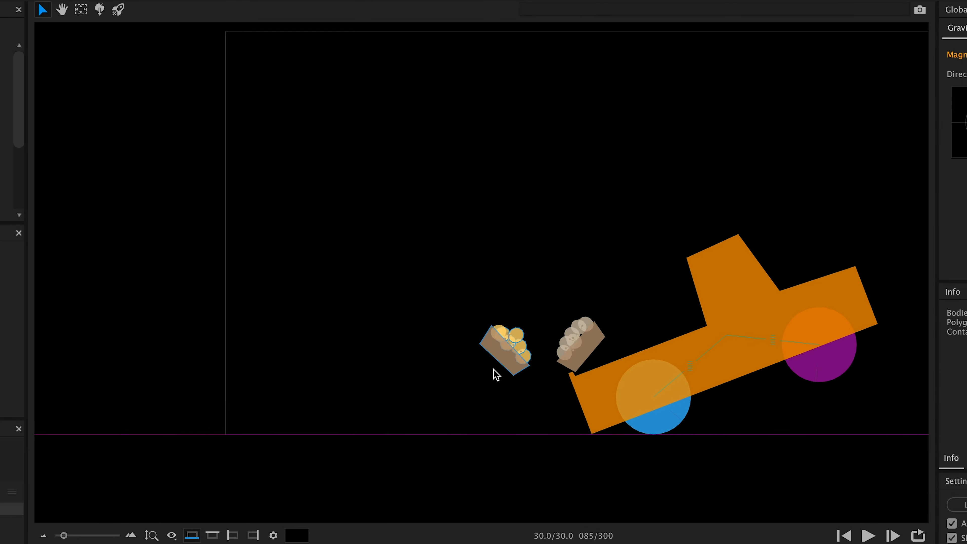
drag(561, 410, 551, 281)
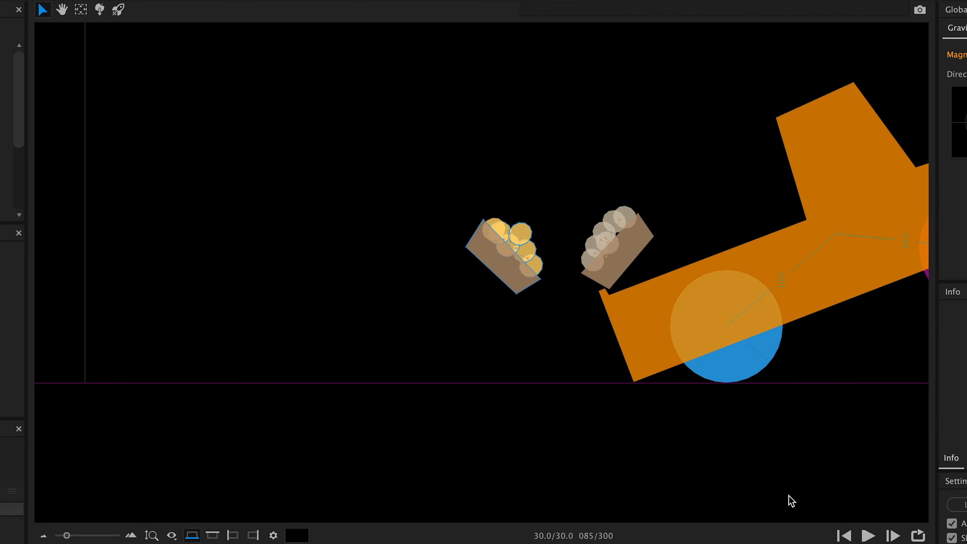
click(891, 536)
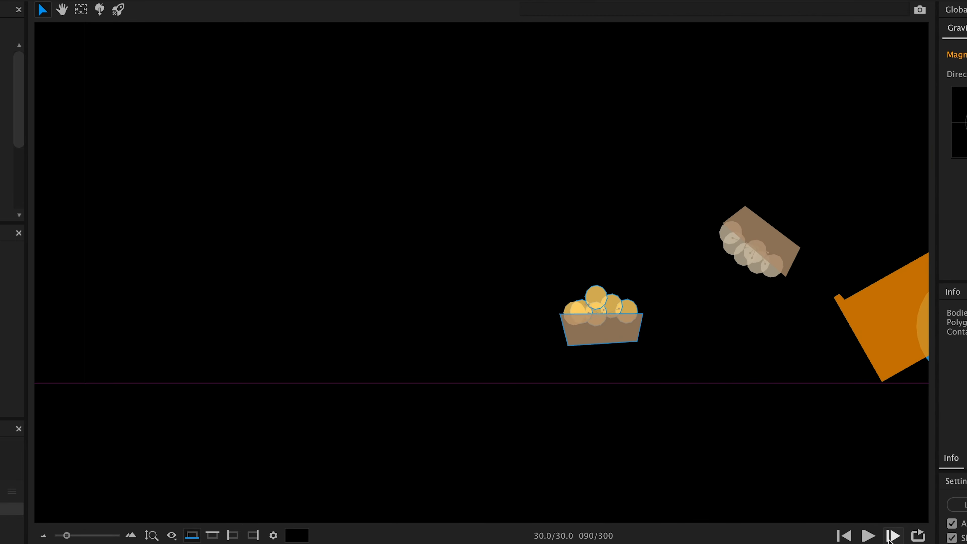
click(891, 537)
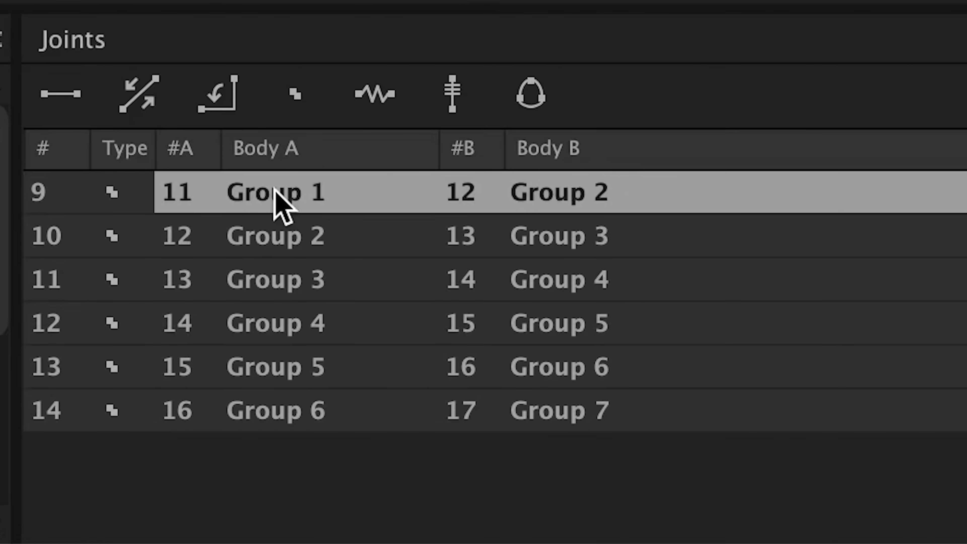
- Add two Active keyframes to the yellow basket's weld joints and place the first one at frame 0
drag(275, 197, 275, 407)
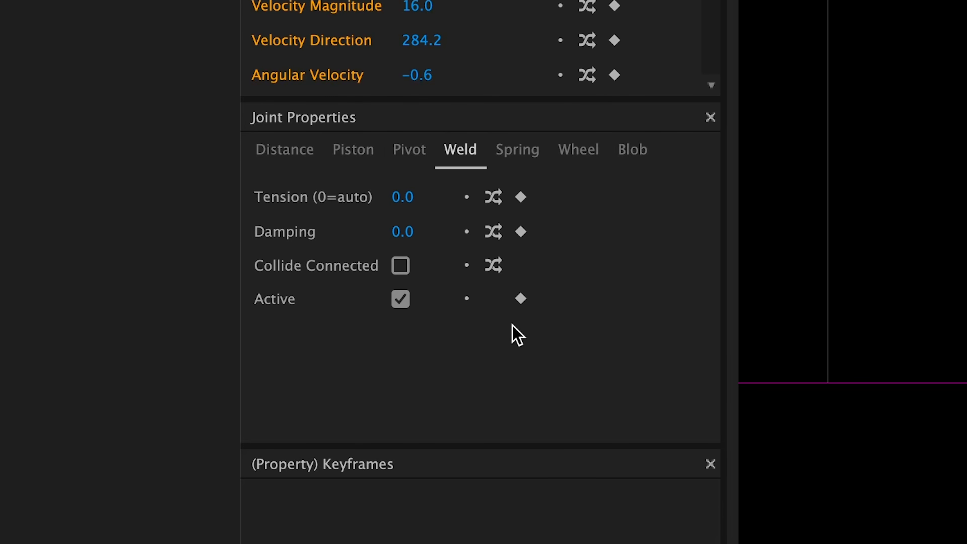
click(519, 299)
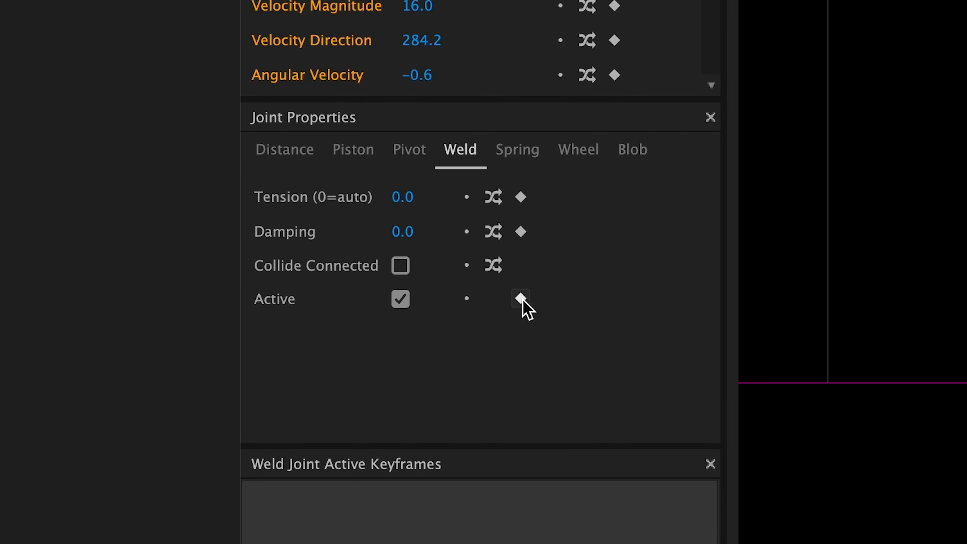
click(259, 269)
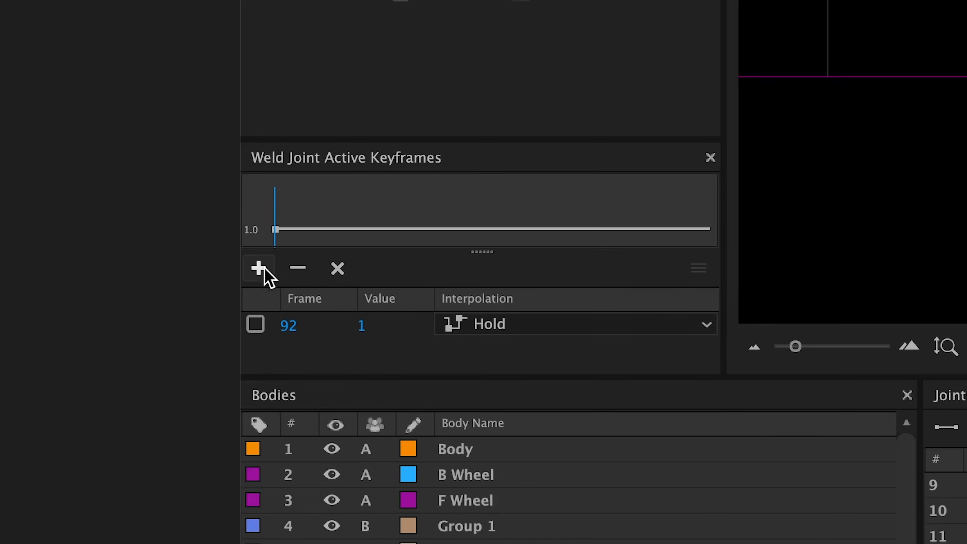
click(259, 269)
click(295, 328)
text(0)
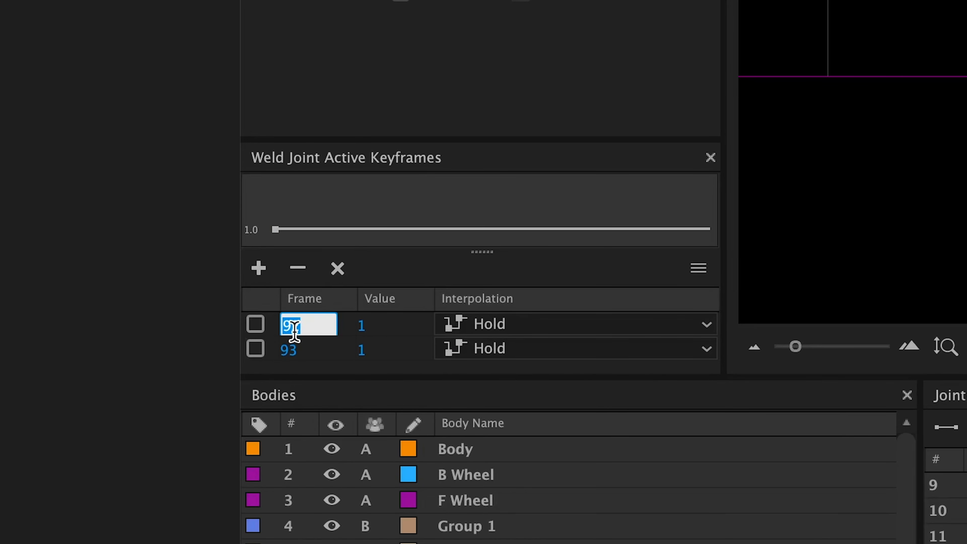
key(Return)
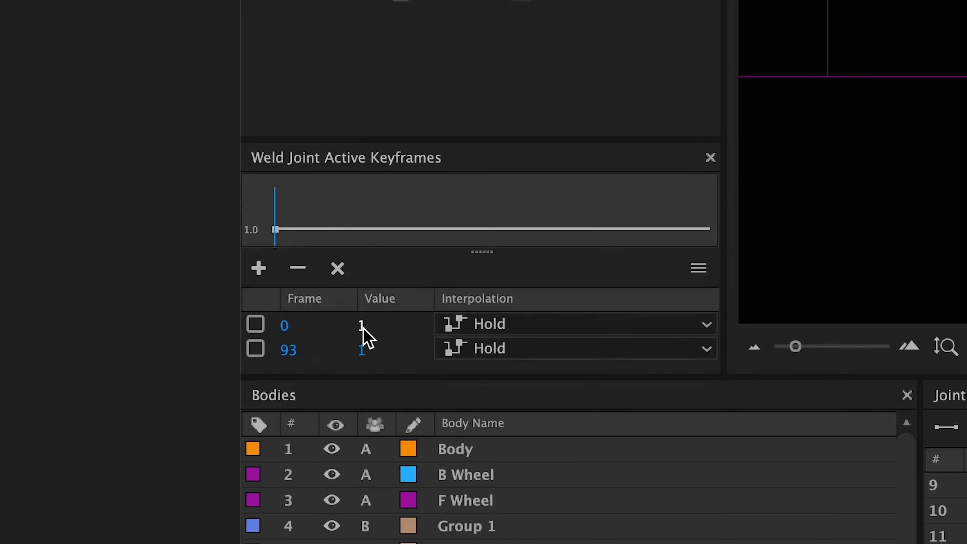
- Set the second Active keyframe of the yellow basket's welds to value 0 at frame 92
click(363, 350)
click(292, 354)
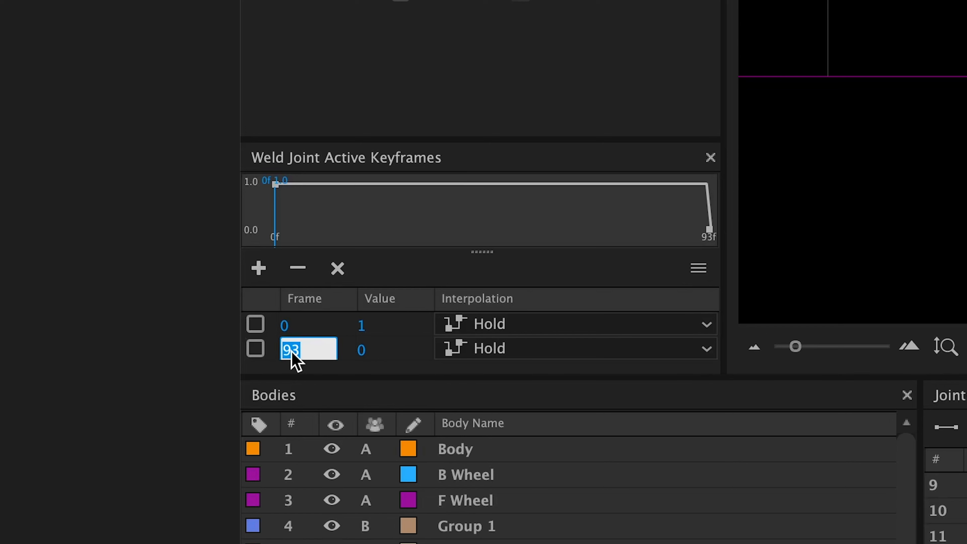
text(92)
key(Return)
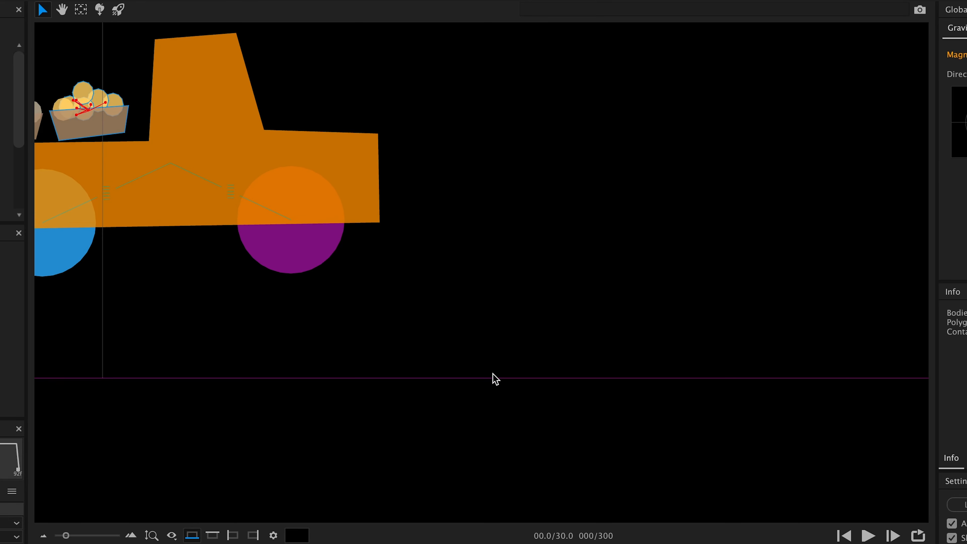
- Preview the simulation to see the yellow basket's welds release, and rewind it to the start
scroll(493, 373, down, 5)
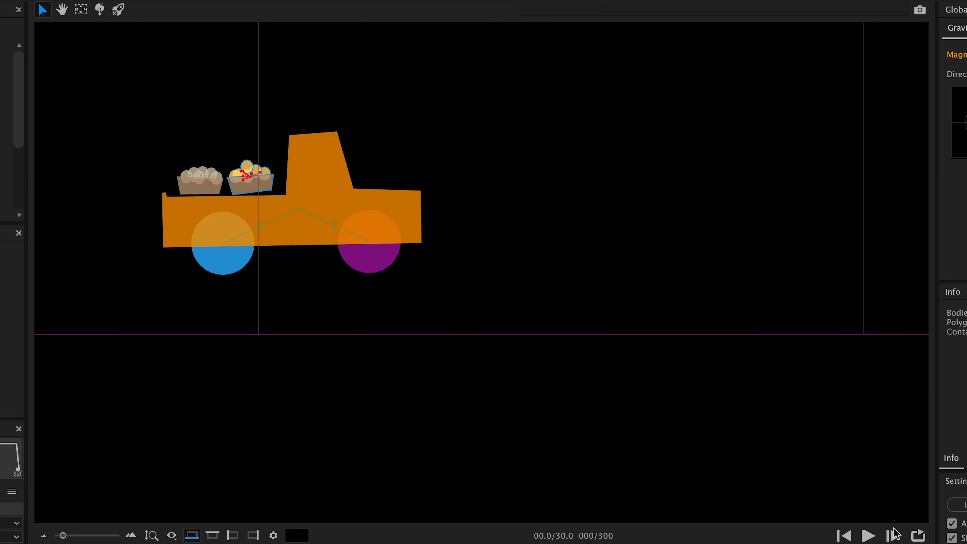
click(869, 537)
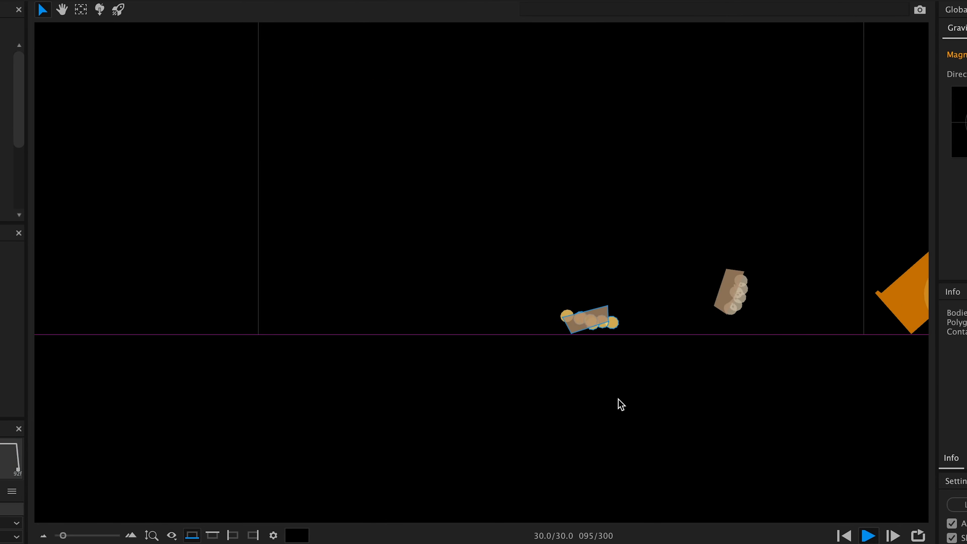
click(844, 536)
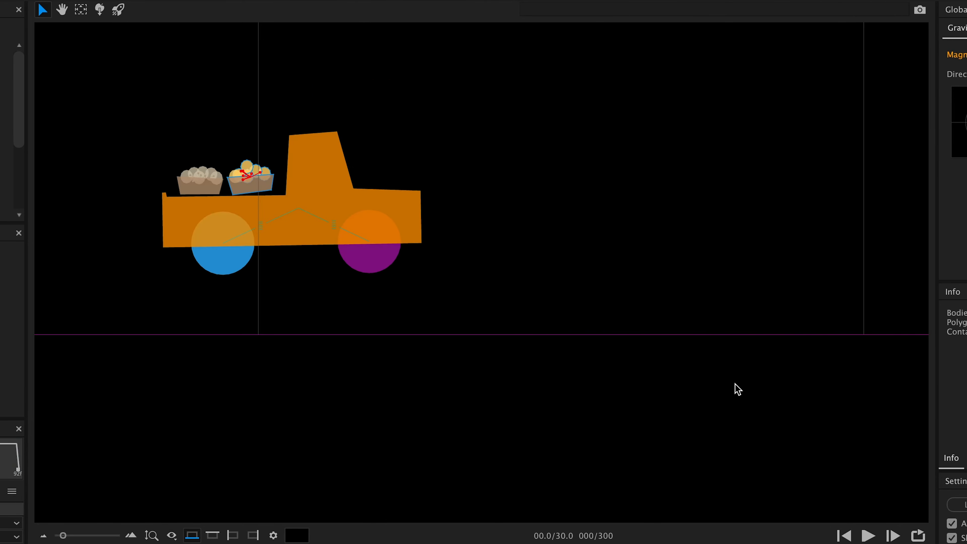
- Run the simulation to frame 98 and keyframe the Active property of the beige basket's weld joints at frames 0 and 98
drag(483, 281, 391, 313)
click(95, 205)
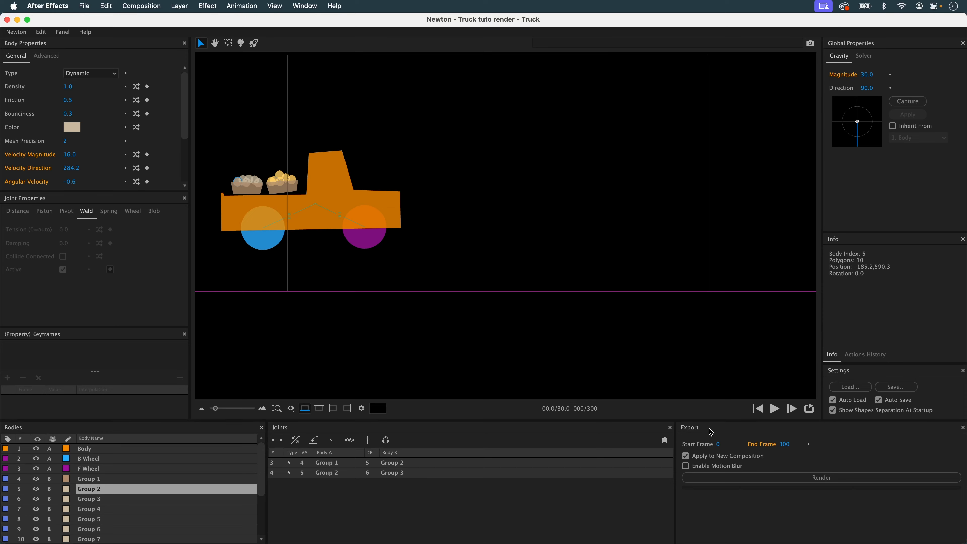
click(774, 409)
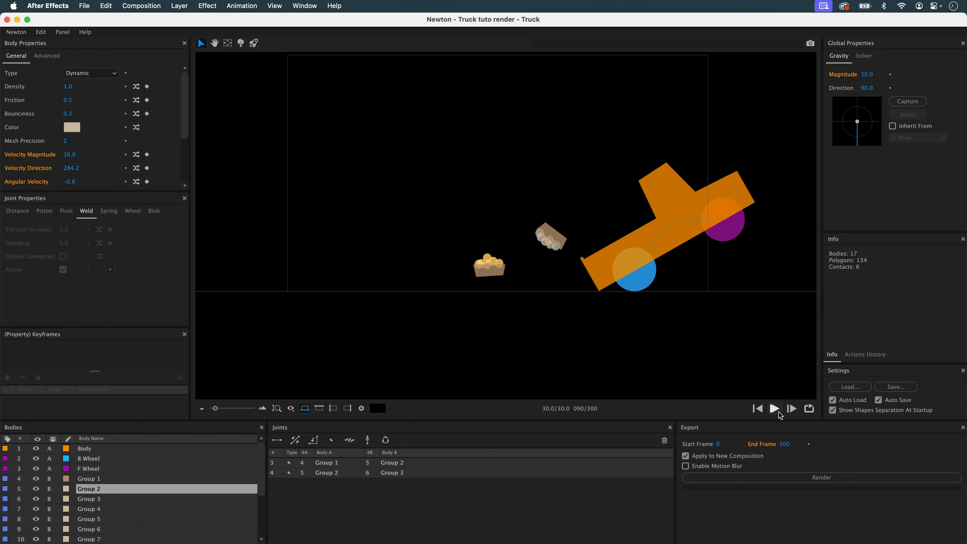
drag(611, 235, 666, 305)
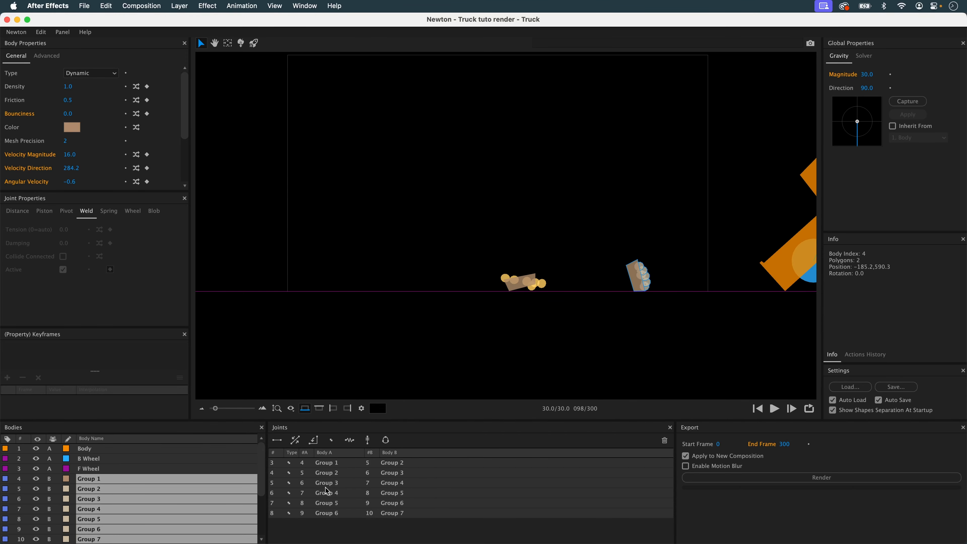
drag(326, 463, 332, 516)
click(111, 270)
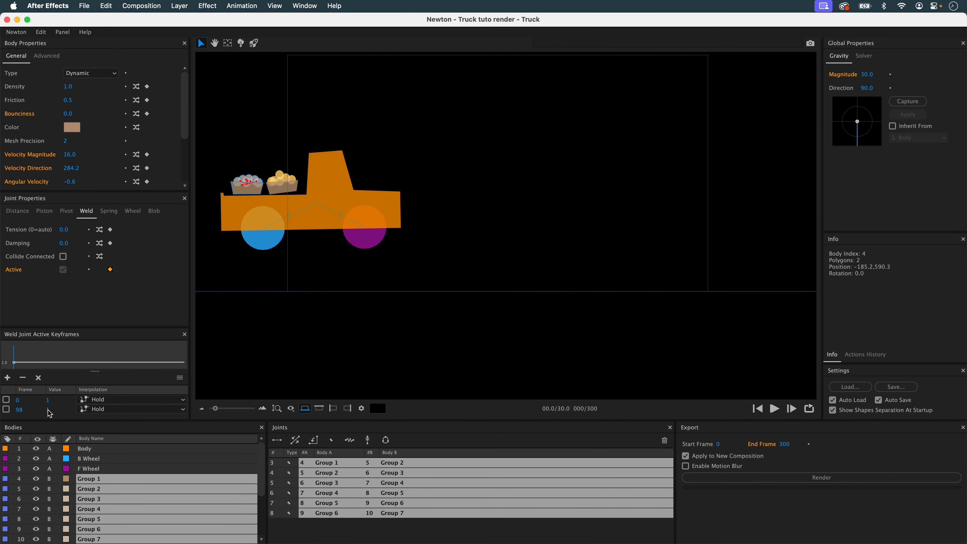
- Preview the whole simulation, rewind it to the start, and render it to a new composition
click(775, 408)
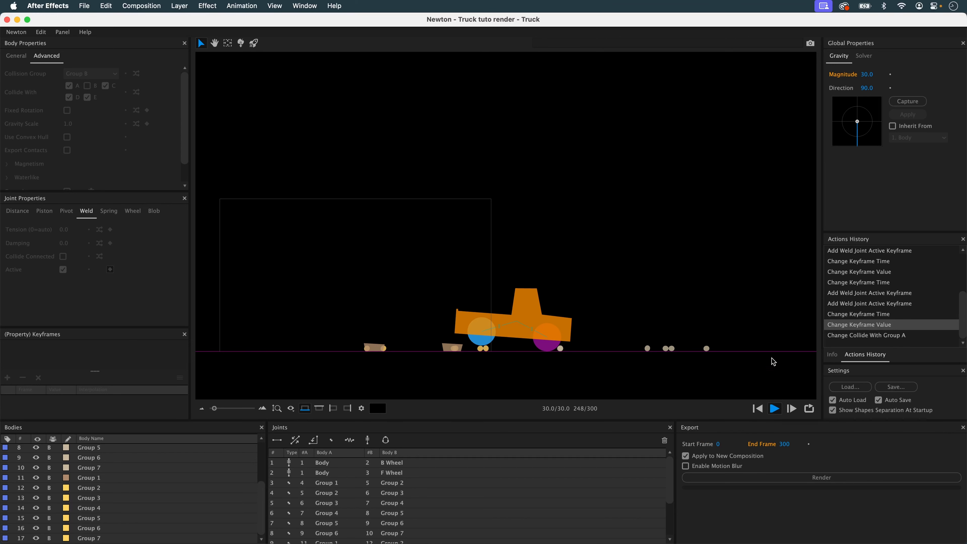
click(758, 409)
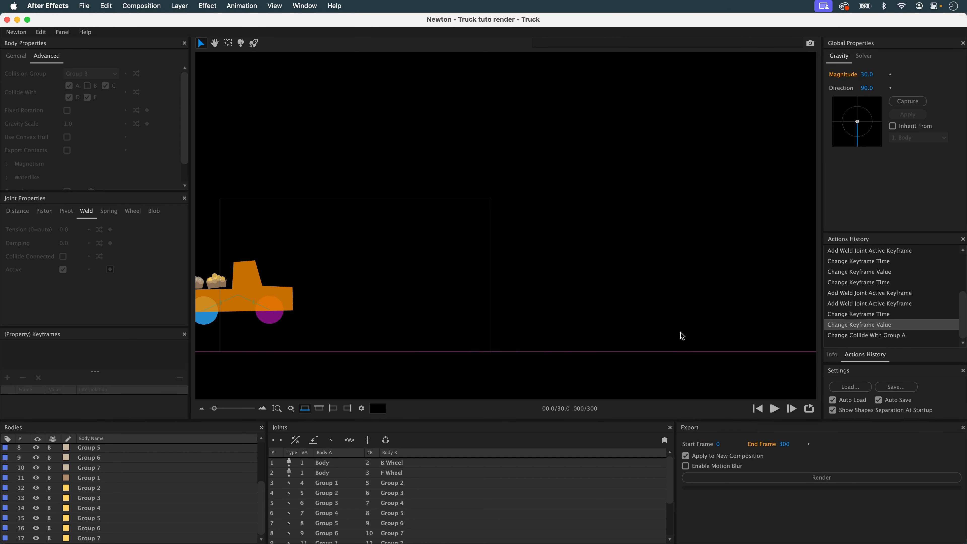
click(837, 476)
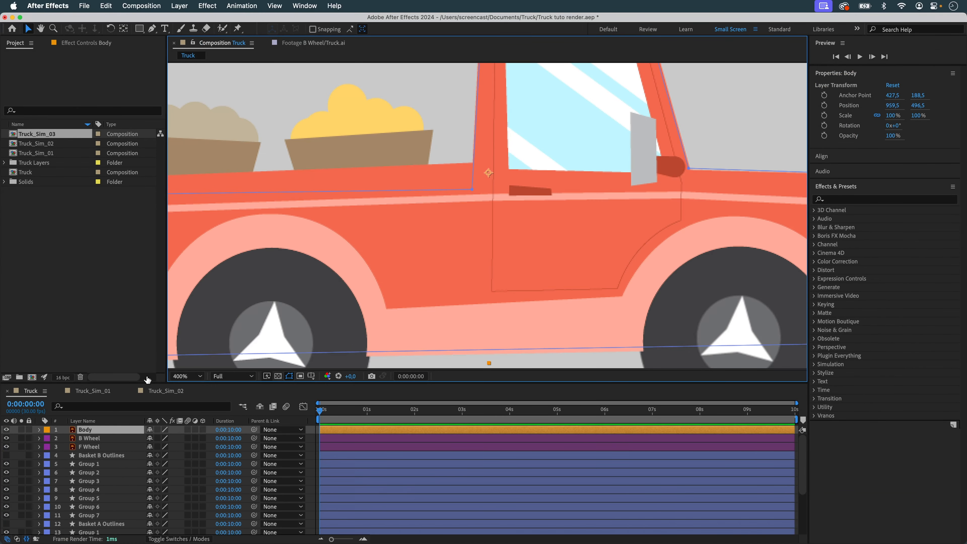
- Switch to After Effects and replace the Truck_Sim_01 layer in the Truck_Sim_02 composition with Truck_Sim_03
click(172, 397)
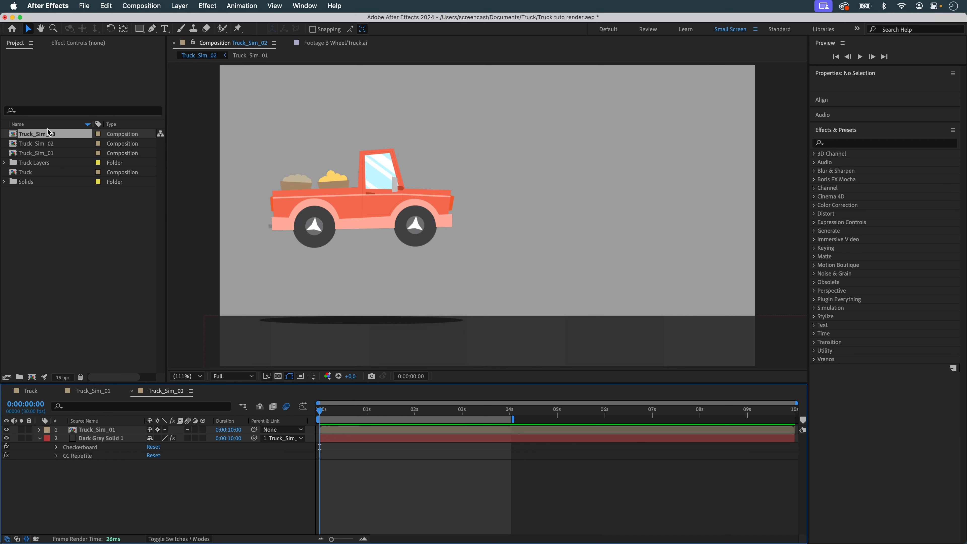
click(108, 430)
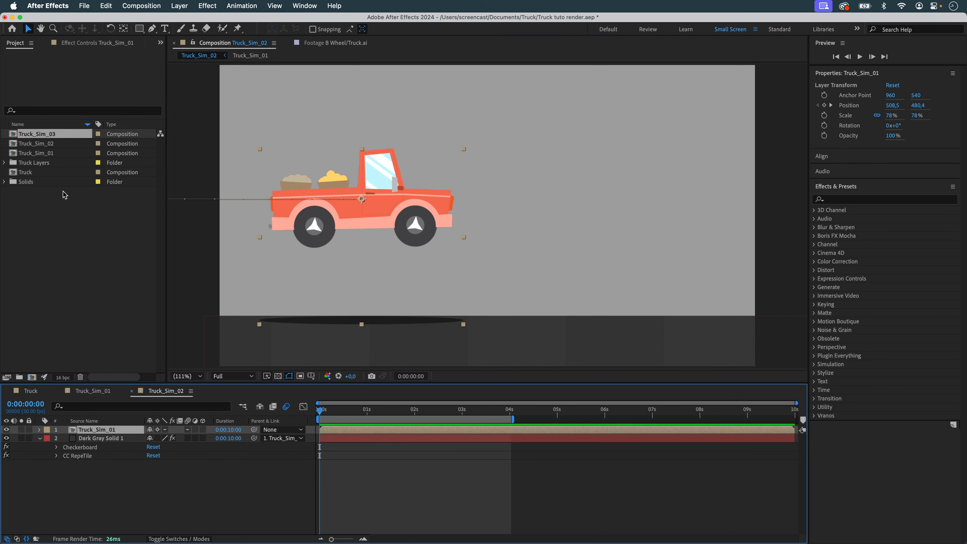
drag(56, 138, 165, 541)
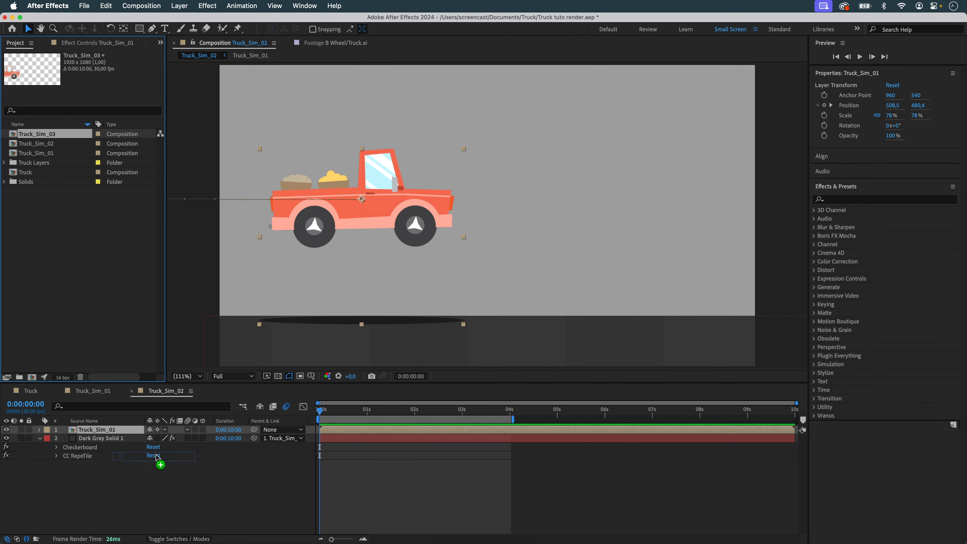
drag(147, 470, 148, 475)
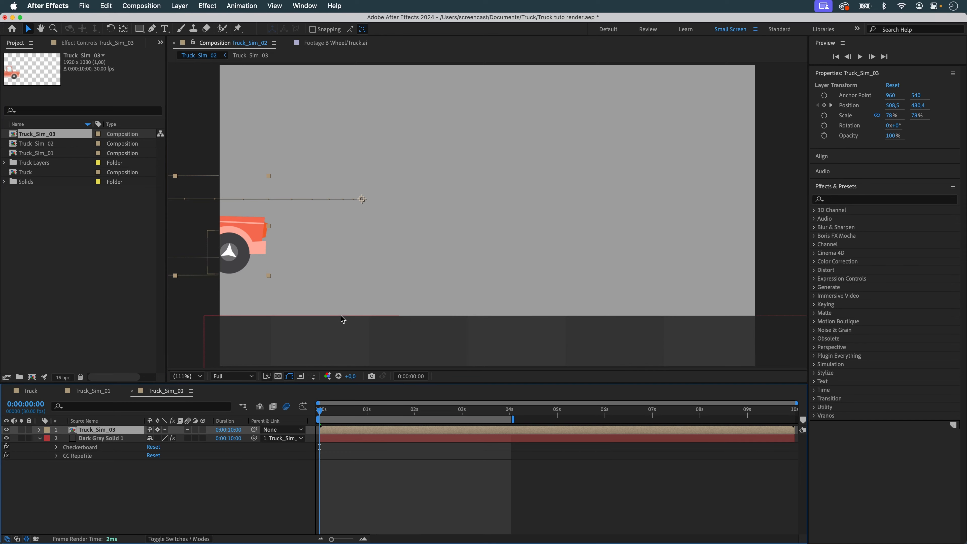
- Keyframe the Truck_Sim_03 layer's Position through 0:00:06:16 to keep the truck in frame, and set the ground solid's X position to 1620.4
click(480, 439)
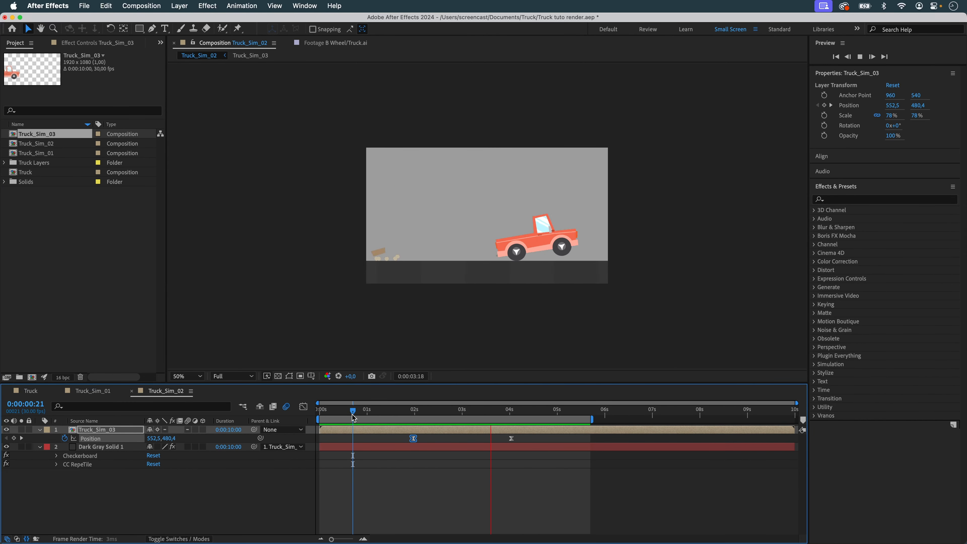
drag(375, 412, 646, 423)
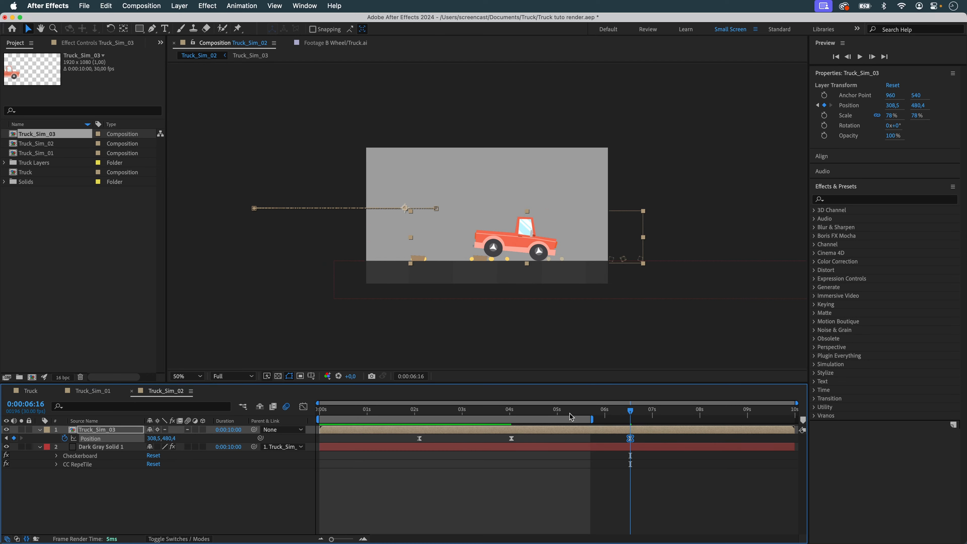
key(space)
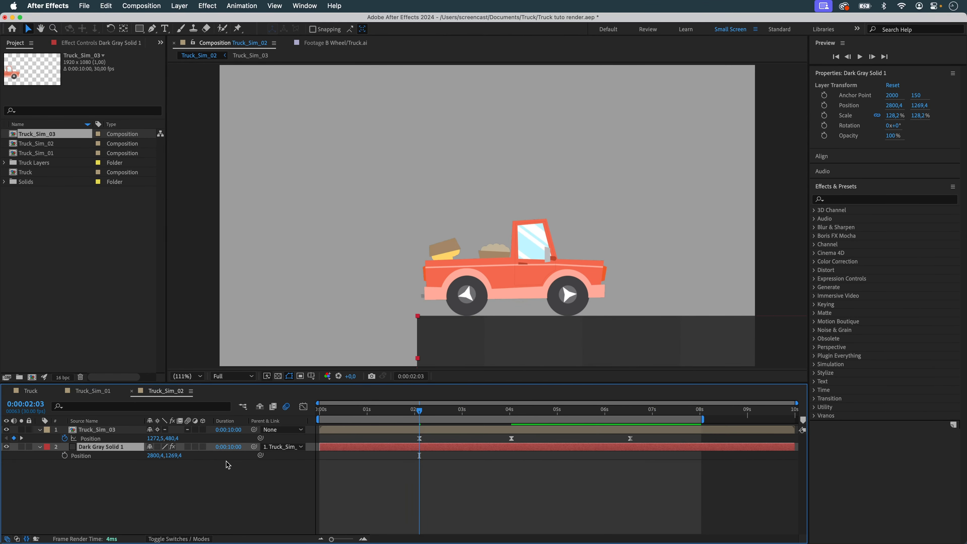
click(396, 490)
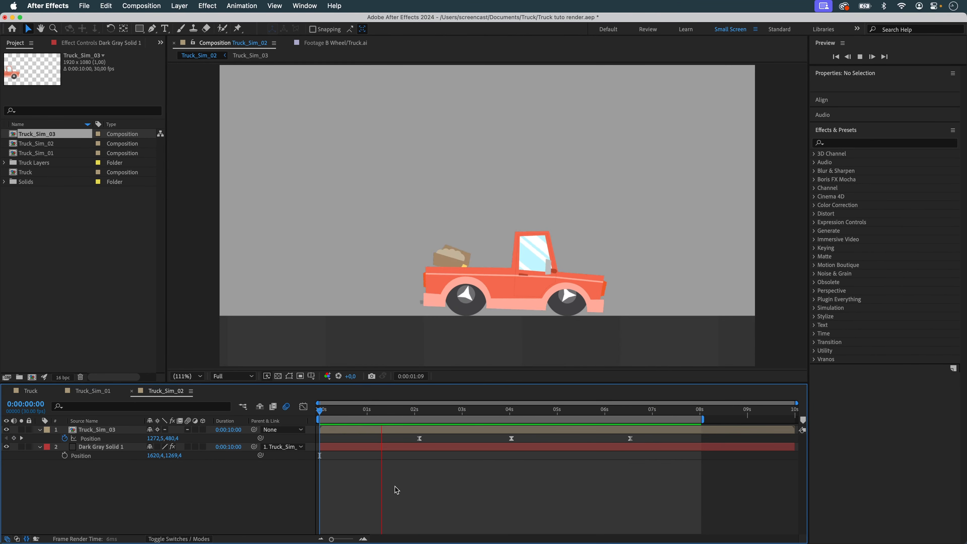
- Move Truck_Sim_03's first visible Position keyframe to about 2.2 seconds, add another at about 4.7 seconds, and preview the composition
click(424, 439)
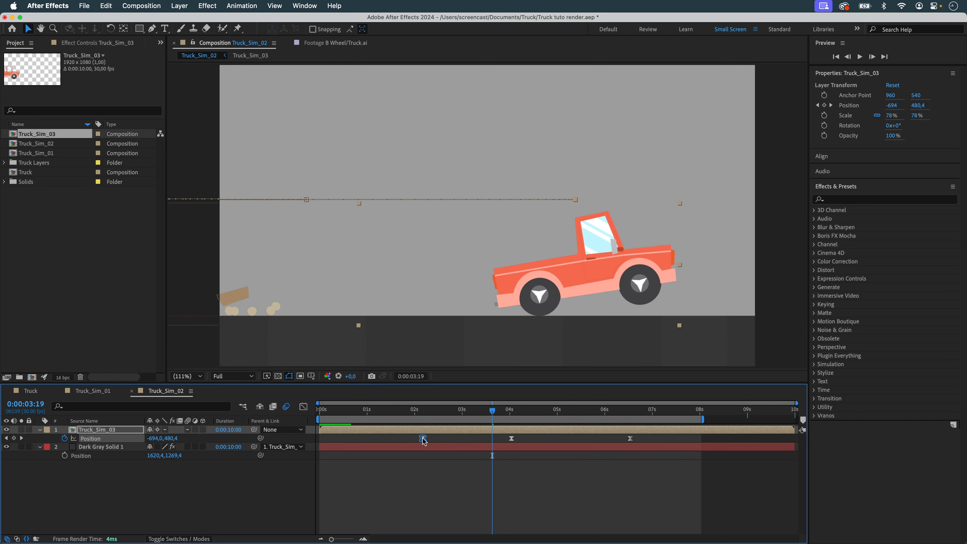
click(511, 439)
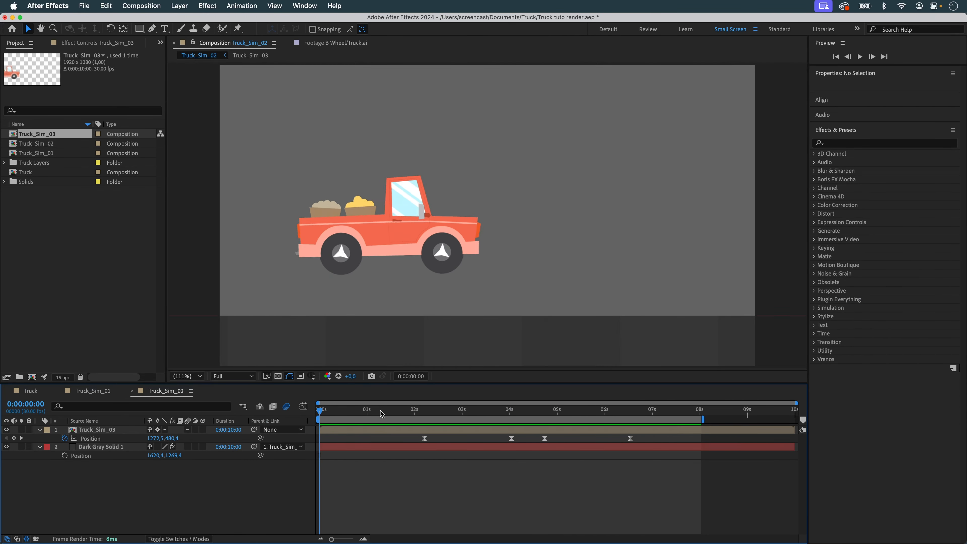
key(space)
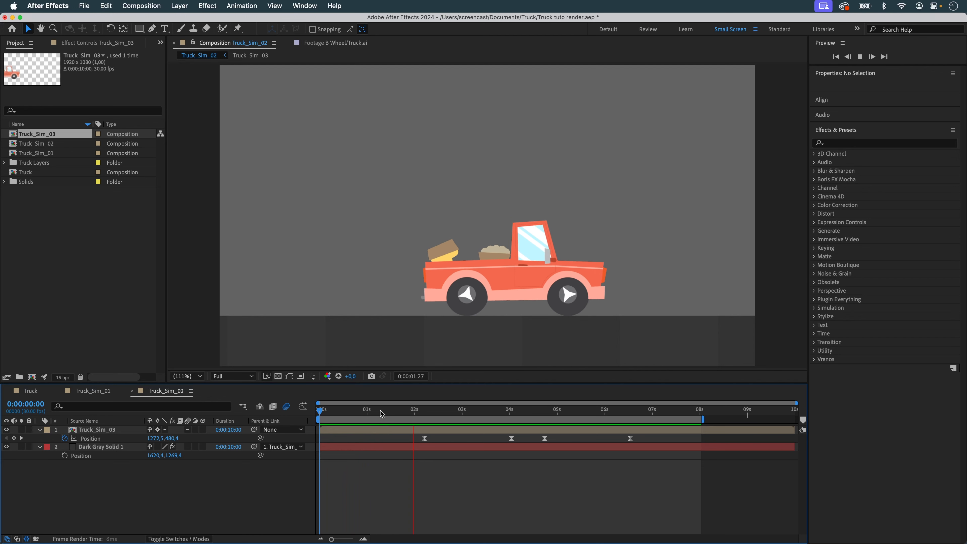